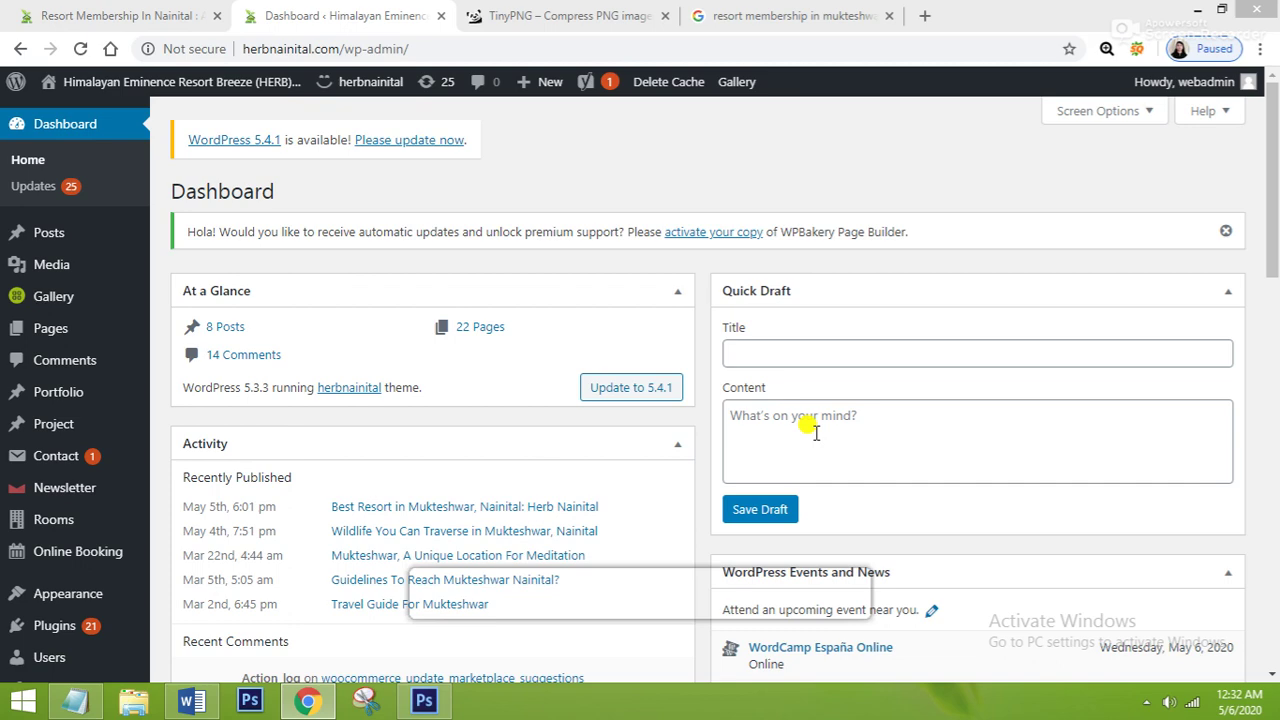
# Glance at the resort website's home page, then start a new post from the site dashboard
pyautogui.click(88, 15)
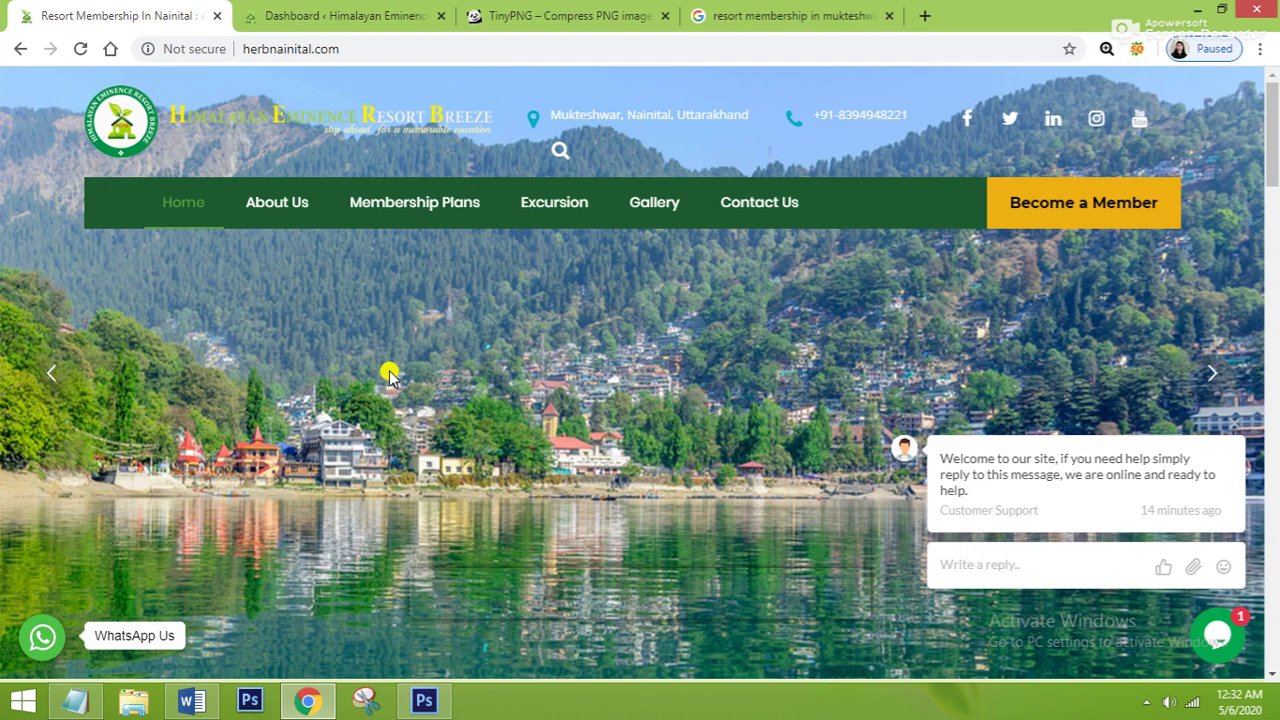
pyautogui.click(352, 22)
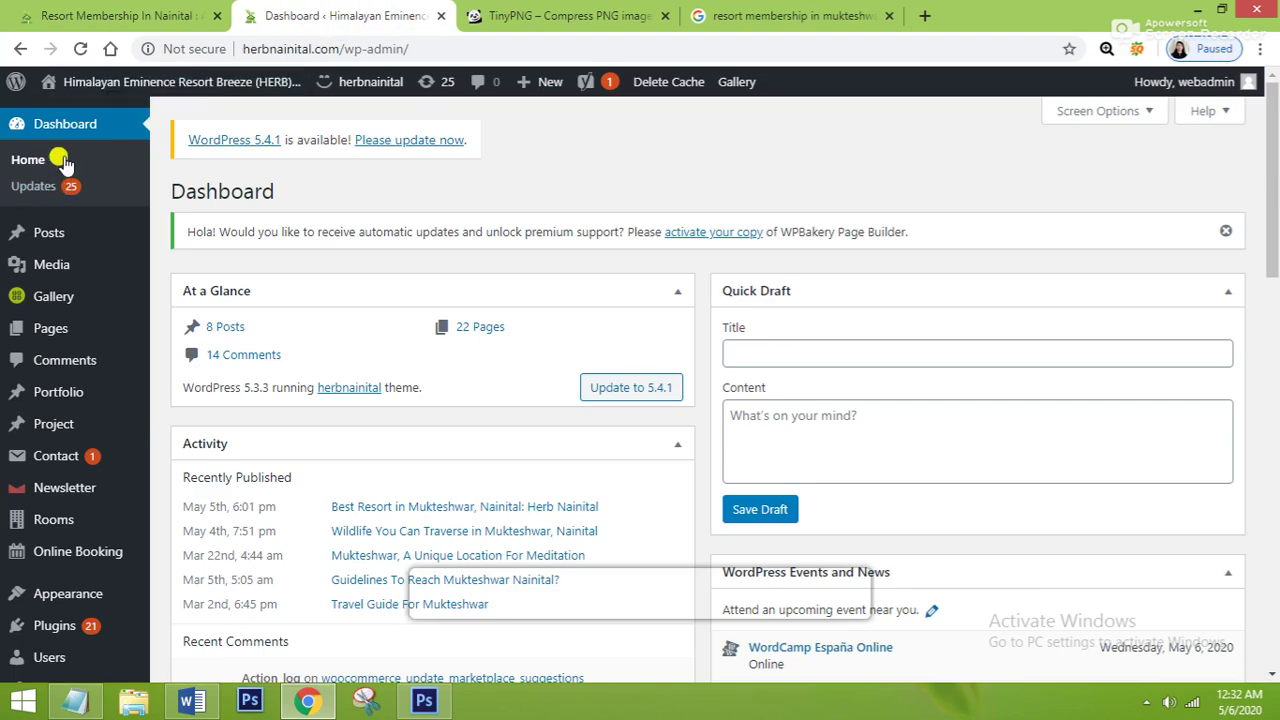
pyautogui.moveTo(149, 222)
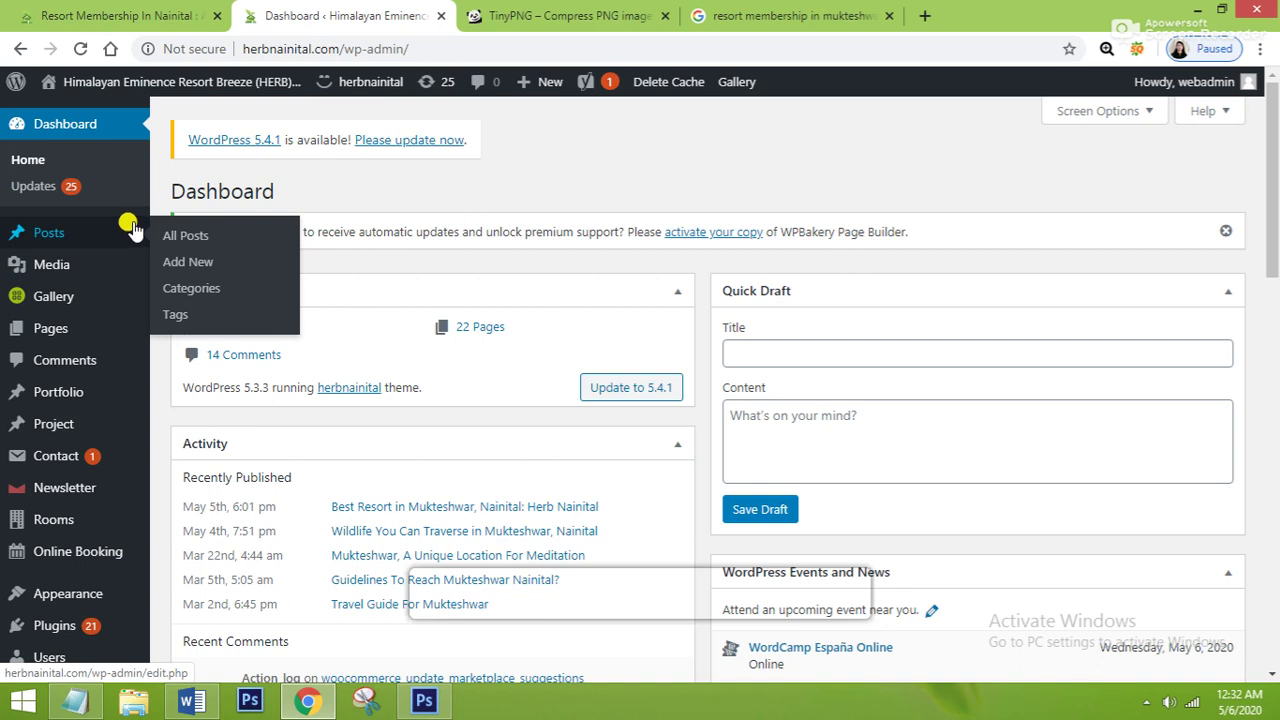
pyautogui.click(200, 264)
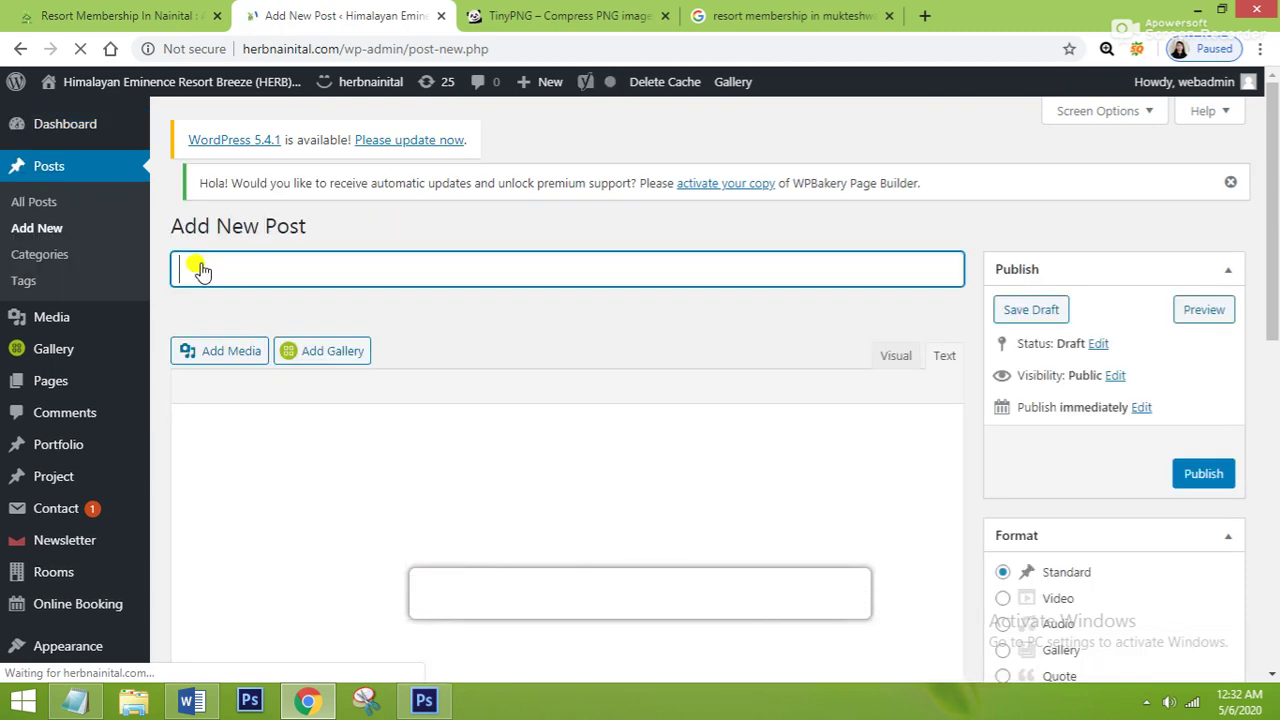
pyautogui.scroll(-1, 585, 485)
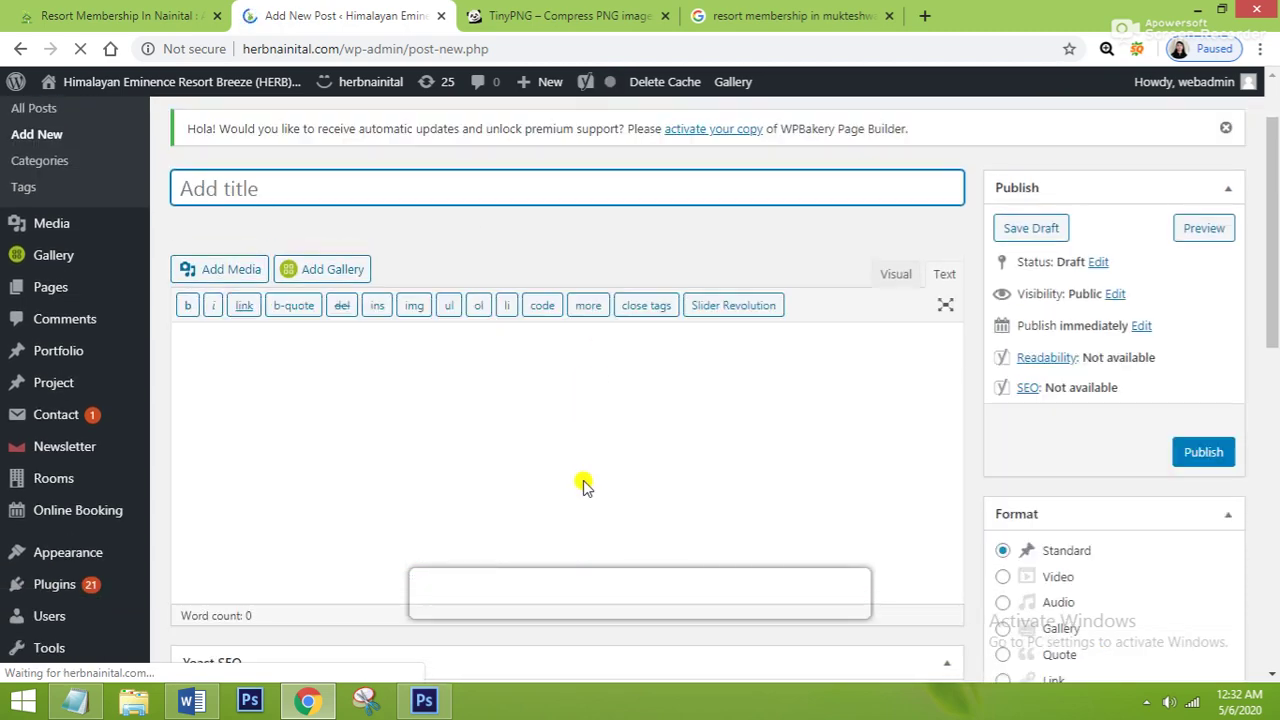
pyautogui.scroll(1, 583, 480)
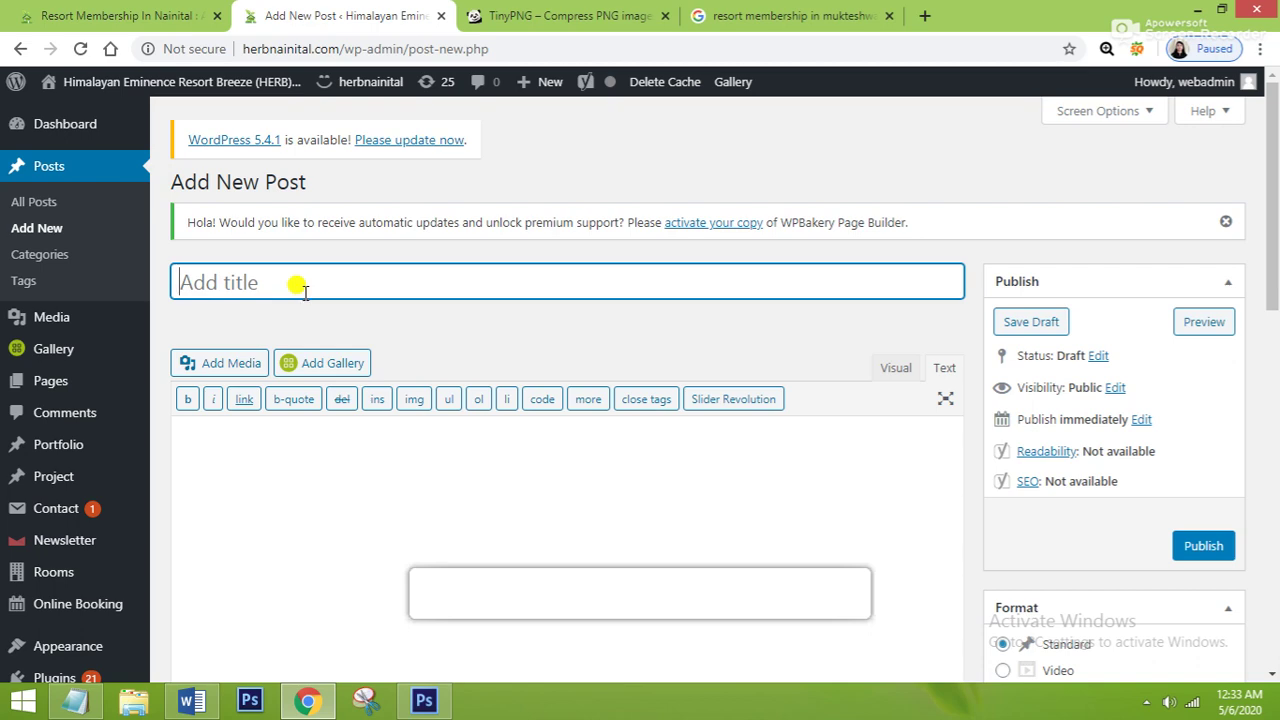
pyautogui.scroll(-2, 300, 286)
pyautogui.scroll(1, 298, 286)
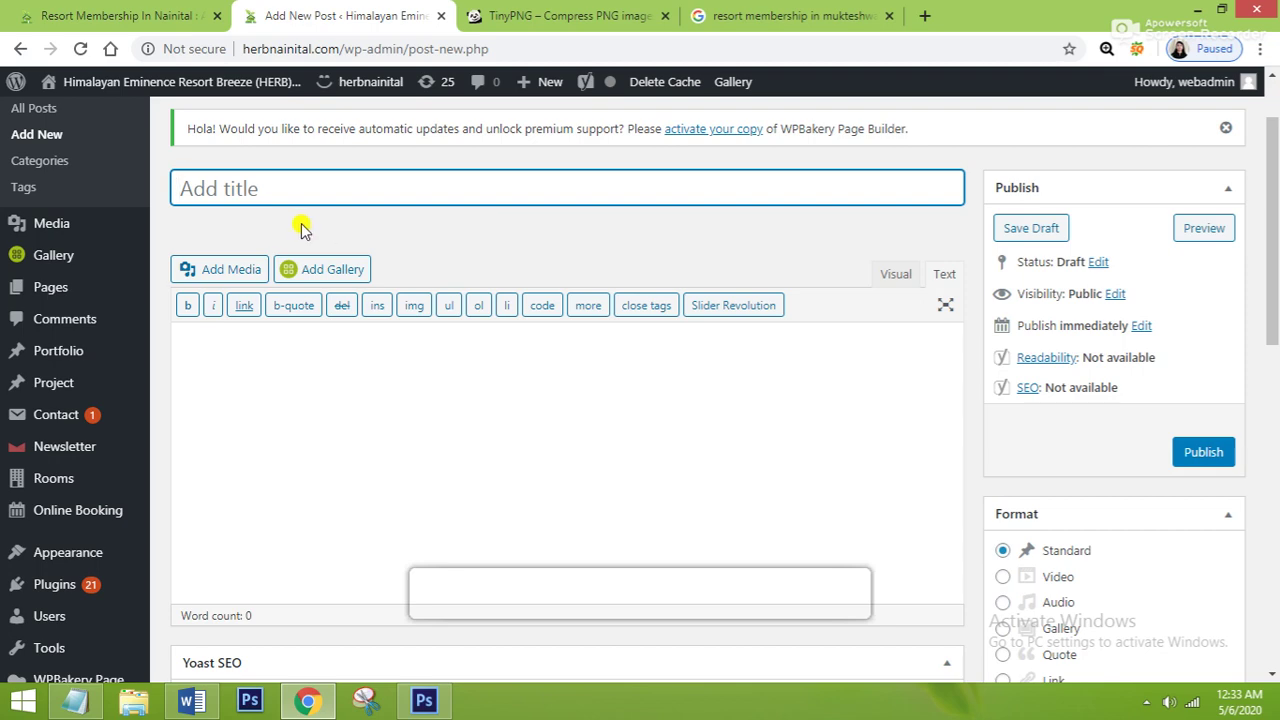
# Copy the title "Herb Nainital: The Best Resort In Mukteshwar, Nainital" from the Word document into the post title
pyautogui.click(191, 700)
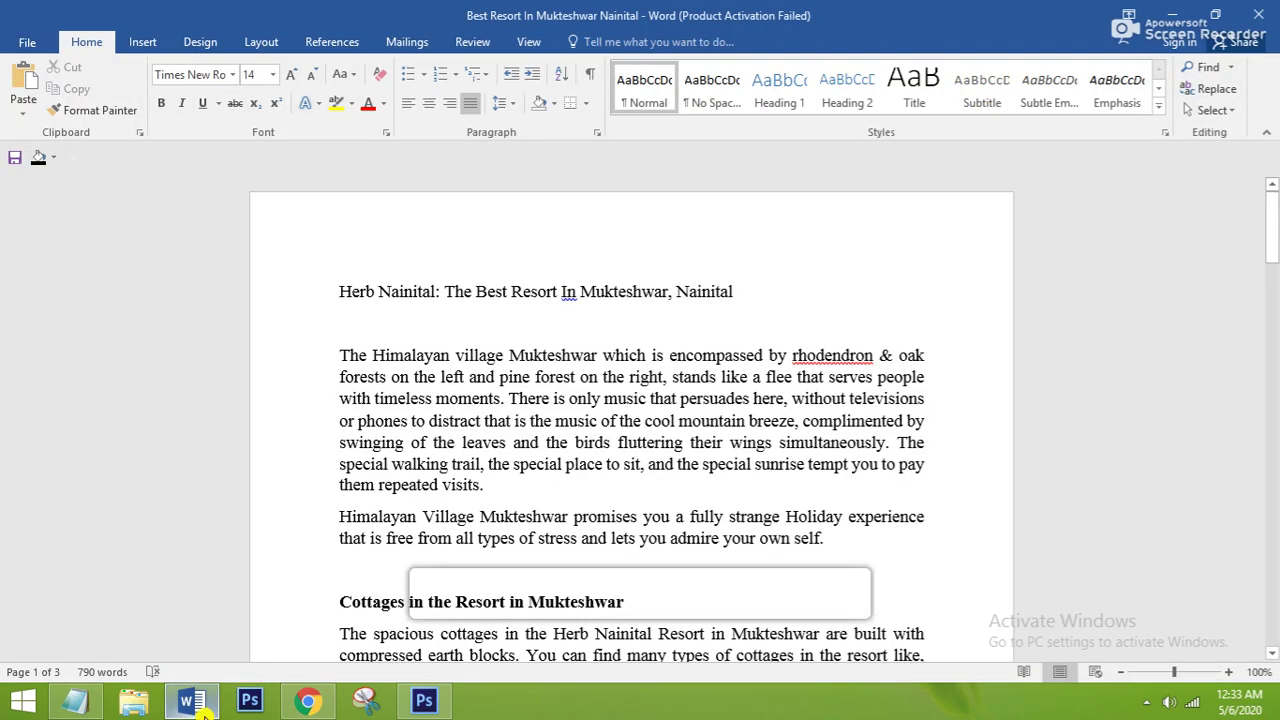
pyautogui.moveTo(738, 292); pyautogui.dragTo(309, 270)
pyautogui.hotkey('ctrl', 'c')
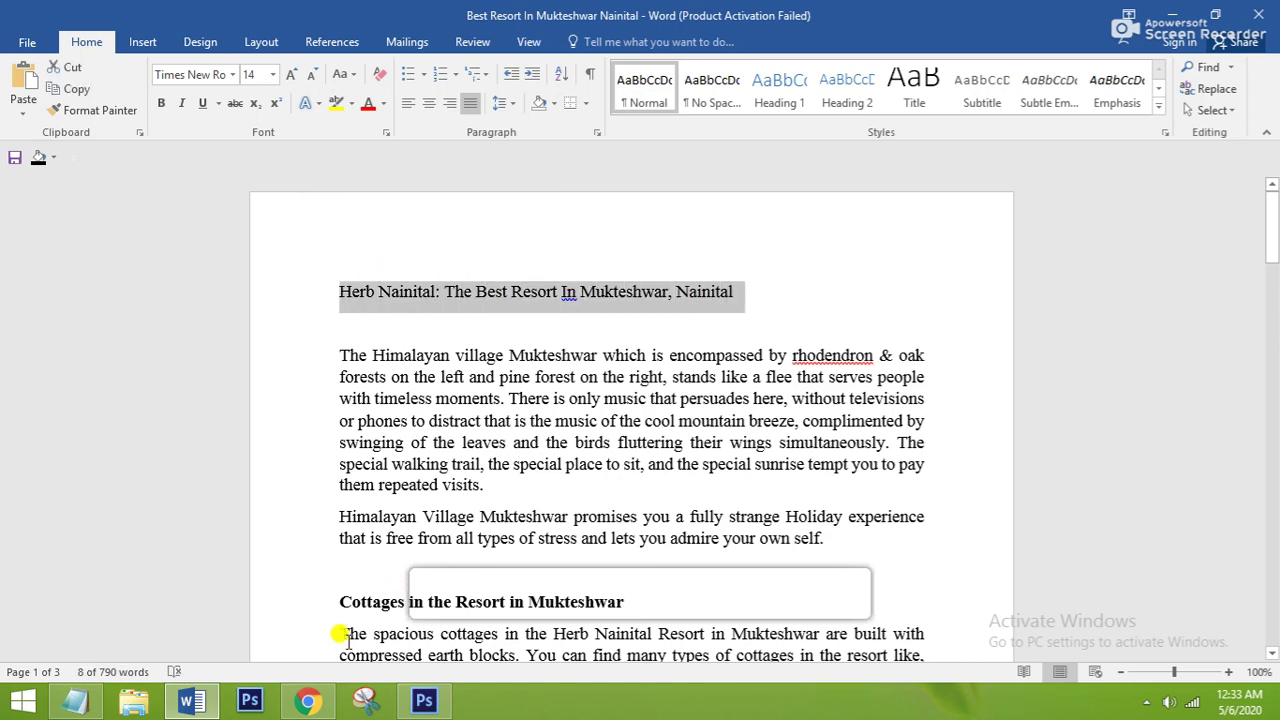
pyautogui.click(308, 700)
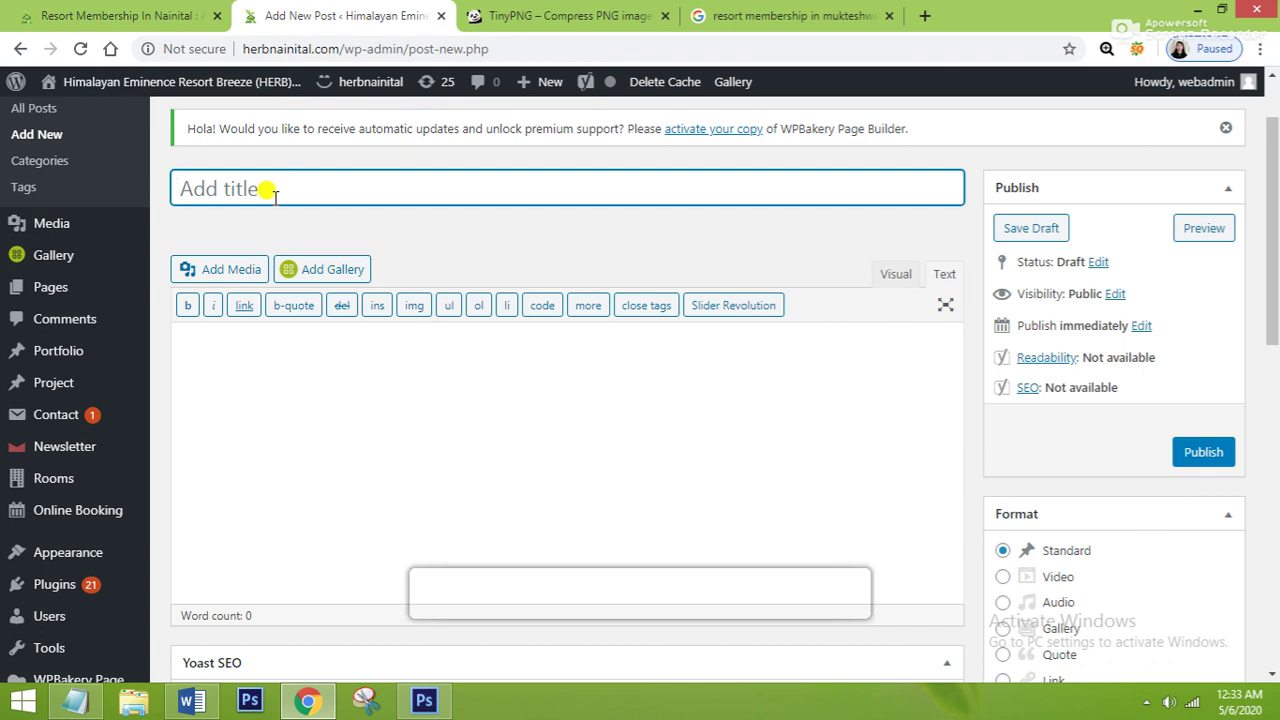
pyautogui.hotkey('ctrl', 'v')
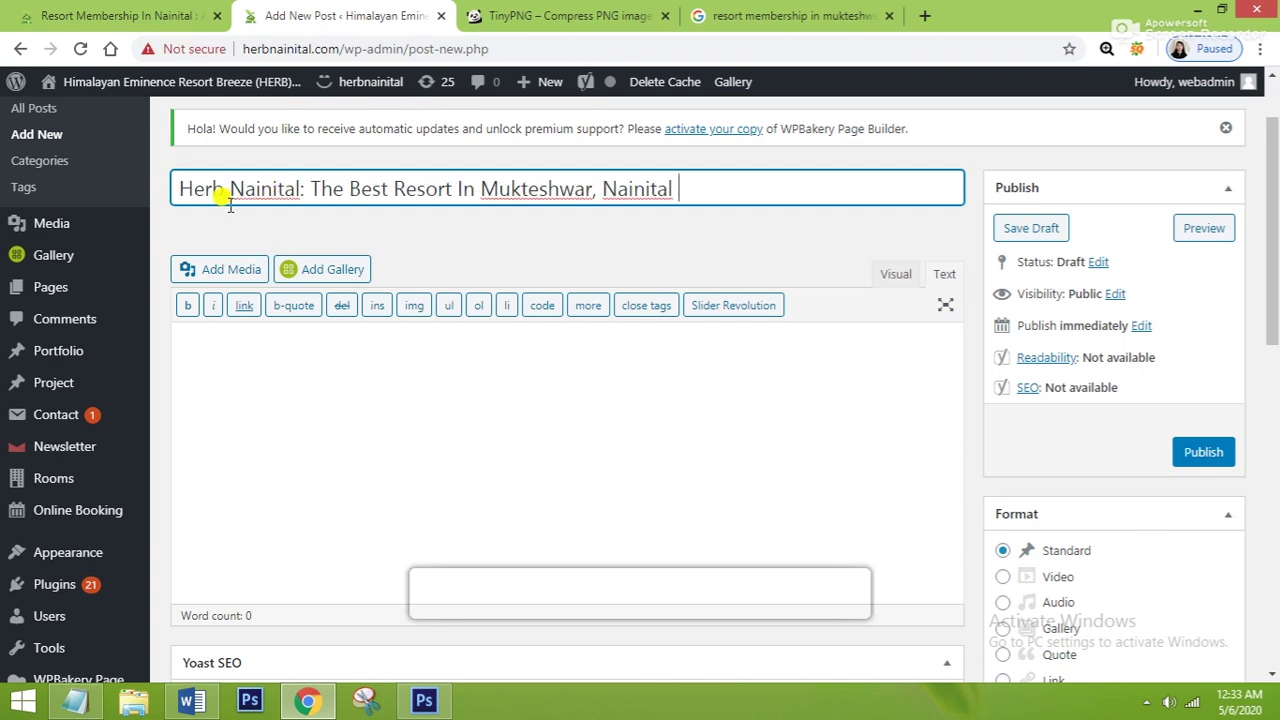
pyautogui.click(300, 190)
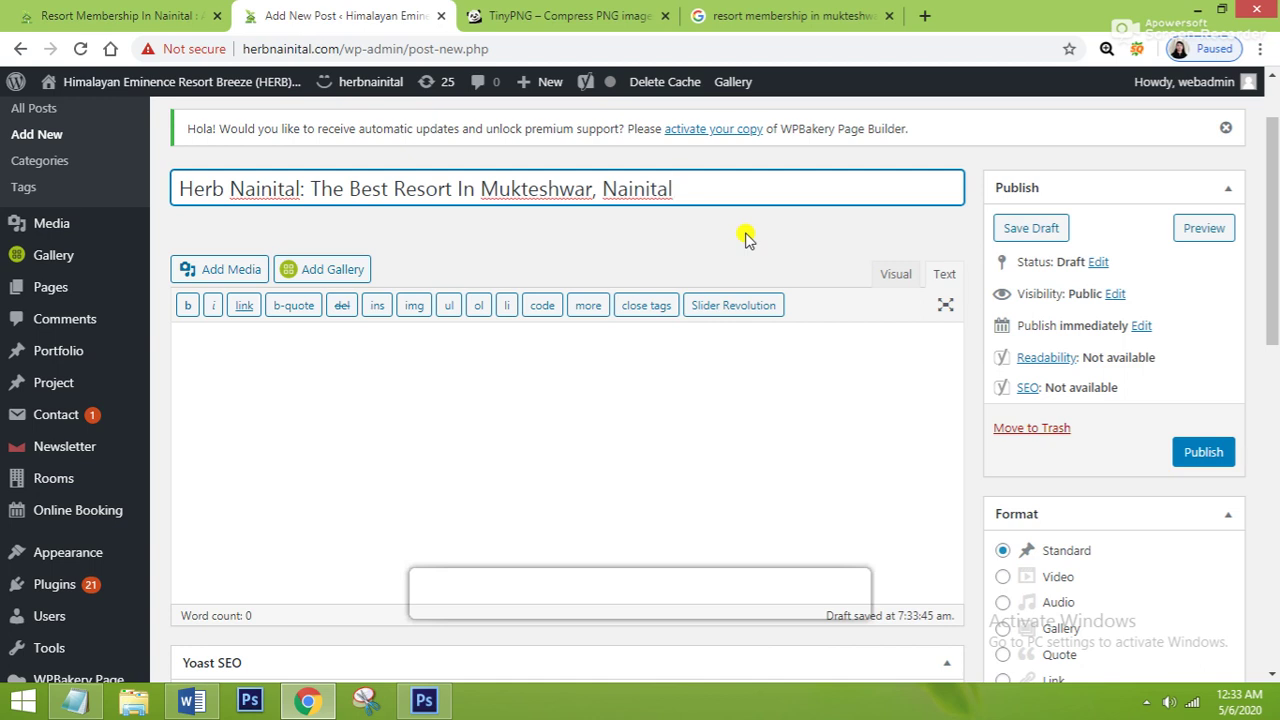
# Copy the article body from the Word document, from the opening paragraph through the Games section, into the post content
pyautogui.scroll(-1, 745, 237)
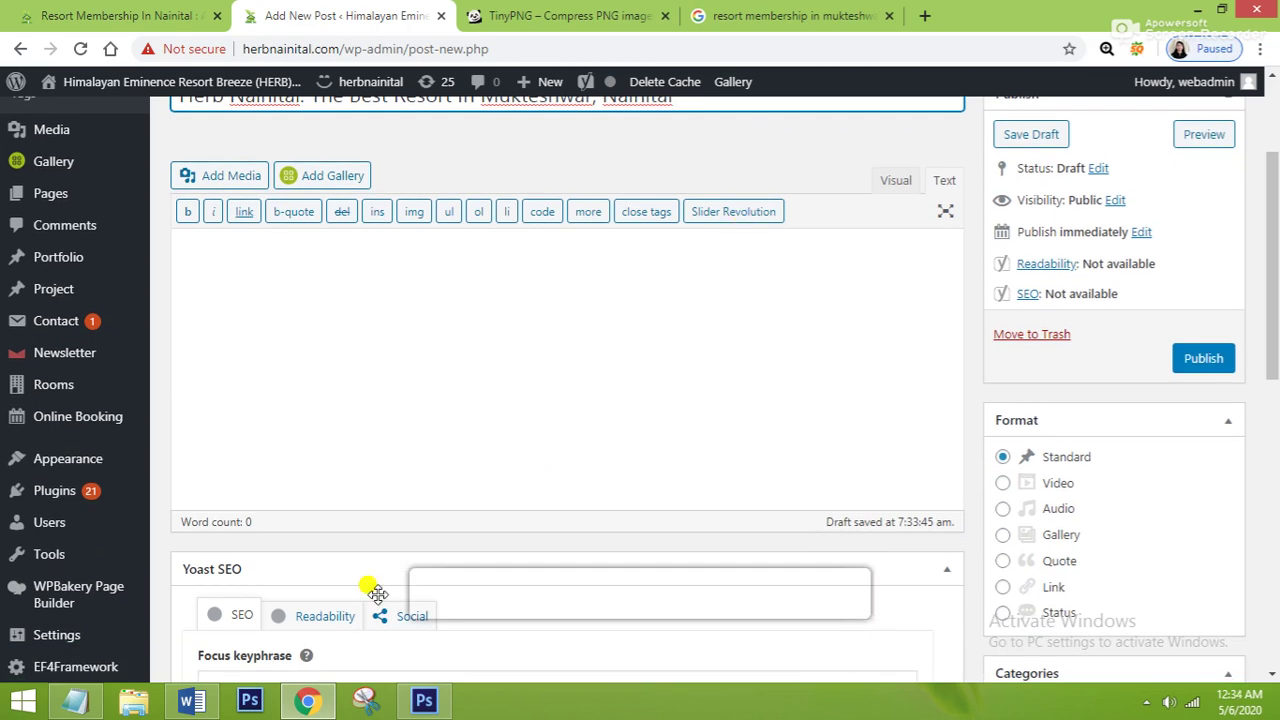
pyautogui.click(191, 701)
pyautogui.click(329, 350)
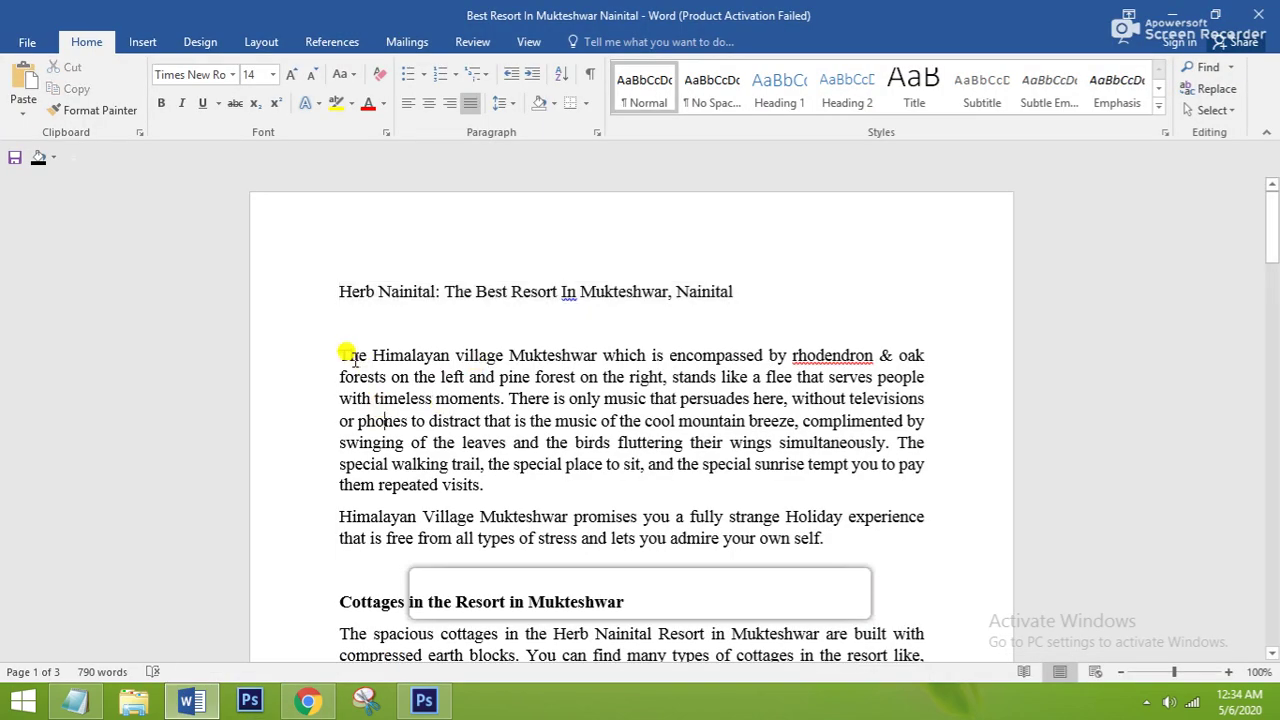
pyautogui.moveTo(323, 337); pyautogui.dragTo(632, 366)
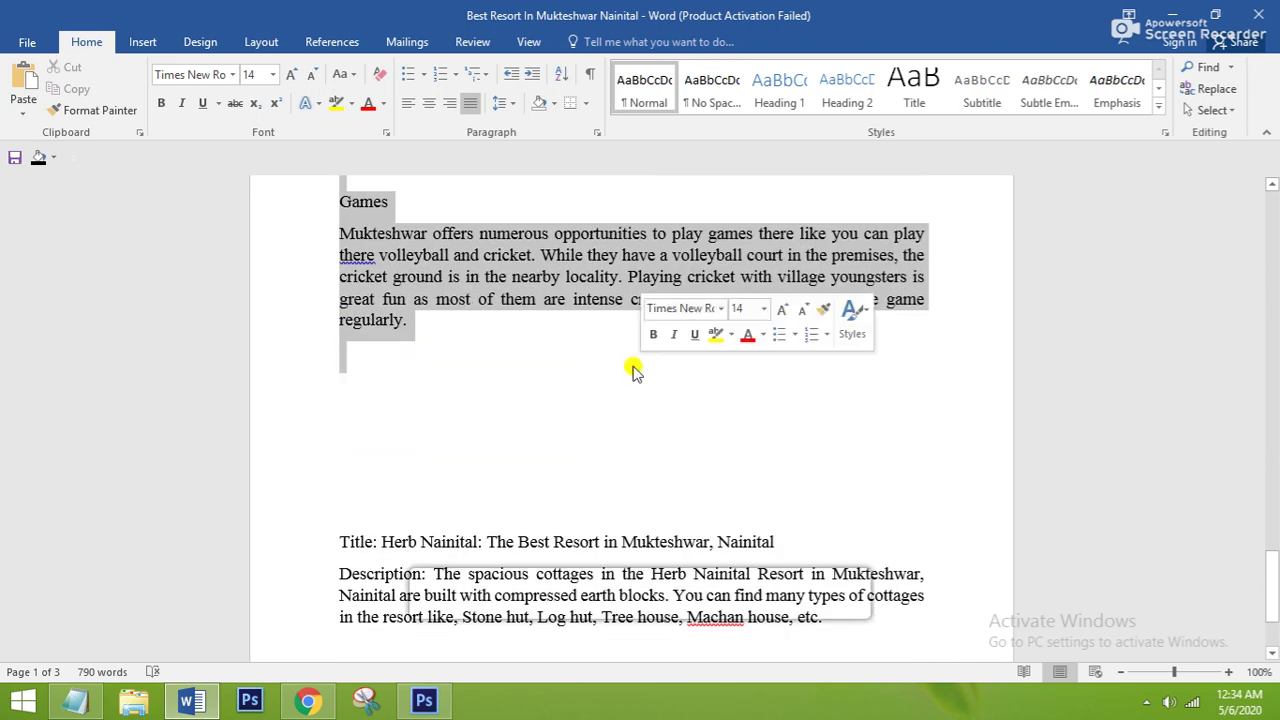
pyautogui.click(307, 700)
pyautogui.click(418, 278)
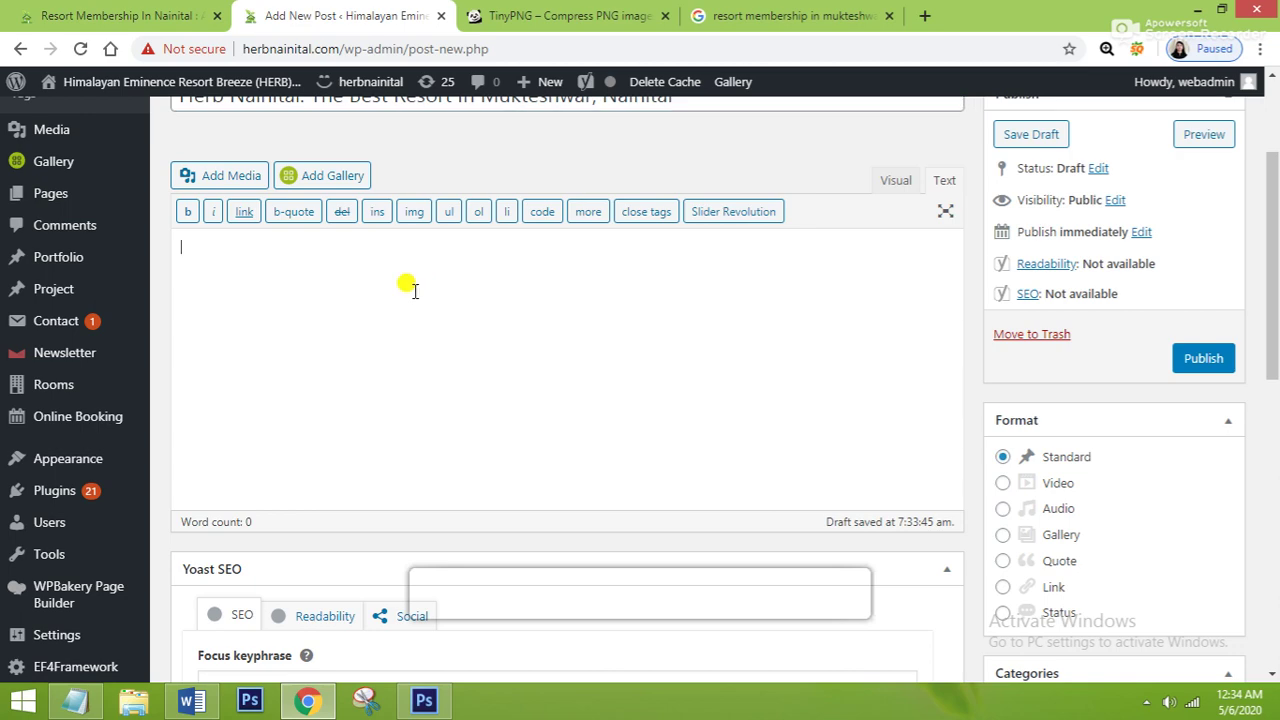
pyautogui.hotkey('ctrl', 'v')
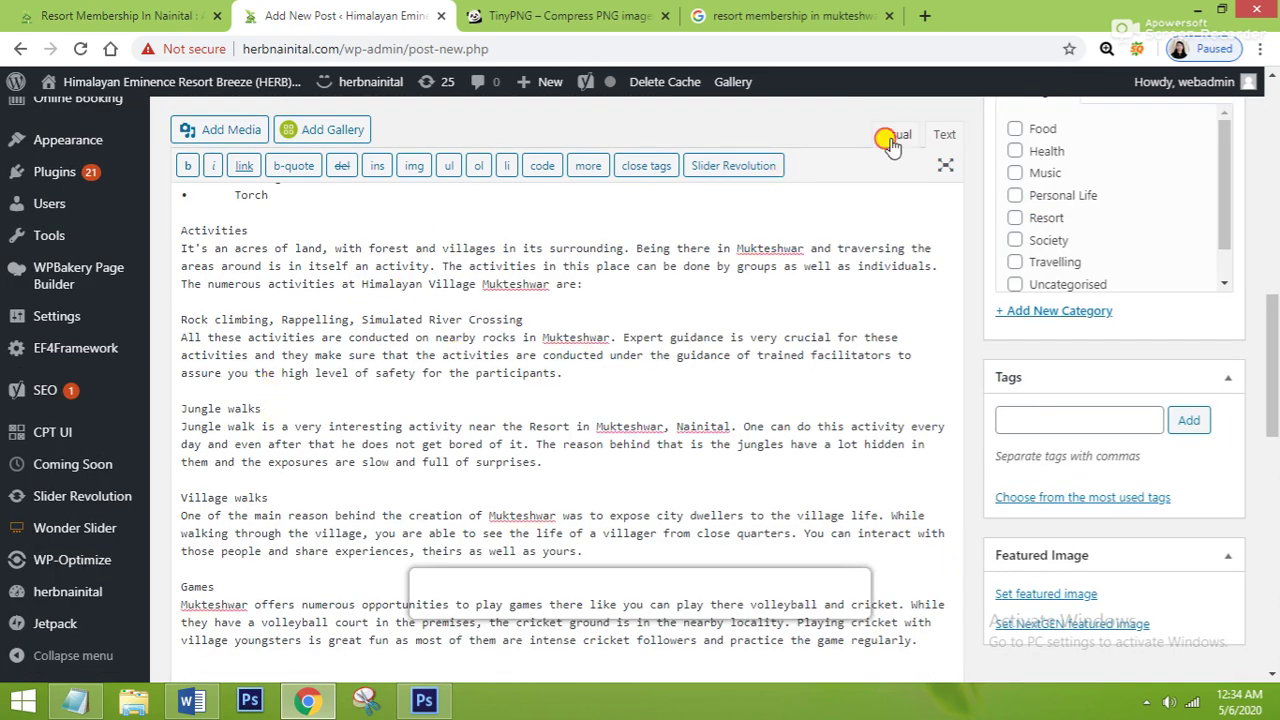
# Switch the post content to the Visual editor and look over the pasted article
pyautogui.click(890, 140)
pyautogui.scroll(-15, 457, 466)
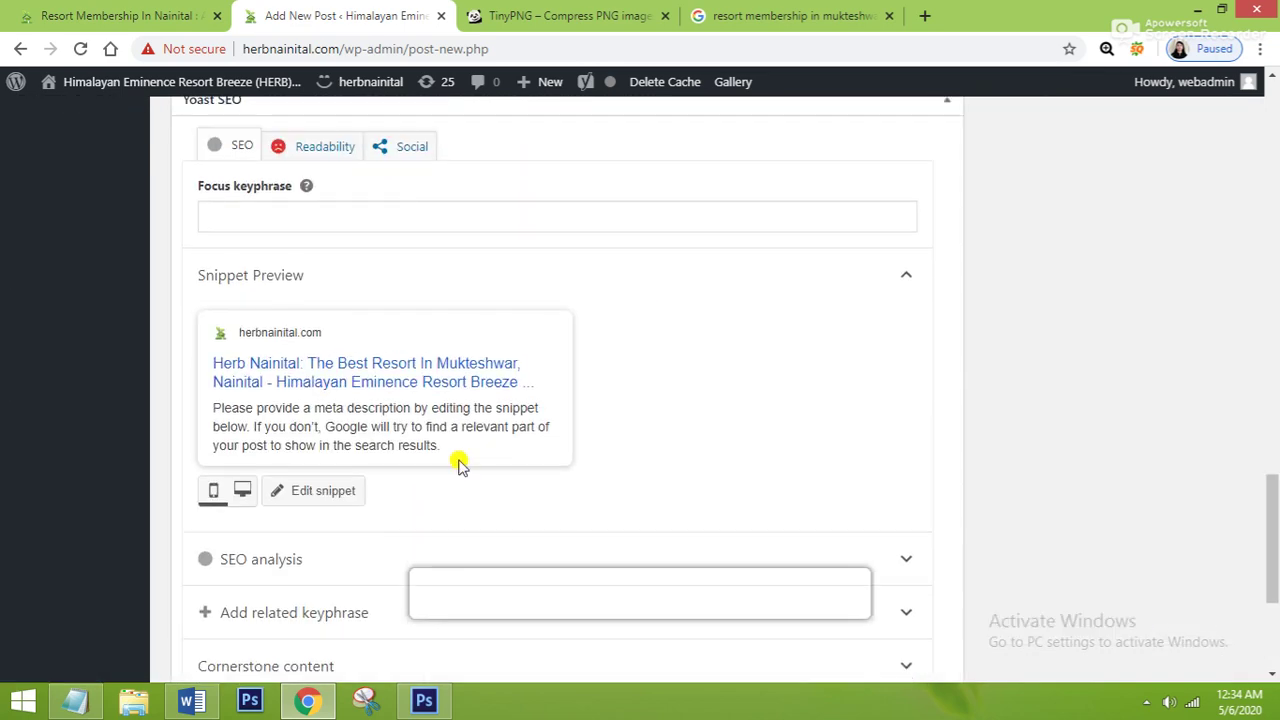
pyautogui.scroll(10, 460, 466)
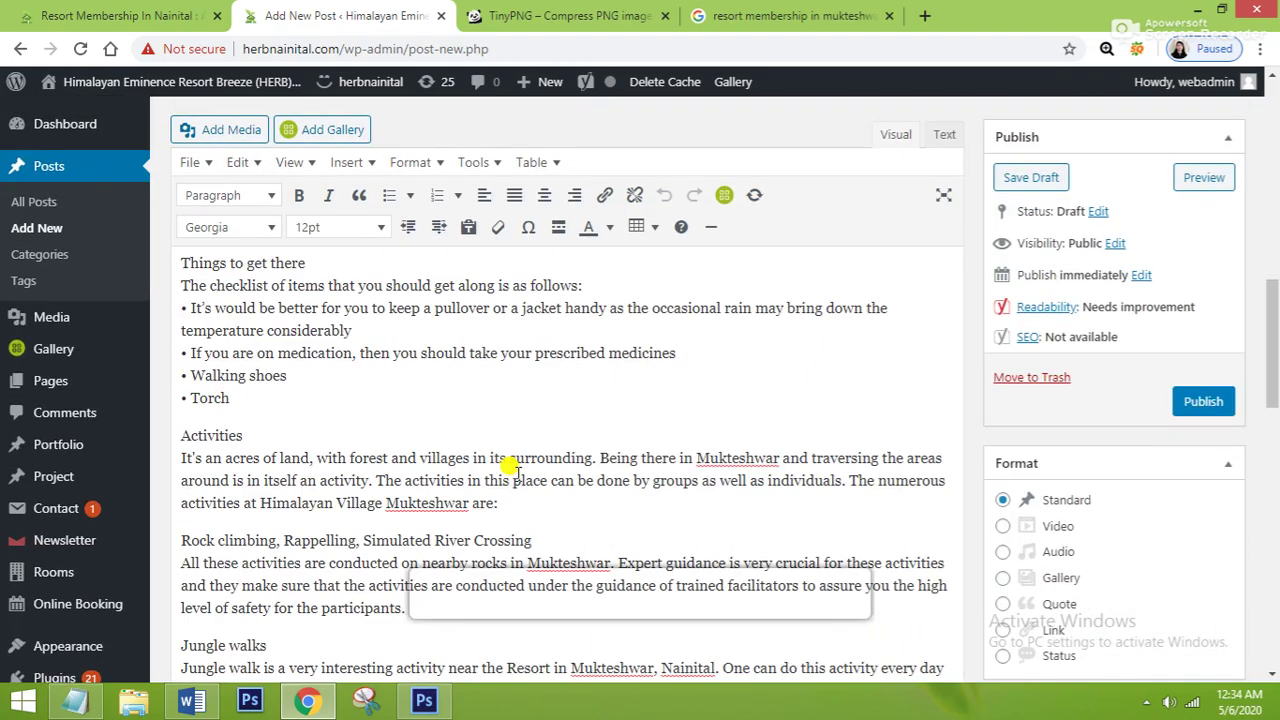
pyautogui.scroll(10, 510, 467)
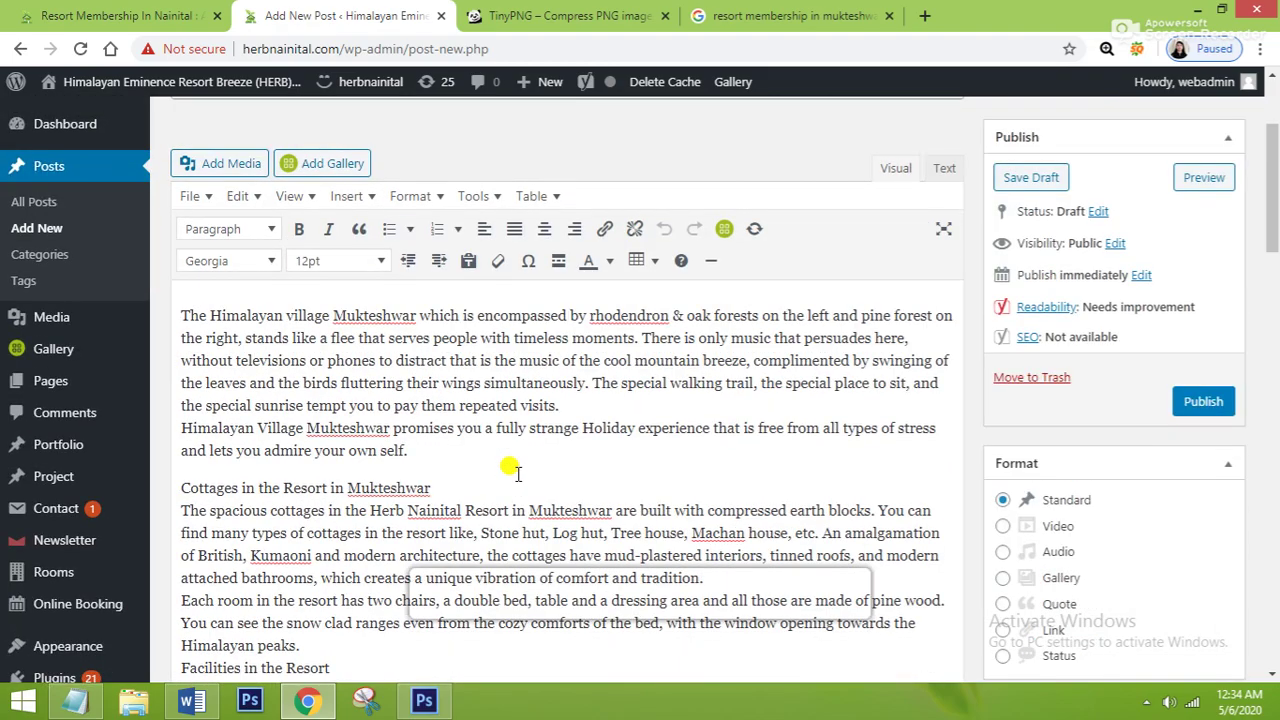
pyautogui.scroll(2, 510, 467)
pyautogui.scroll(-3, 676, 408)
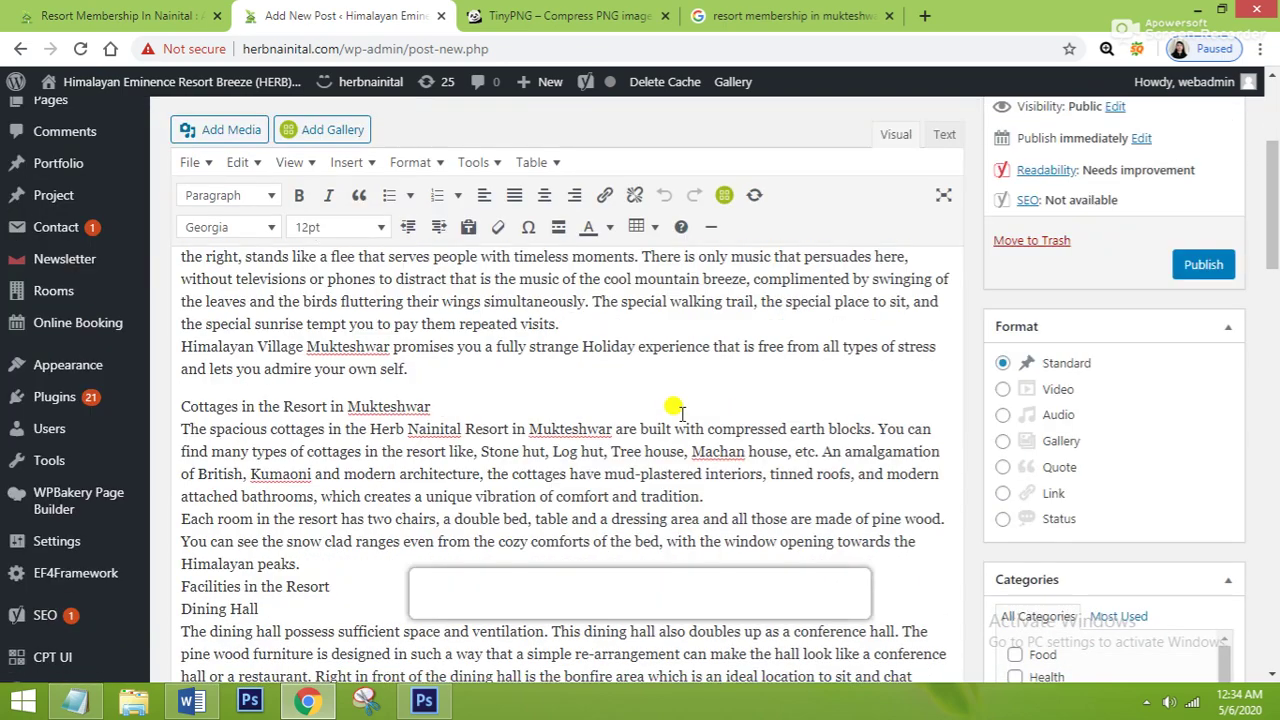
pyautogui.scroll(1, 368, 376)
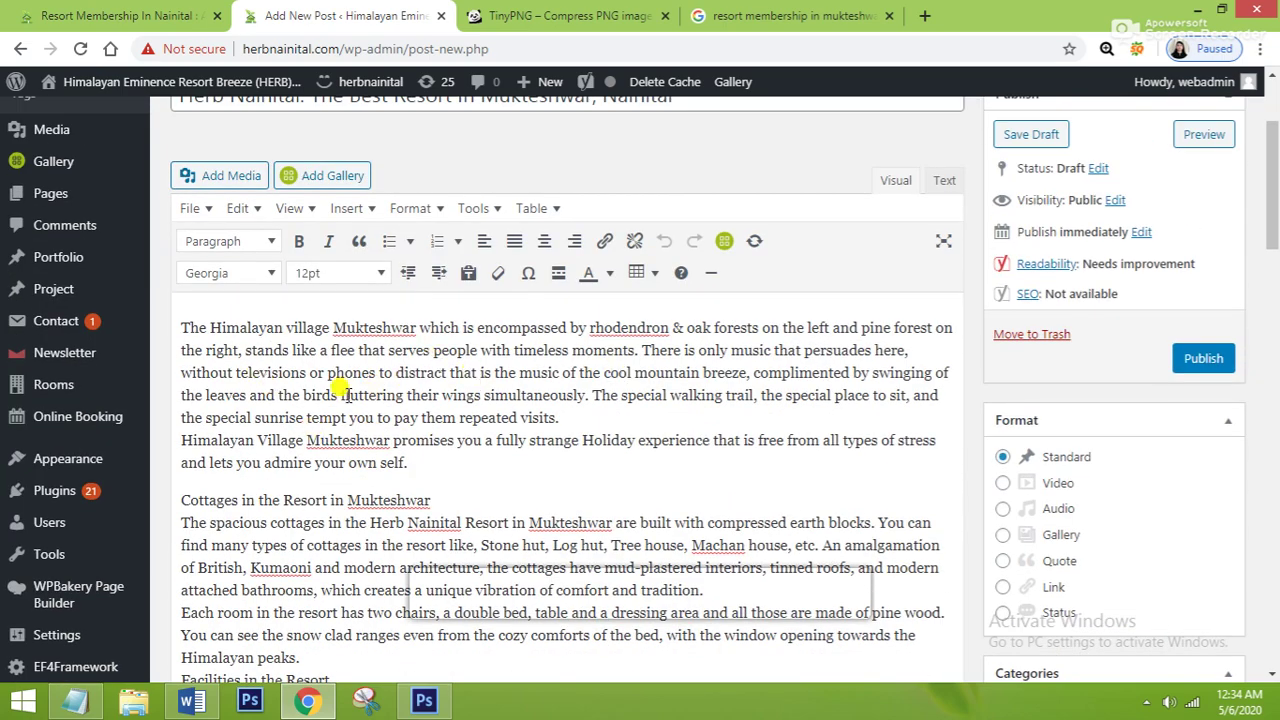
# Separate the line "Cottages in the Resort in Mukteshwar" from the paragraph below it with a paragraph break
pyautogui.click(438, 500)
pyautogui.press('Return')
pyautogui.scroll(2, 280, 420)
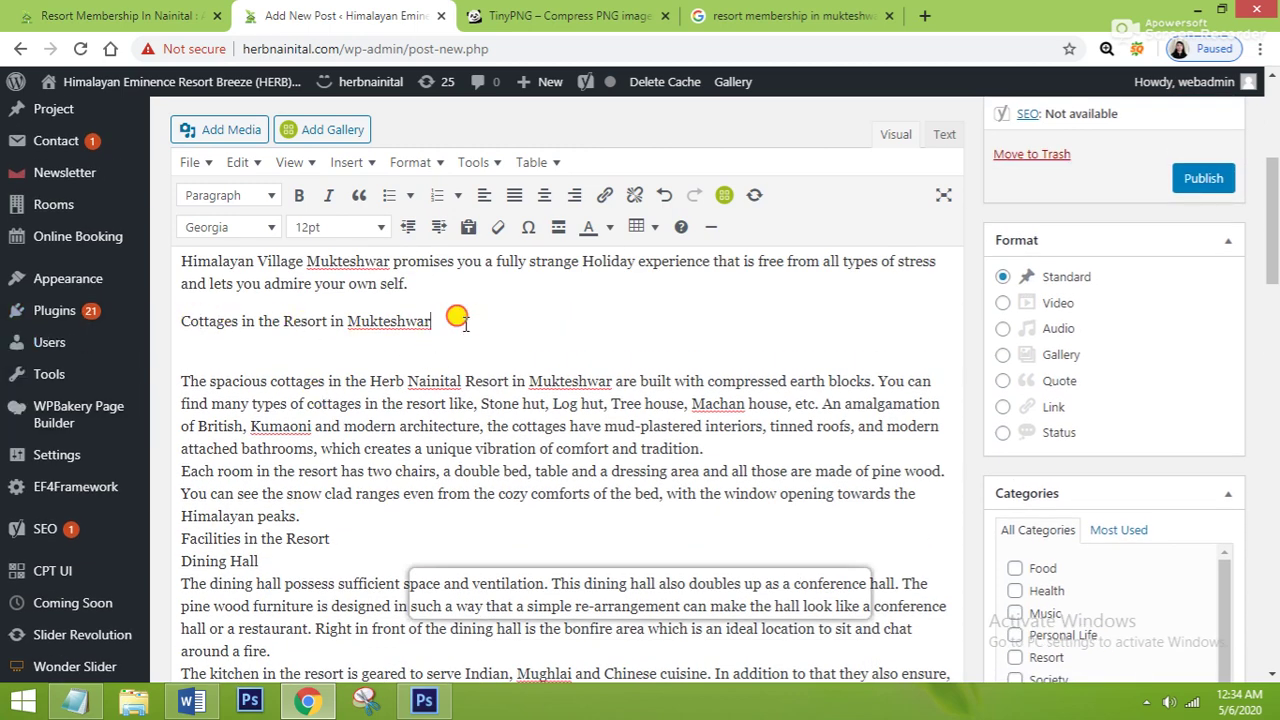
# Format the line "Cottages in the Resort in Mukteshwar" as Heading 2
pyautogui.moveTo(464, 322); pyautogui.dragTo(166, 322)
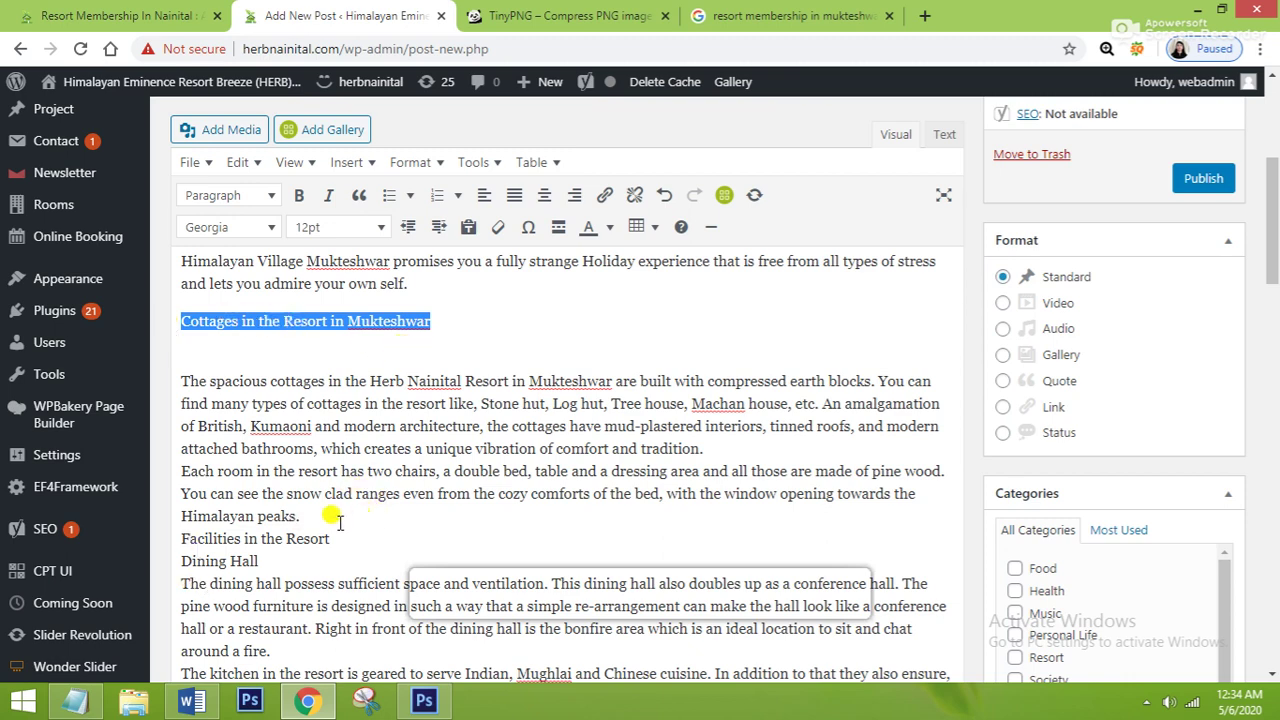
pyautogui.click(460, 318)
pyautogui.moveTo(460, 318); pyautogui.dragTo(166, 292)
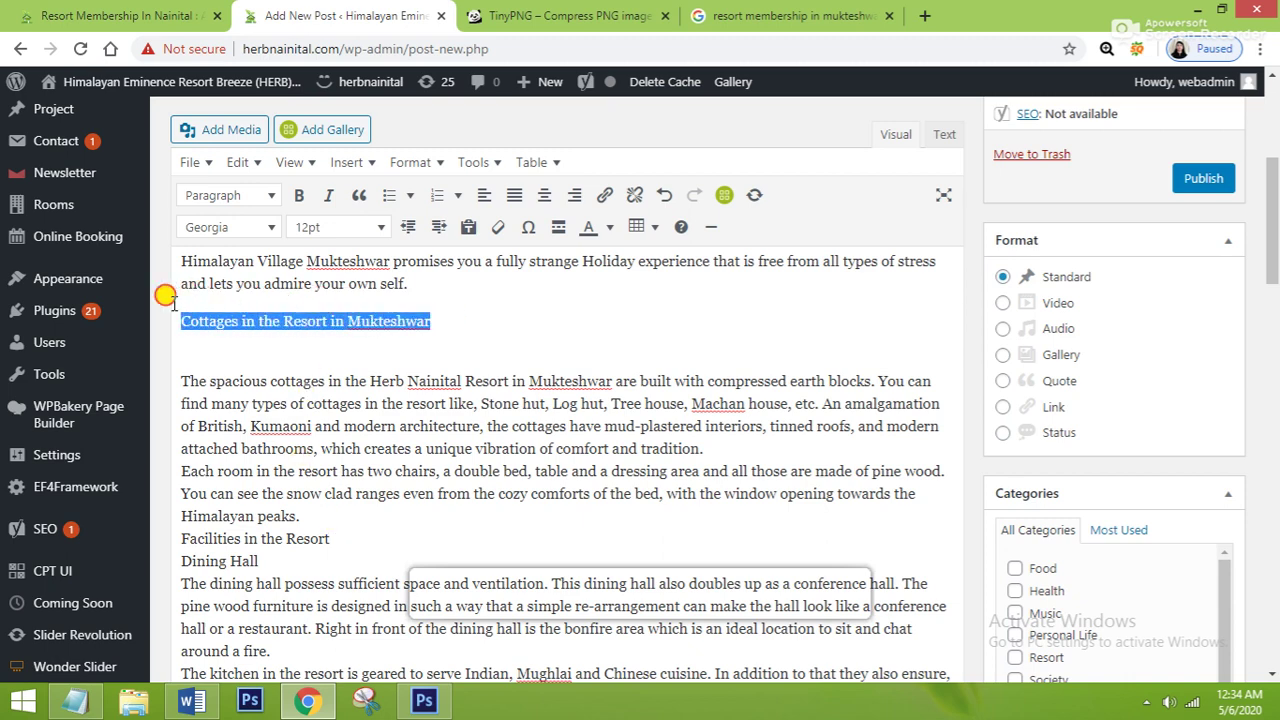
pyautogui.click(266, 195)
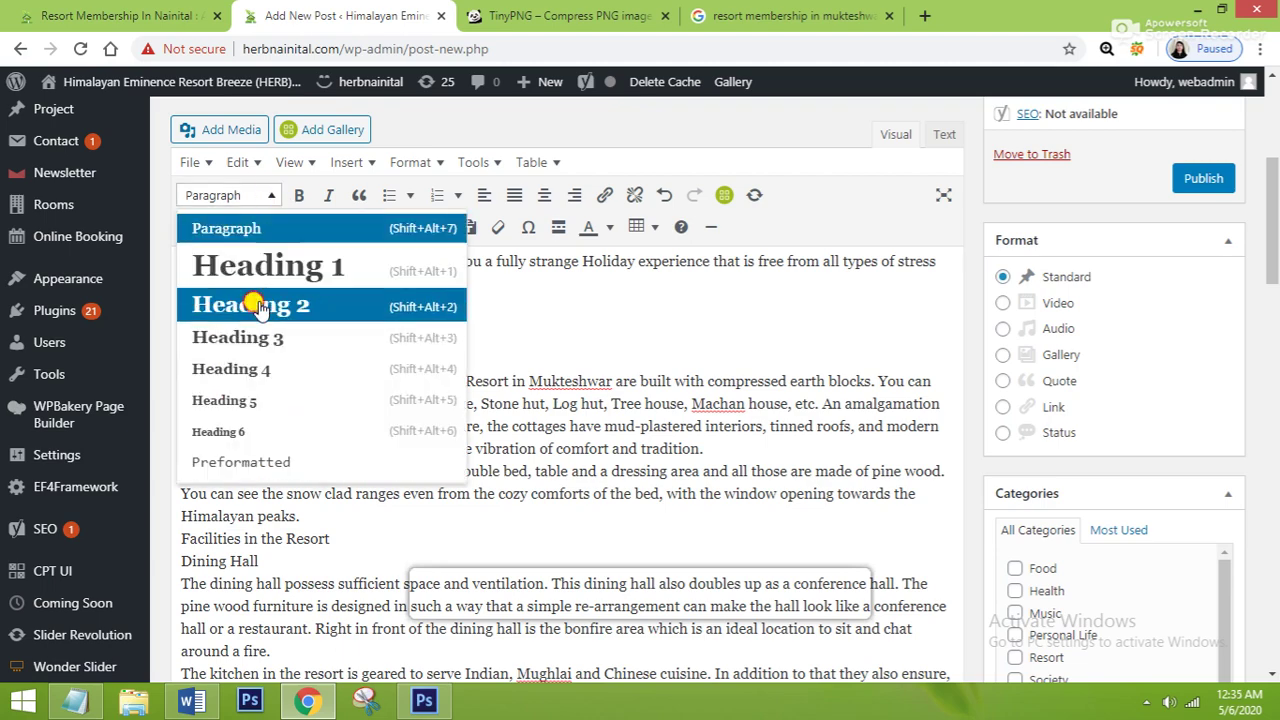
pyautogui.click(258, 307)
pyautogui.click(312, 340)
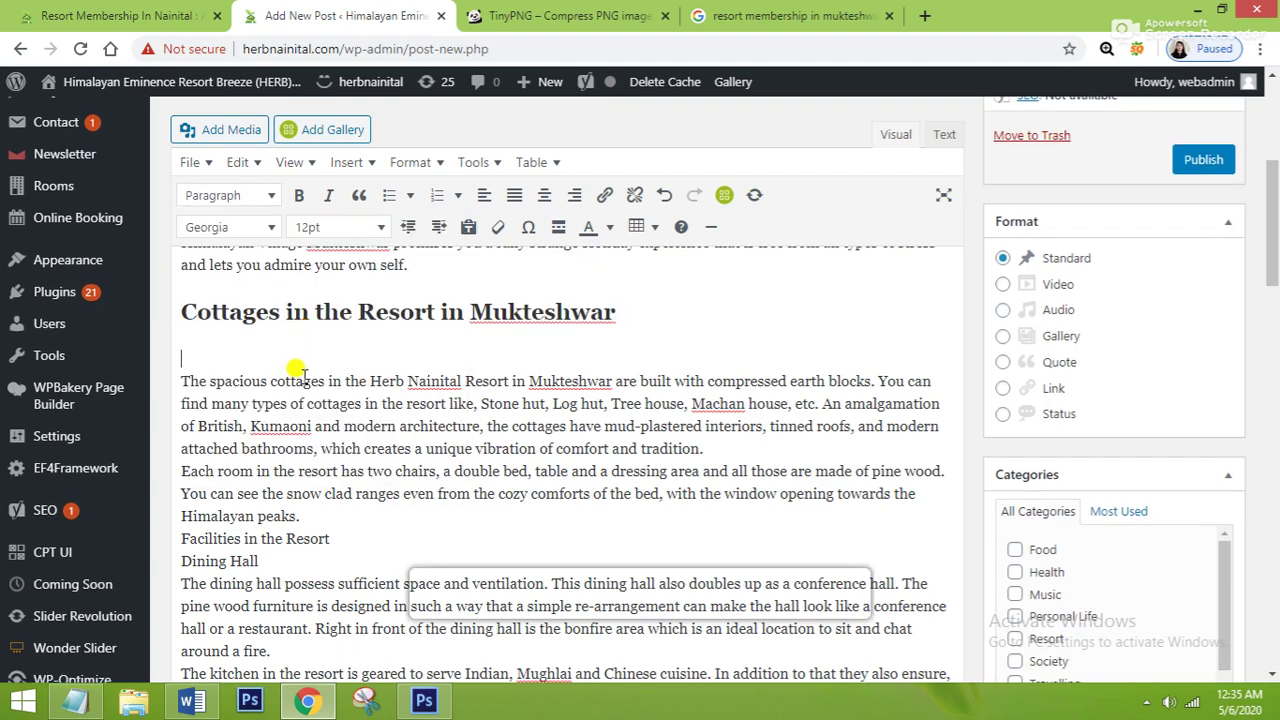
# Set the line "Facilities in the Resort" apart as its own paragraph, with breaks before and after it
pyautogui.scroll(2, 300, 370)
pyautogui.scroll(1, 300, 367)
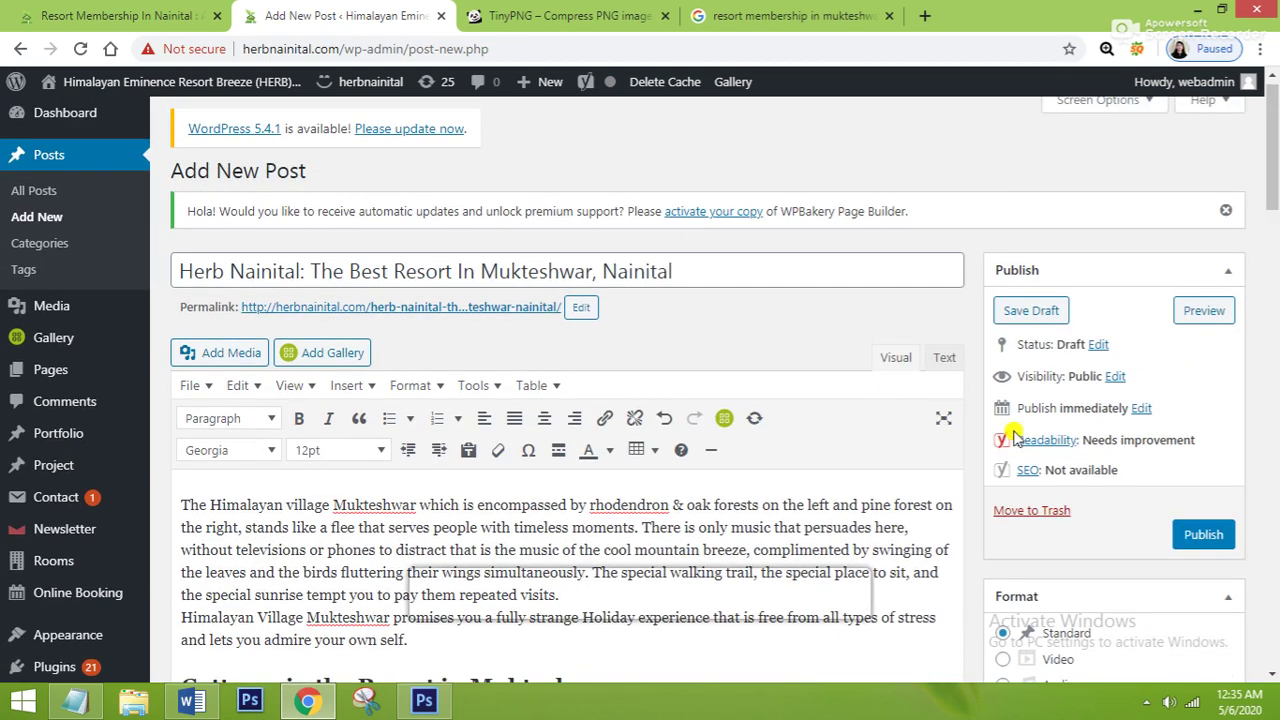
pyautogui.scroll(-1, 999, 462)
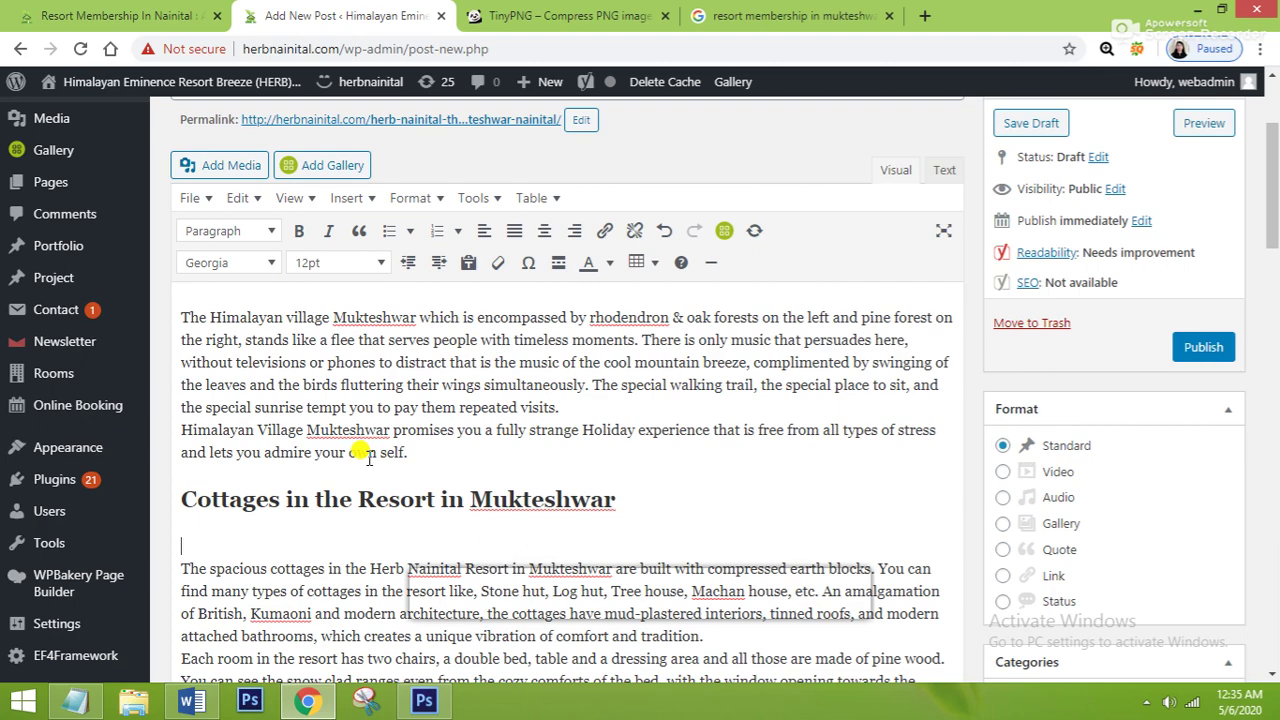
pyautogui.scroll(-2, 368, 458)
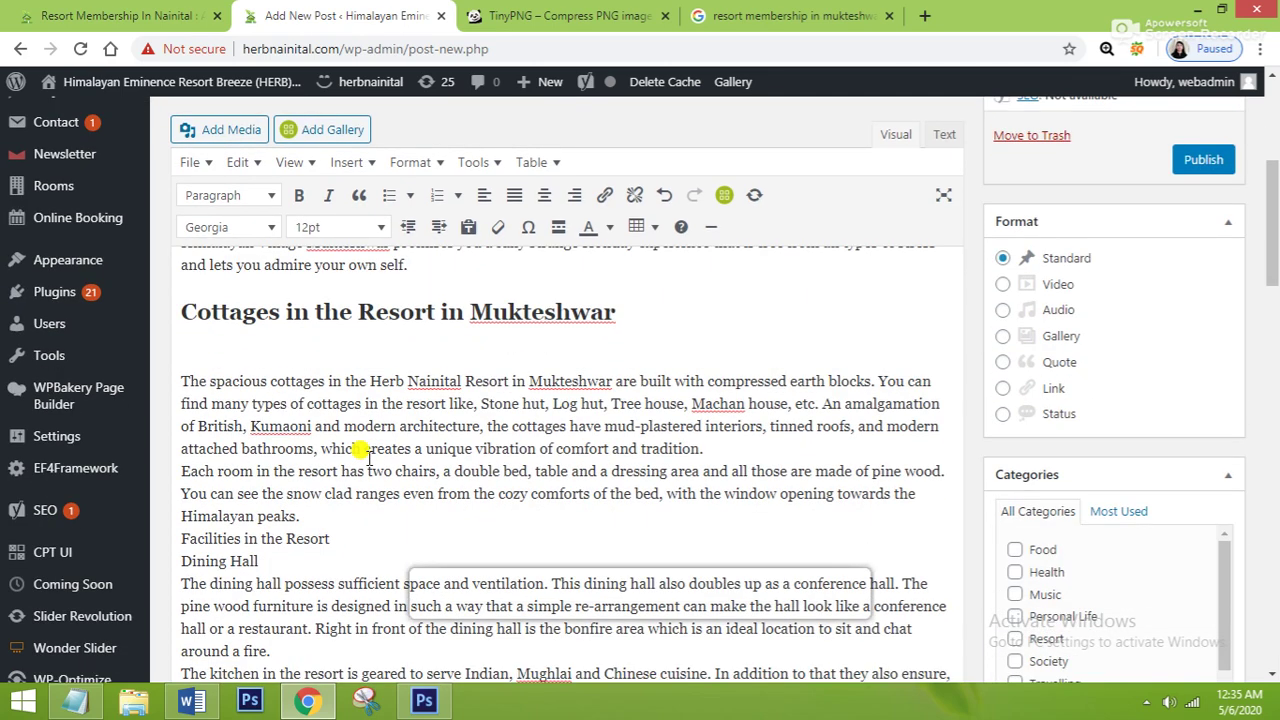
pyautogui.click(322, 512)
pyautogui.press('Return')
pyautogui.scroll(-1, 315, 505)
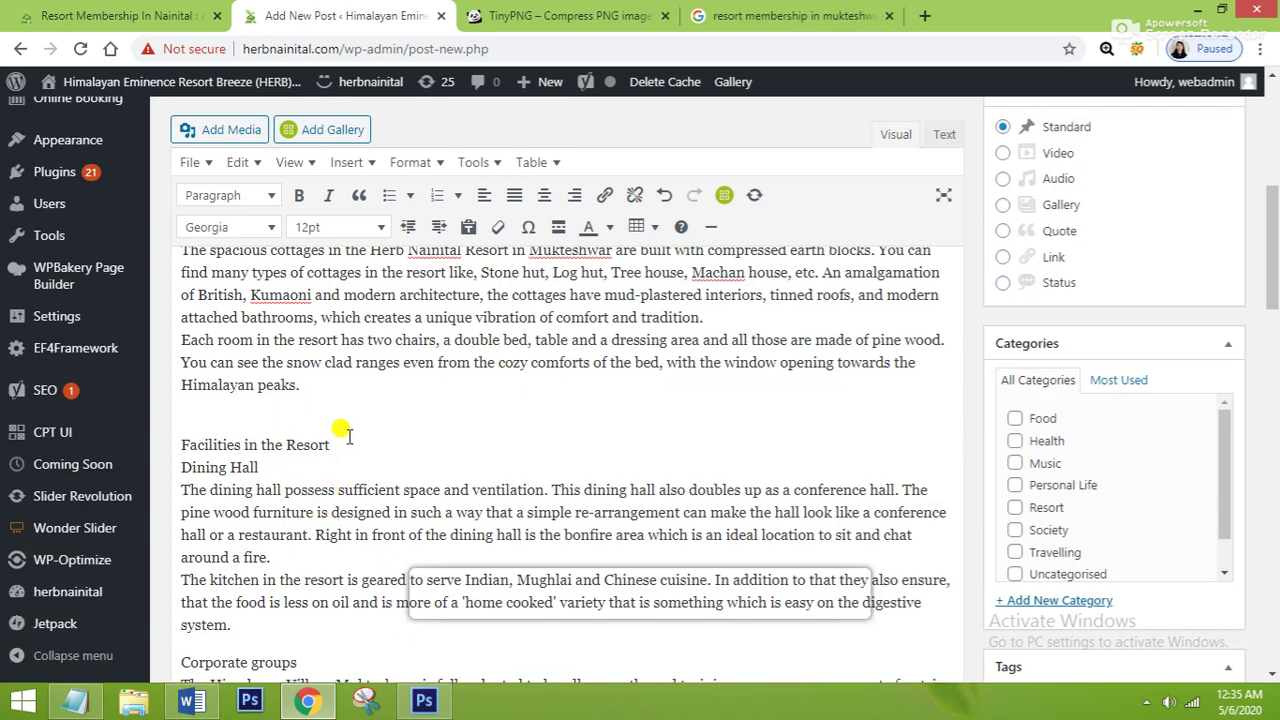
pyautogui.scroll(-1, 345, 449)
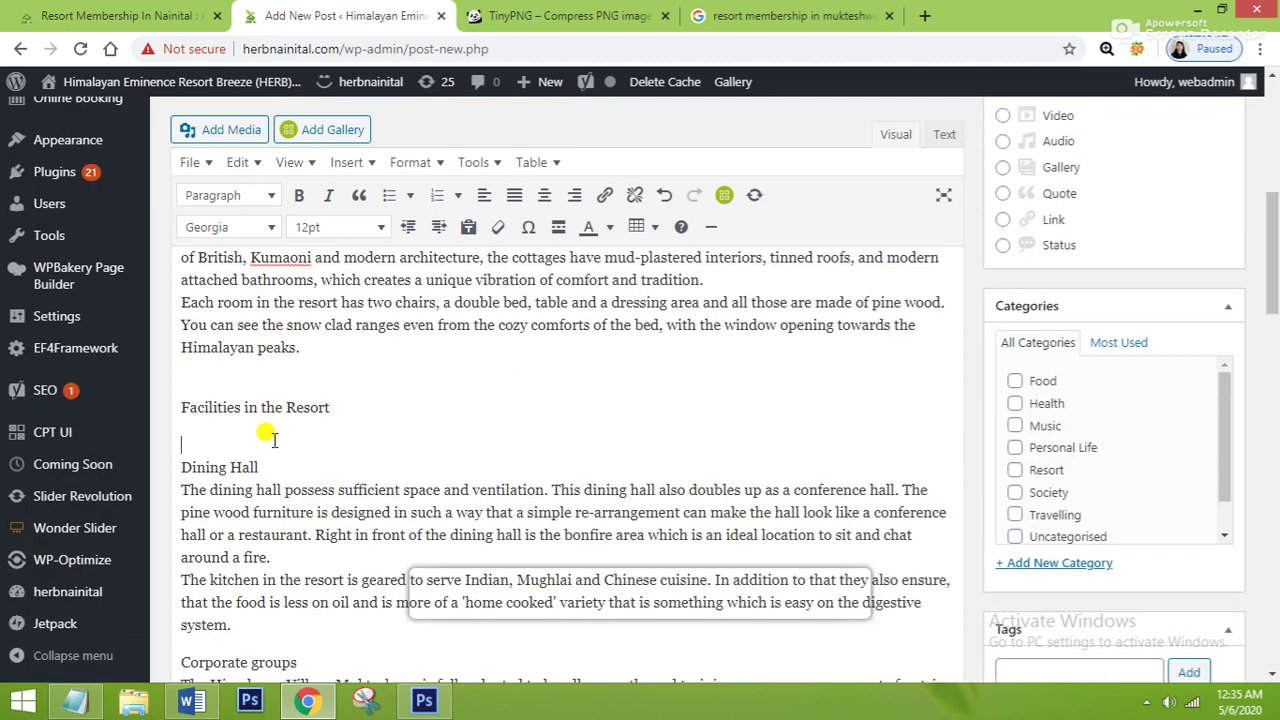
# Check the heading level of "Cottages in the Resort in Mukteshwar" and return to the line "Facilities in the Resort"
pyautogui.scroll(3, 270, 440)
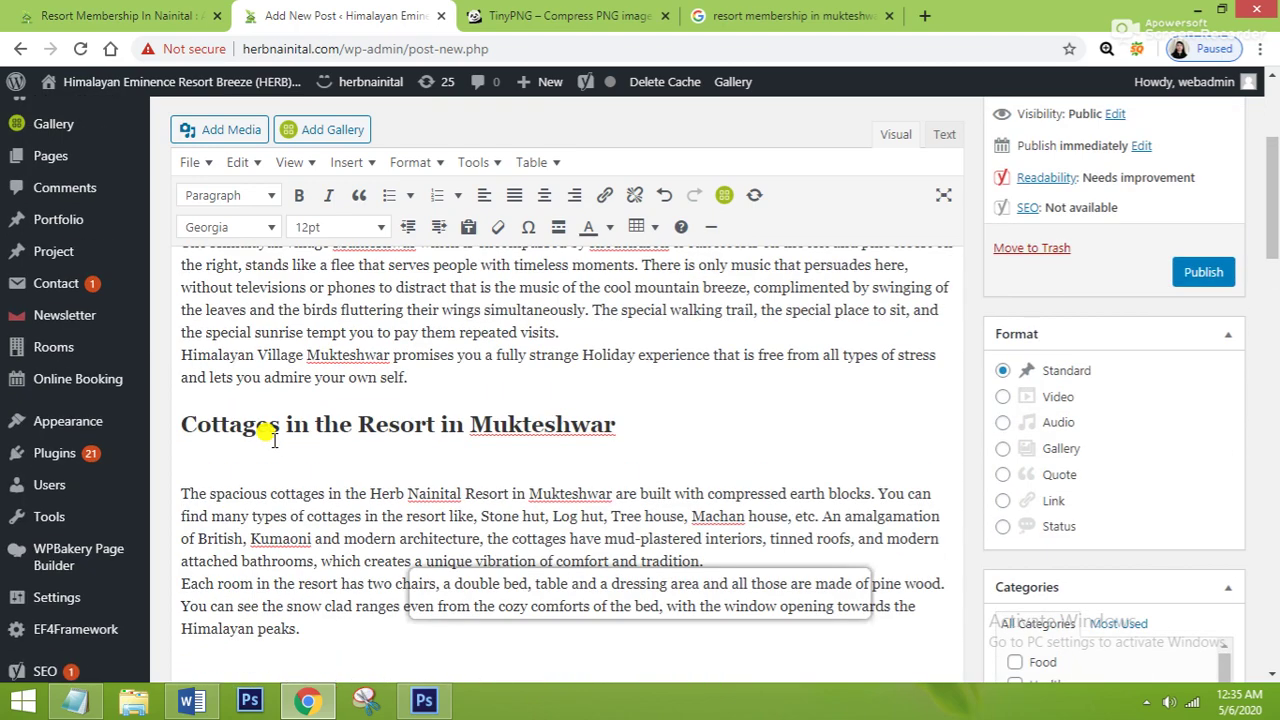
pyautogui.click(398, 422)
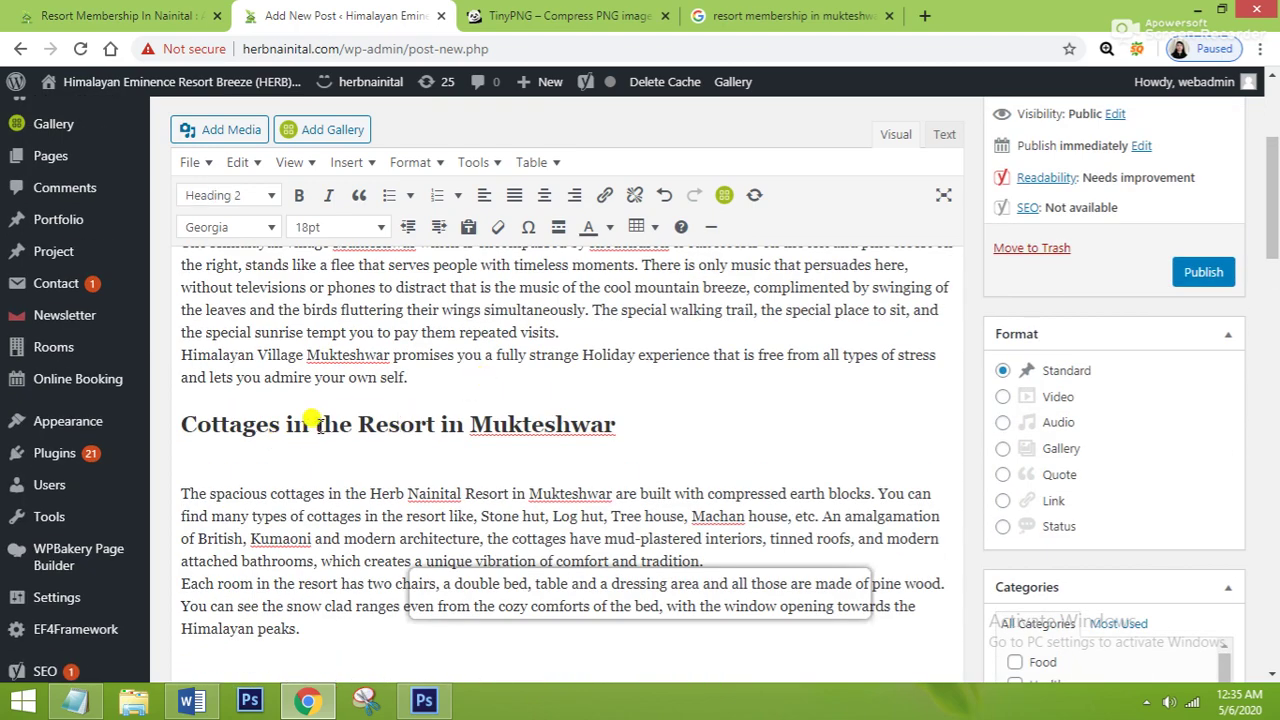
pyautogui.scroll(-3, 315, 422)
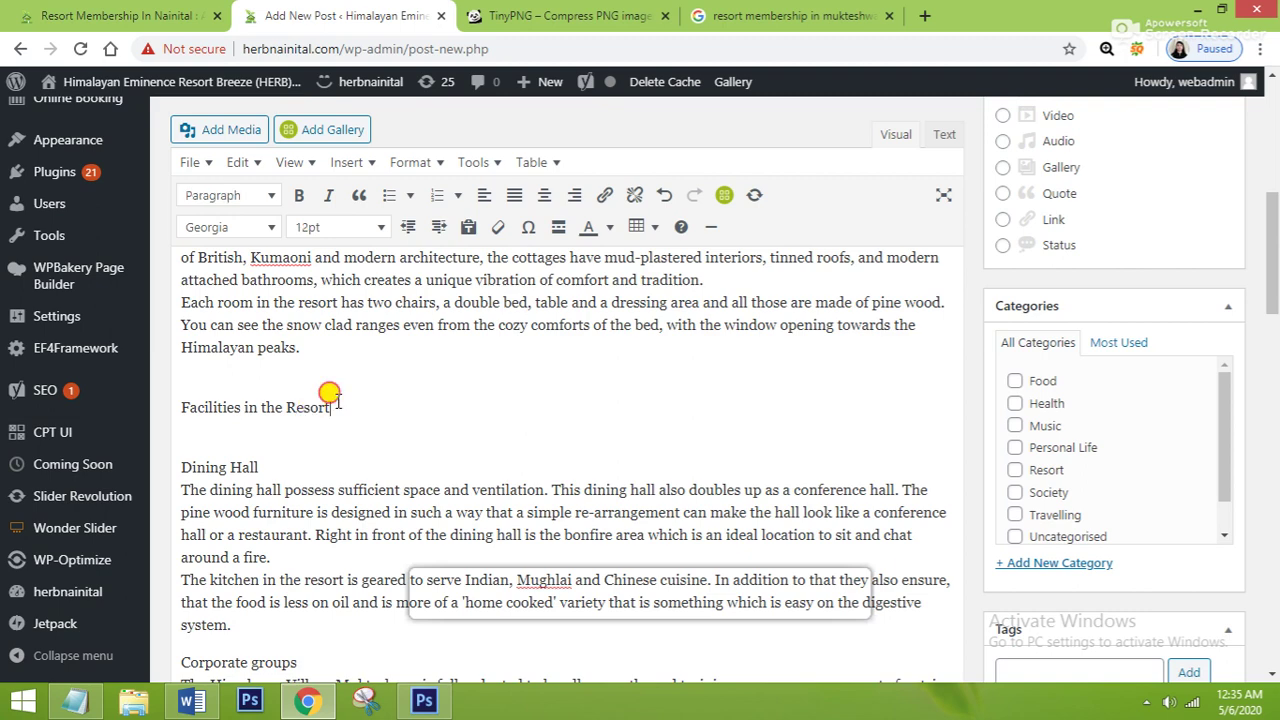
# Format the line "Facilities in the Resort" as Heading 3
pyautogui.moveTo(331, 404); pyautogui.dragTo(190, 381)
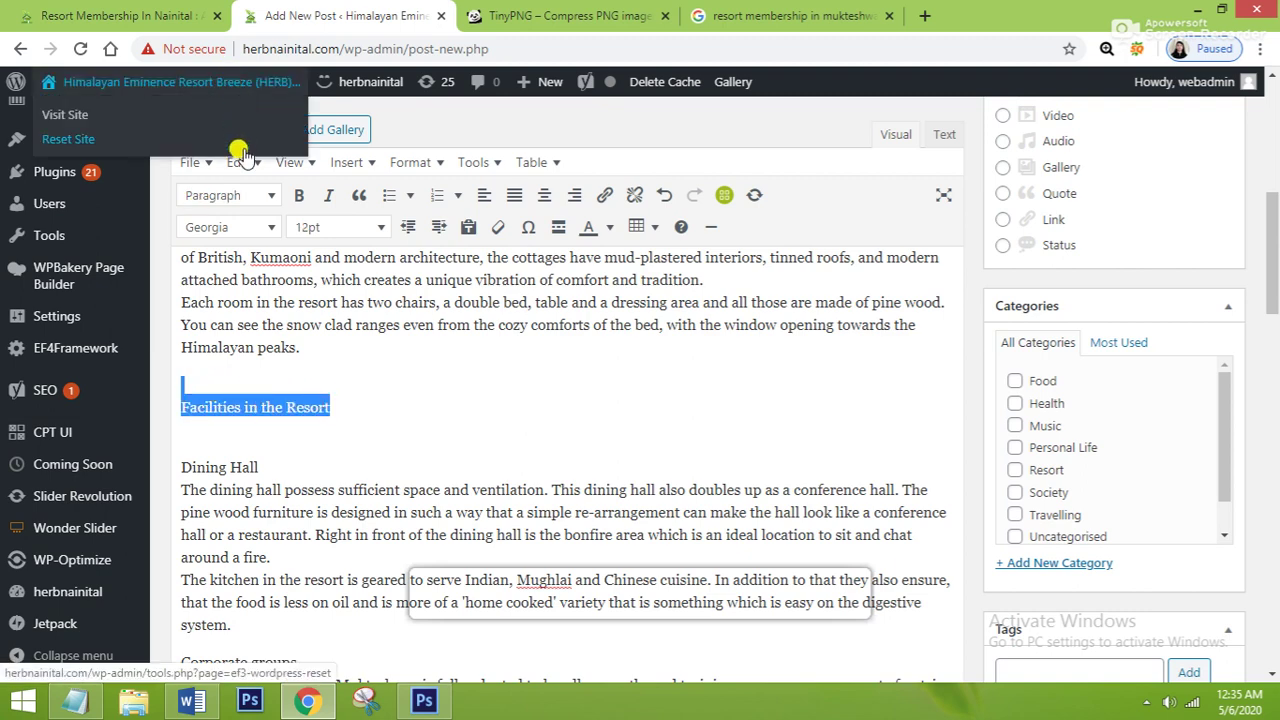
pyautogui.click(274, 199)
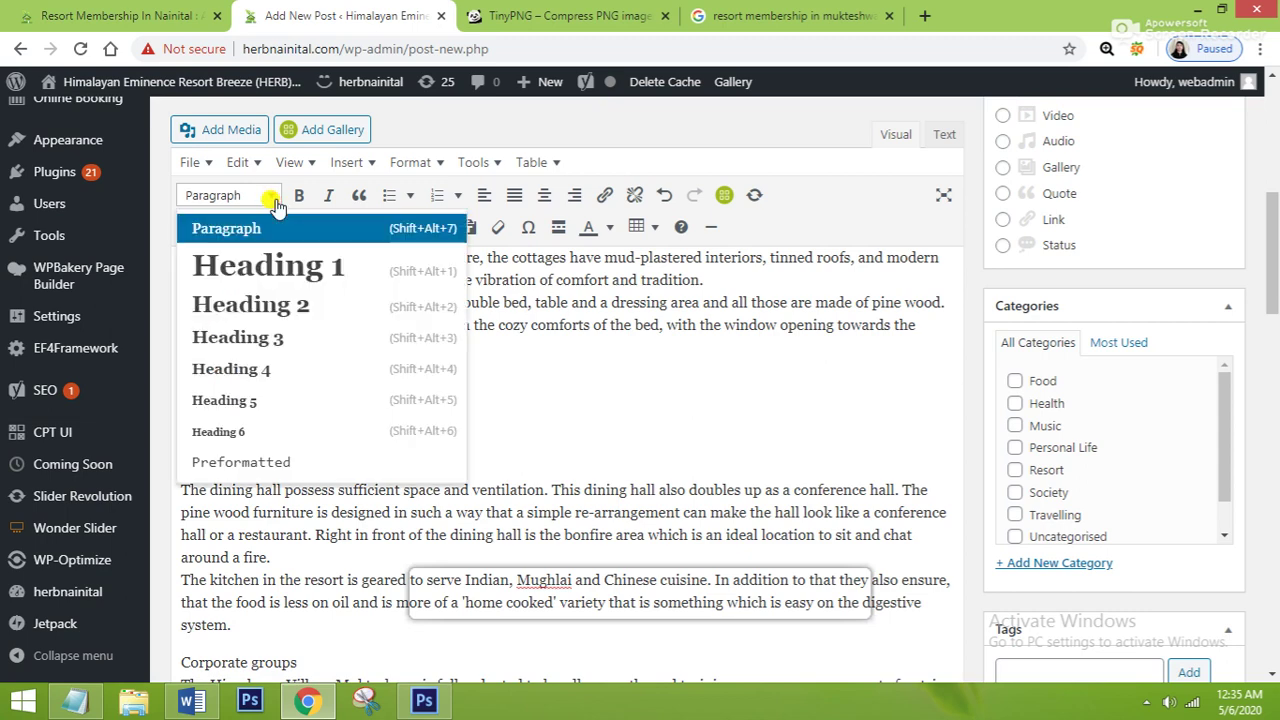
pyautogui.click(232, 337)
# Separate the line "Dining Hall" from the paragraph below it with a paragraph break and format it as Heading 4
pyautogui.click(380, 474)
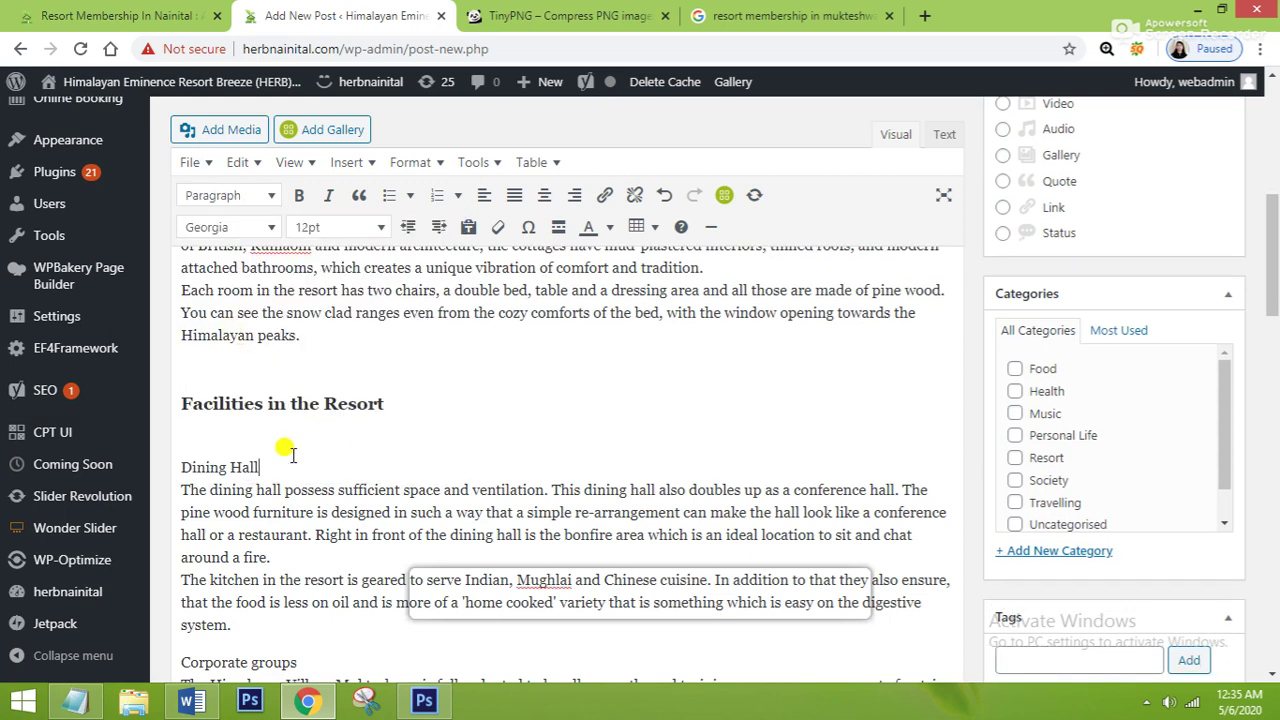
pyautogui.press('Return')
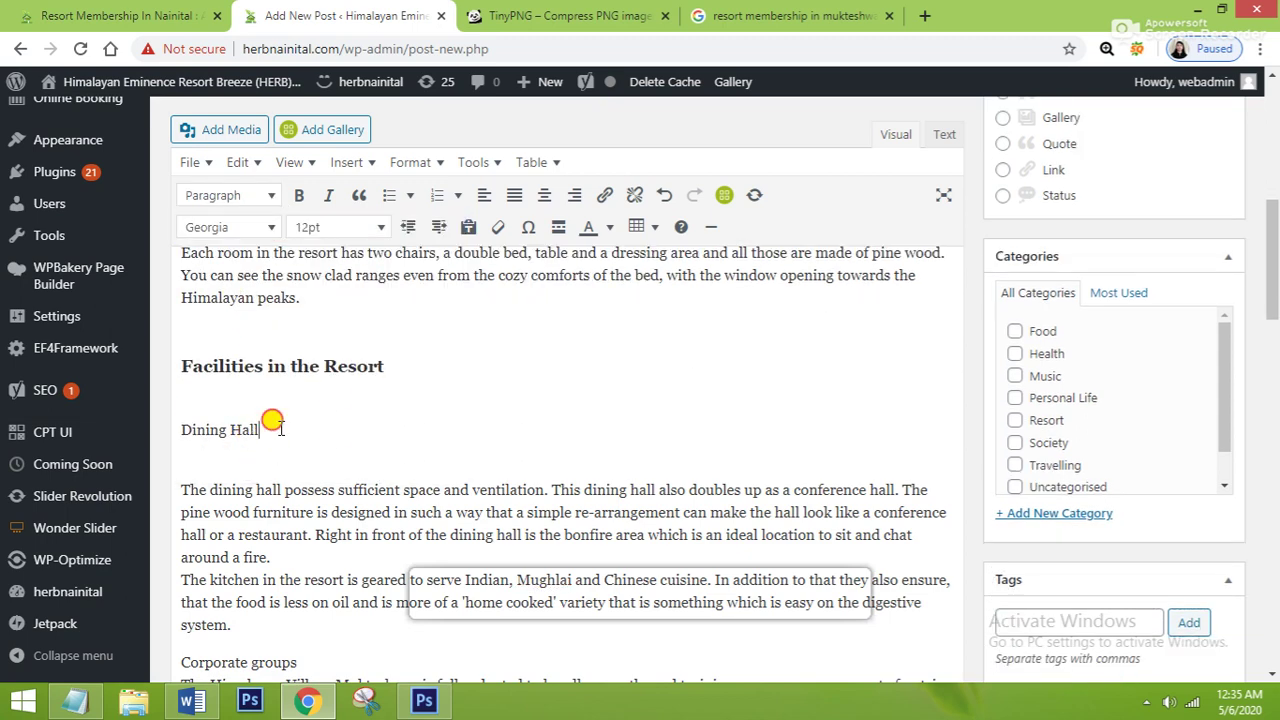
pyautogui.moveTo(268, 429); pyautogui.dragTo(165, 427)
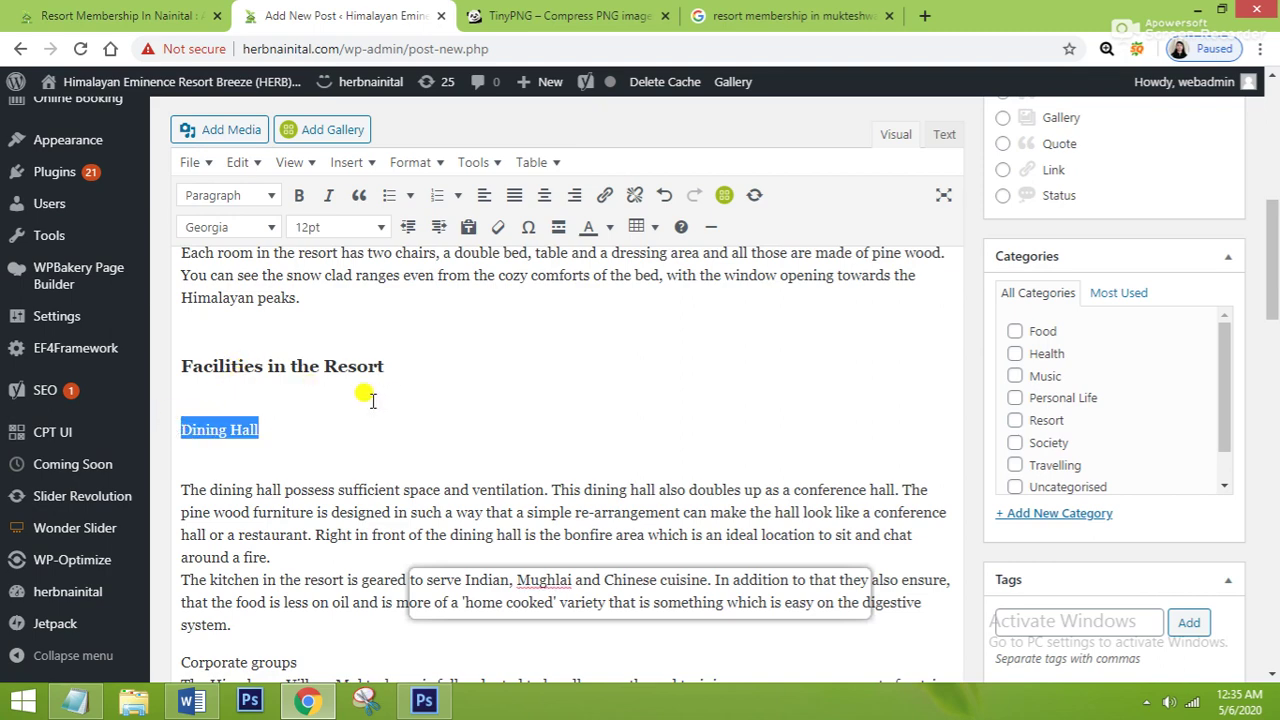
pyautogui.click(396, 367)
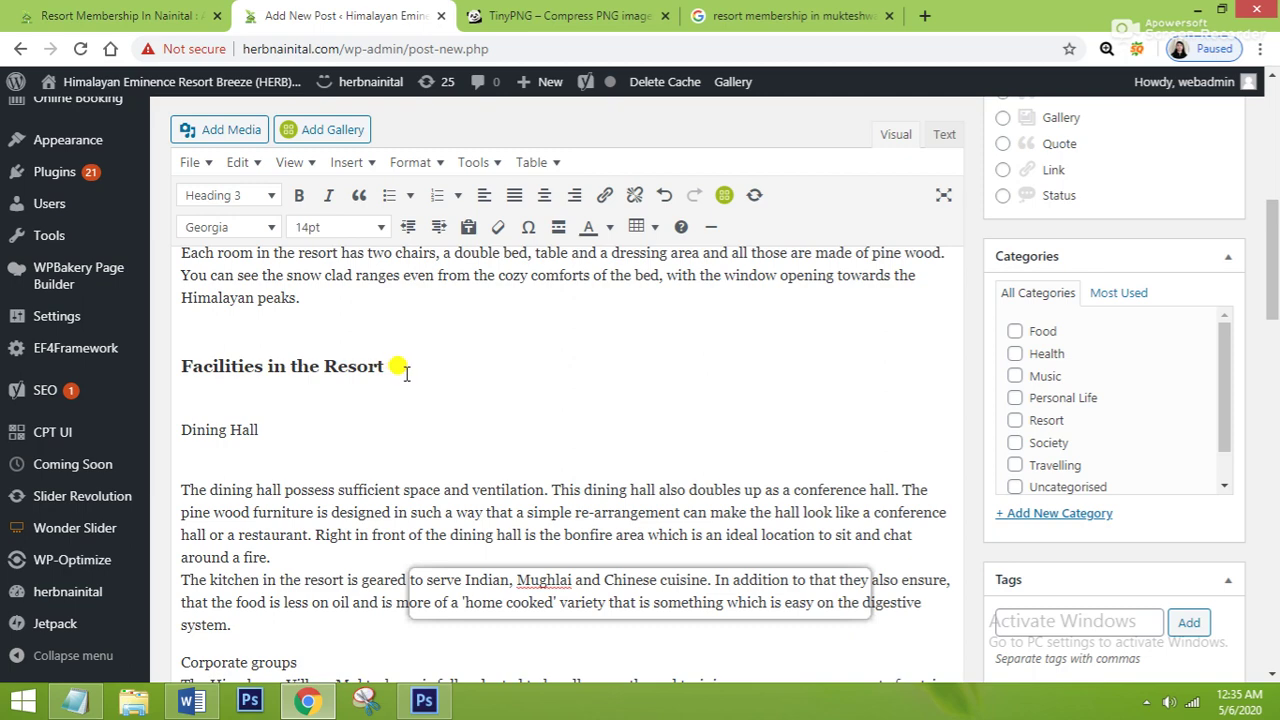
pyautogui.moveTo(405, 372); pyautogui.dragTo(100, 314)
pyautogui.click(363, 433)
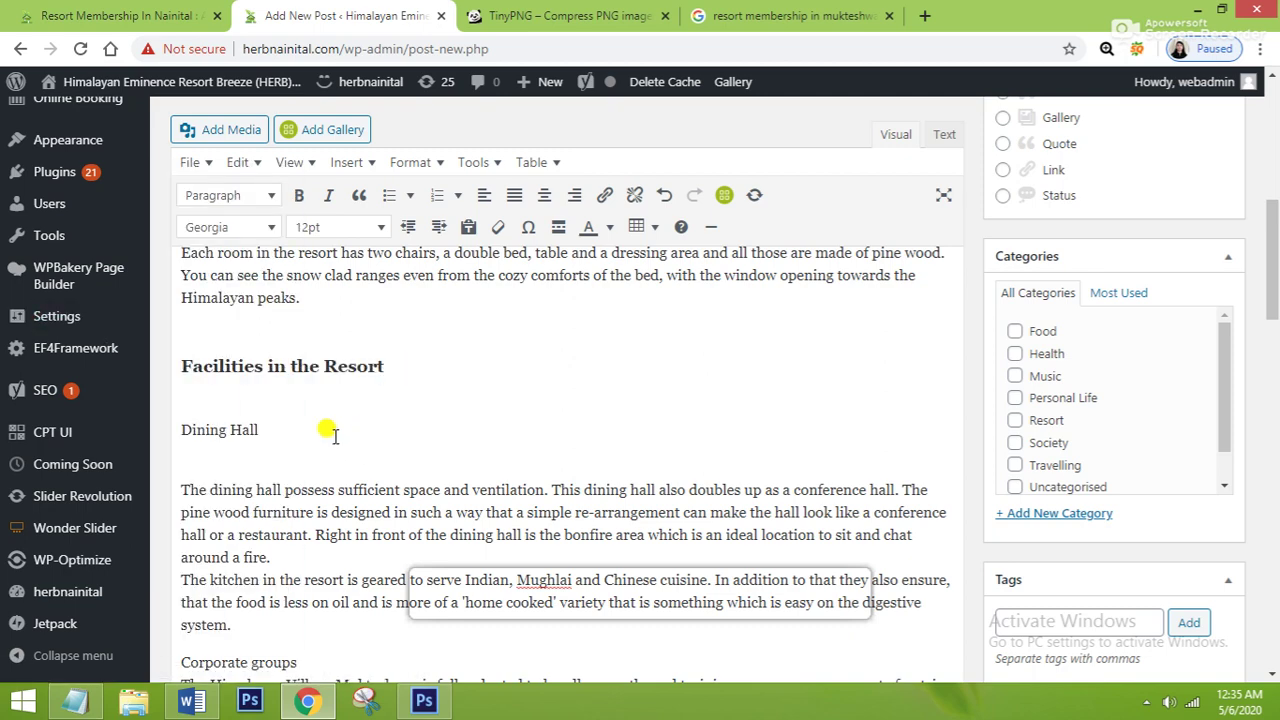
pyautogui.moveTo(264, 430); pyautogui.dragTo(178, 418)
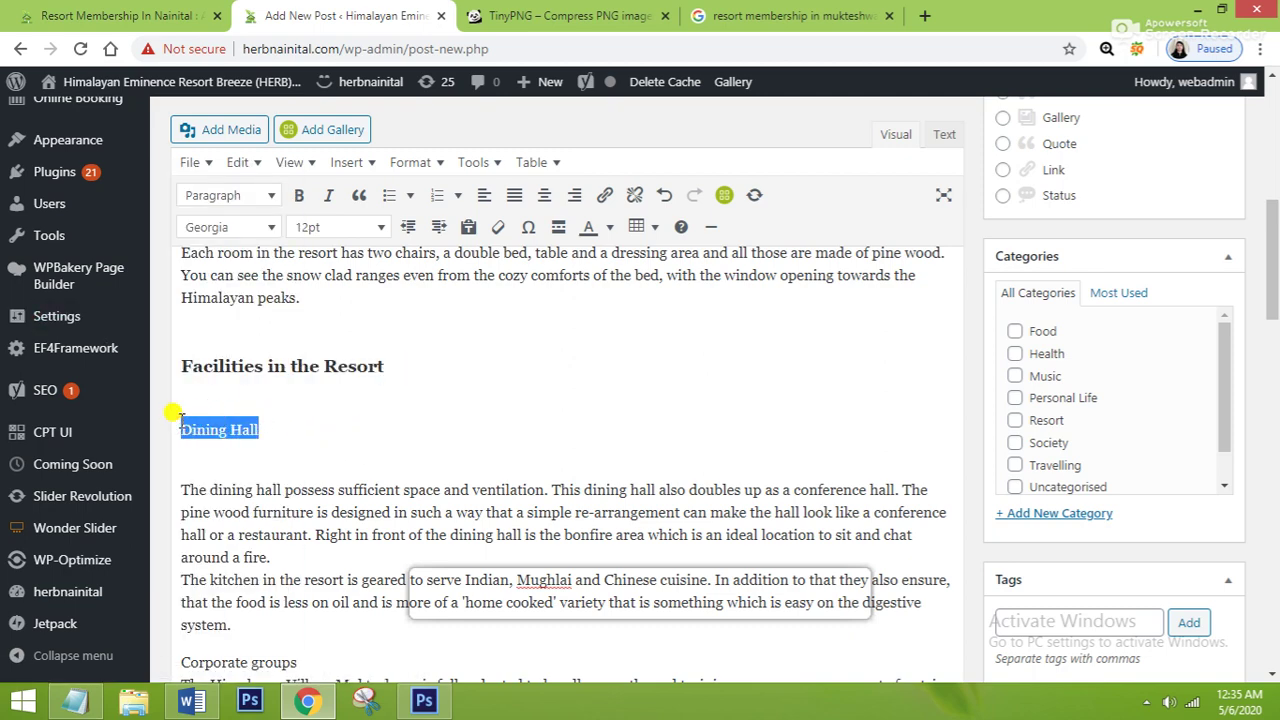
pyautogui.click(262, 196)
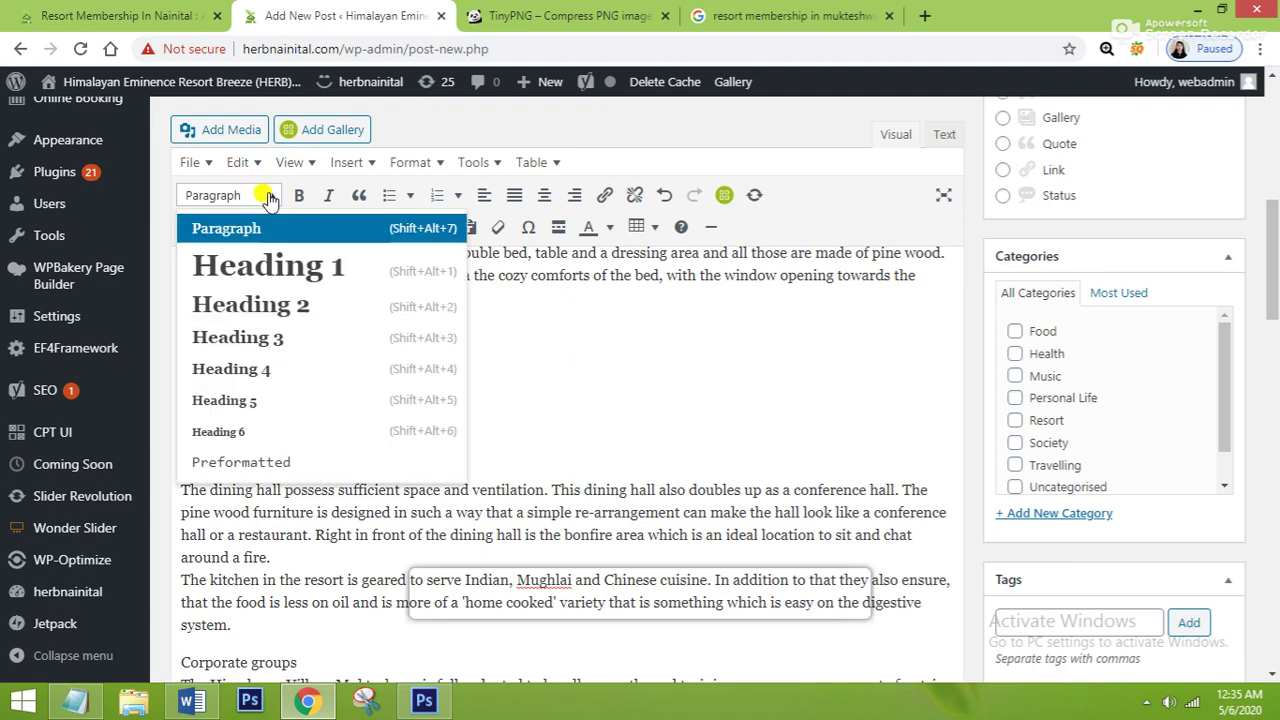
pyautogui.click(279, 378)
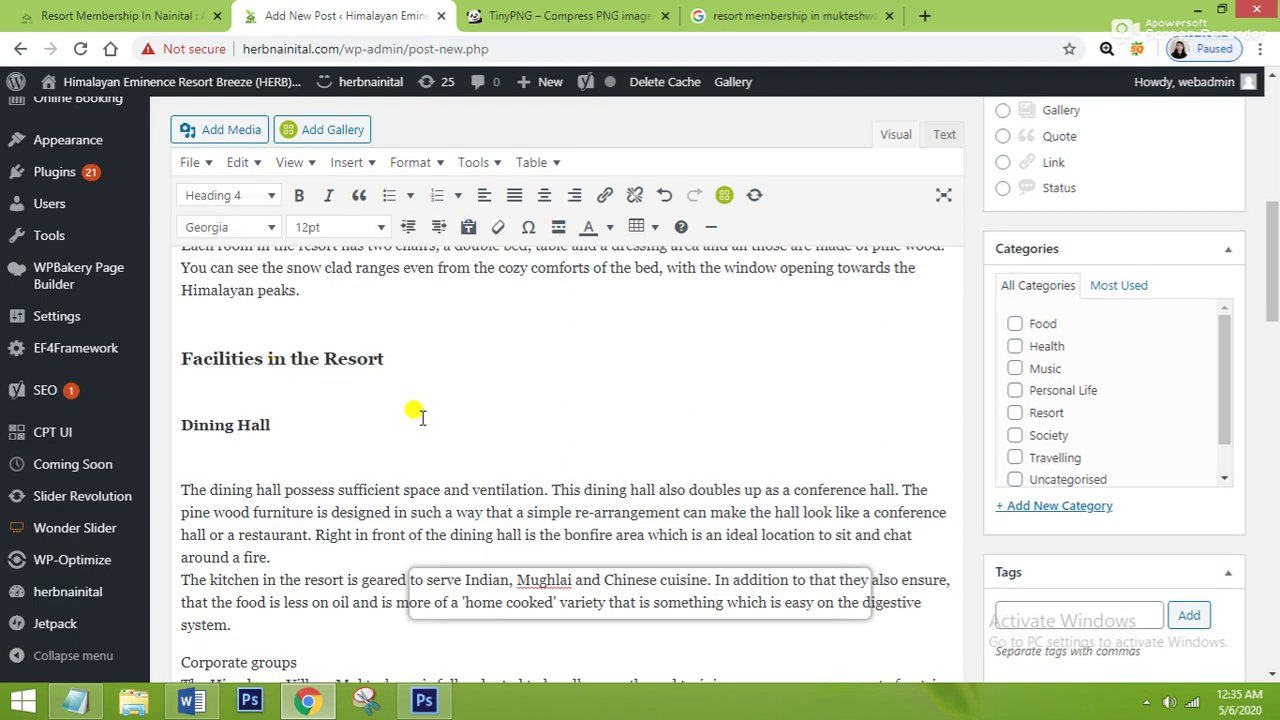
# Put a paragraph break after the line "Corporate groups" and format the line as Heading 4
pyautogui.scroll(-2, 422, 418)
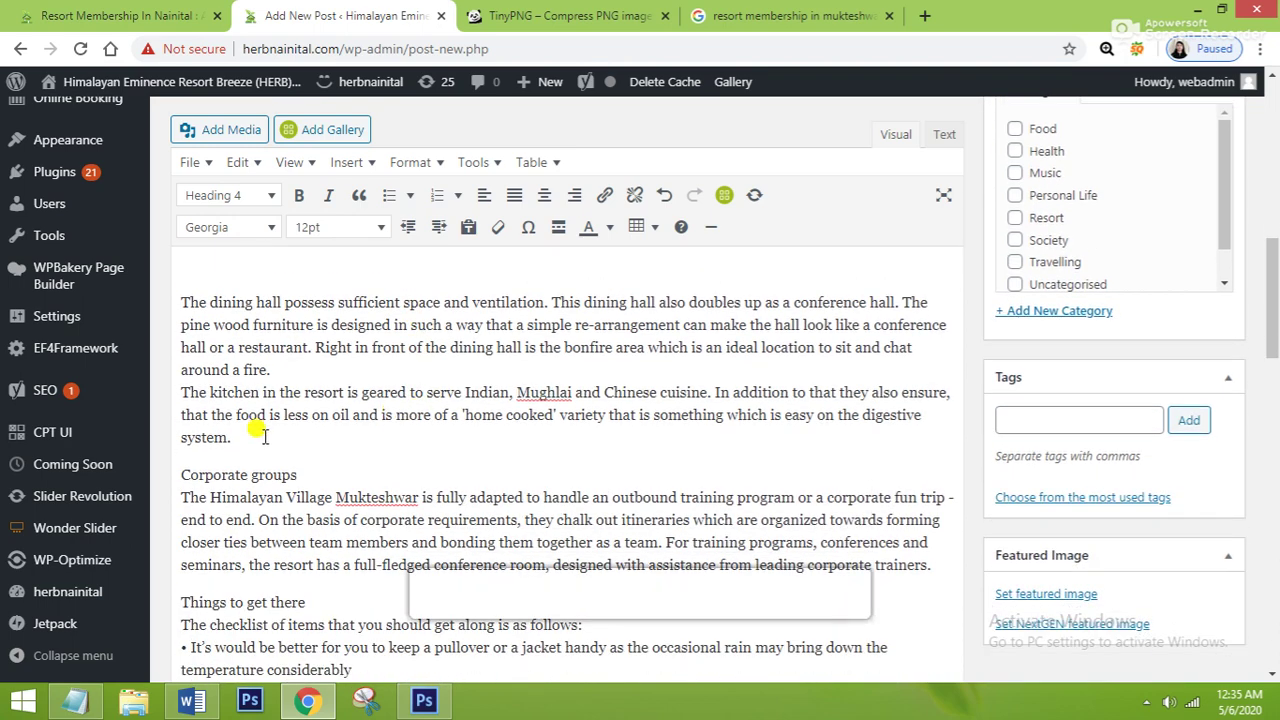
pyautogui.click(330, 468)
pyautogui.press('Return')
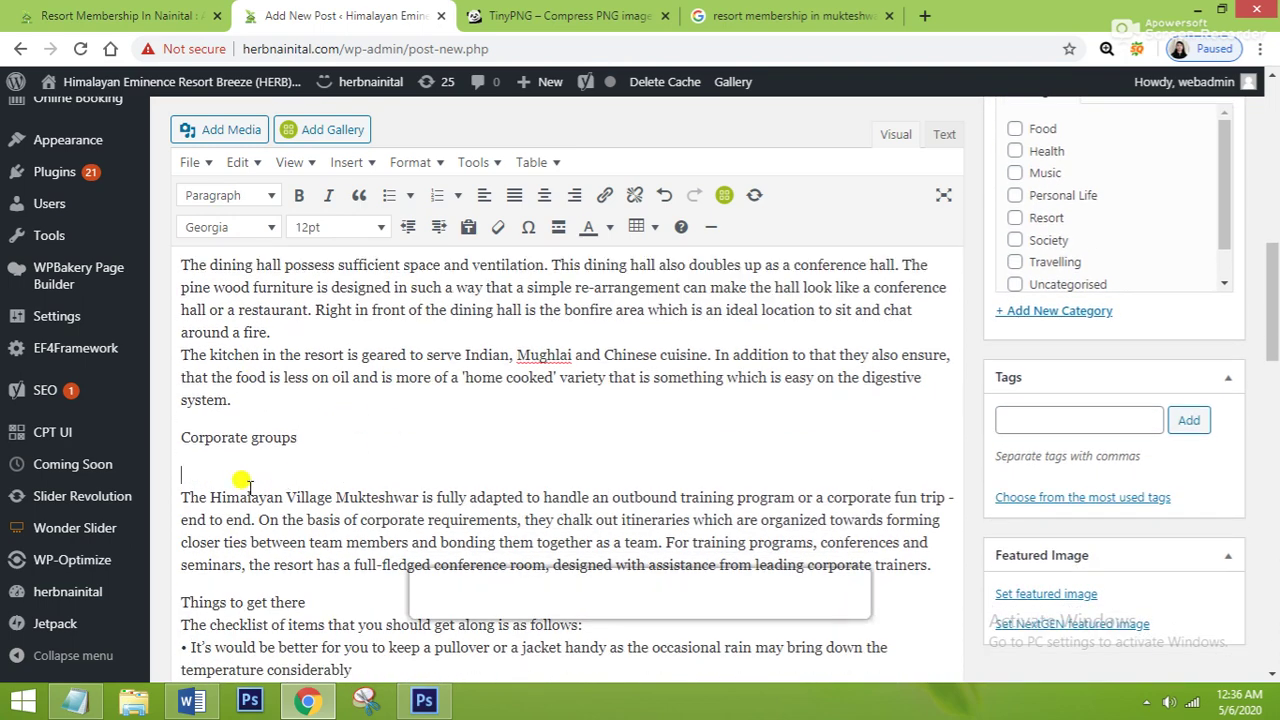
pyautogui.moveTo(310, 448); pyautogui.dragTo(128, 440)
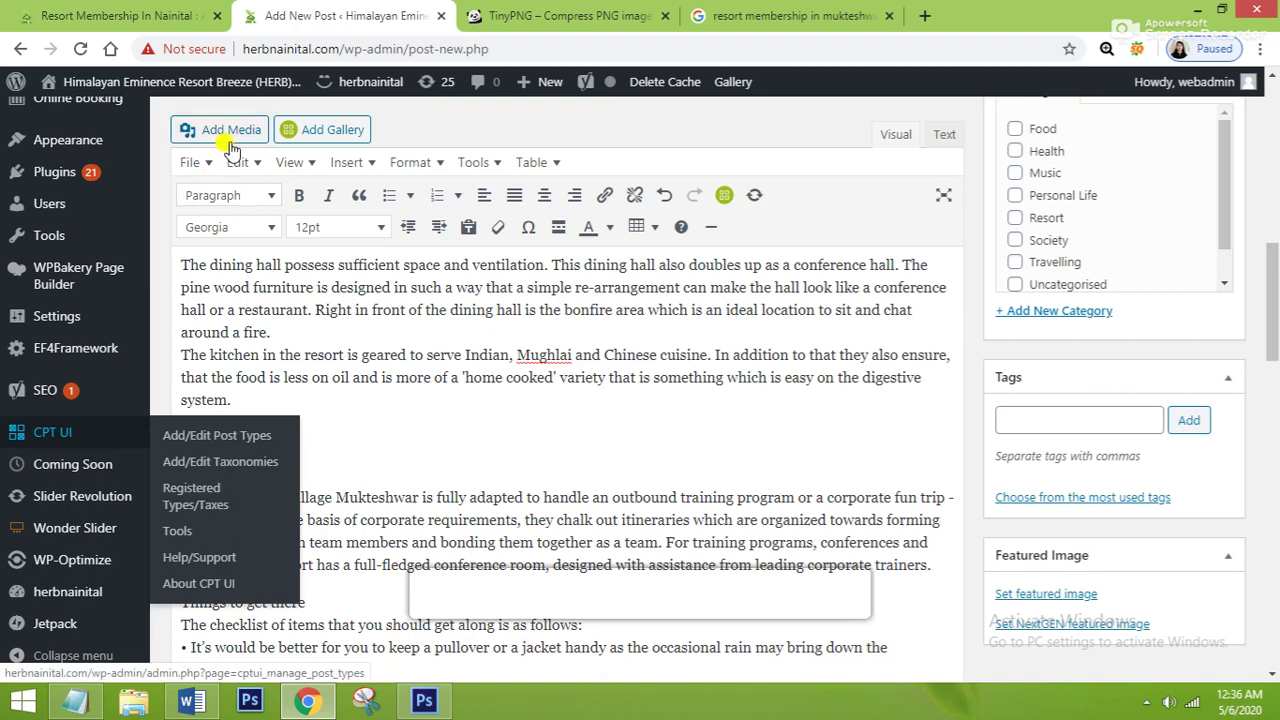
pyautogui.click(271, 196)
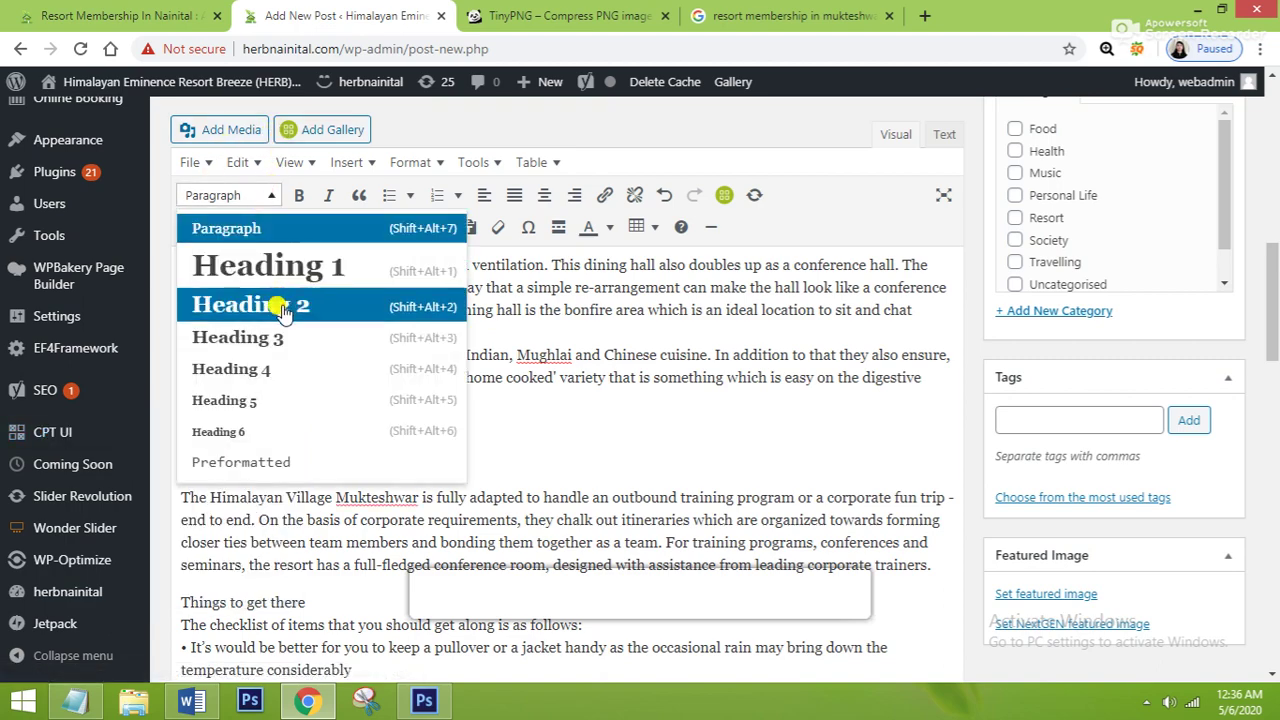
pyautogui.click(270, 370)
pyautogui.click(486, 455)
# Set "Things to get there" apart from the checklist text below it and format it as Heading 3
pyautogui.scroll(-2, 486, 455)
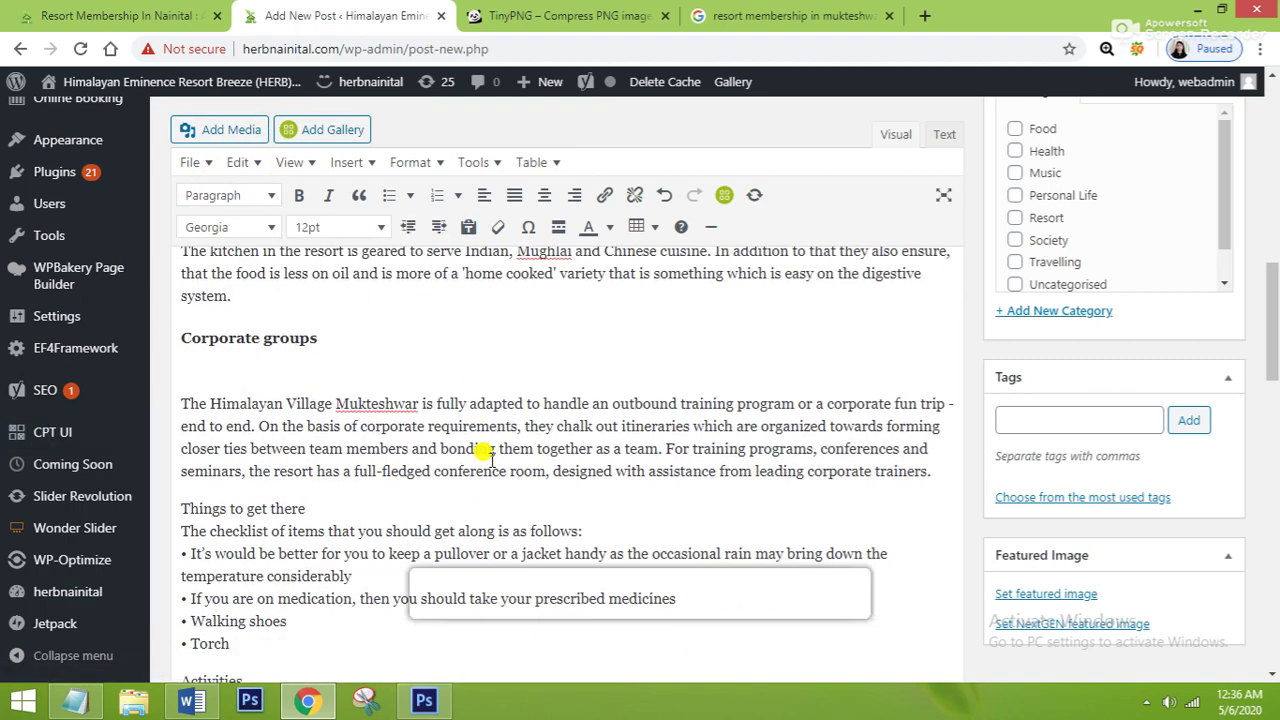
pyautogui.scroll(-1, 490, 455)
pyautogui.click(320, 318)
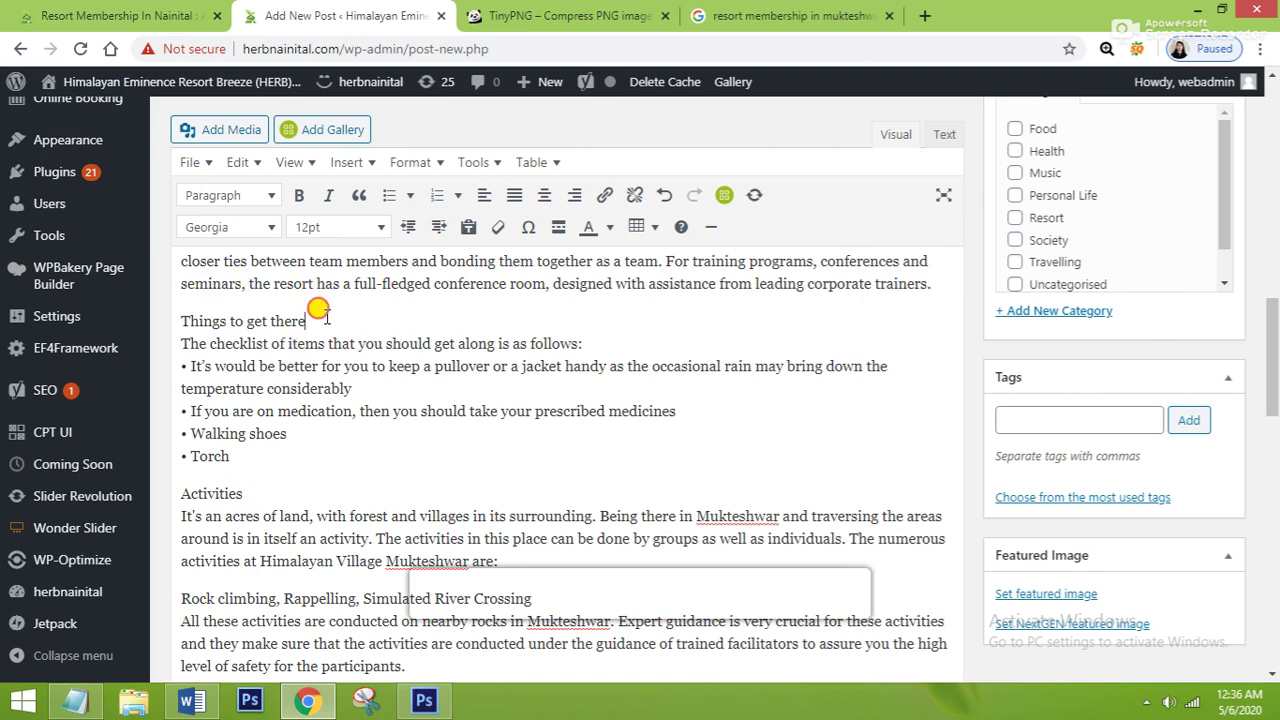
pyautogui.press('Return')
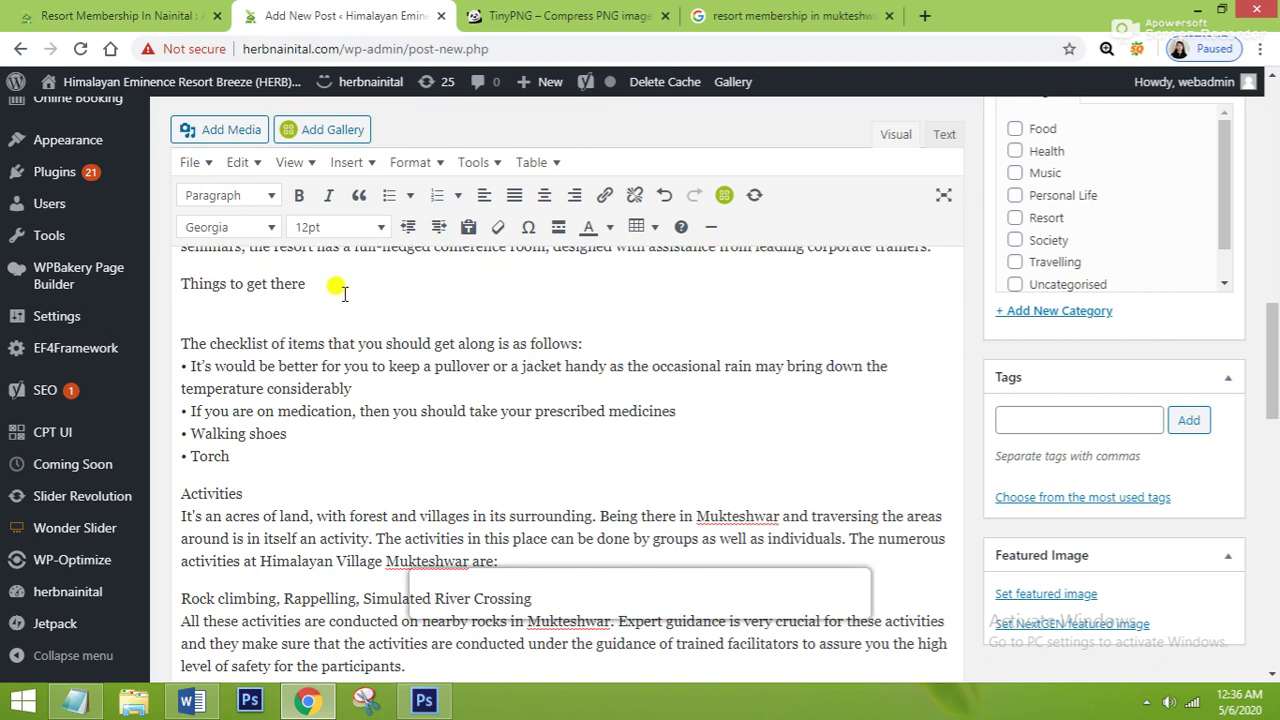
pyautogui.moveTo(332, 286); pyautogui.dragTo(178, 284)
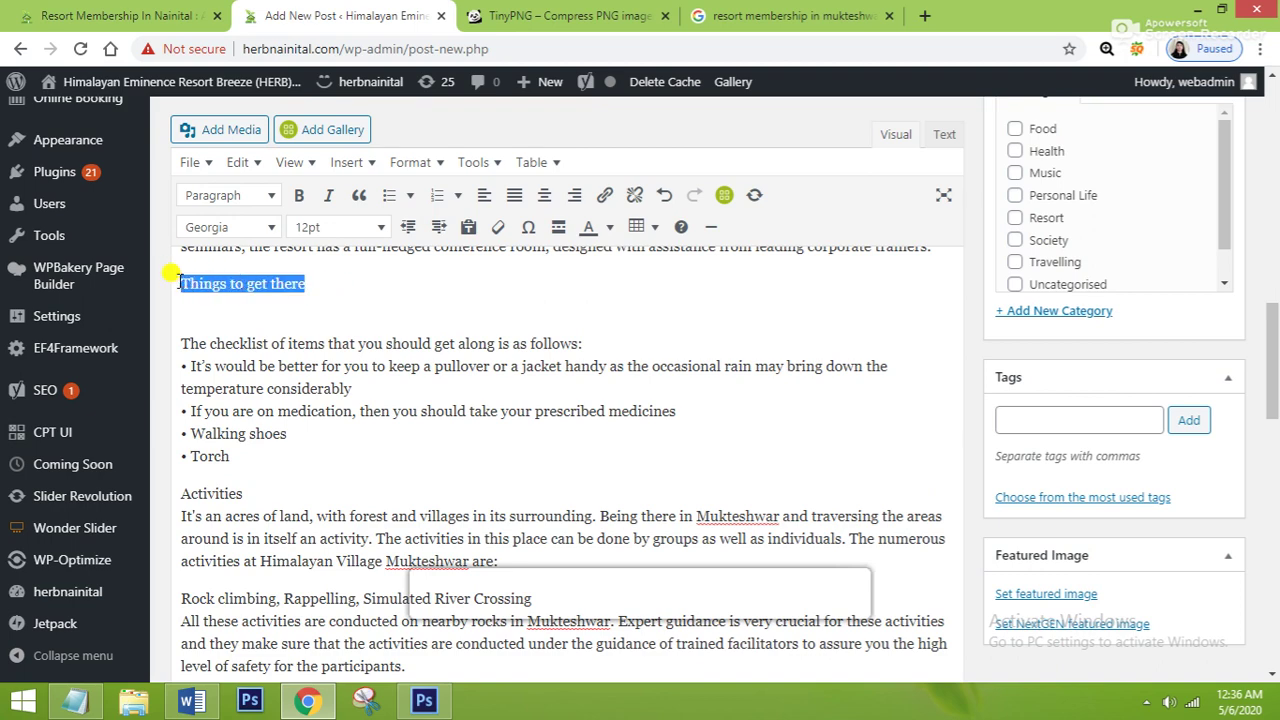
pyautogui.click(271, 195)
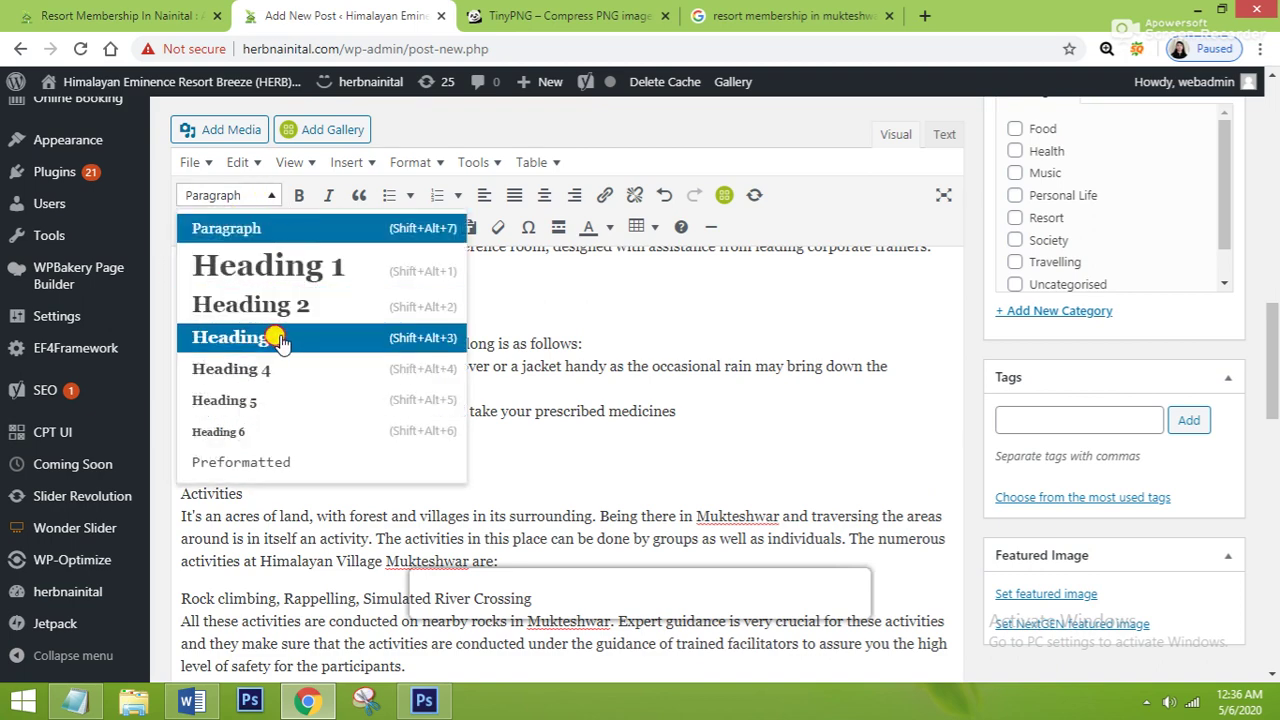
pyautogui.click(278, 340)
pyautogui.click(418, 448)
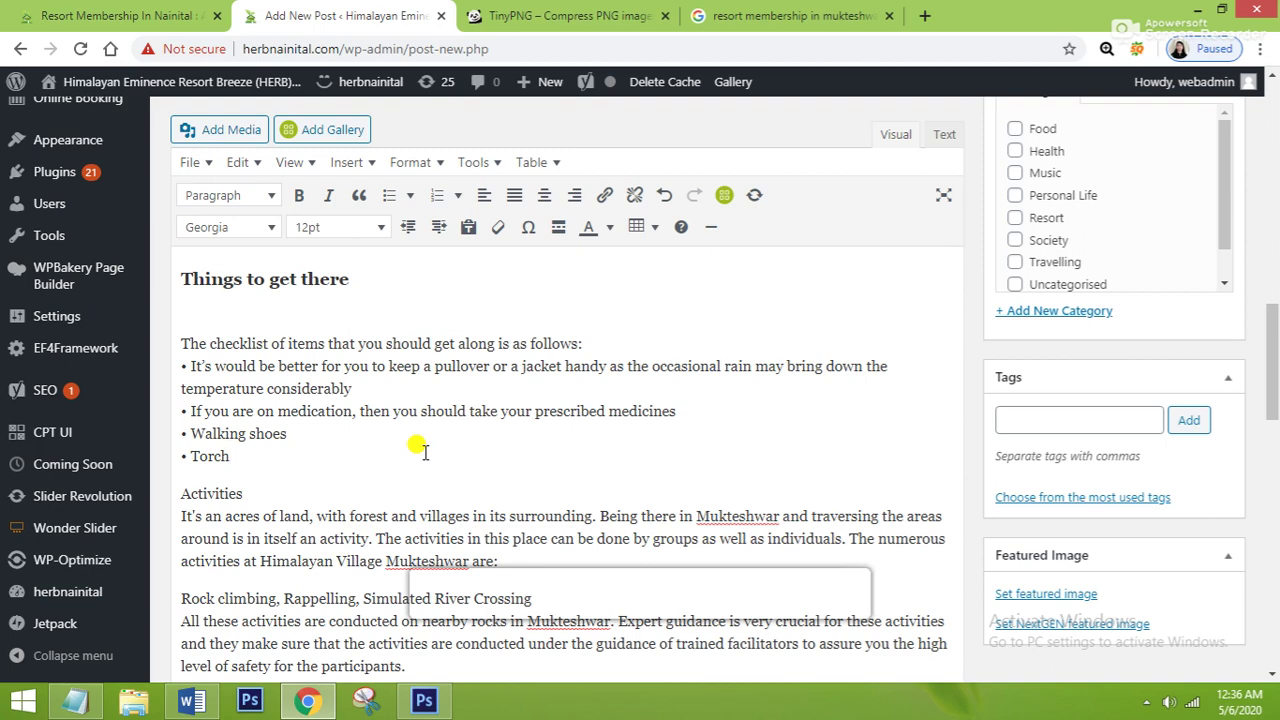
# Break the line "Activities" off from the paragraph that follows and format it as Heading 3
pyautogui.scroll(-1, 418, 448)
pyautogui.click(264, 399)
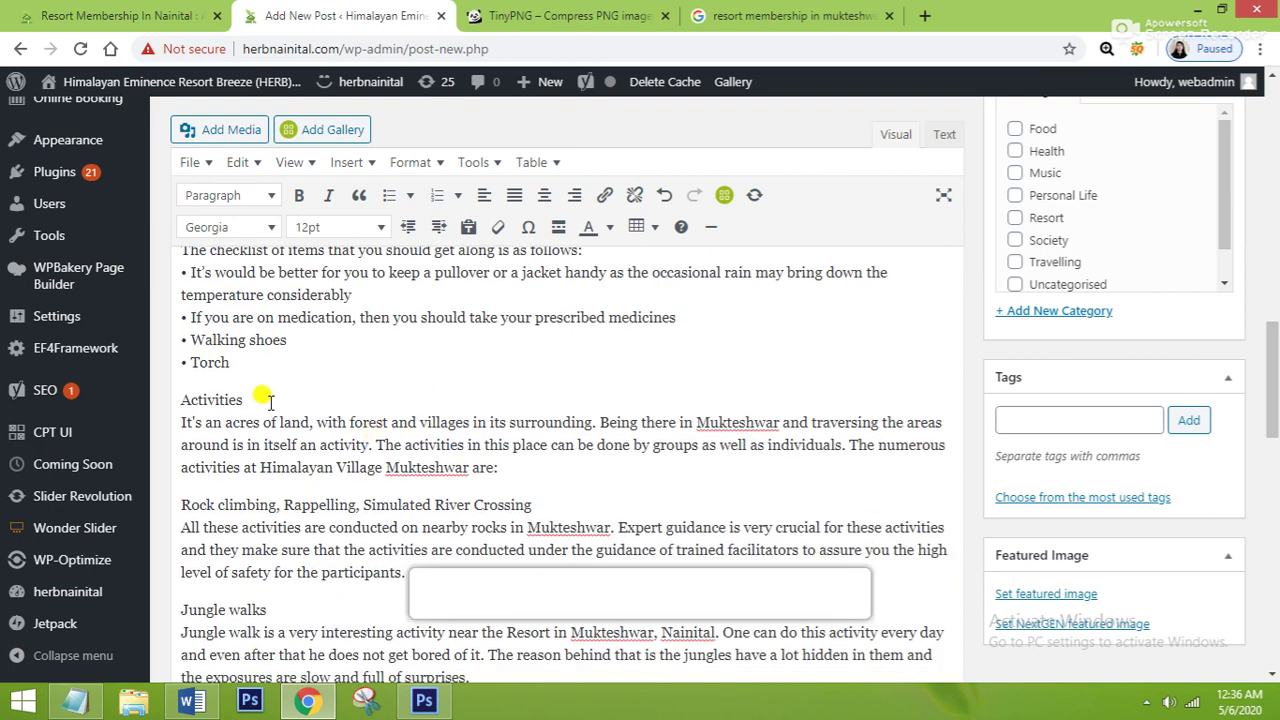
pyautogui.press('Return')
pyautogui.moveTo(250, 362); pyautogui.dragTo(165, 362)
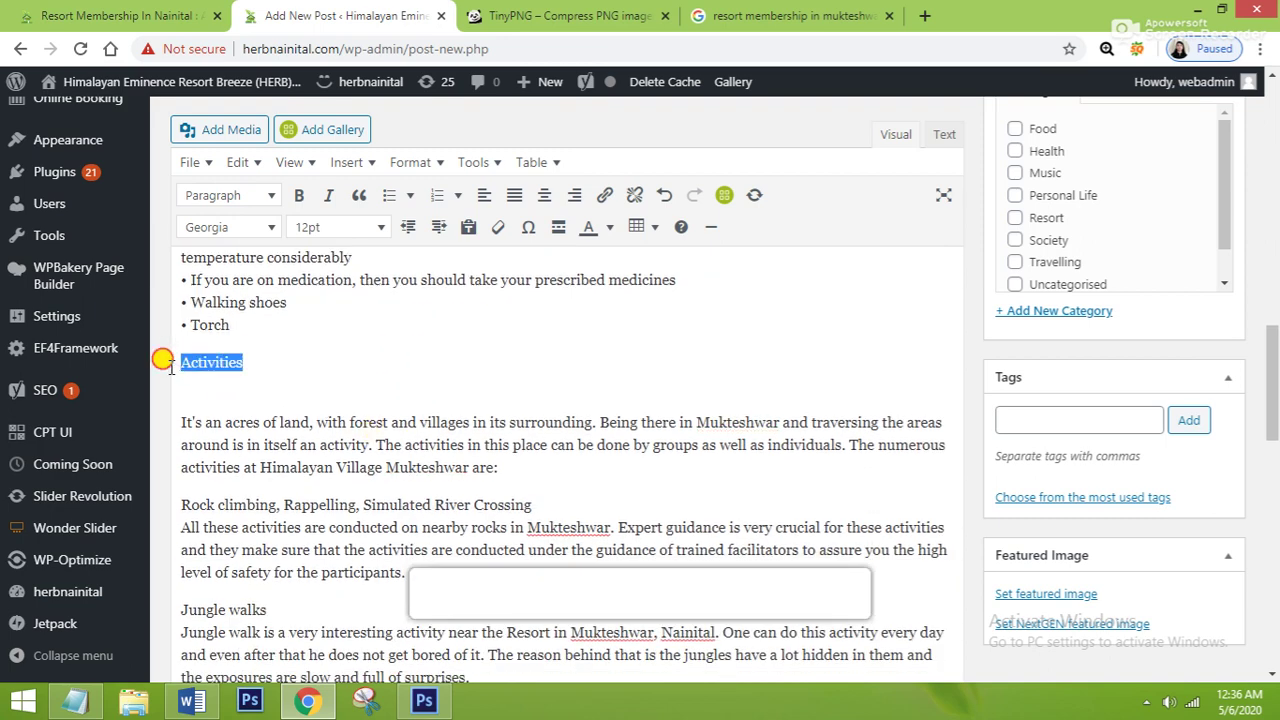
pyautogui.click(268, 197)
pyautogui.click(266, 334)
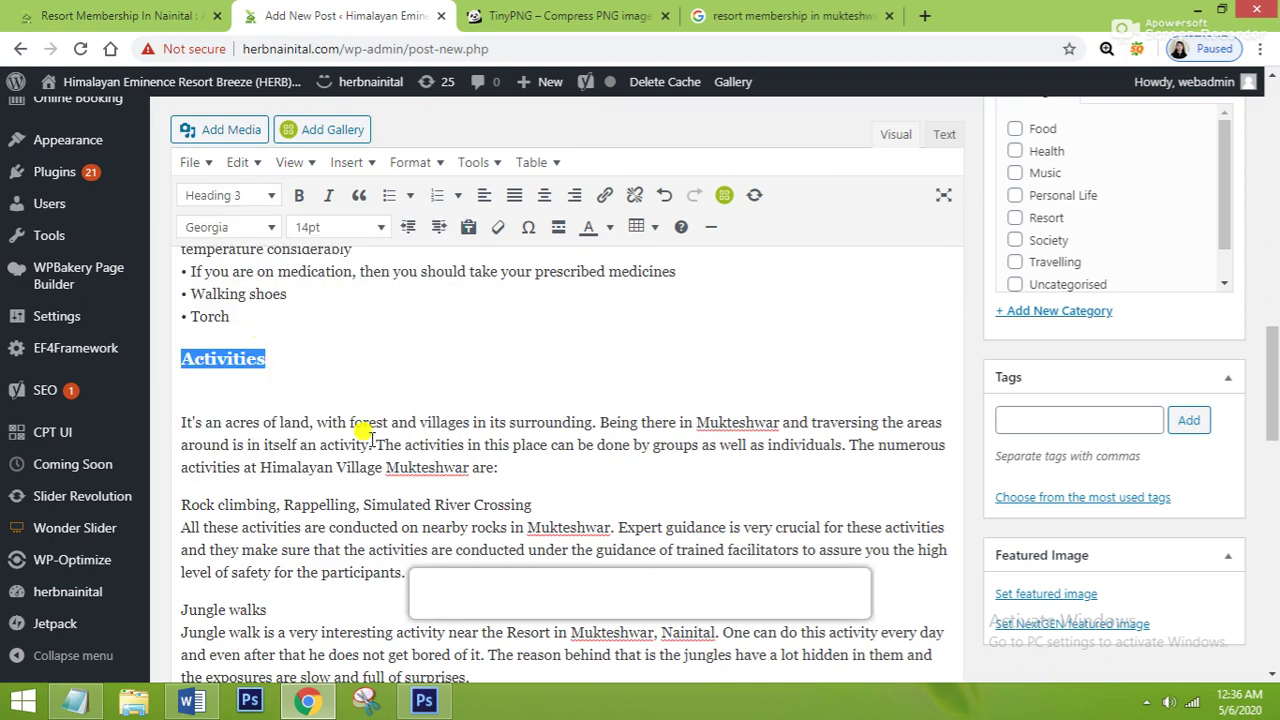
pyautogui.click(368, 434)
# Separate "Rock climbing, Rappelling, Simulated River Crossing" from its paragraph and format it as Heading 4, checking its level against the "Activities" heading
pyautogui.scroll(-2, 368, 434)
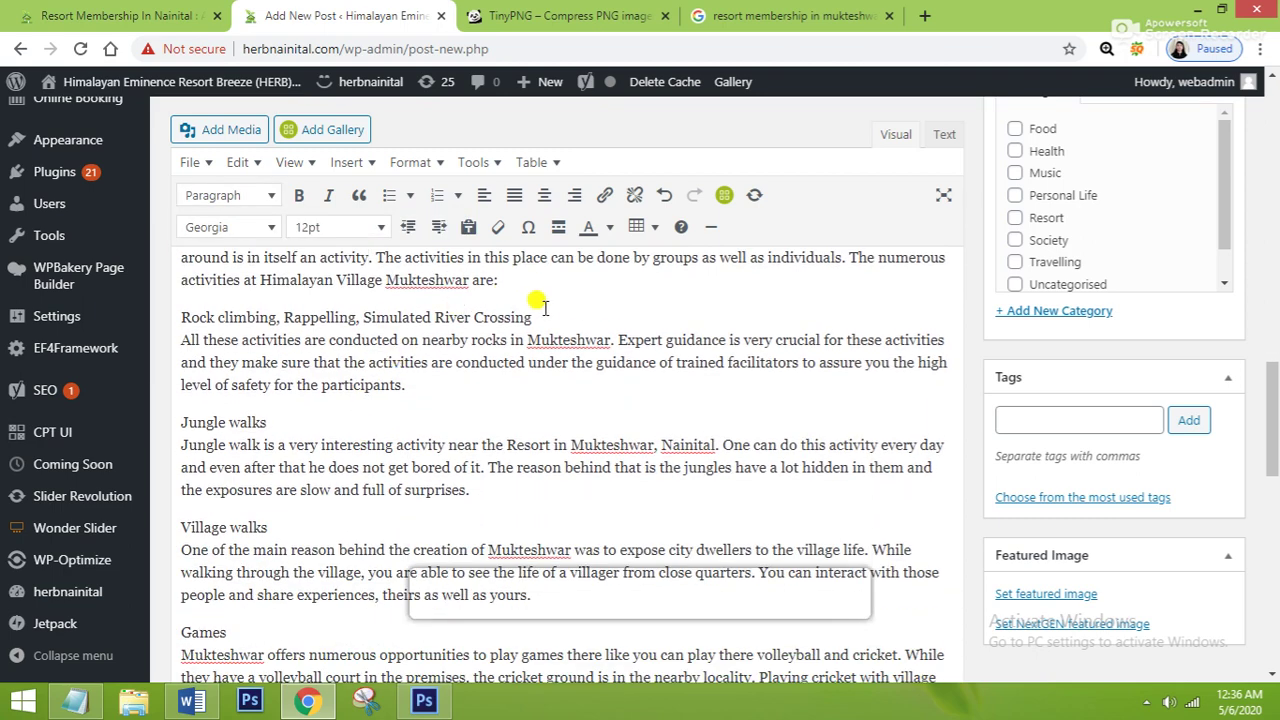
pyautogui.click(547, 314)
pyautogui.press('Return')
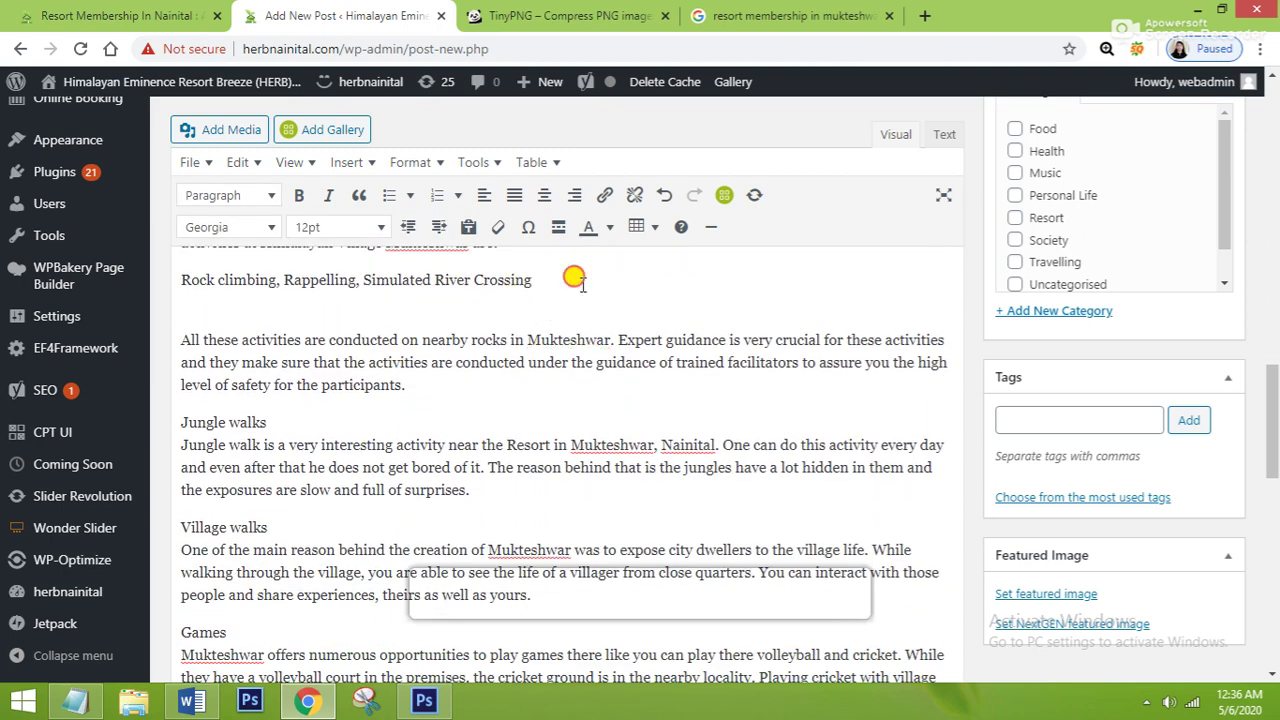
pyautogui.moveTo(571, 277); pyautogui.dragTo(182, 270)
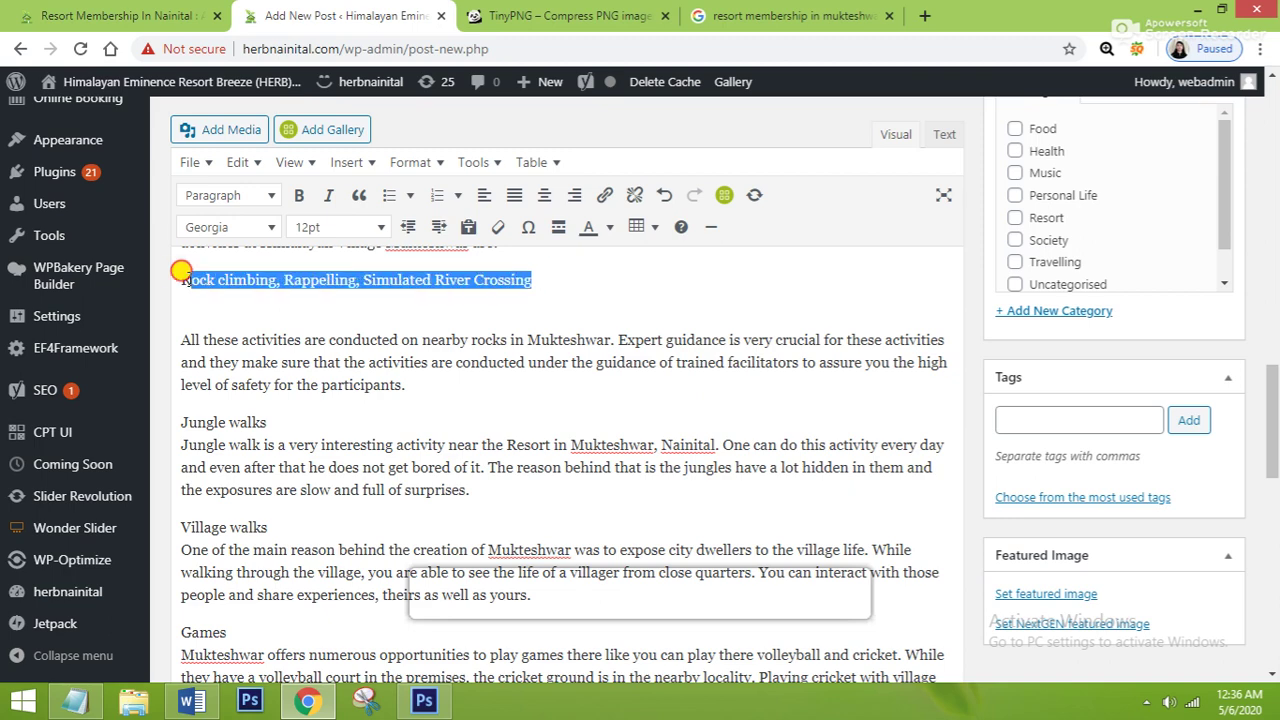
pyautogui.click(260, 195)
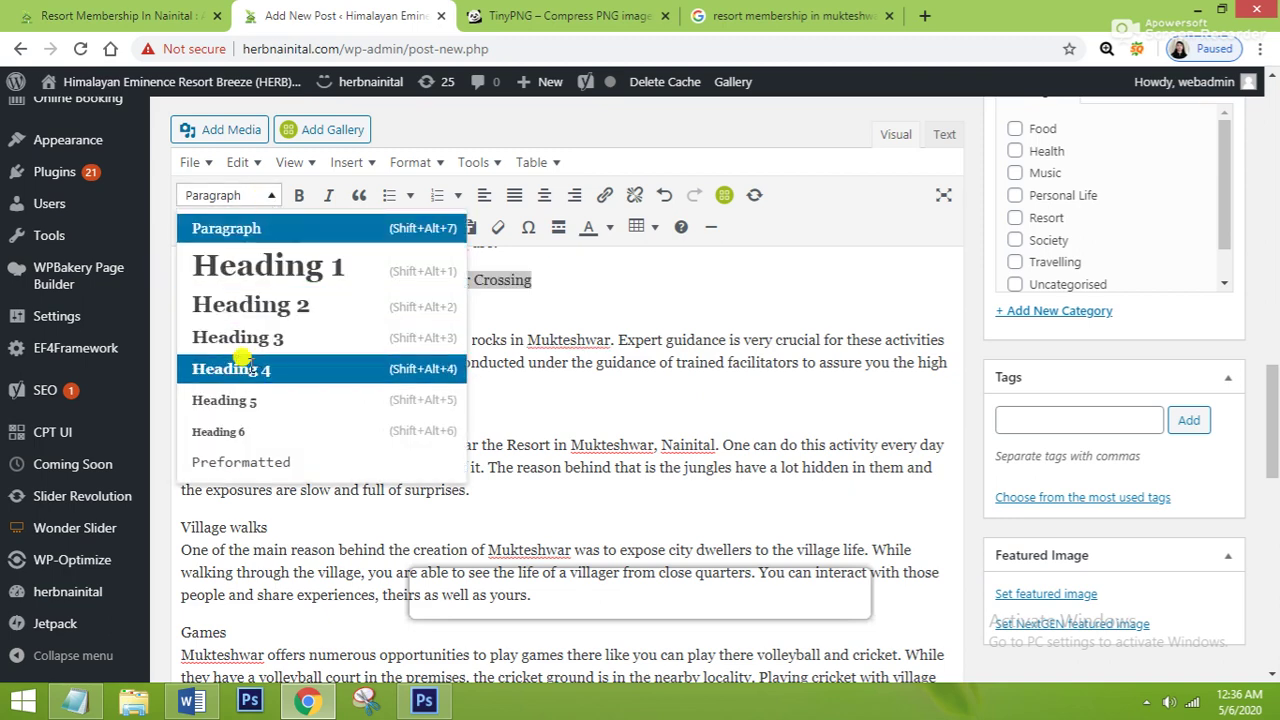
pyautogui.click(251, 368)
pyautogui.scroll(2, 314, 385)
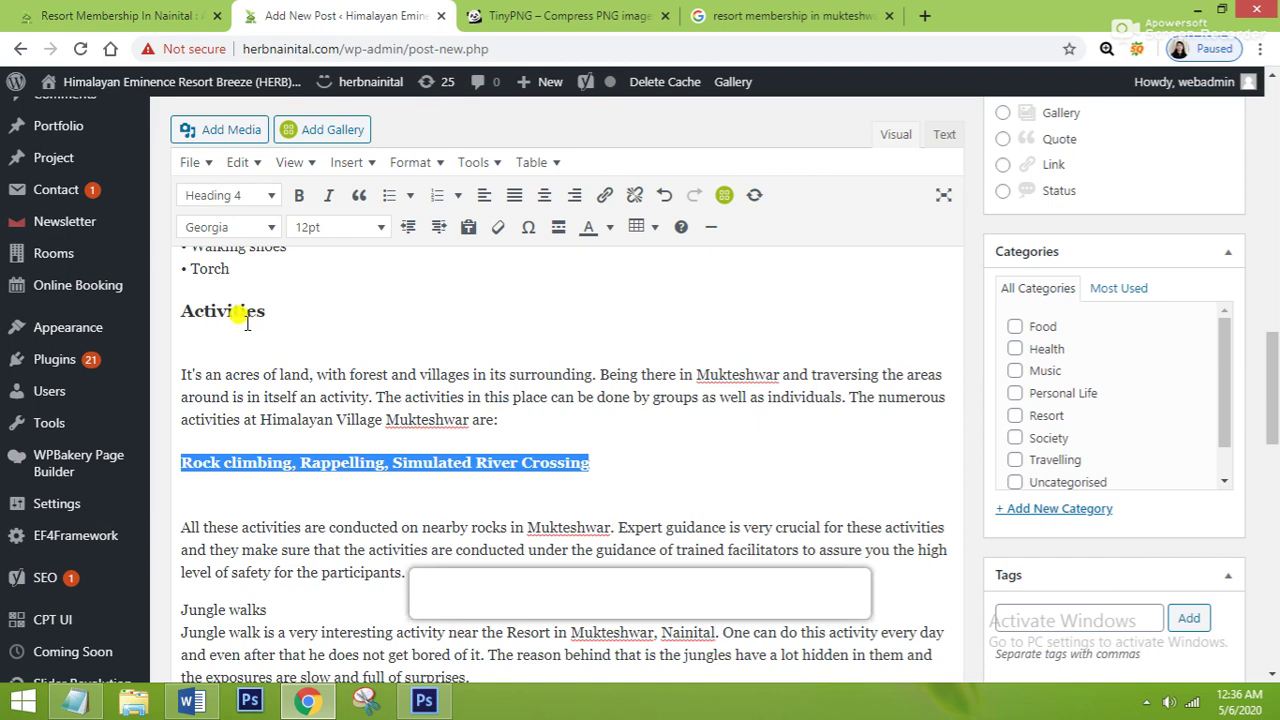
pyautogui.click(284, 316)
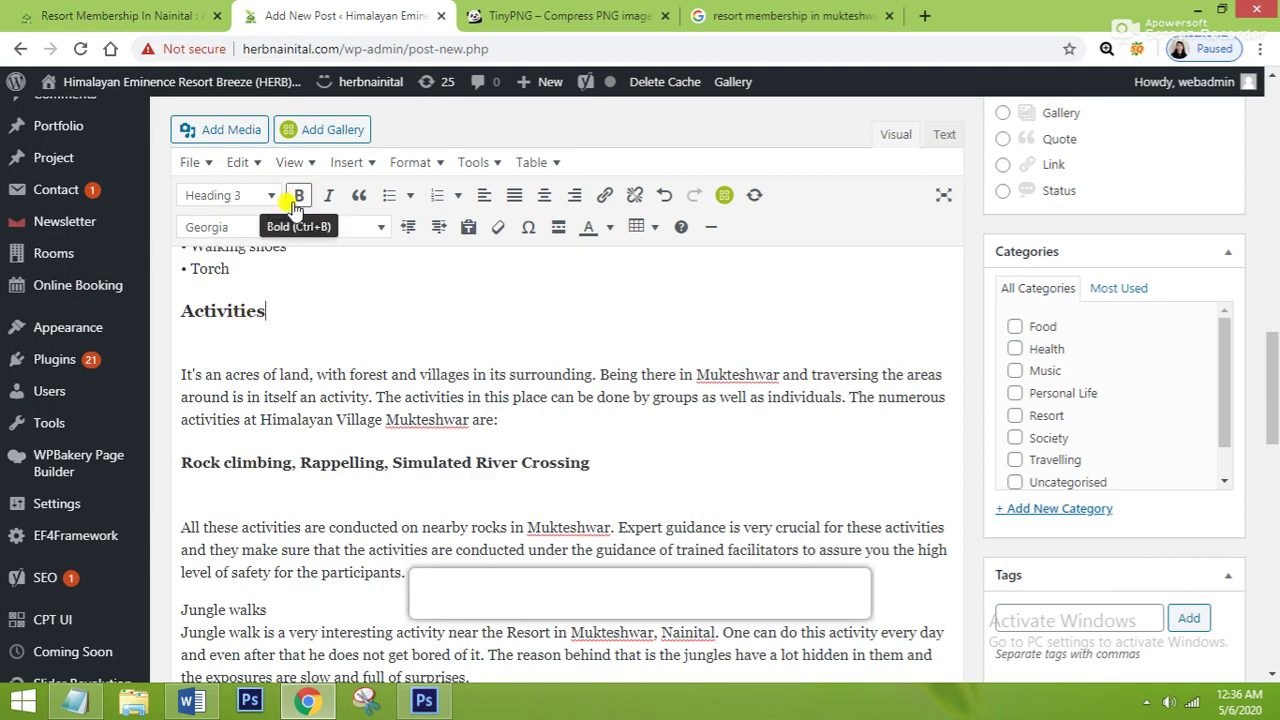
pyautogui.click(433, 460)
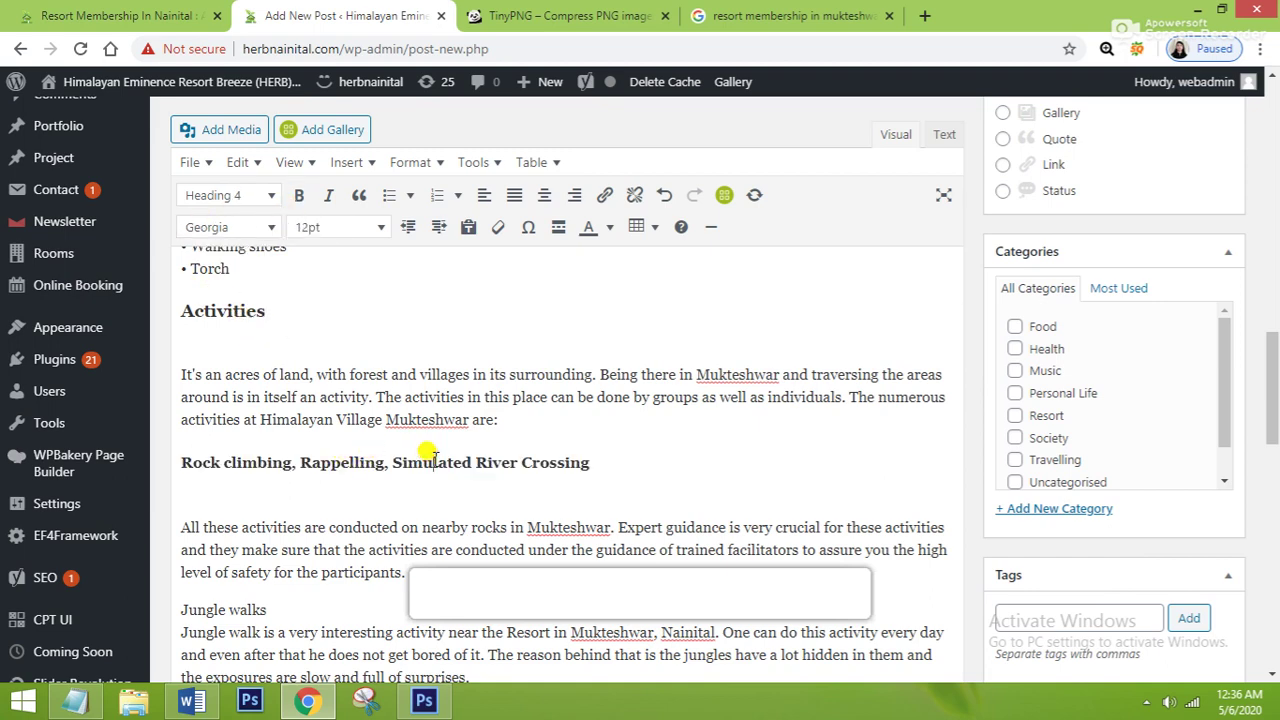
# Separate the line "Jungle walks" from its description with a paragraph break and format it as Heading 4
pyautogui.scroll(-1, 433, 460)
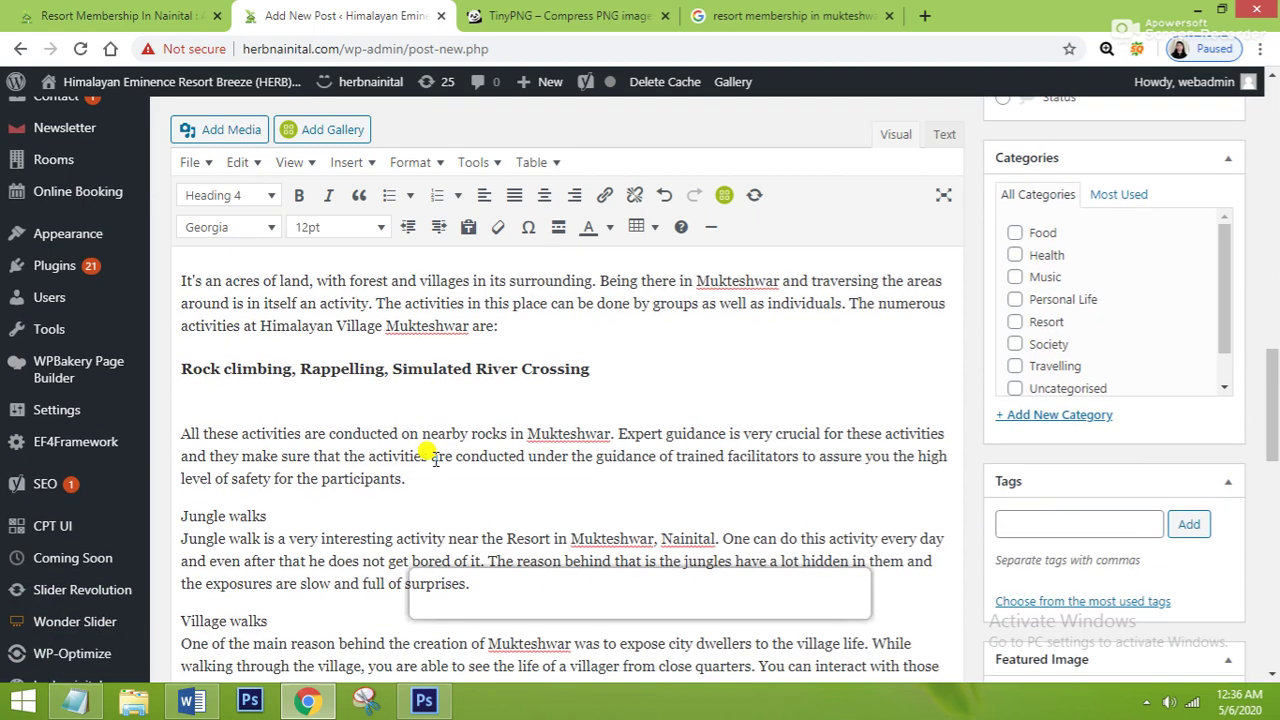
pyautogui.scroll(-1, 425, 450)
pyautogui.click(267, 420)
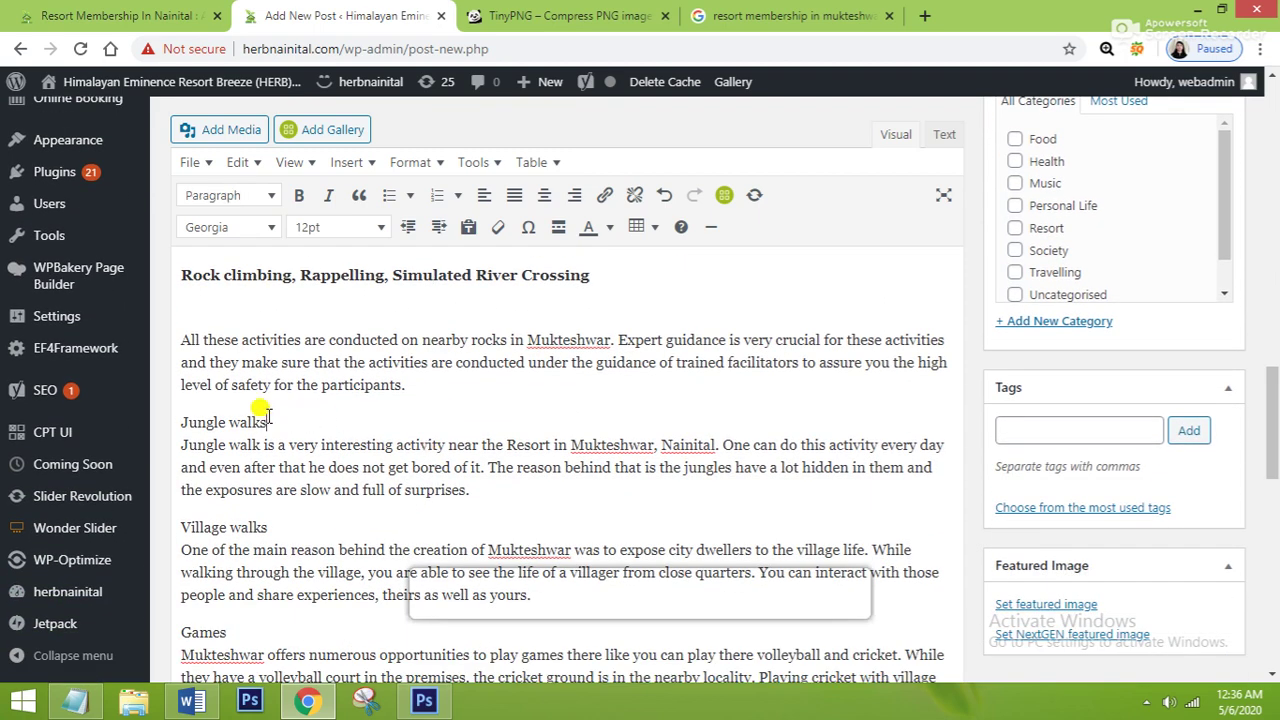
pyautogui.press('Return')
pyautogui.moveTo(270, 385); pyautogui.dragTo(179, 385)
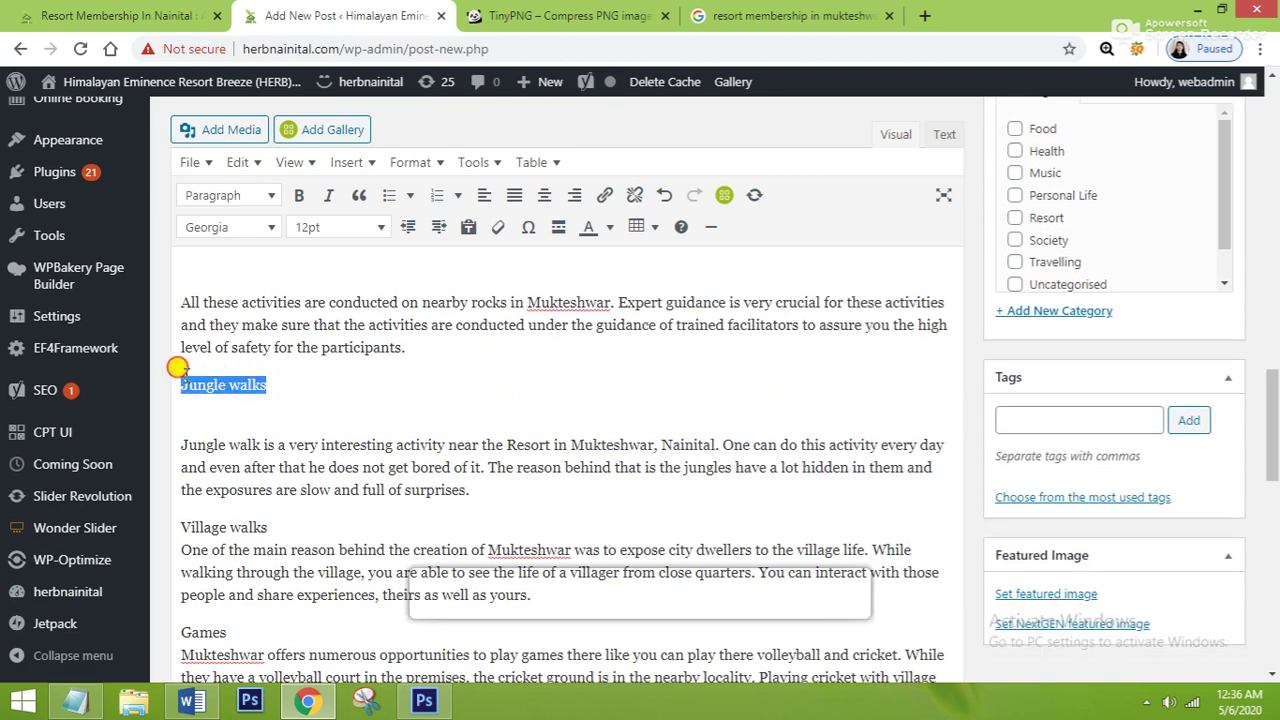
pyautogui.click(270, 195)
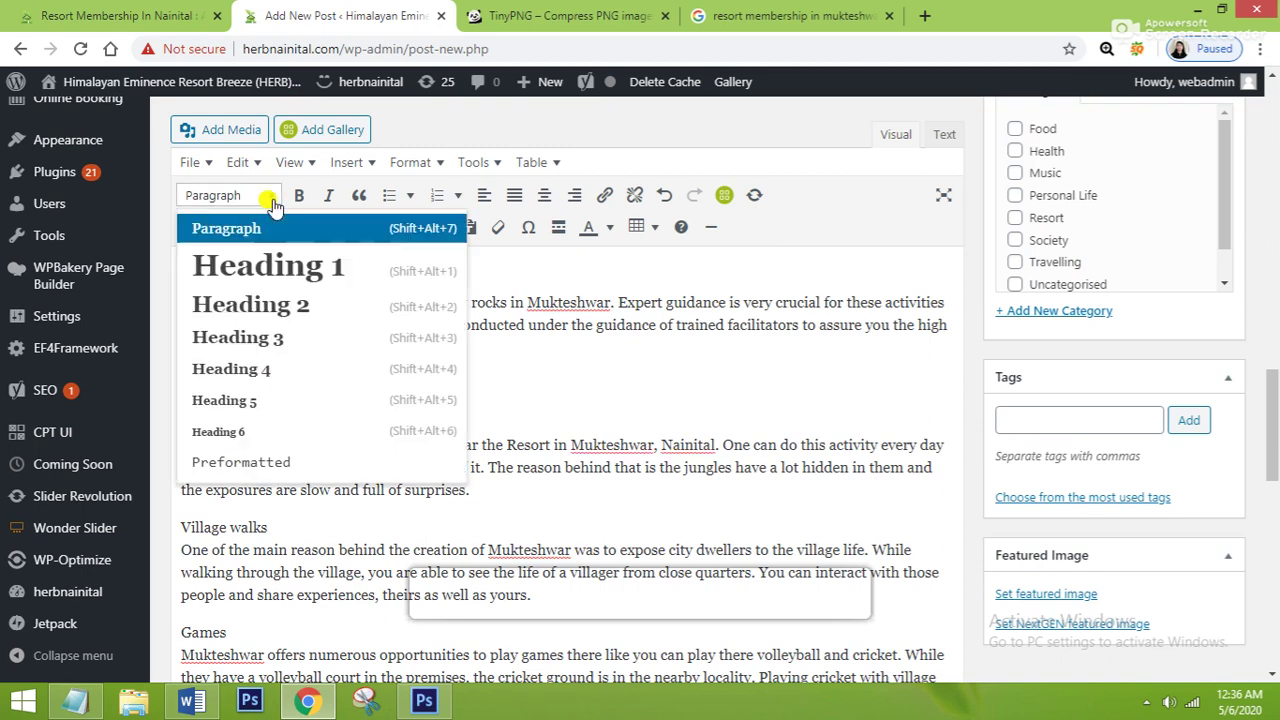
pyautogui.click(240, 370)
pyautogui.scroll(-2, 385, 475)
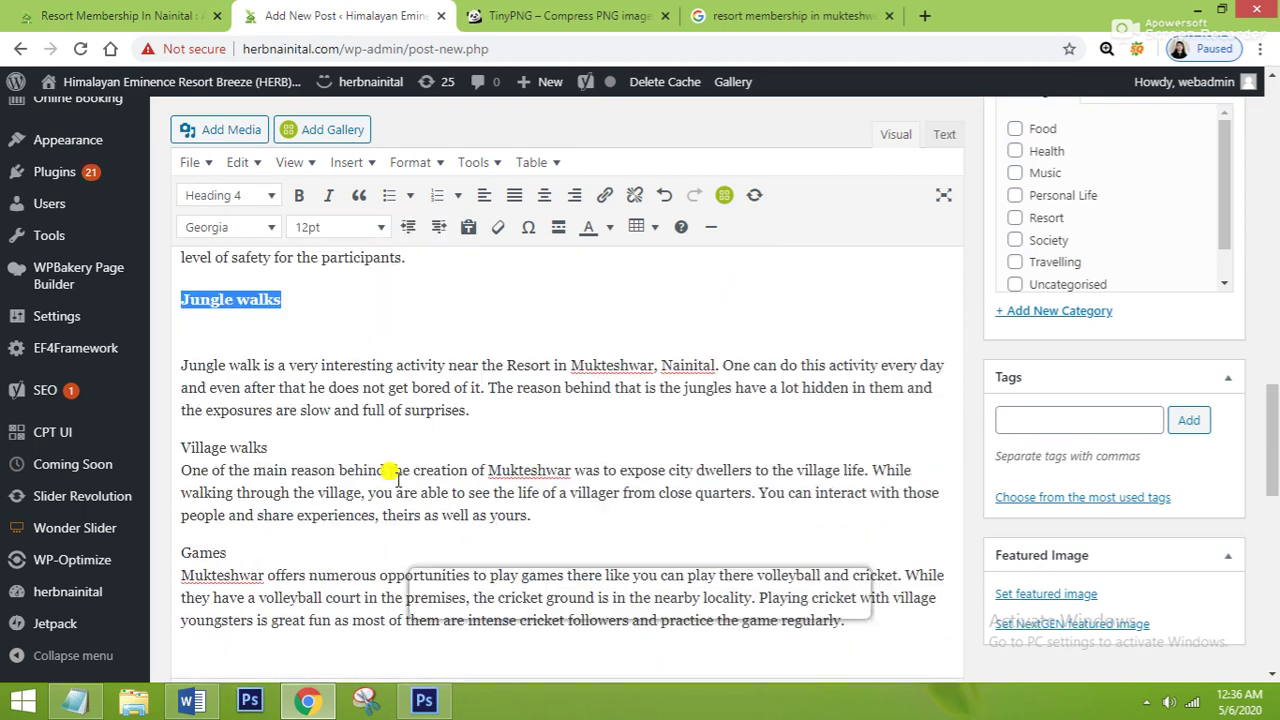
# Separate the line "Village walks" from its description with a paragraph break and format it as Heading 4
pyautogui.click(290, 338)
pyautogui.press('Return')
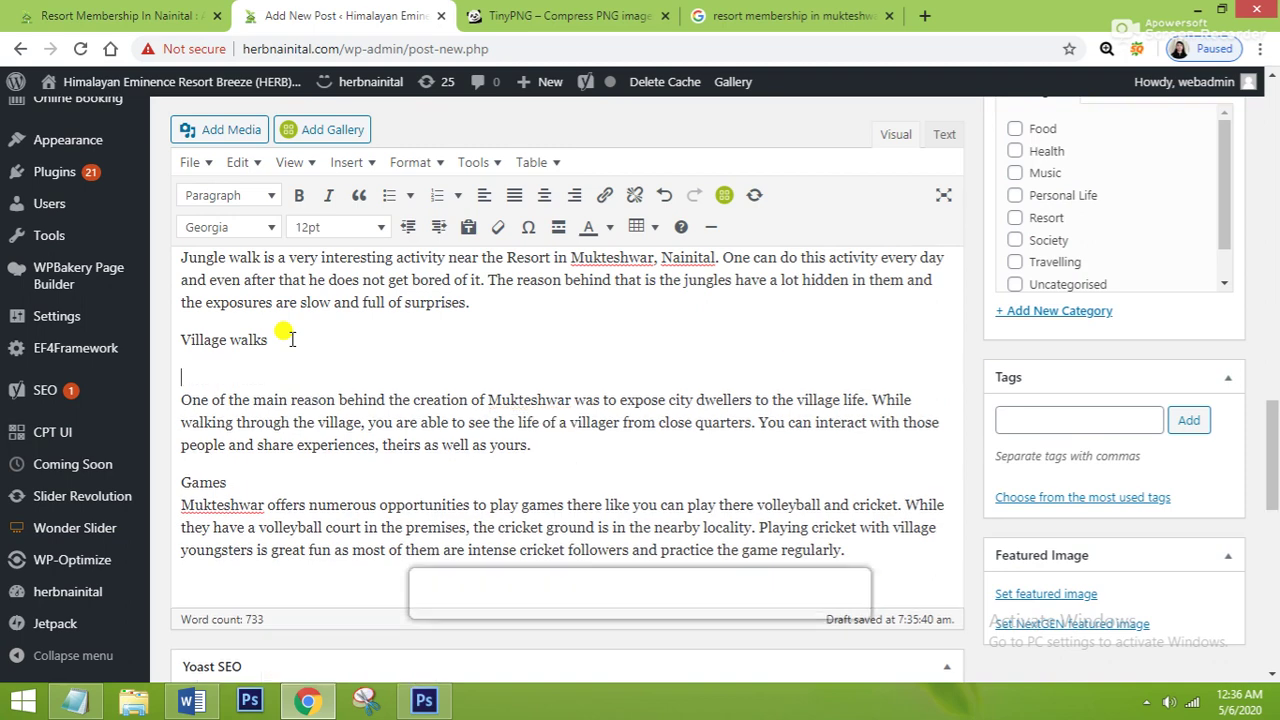
pyautogui.moveTo(290, 338); pyautogui.dragTo(157, 340)
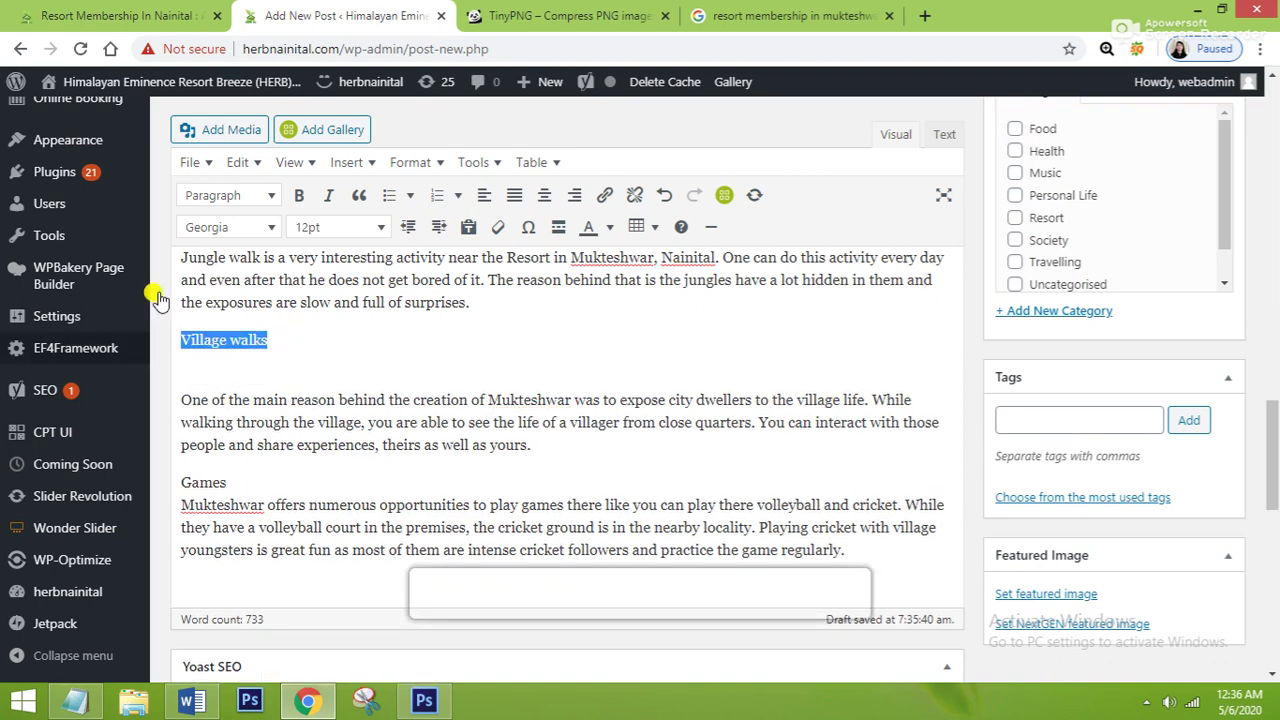
pyautogui.click(270, 195)
pyautogui.click(240, 398)
# Break the line "Games" off from the paragraph that follows and format it as Heading 4
pyautogui.click(250, 490)
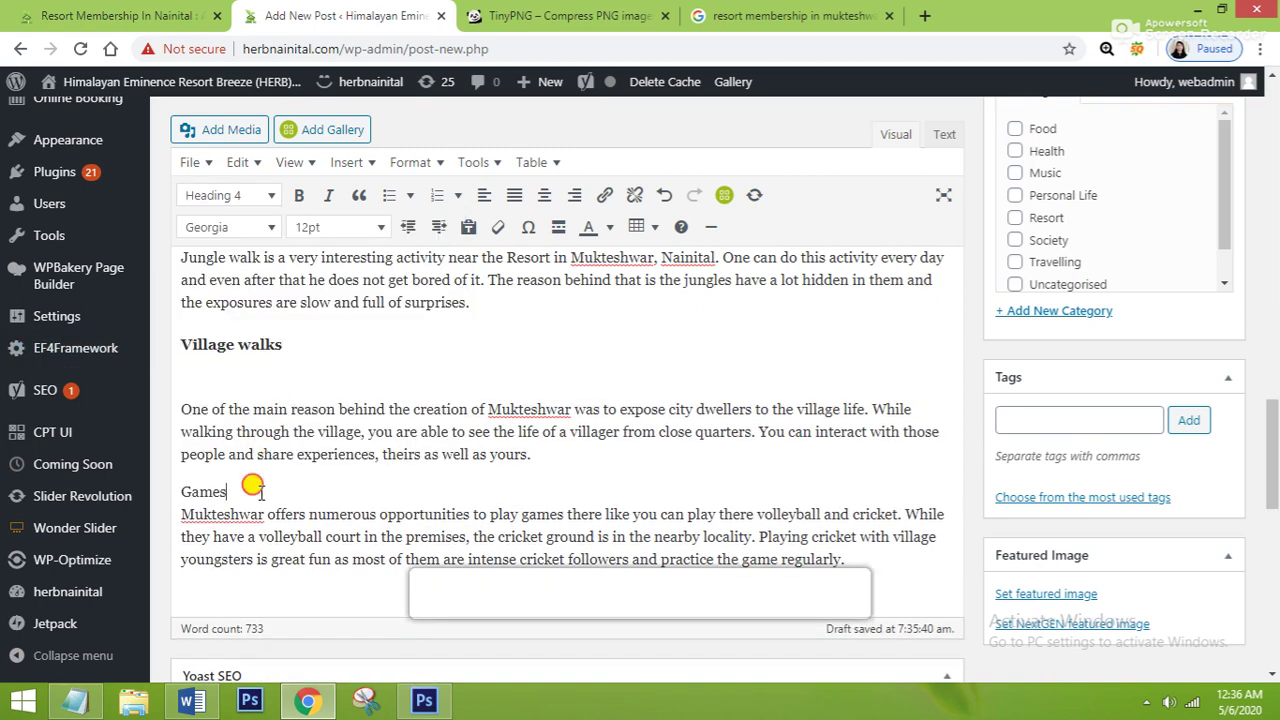
pyautogui.press('Return')
pyautogui.moveTo(230, 491); pyautogui.dragTo(160, 488)
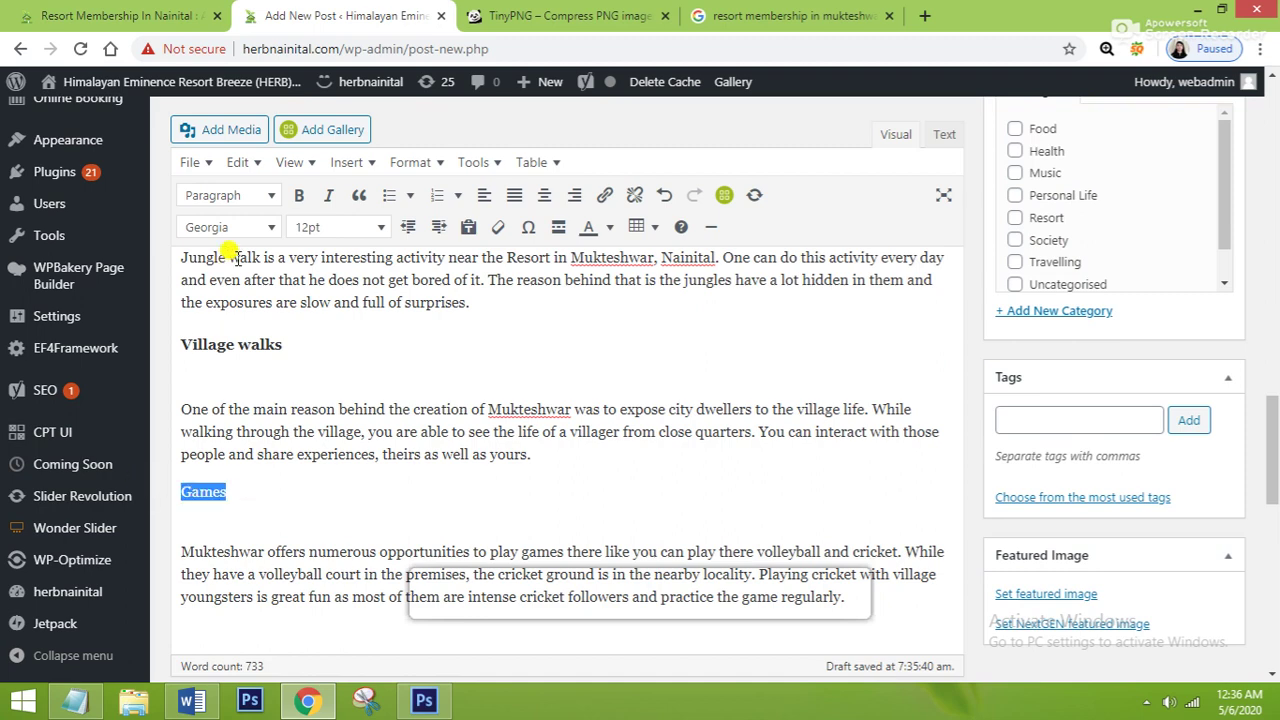
pyautogui.click(270, 196)
pyautogui.click(258, 370)
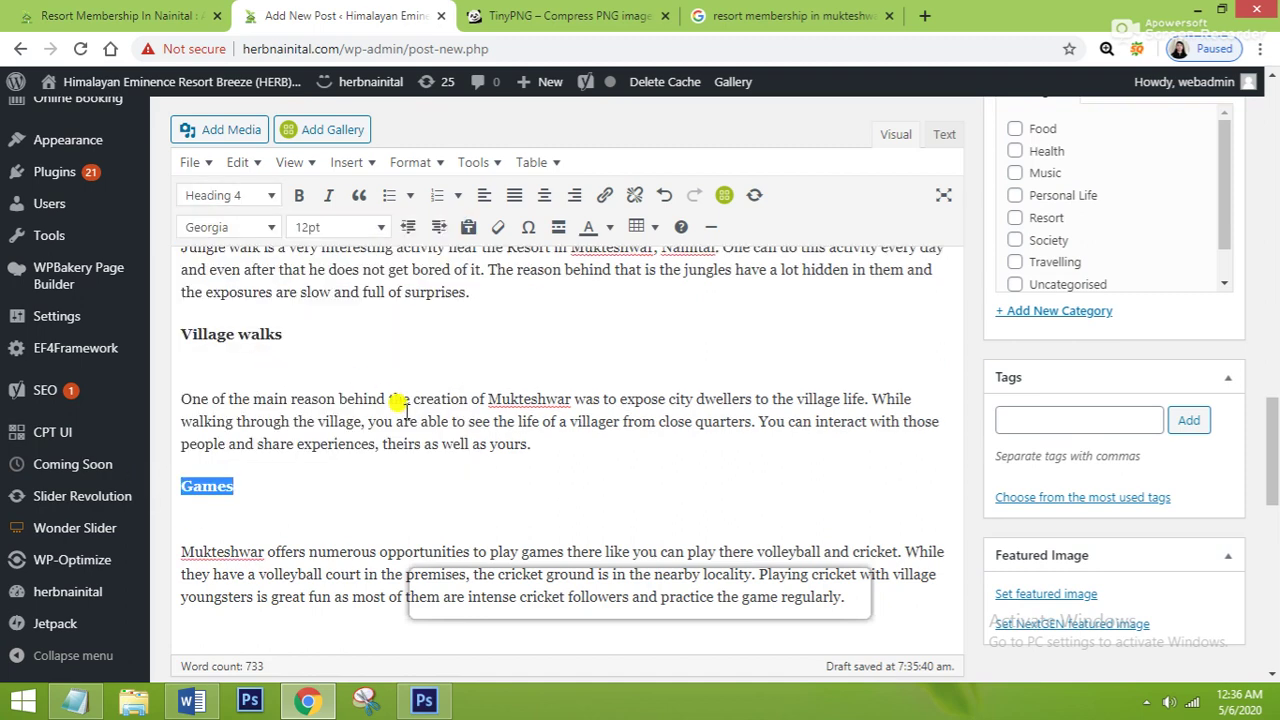
# Review the headings and paragraphs throughout the post, from the Games section back up to the title
pyautogui.click(430, 430)
pyautogui.scroll(-2, 432, 430)
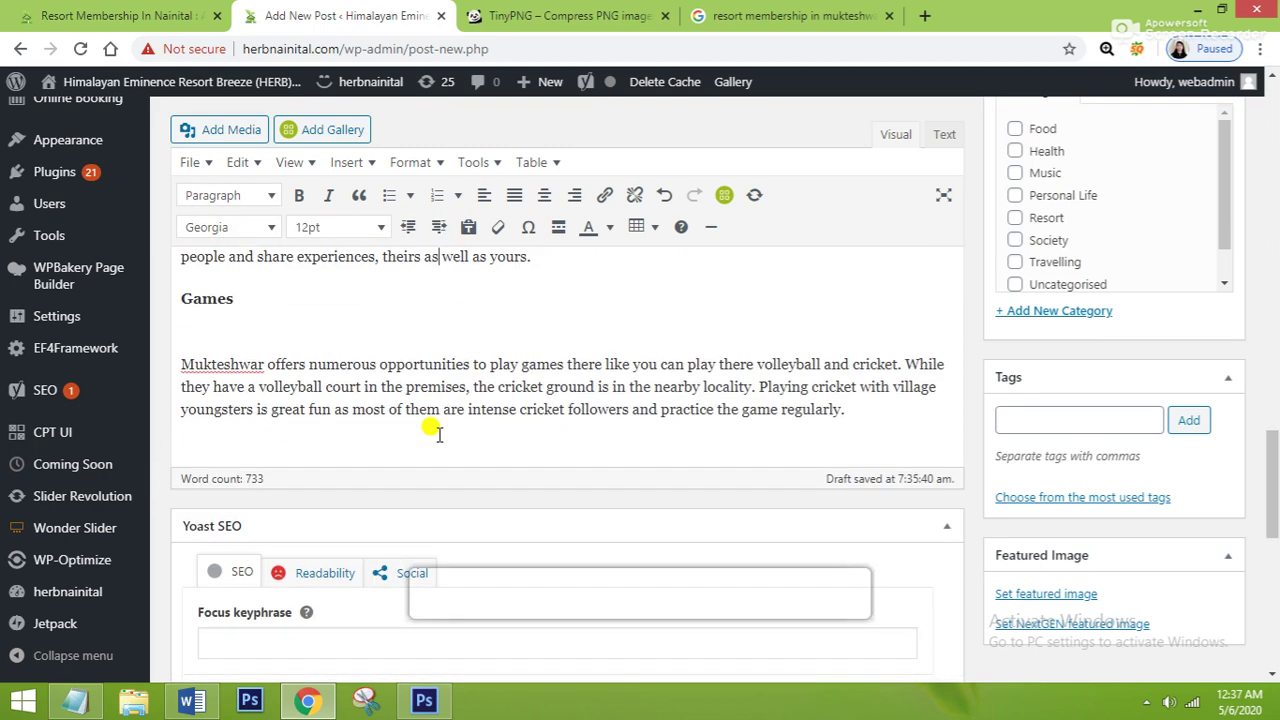
pyautogui.scroll(7, 437, 432)
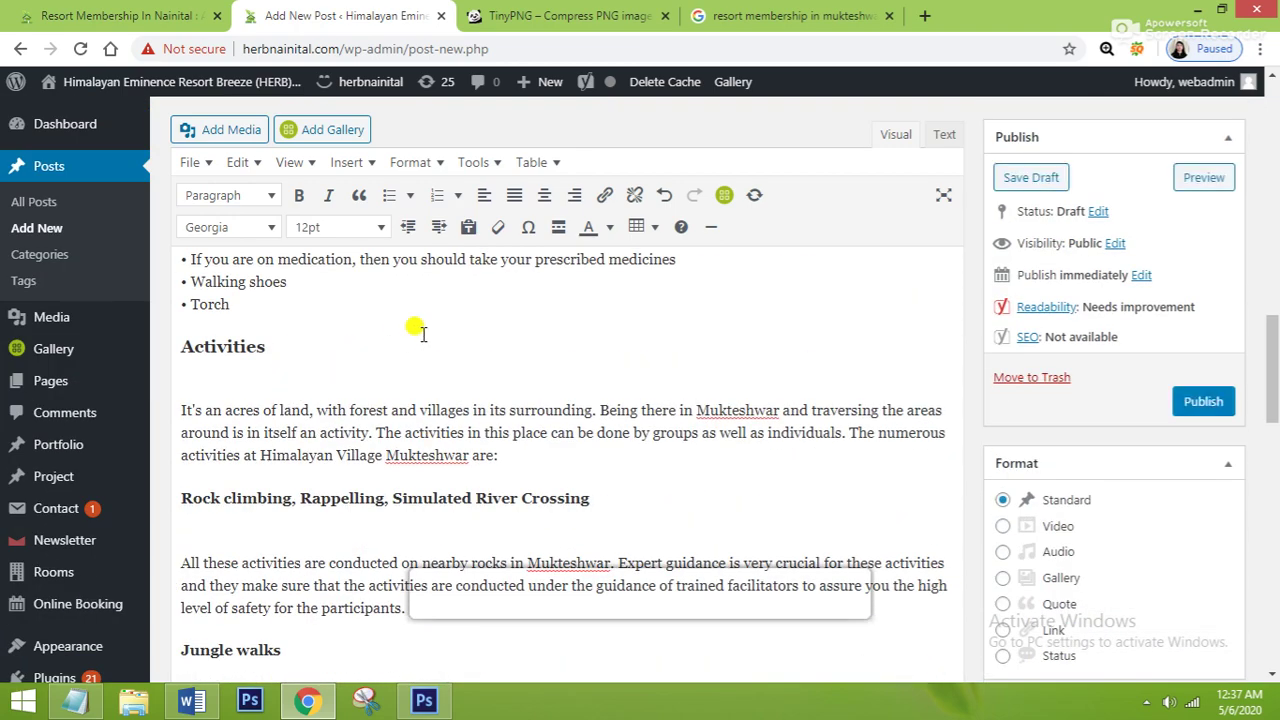
pyautogui.scroll(-4, 421, 450)
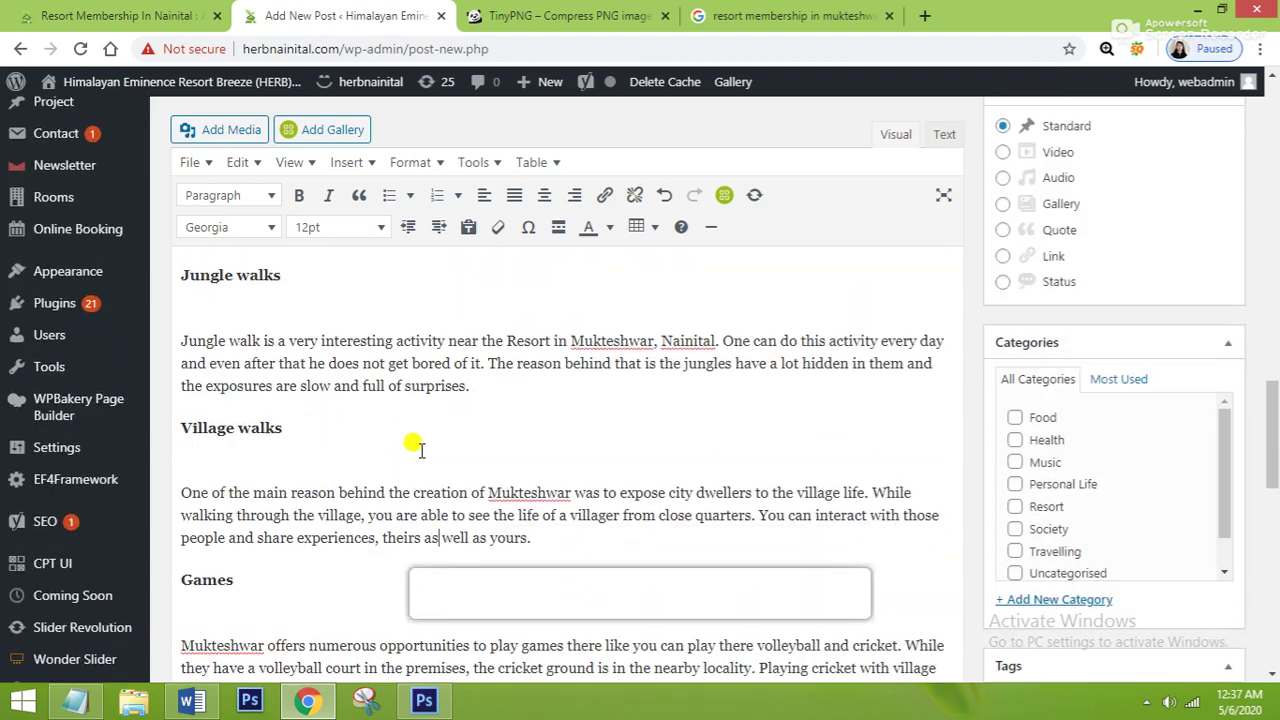
pyautogui.scroll(-3, 421, 450)
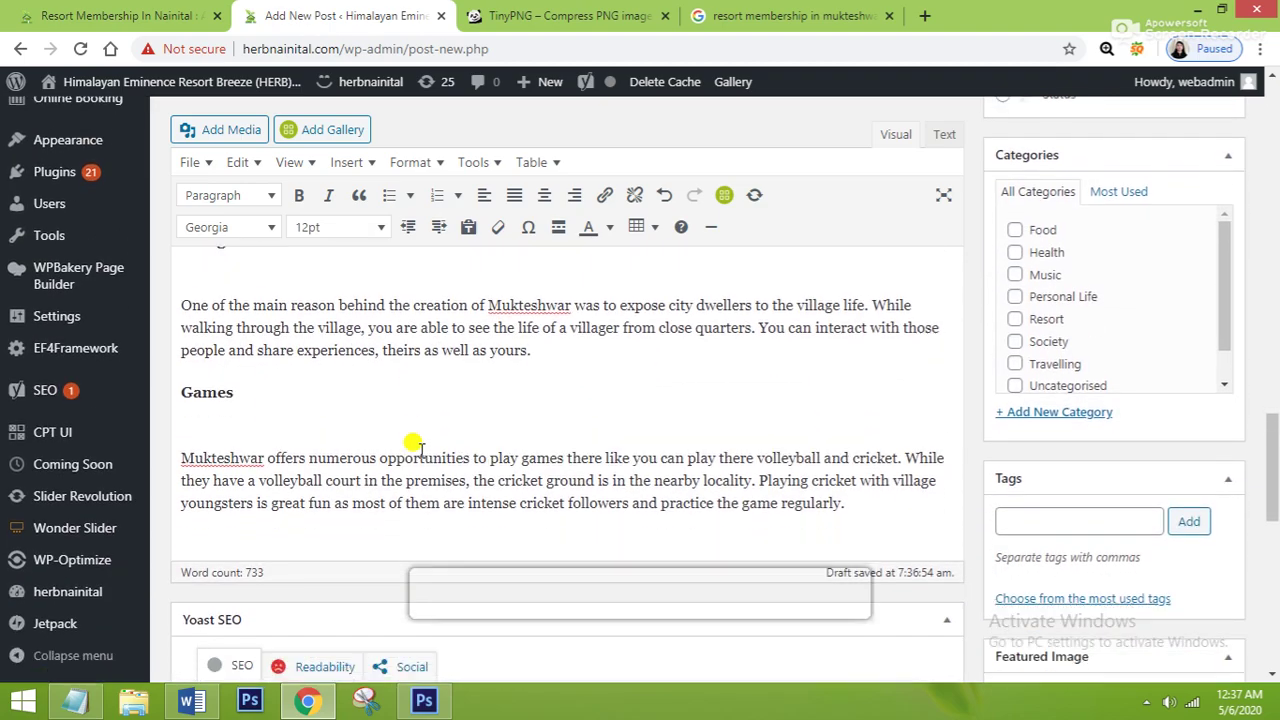
pyautogui.scroll(4, 556, 404)
pyautogui.scroll(4, 518, 440)
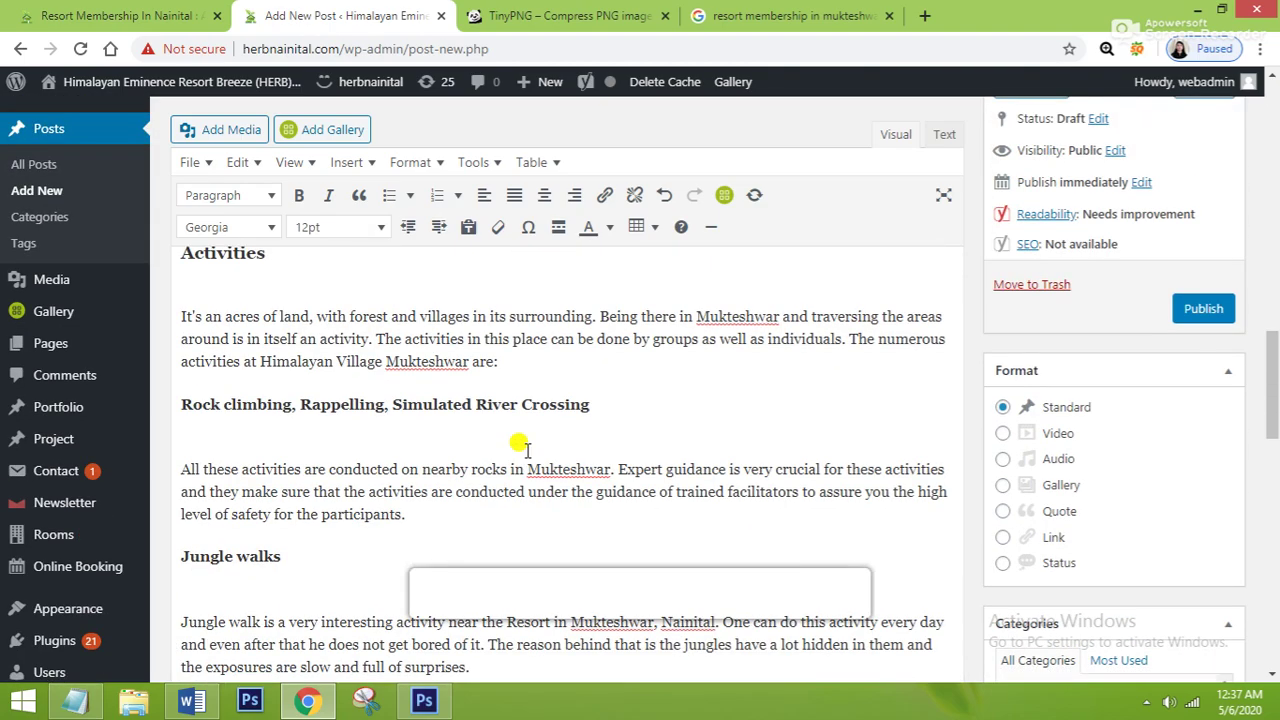
pyautogui.scroll(10, 518, 448)
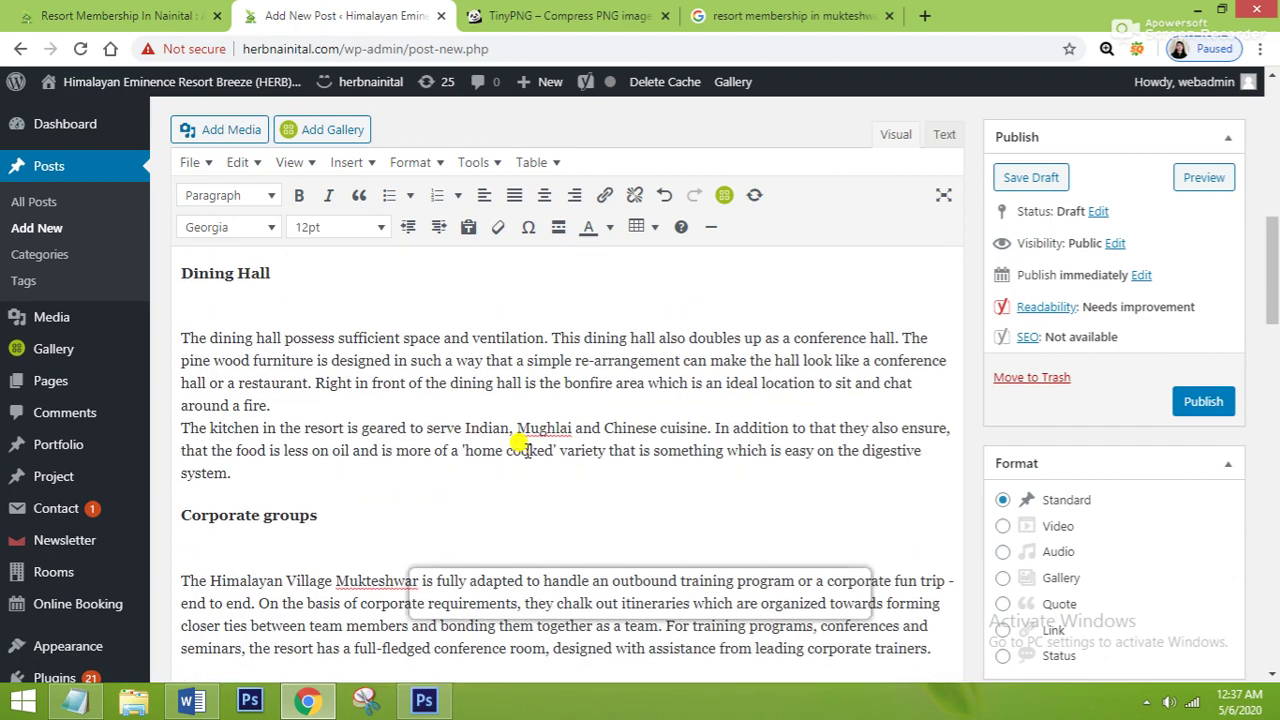
pyautogui.scroll(3, 520, 447)
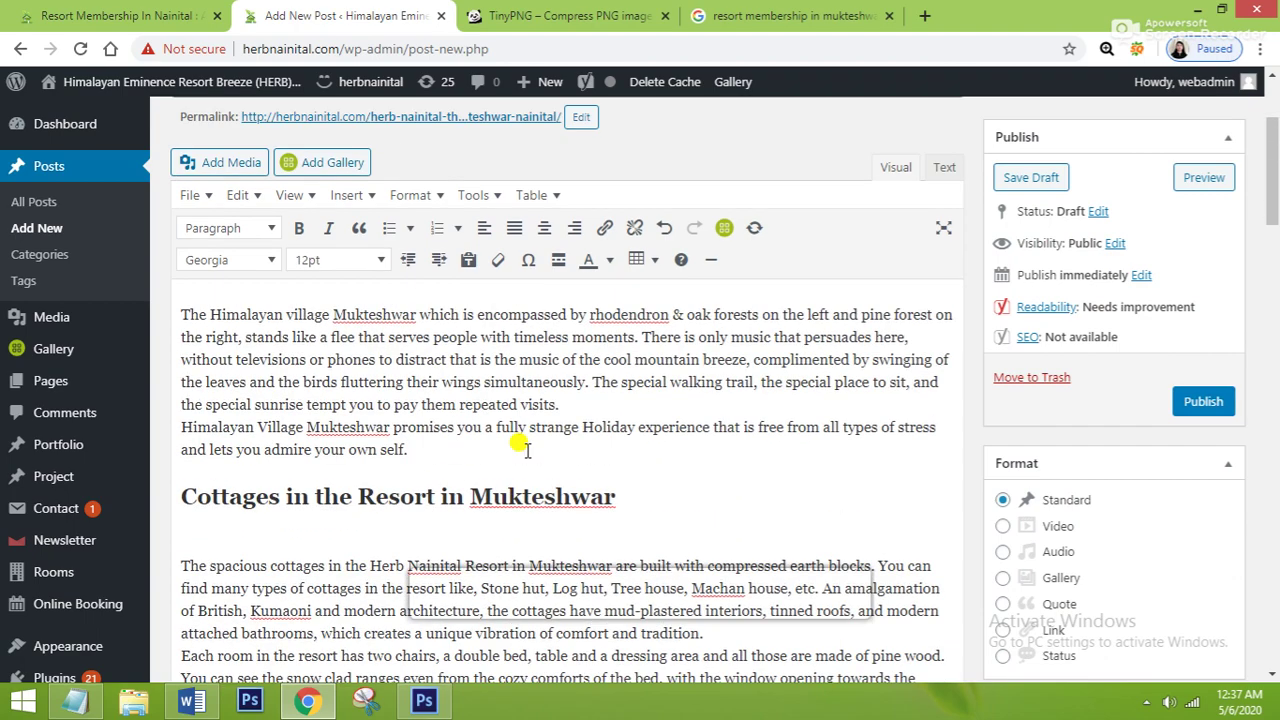
pyautogui.scroll(2, 526, 450)
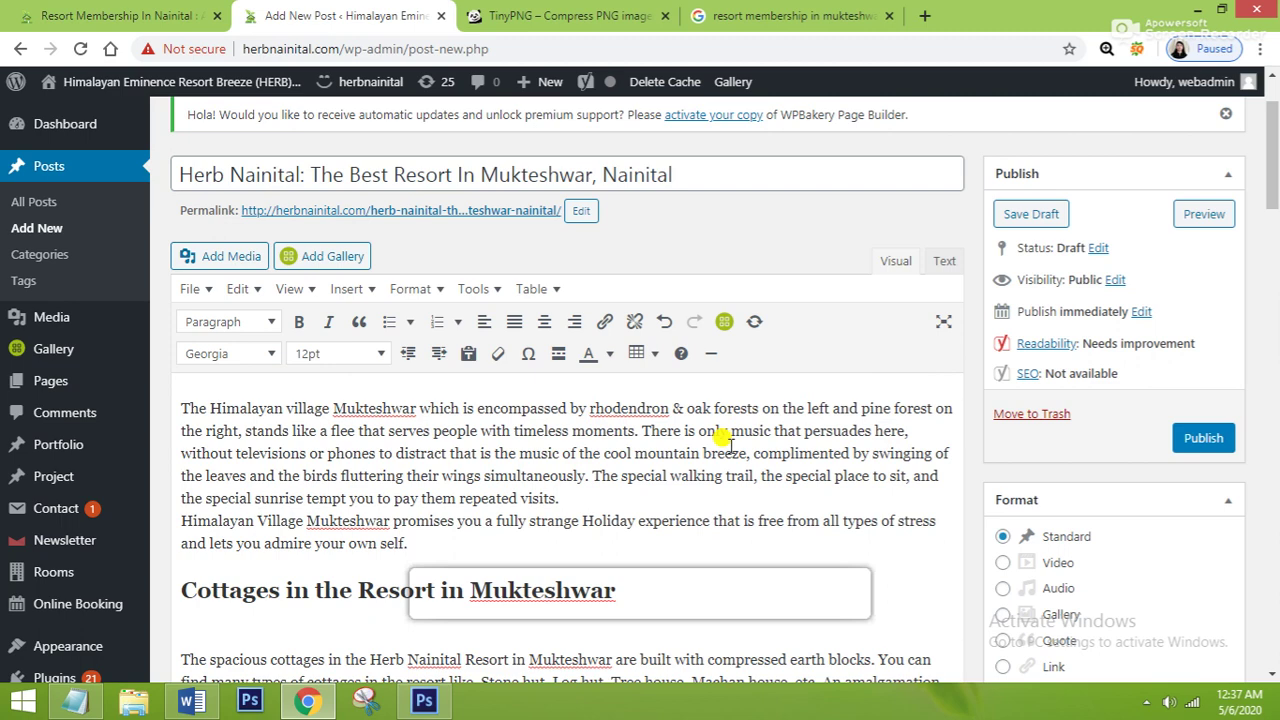
# Switch to Notepad and copy the tag <p style="text-align: justify;">
pyautogui.click(85, 685)
pyautogui.moveTo(233, 171); pyautogui.dragTo(6, 175)
pyautogui.hotkey('ctrl', 'c')
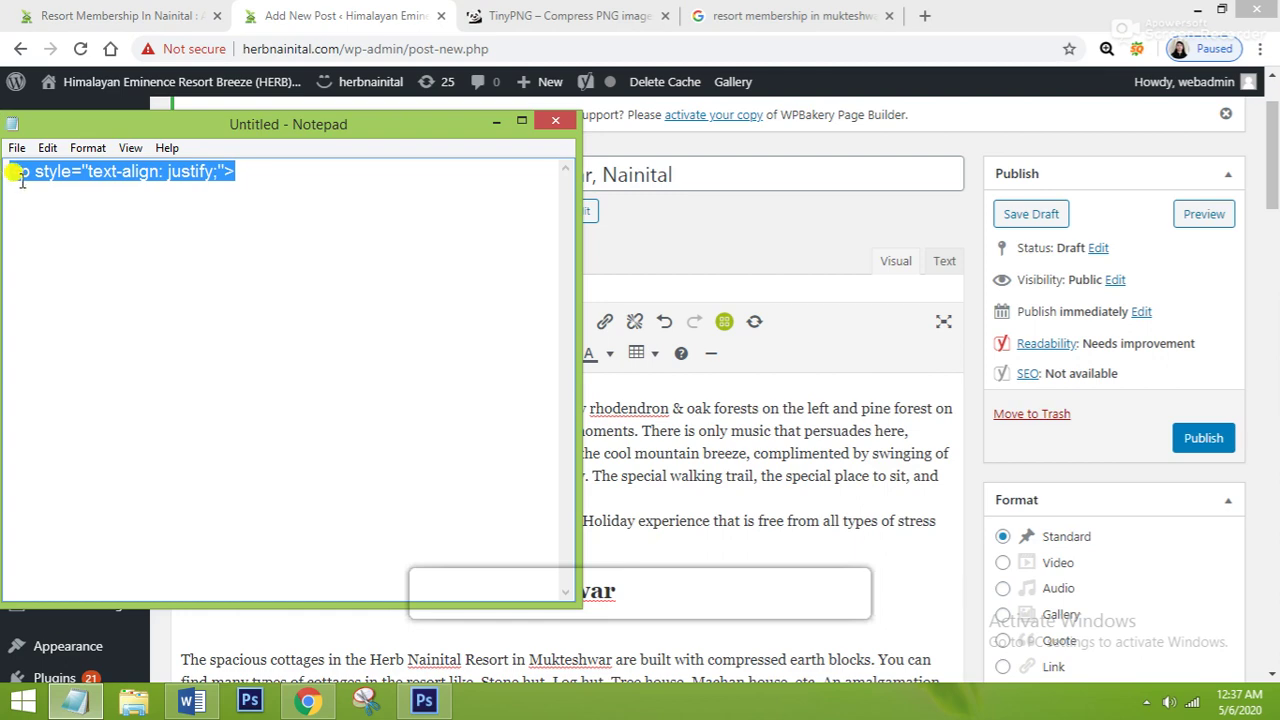
# Back in the post's HTML source, paste the justify tag before the opening paragraph and the paragraph under "Cottages in the Resort in Mukteshwar"
pyautogui.click(680, 412)
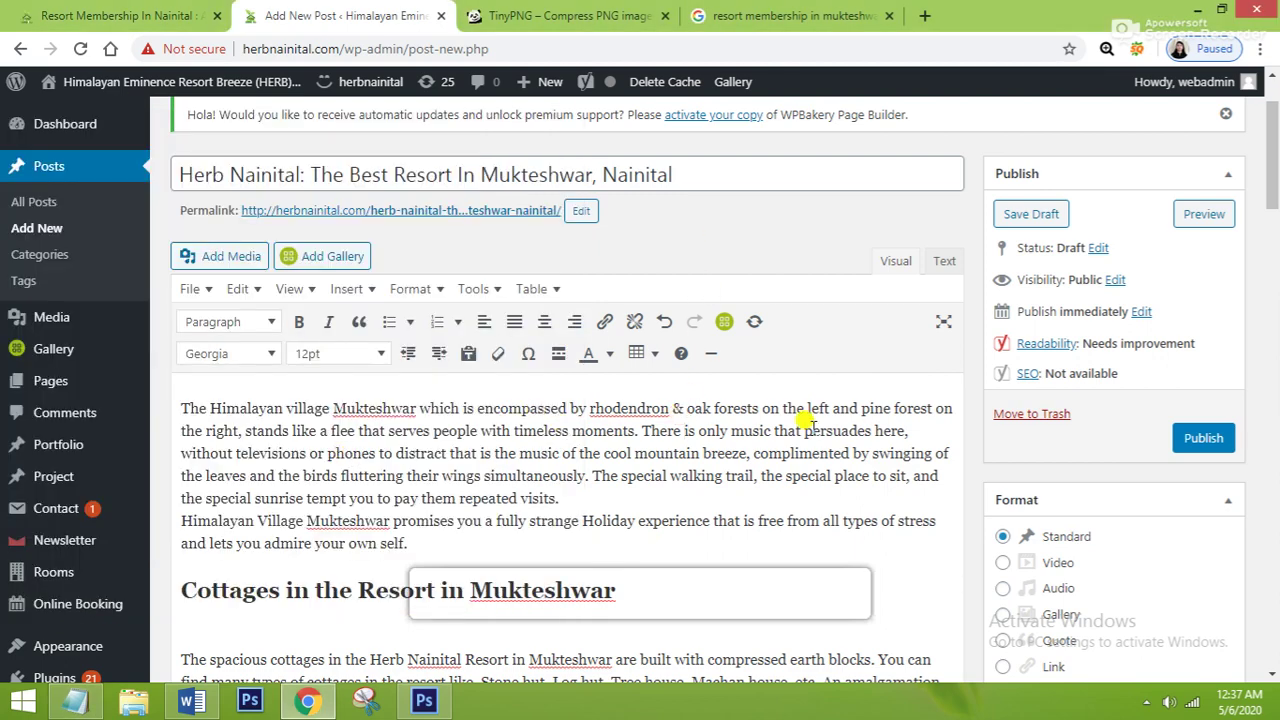
pyautogui.click(945, 261)
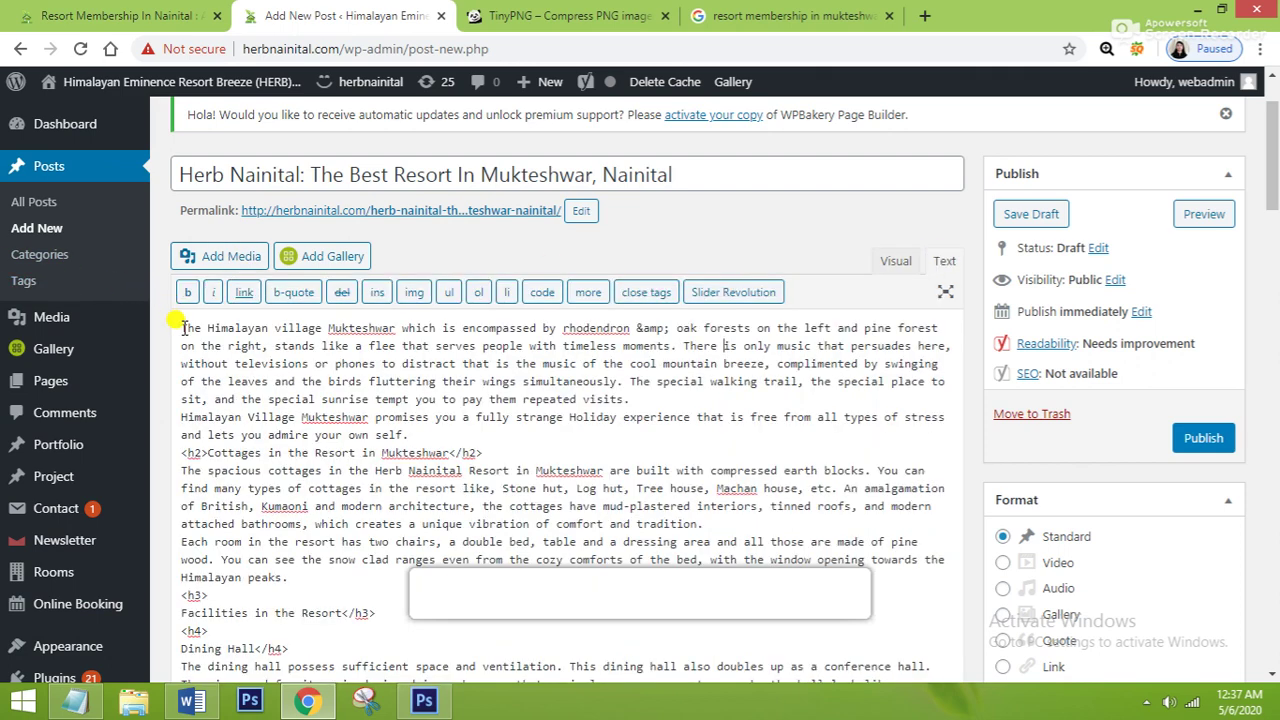
pyautogui.hotkey('ctrl', 'v')
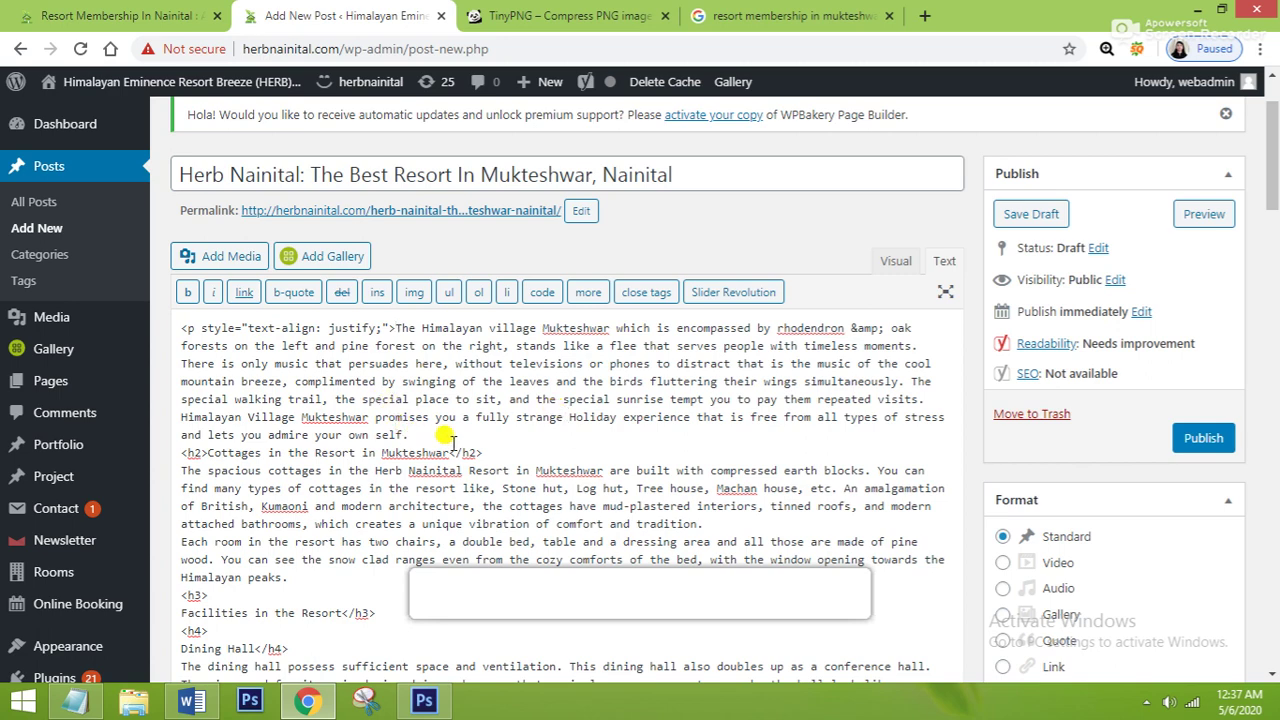
pyautogui.click(342, 469)
pyautogui.hotkey('ctrl', 'v')
# Insert the justify tag before the first paragraph under "Dining Hall" and the paragraph under "Corporate groups"
pyautogui.scroll(-1, 562, 458)
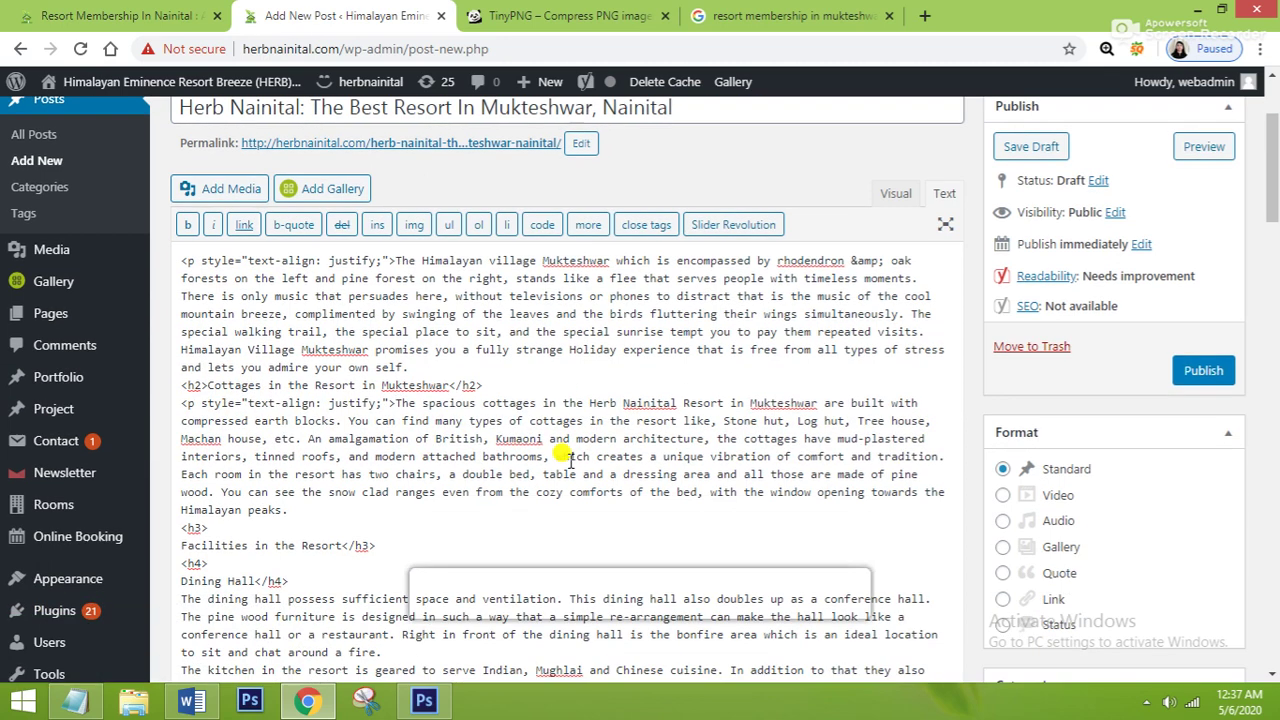
pyautogui.scroll(-1, 563, 455)
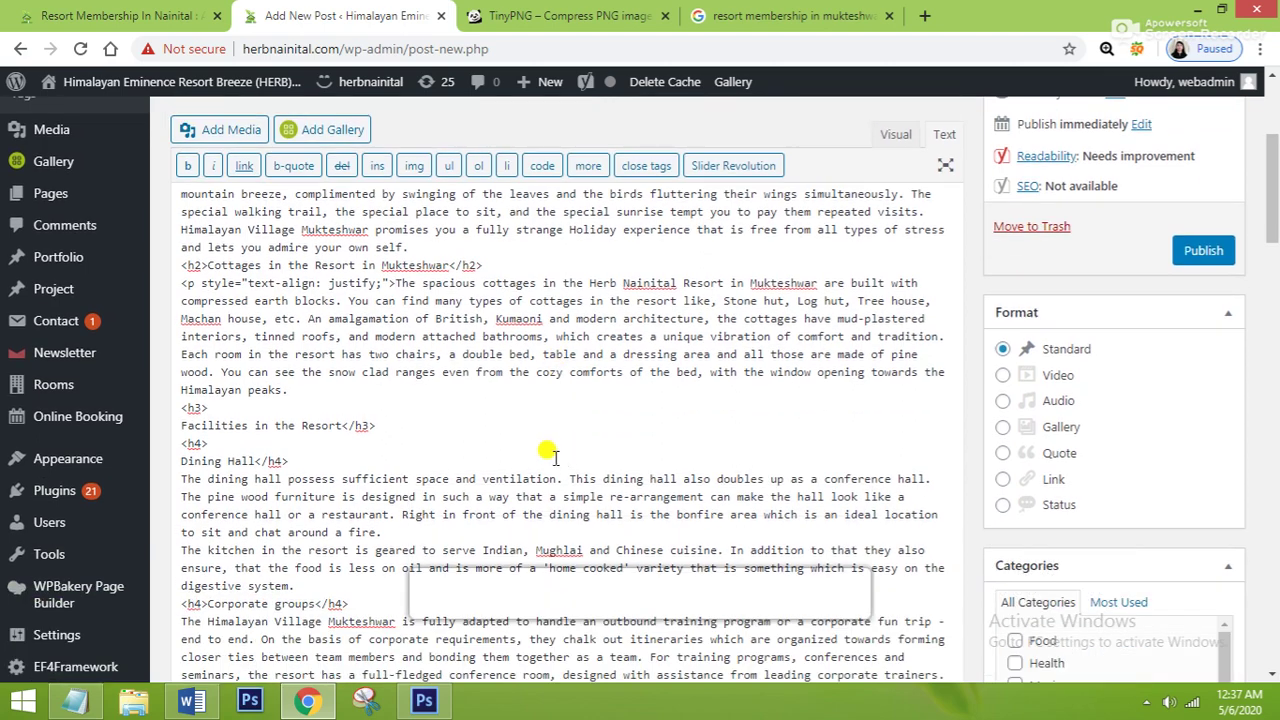
pyautogui.click(182, 478)
pyautogui.hotkey('ctrl', 'v')
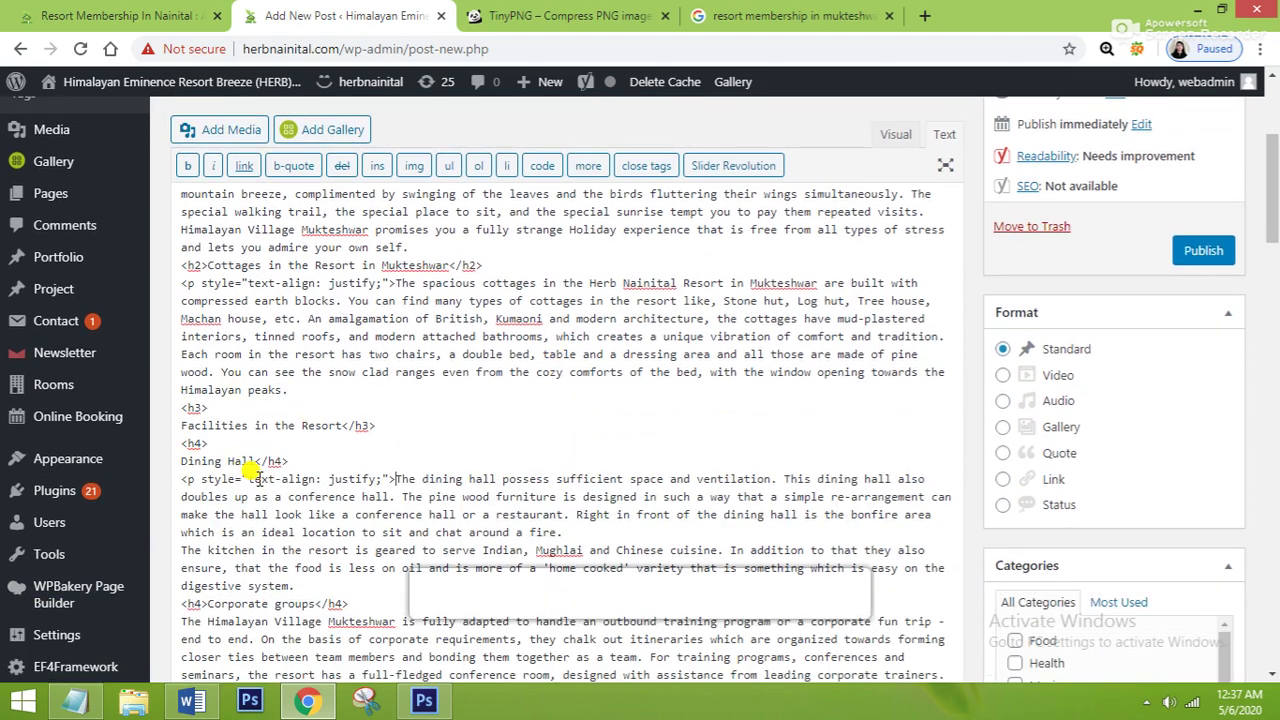
pyautogui.scroll(-2, 262, 472)
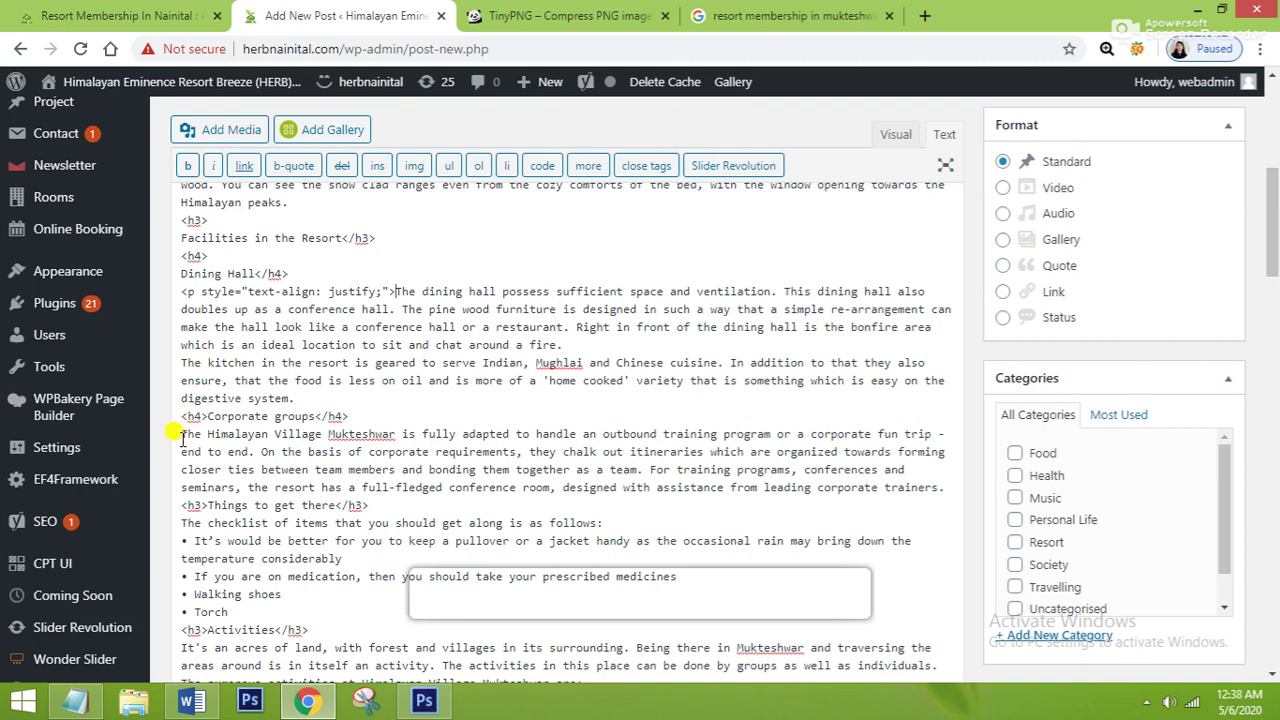
pyautogui.click(184, 436)
pyautogui.hotkey('ctrl', 'v')
# Insert the justify tag before the paragraphs under "Activities" and "Rock climbing, Rappelling, Simulated River Crossing"
pyautogui.scroll(-1, 200, 420)
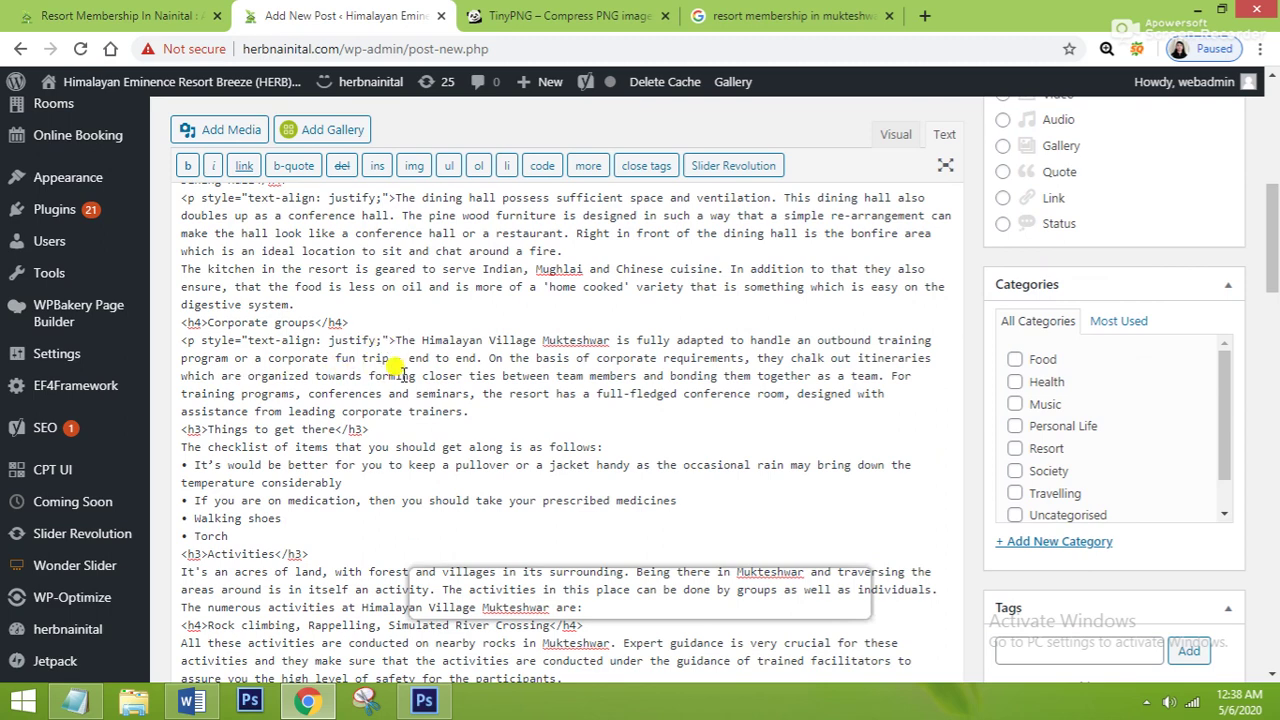
pyautogui.scroll(-1, 352, 373)
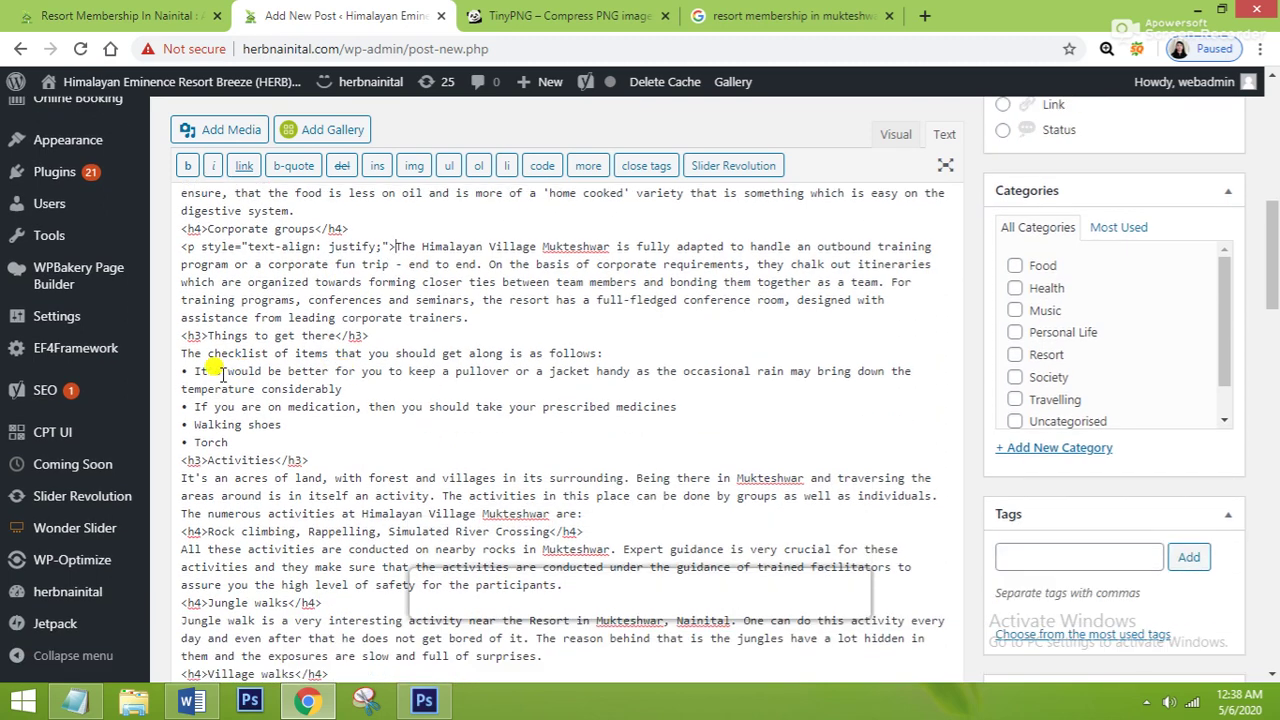
pyautogui.click(180, 479)
pyautogui.hotkey('ctrl', 'v')
pyautogui.scroll(-2, 205, 460)
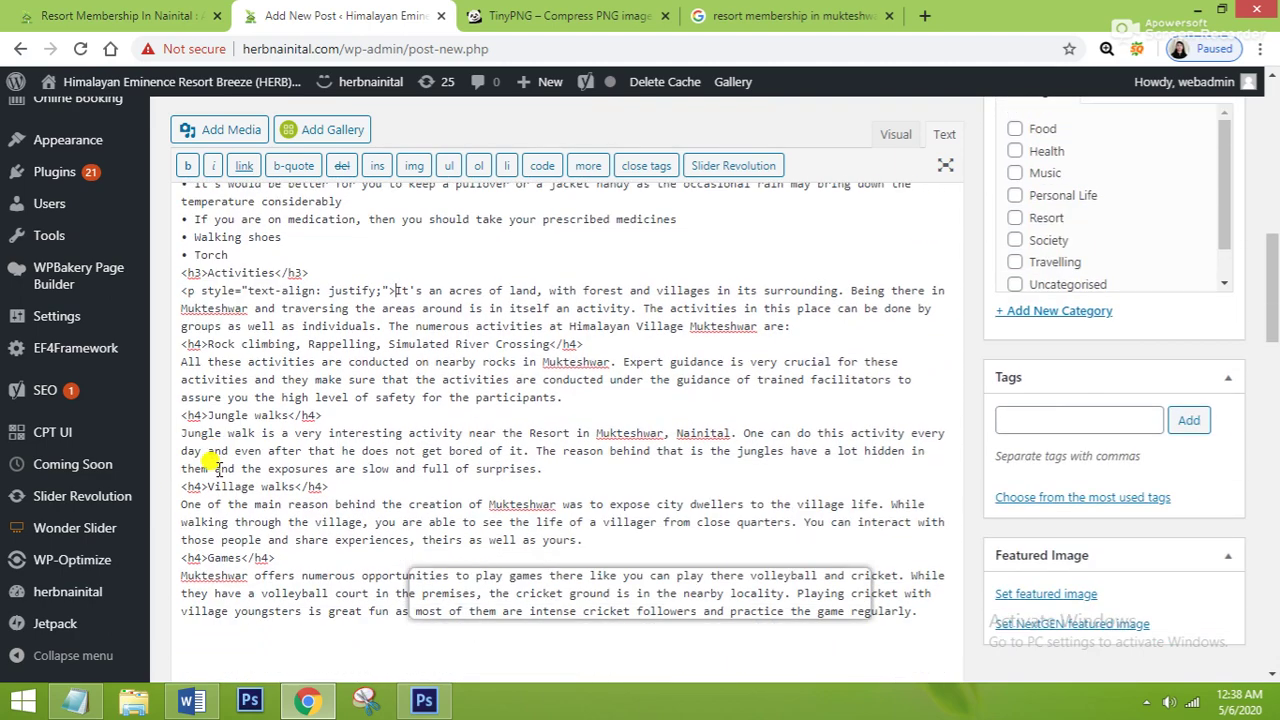
pyautogui.click(178, 362)
pyautogui.hotkey('ctrl', 'v')
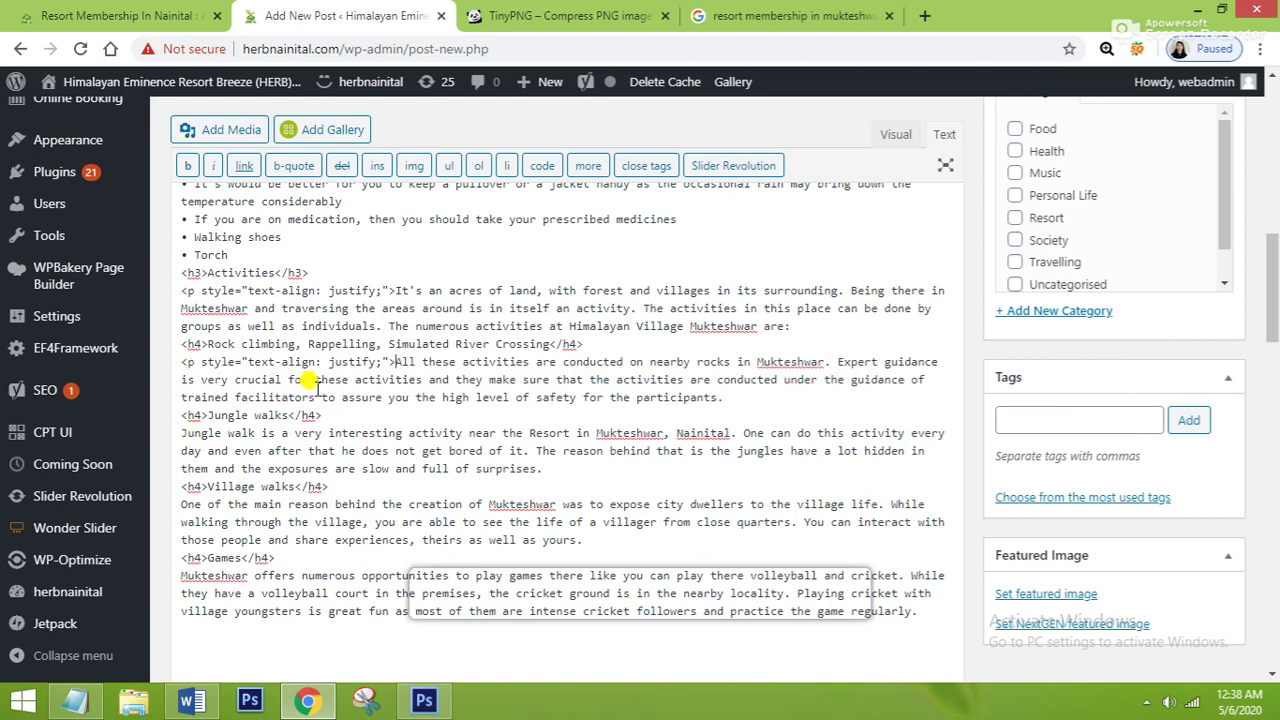
# Insert the justify tag before the paragraphs under "Jungle walks", "Village walks" and "Games"
pyautogui.scroll(-1, 312, 387)
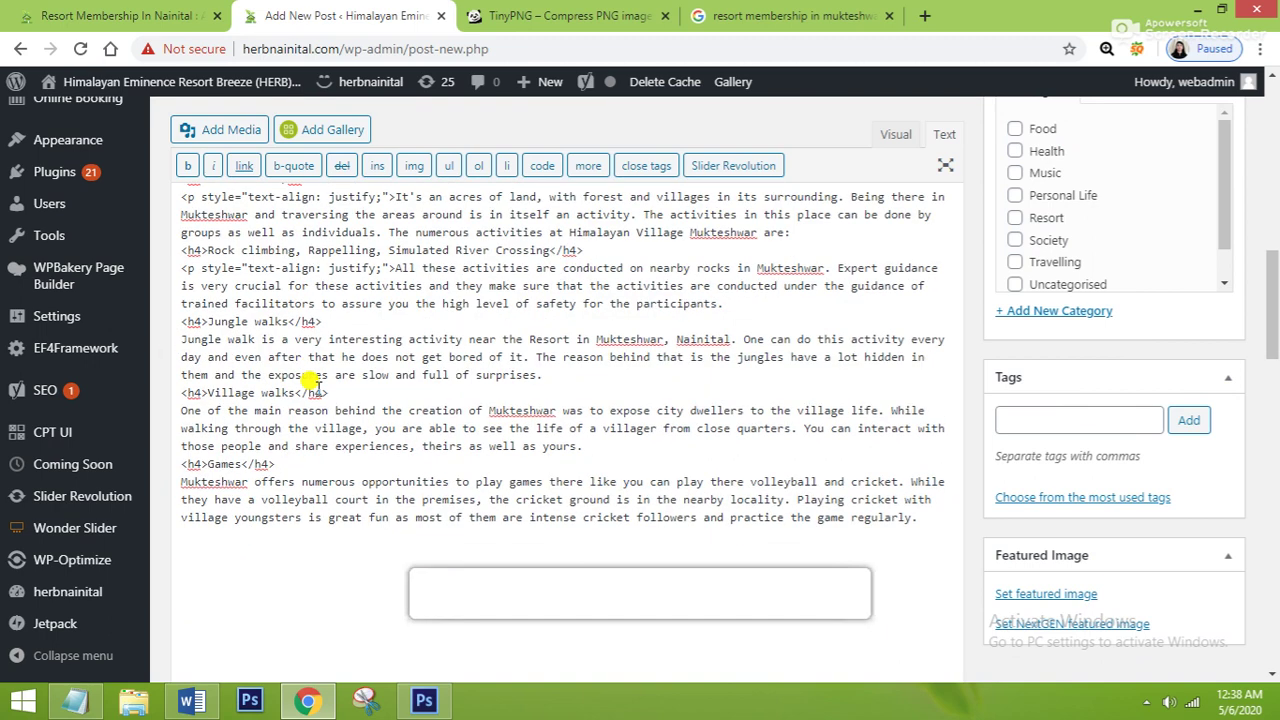
pyautogui.click(183, 339)
pyautogui.hotkey('ctrl', 'v')
pyautogui.scroll(-1, 183, 339)
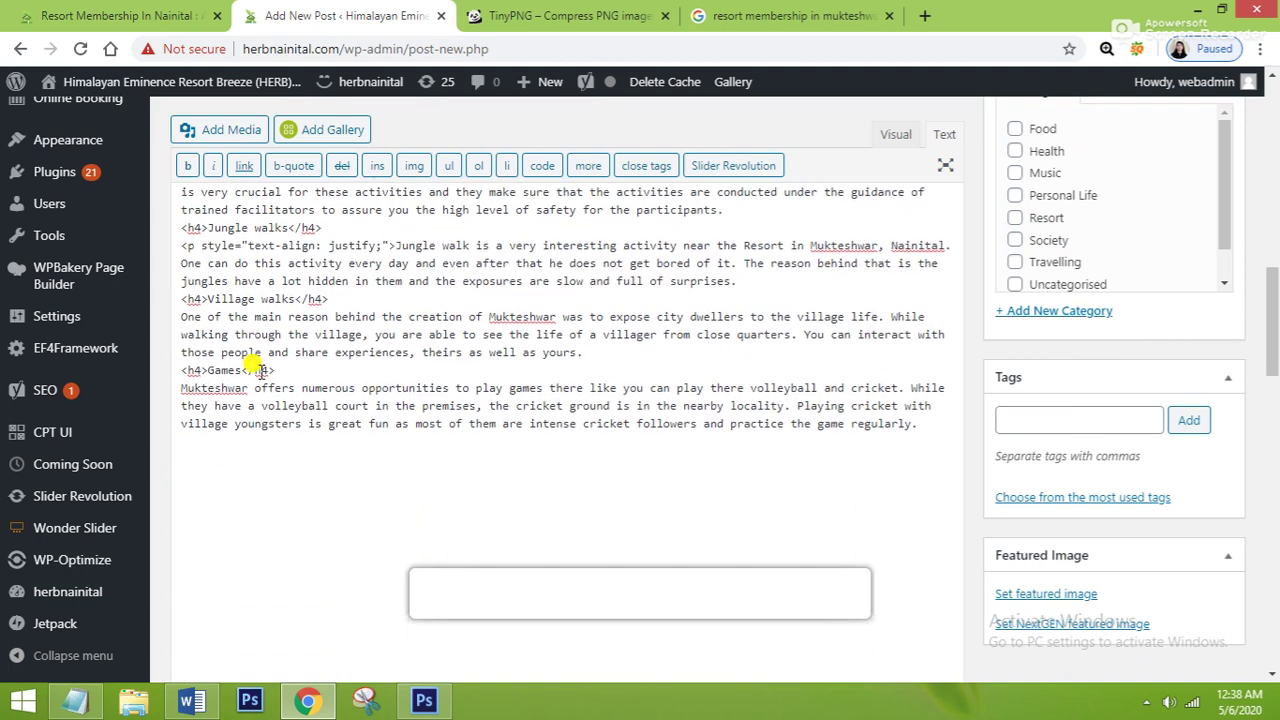
pyautogui.hotkey('ctrl', 'v')
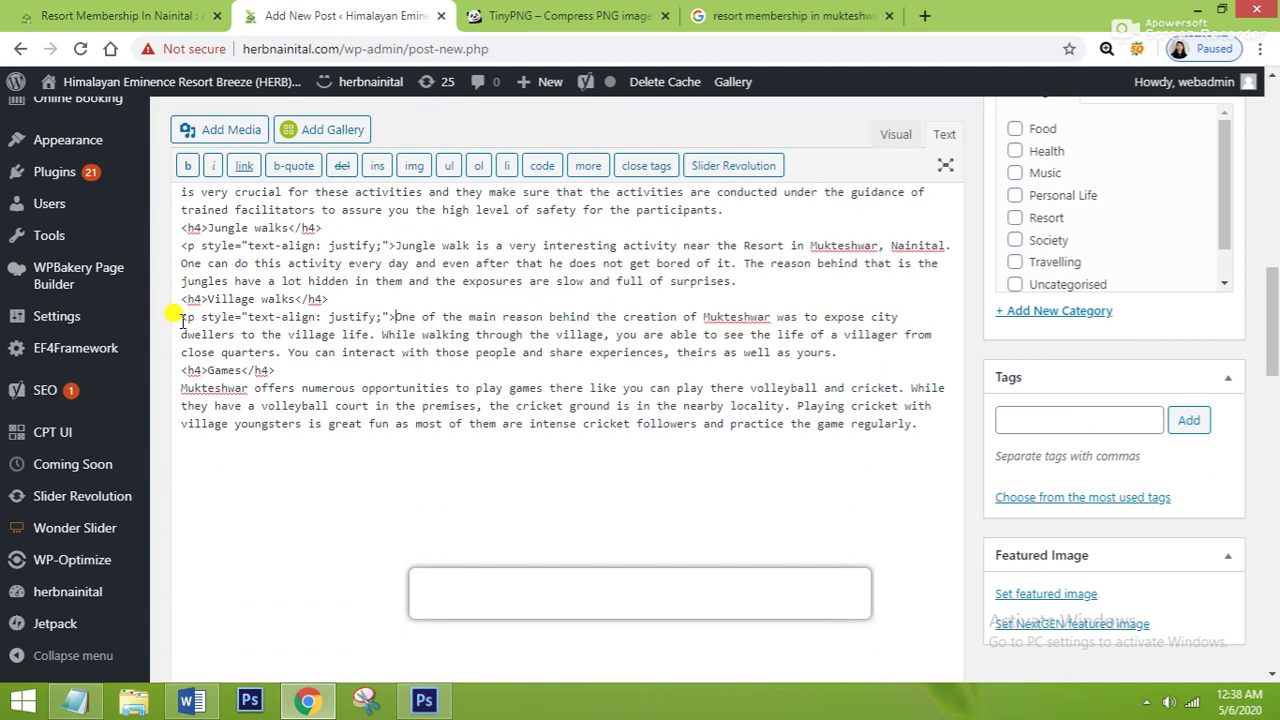
pyautogui.click(175, 386)
pyautogui.hotkey('ctrl', 'v')
# Return the post to the visual view and check the alignment of its paragraphs up to "Facilities in the Resort"
pyautogui.scroll(1, 483, 423)
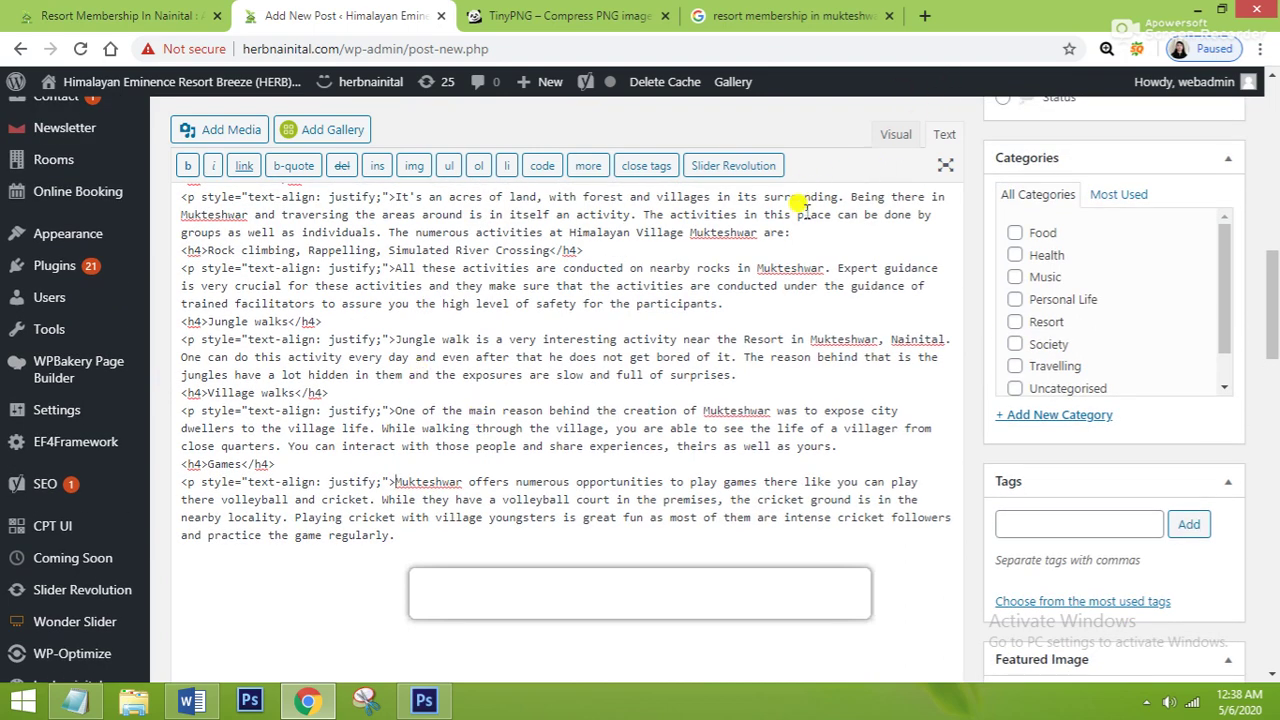
pyautogui.click(894, 136)
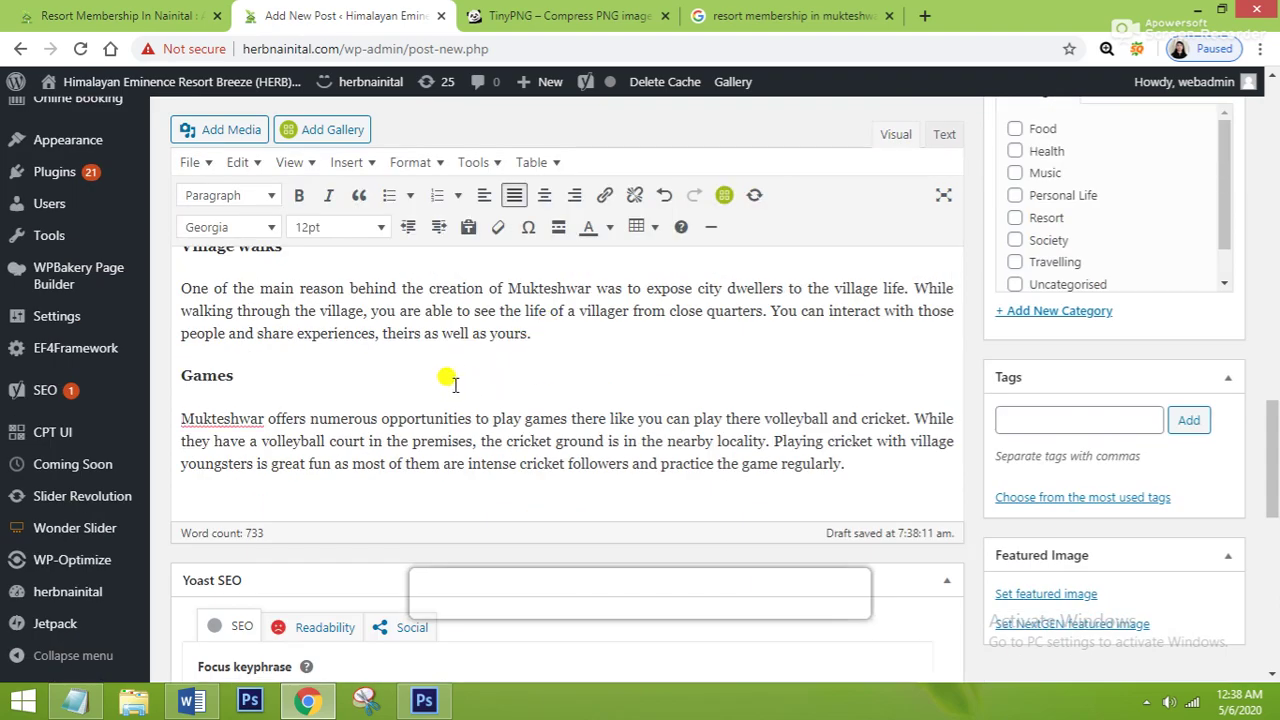
pyautogui.scroll(10, 447, 378)
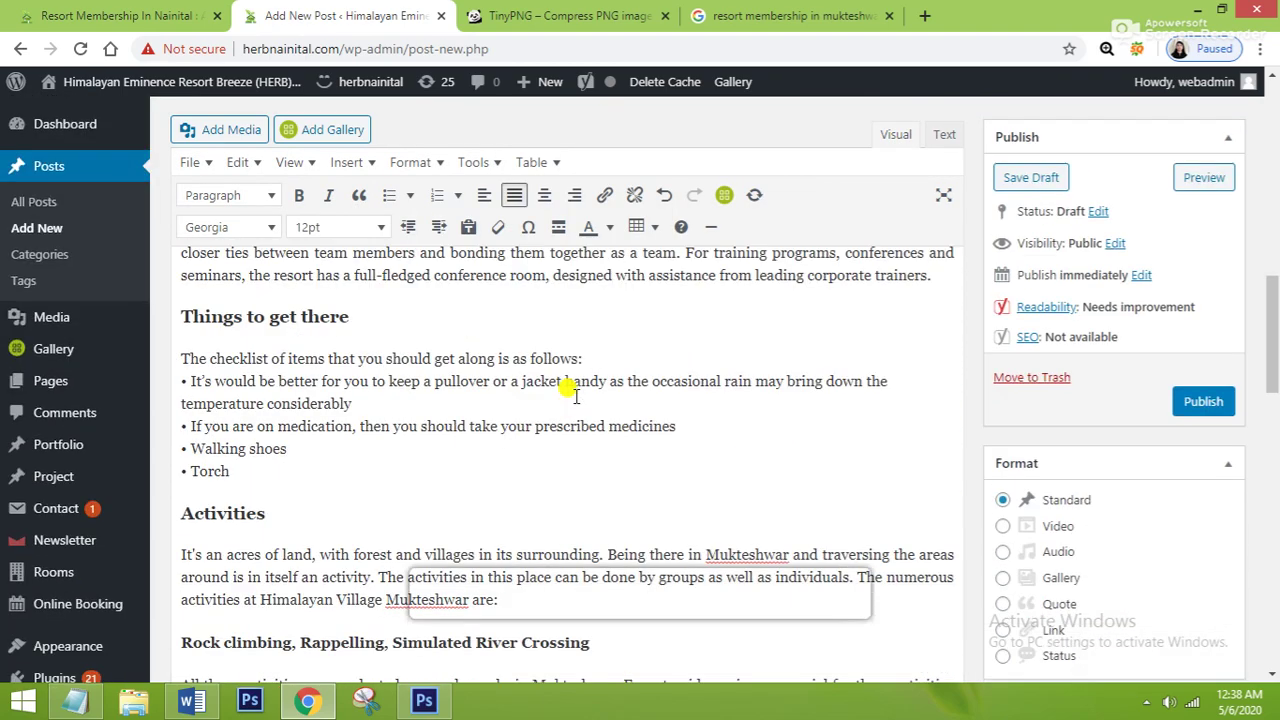
pyautogui.scroll(3, 517, 385)
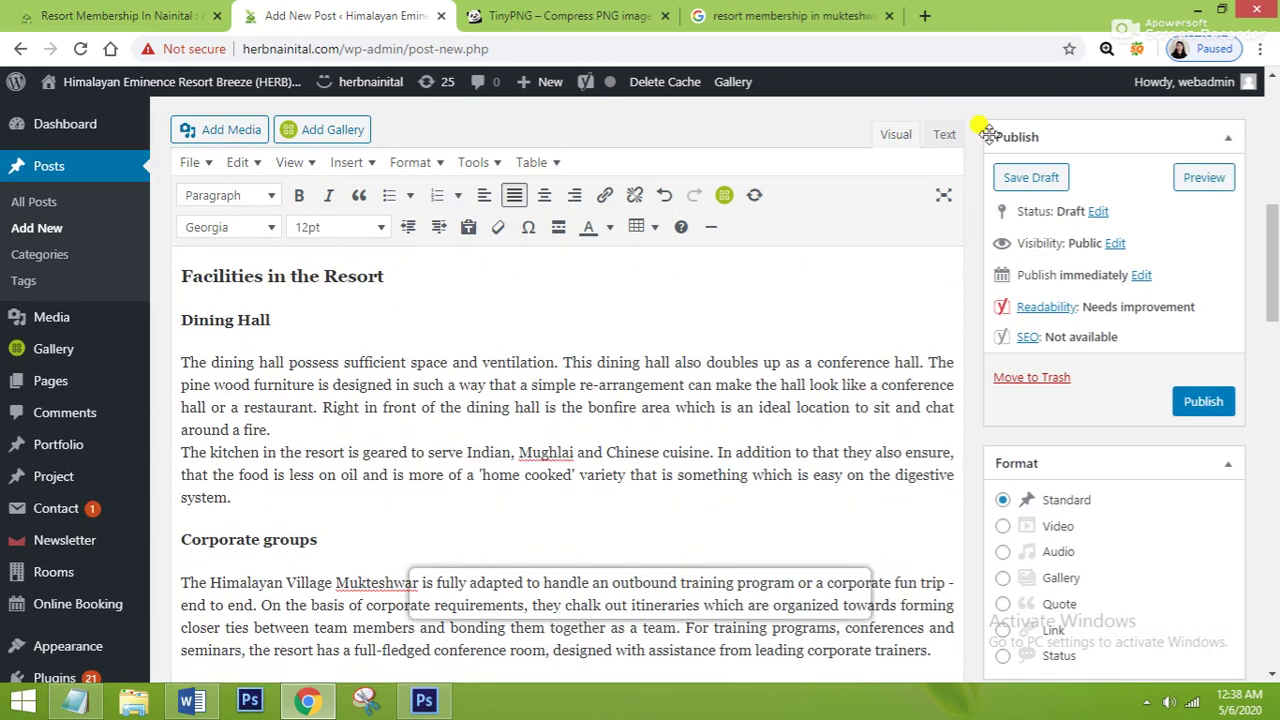
# Show the HTML source again and examine the opening and closing paragraph tags of the "Village walks" description
pyautogui.click(938, 140)
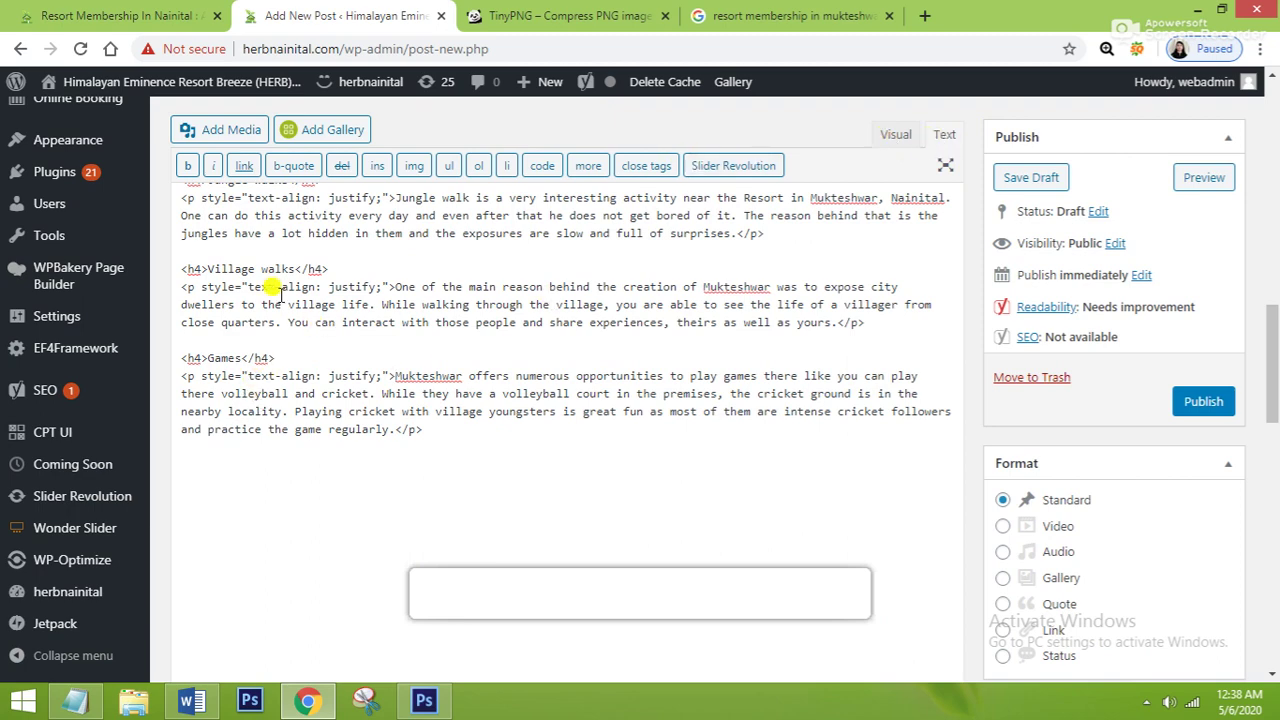
pyautogui.moveTo(390, 280); pyautogui.dragTo(189, 295)
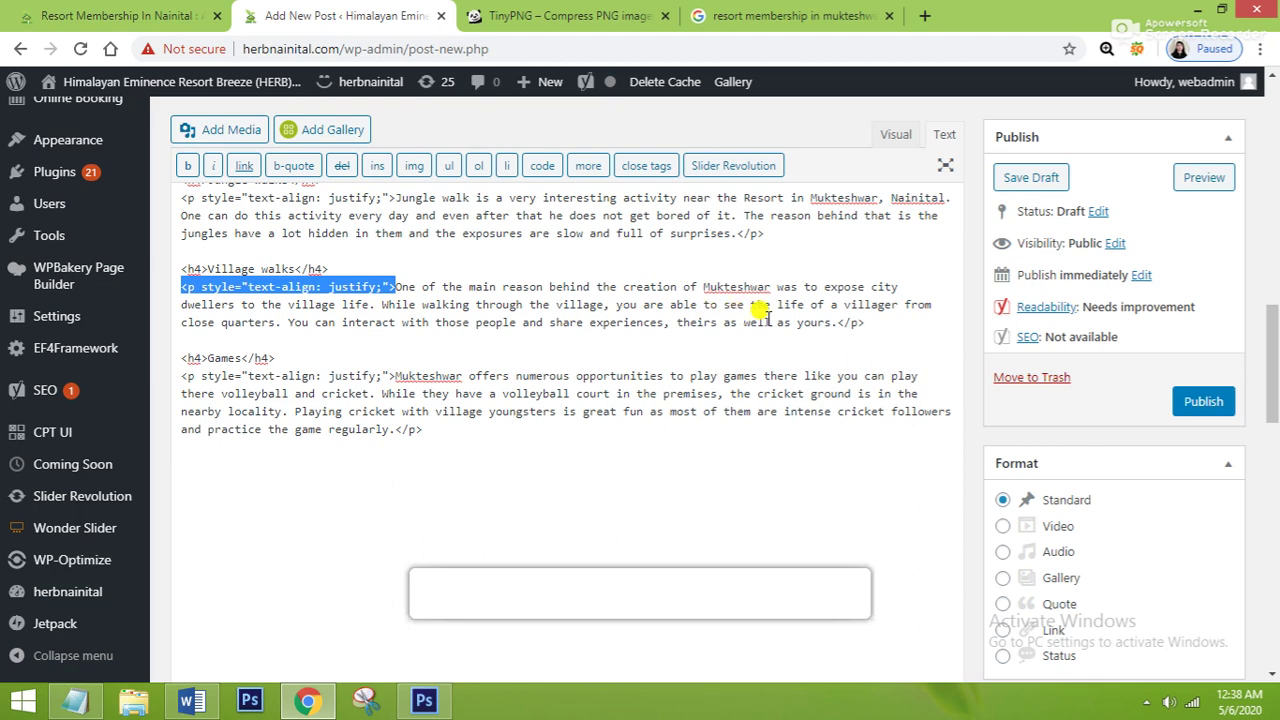
pyautogui.moveTo(865, 323); pyautogui.dragTo(838, 322)
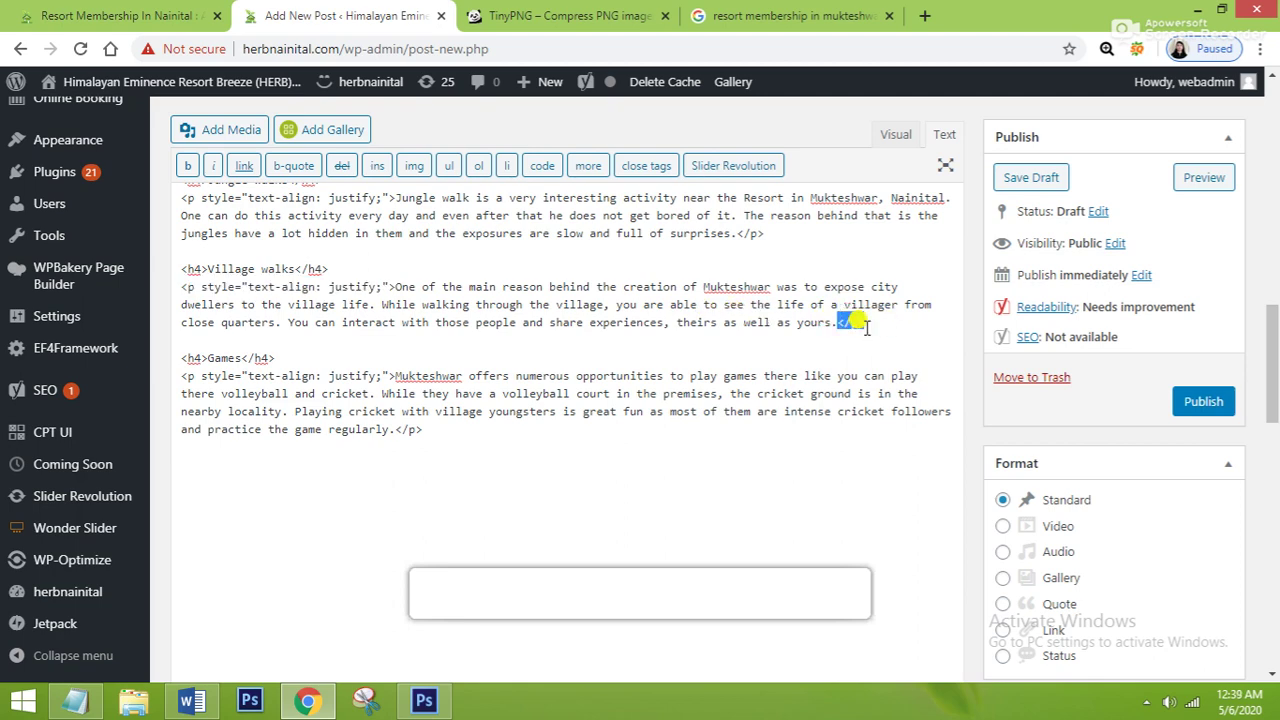
# Examine the closing paragraph tag and the opening justify tag around the "Village walks" text in the HTML source
pyautogui.click(866, 327)
pyautogui.moveTo(849, 321)
pyautogui.mouseDown()
pyautogui.moveTo(815, 320)
pyautogui.moveTo(832, 312)
pyautogui.mouseUp()
pyautogui.moveTo(390, 287); pyautogui.dragTo(181, 288)
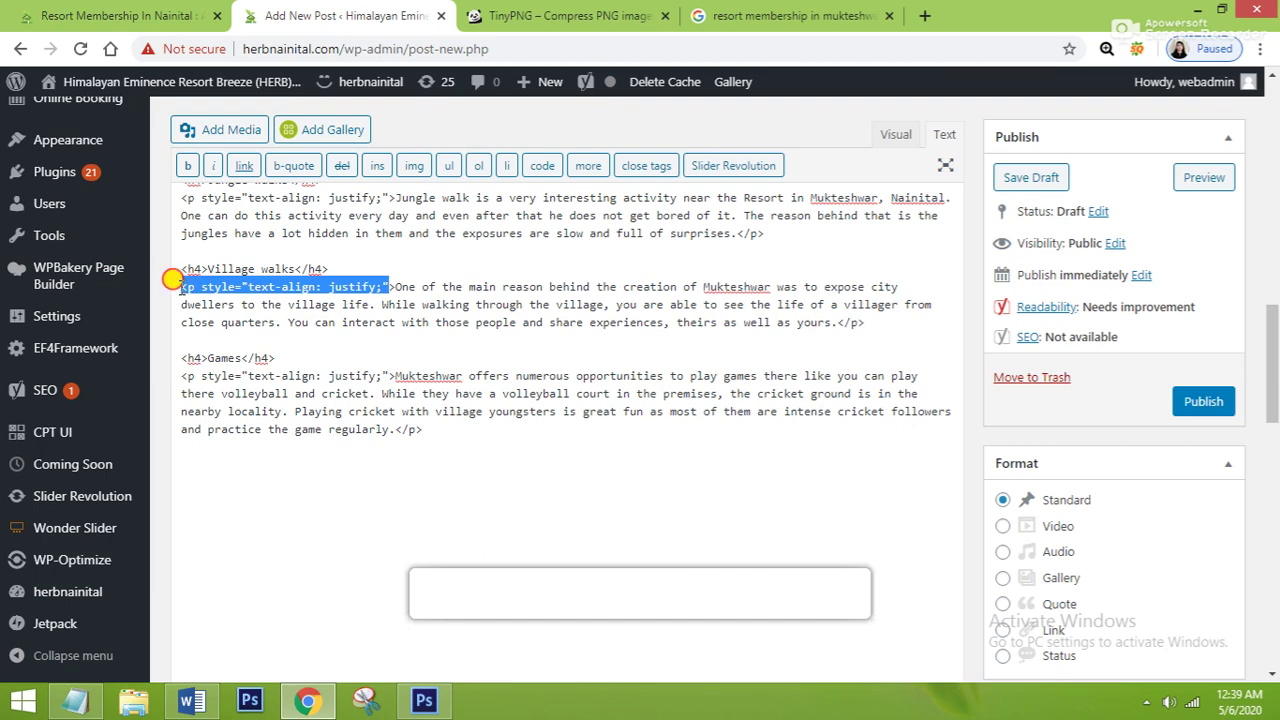
pyautogui.click(308, 323)
# Switch the post to the visual view and review the paragraph alignment throughout, from the introduction to the "Games" section
pyautogui.click(893, 134)
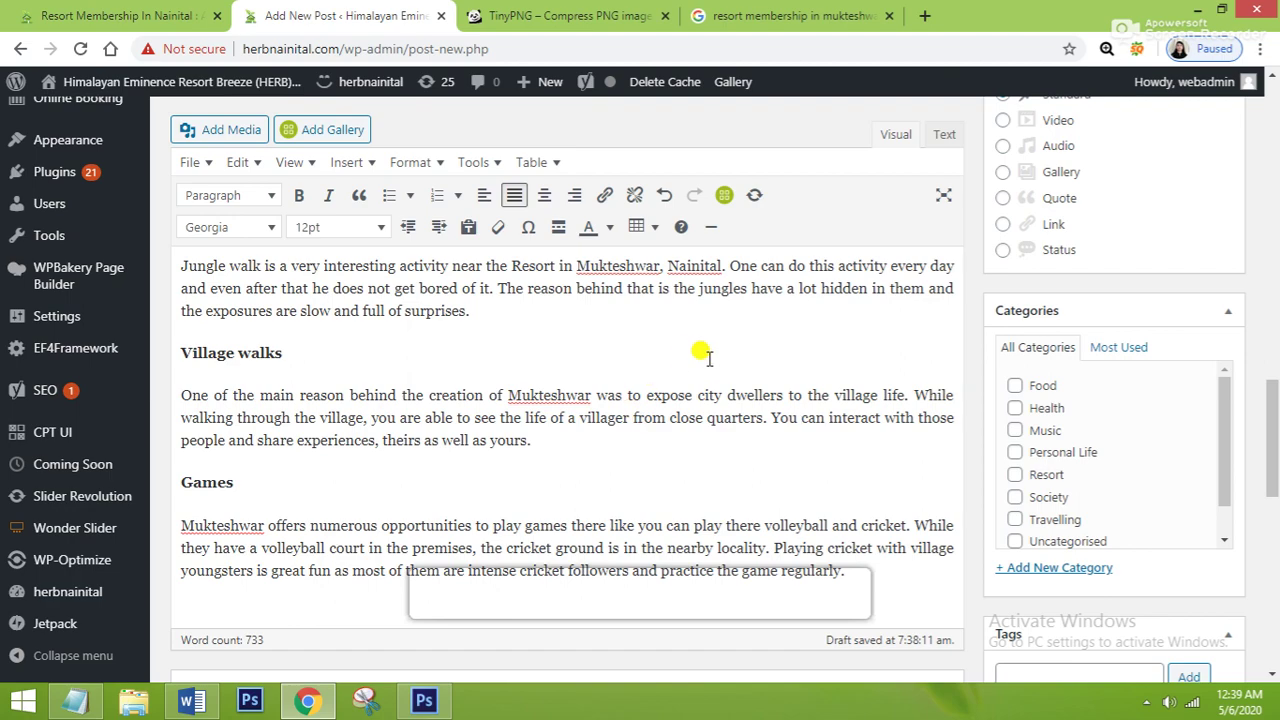
pyautogui.scroll(2, 703, 355)
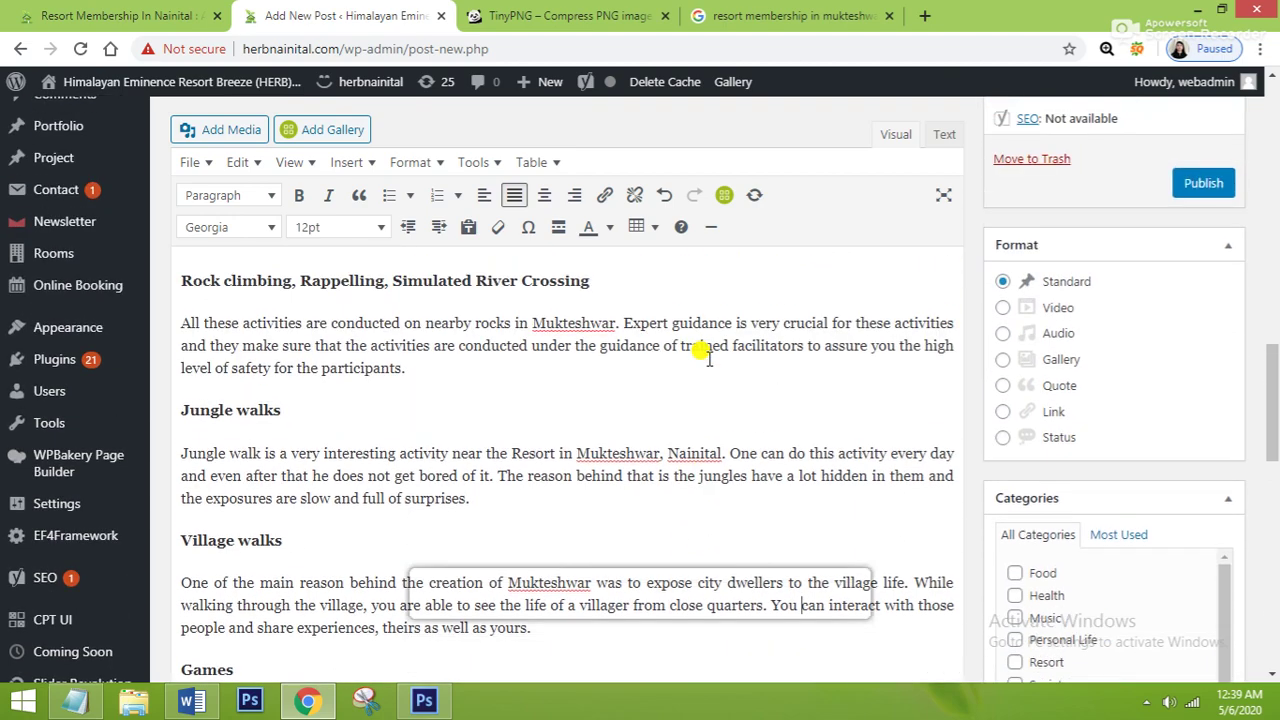
pyautogui.scroll(4, 680, 478)
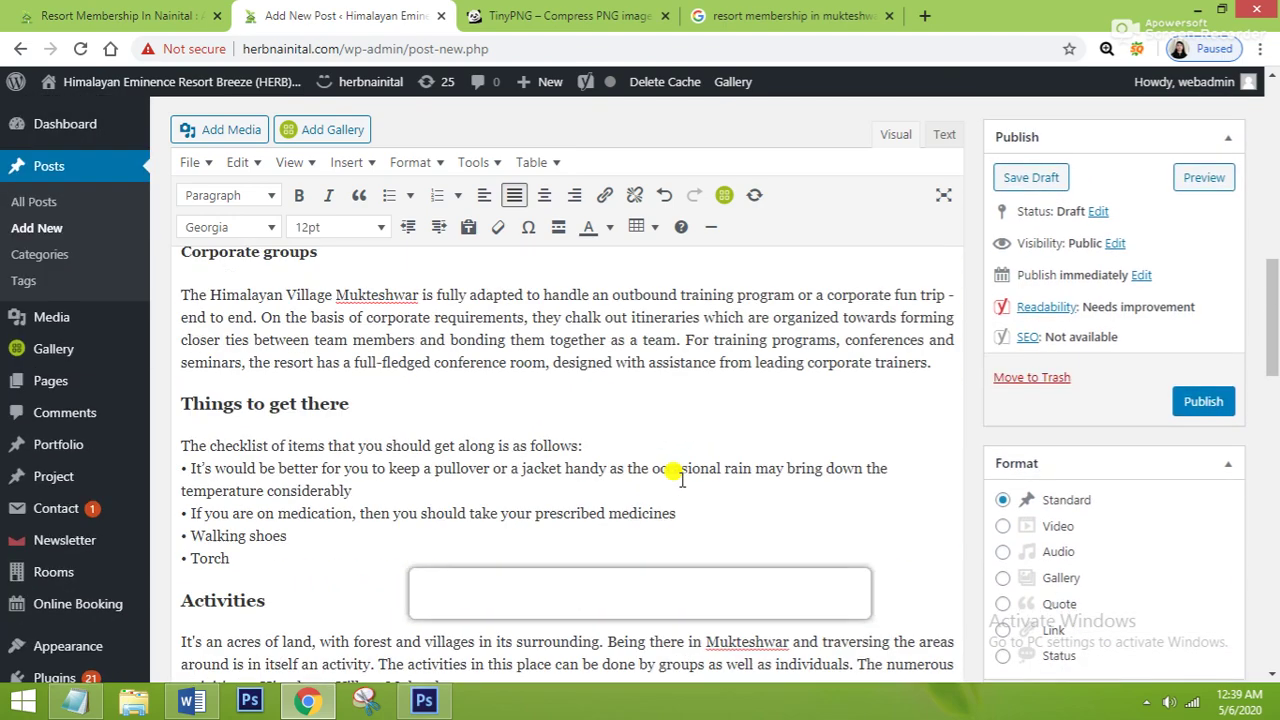
pyautogui.scroll(8, 680, 478)
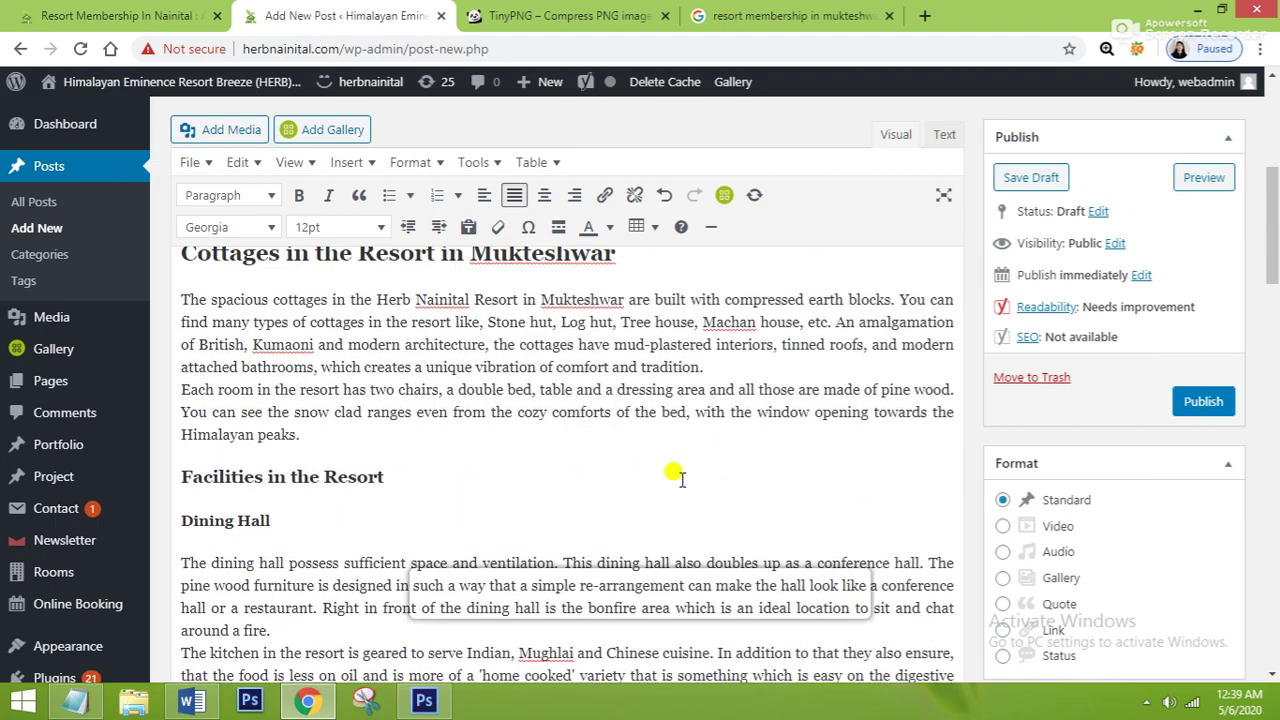
pyautogui.scroll(2, 678, 474)
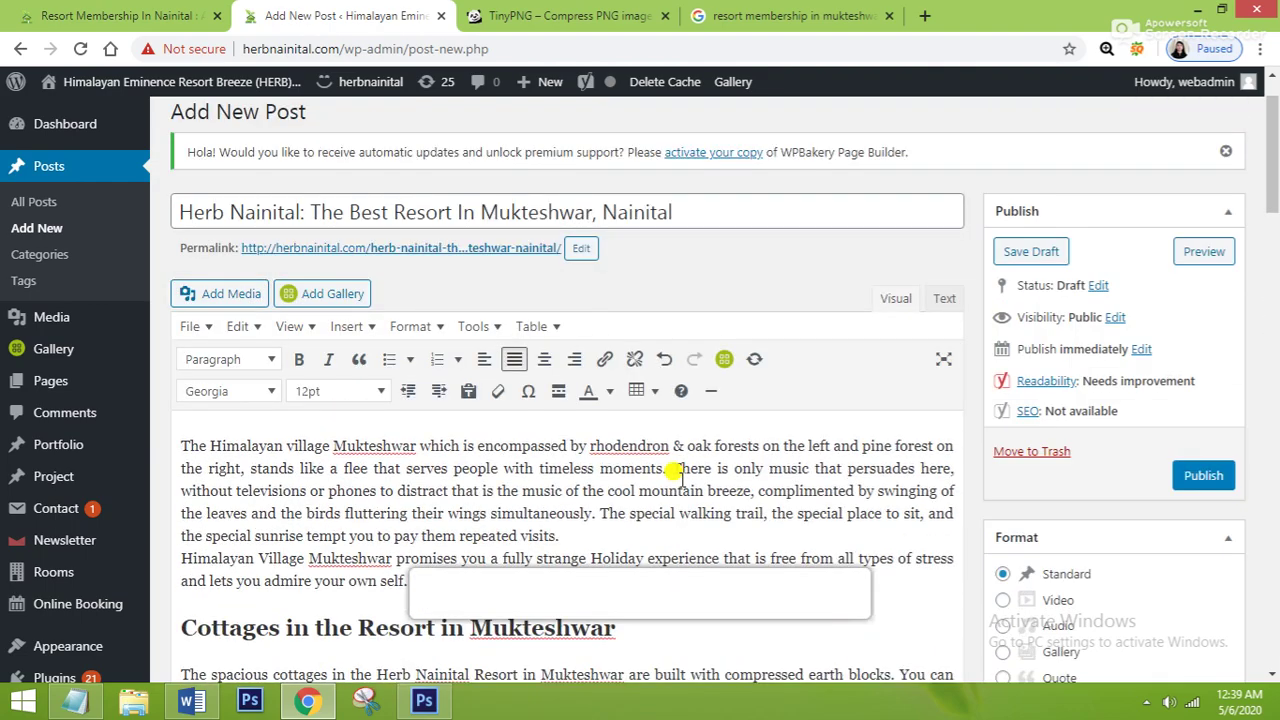
pyautogui.scroll(-6, 837, 428)
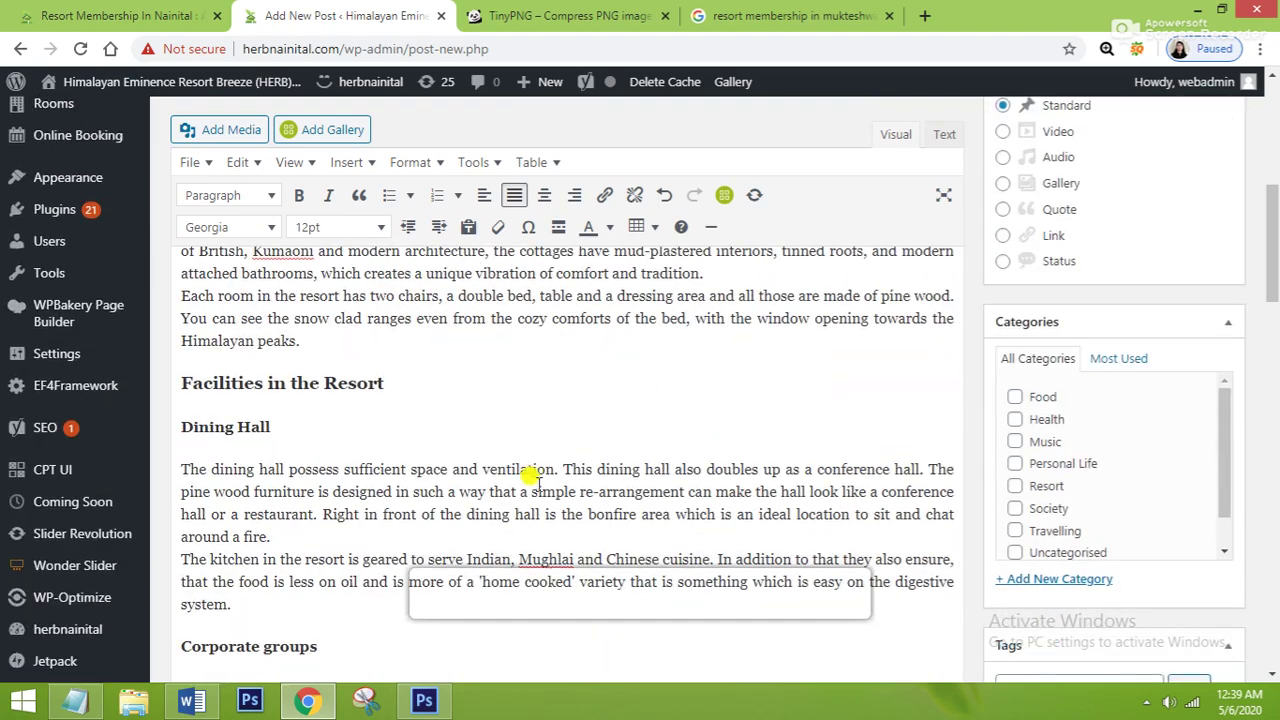
pyautogui.scroll(-10, 537, 480)
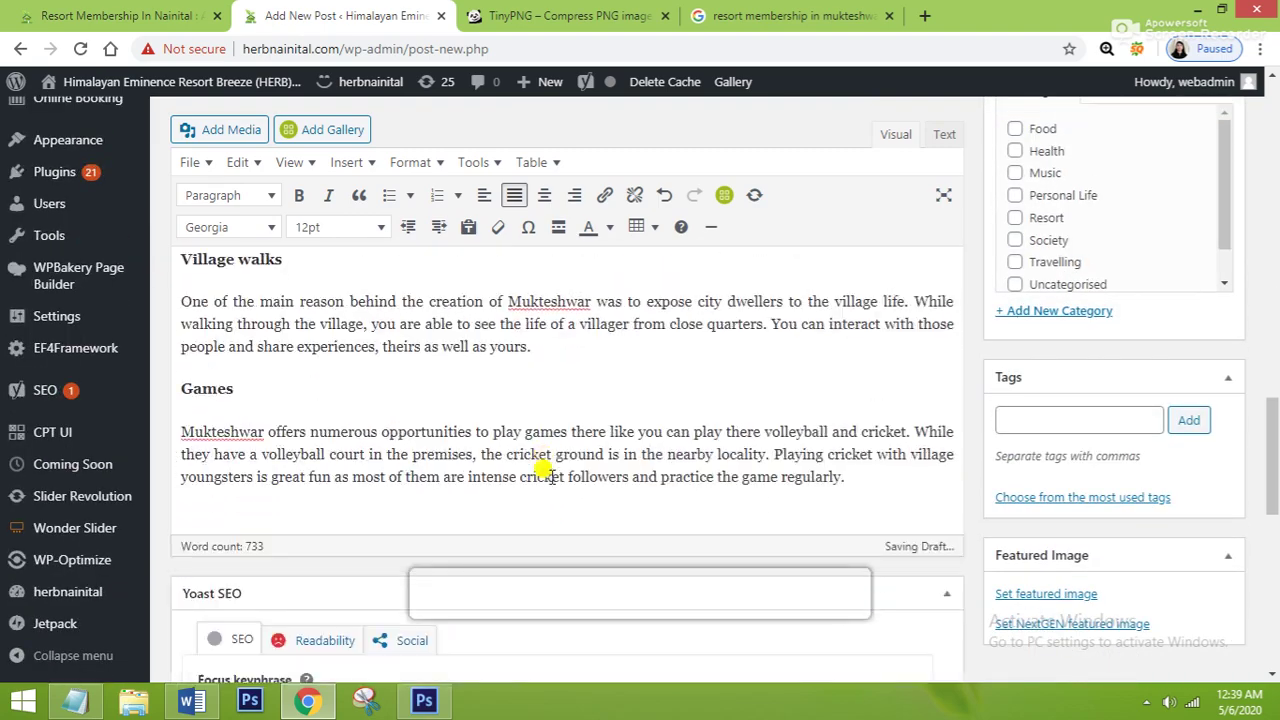
pyautogui.scroll(-3, 548, 474)
pyautogui.scroll(3, 506, 349)
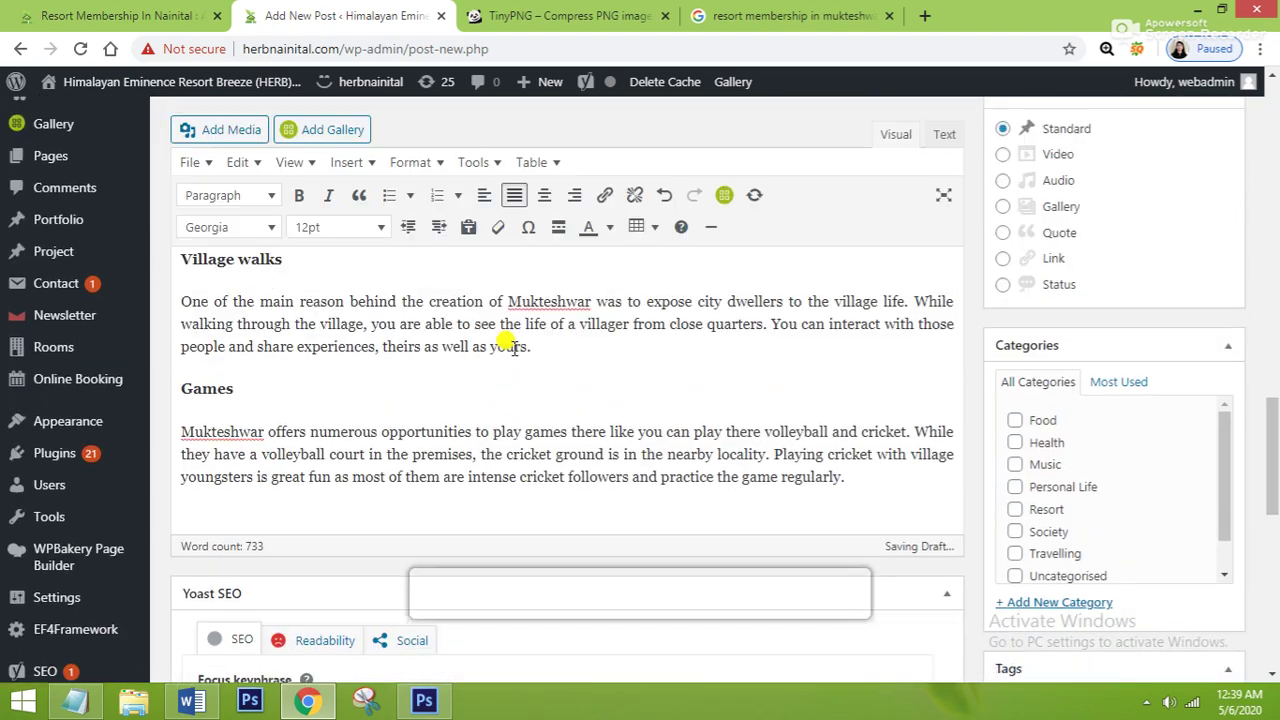
pyautogui.scroll(2, 798, 365)
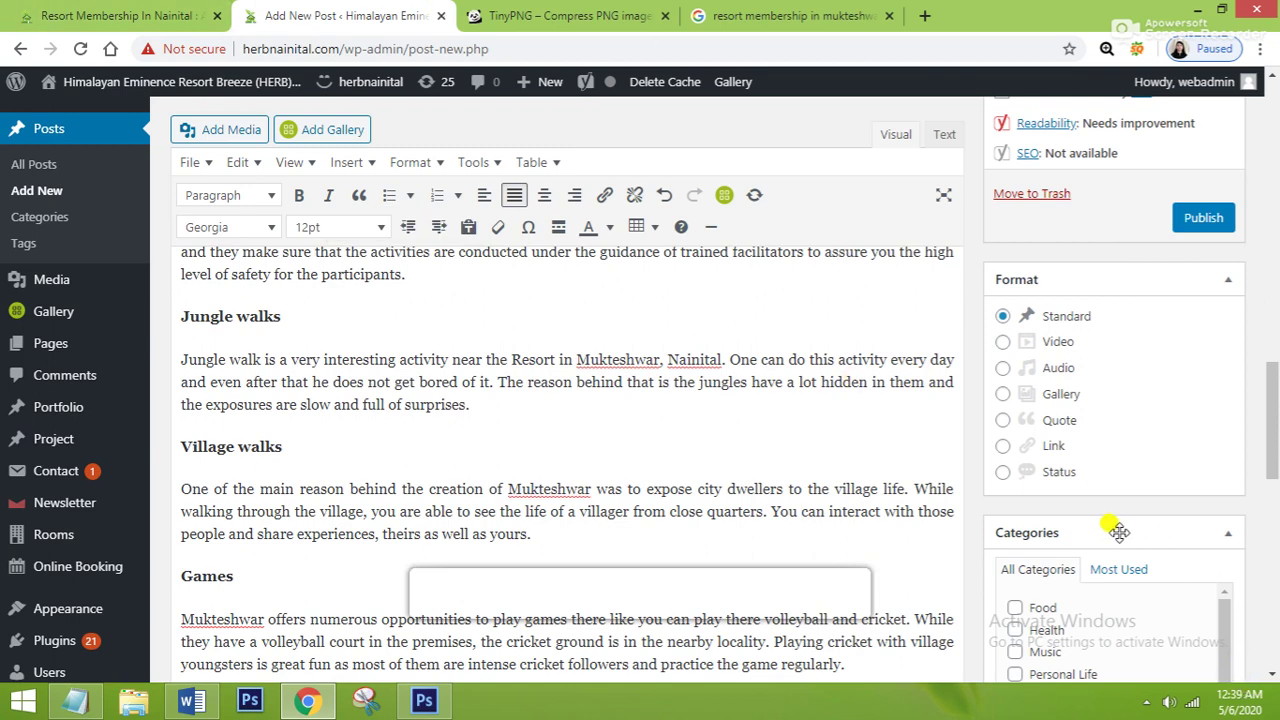
# Assign the post to the Resort and Travelling categories
pyautogui.scroll(-3, 1118, 532)
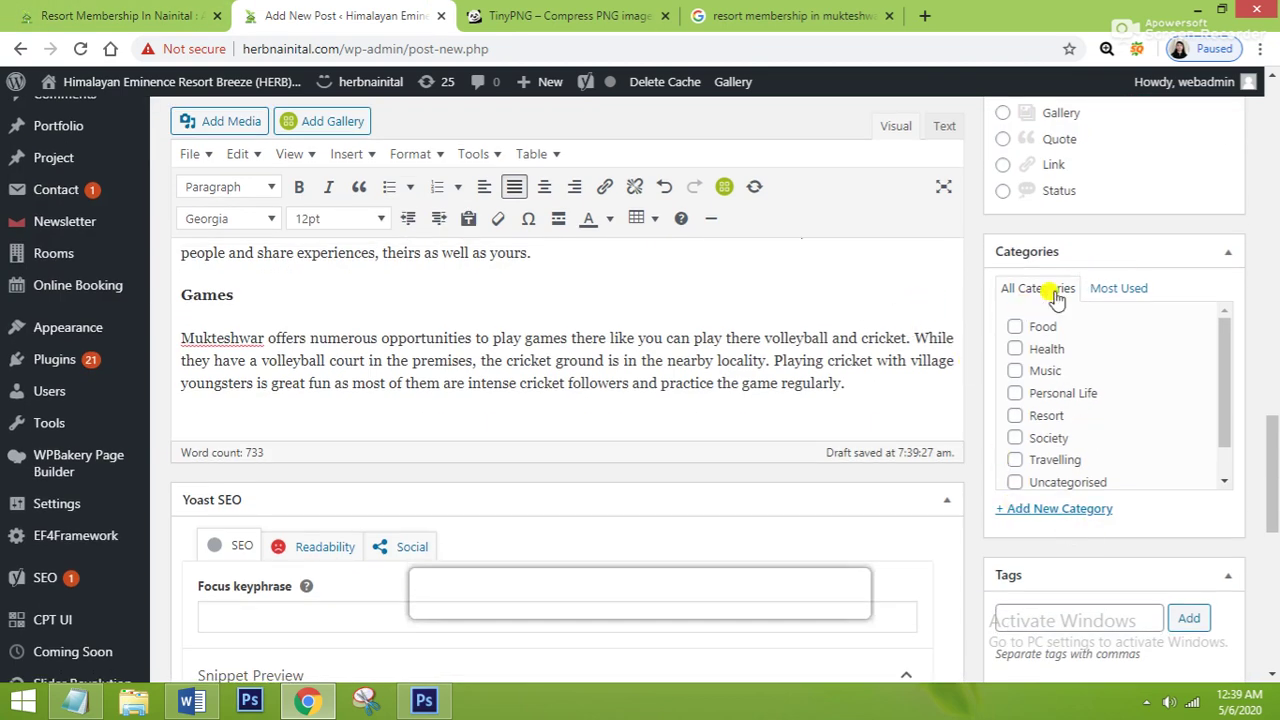
pyautogui.click(1015, 418)
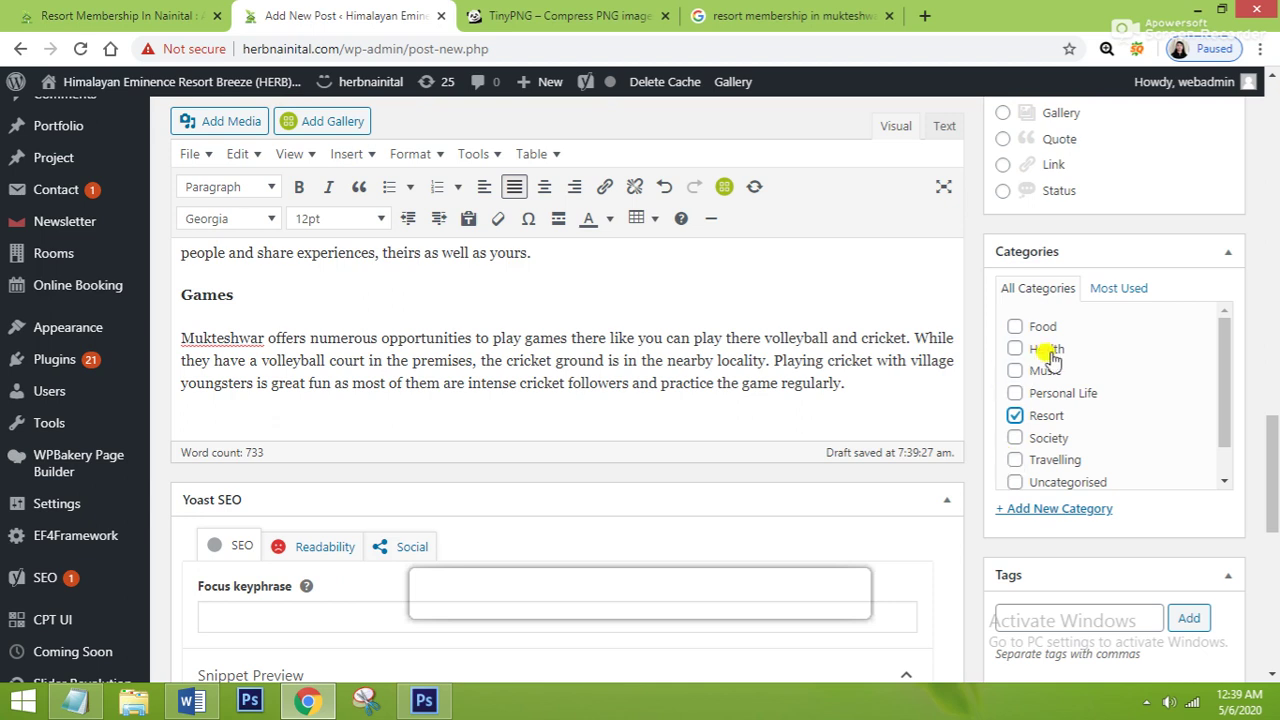
pyautogui.click(1015, 461)
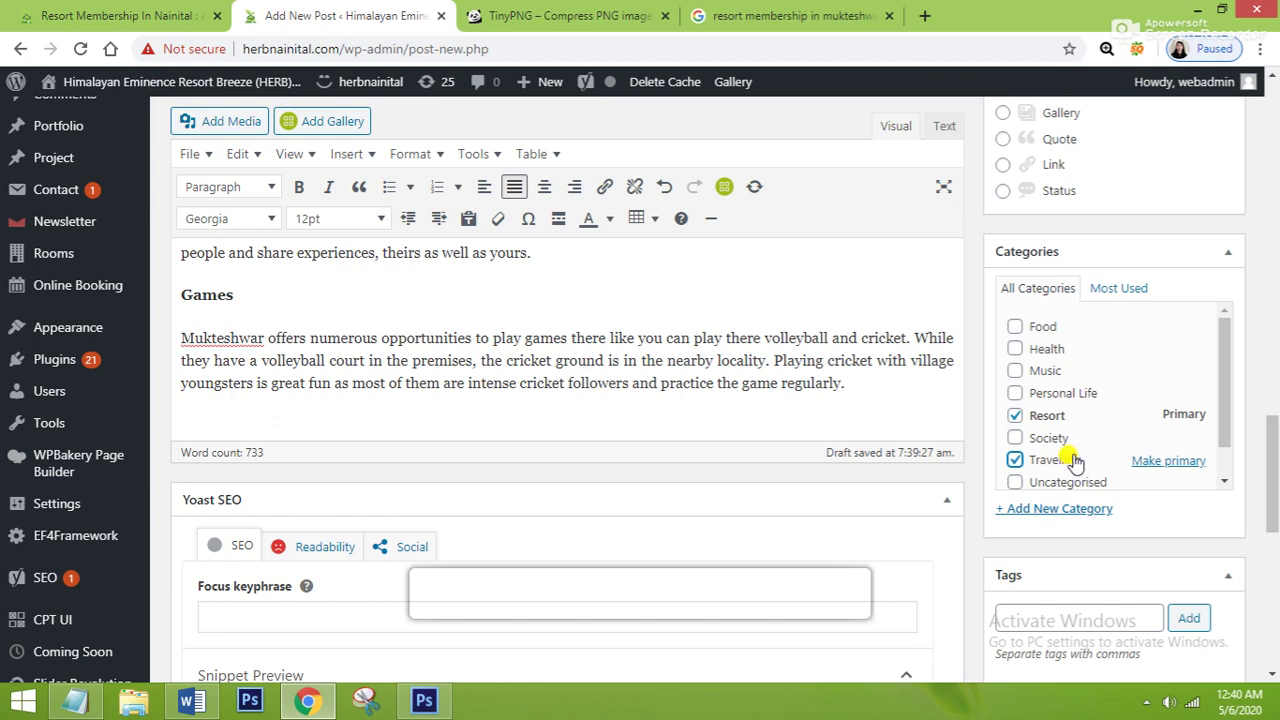
pyautogui.scroll(-1, 1071, 458)
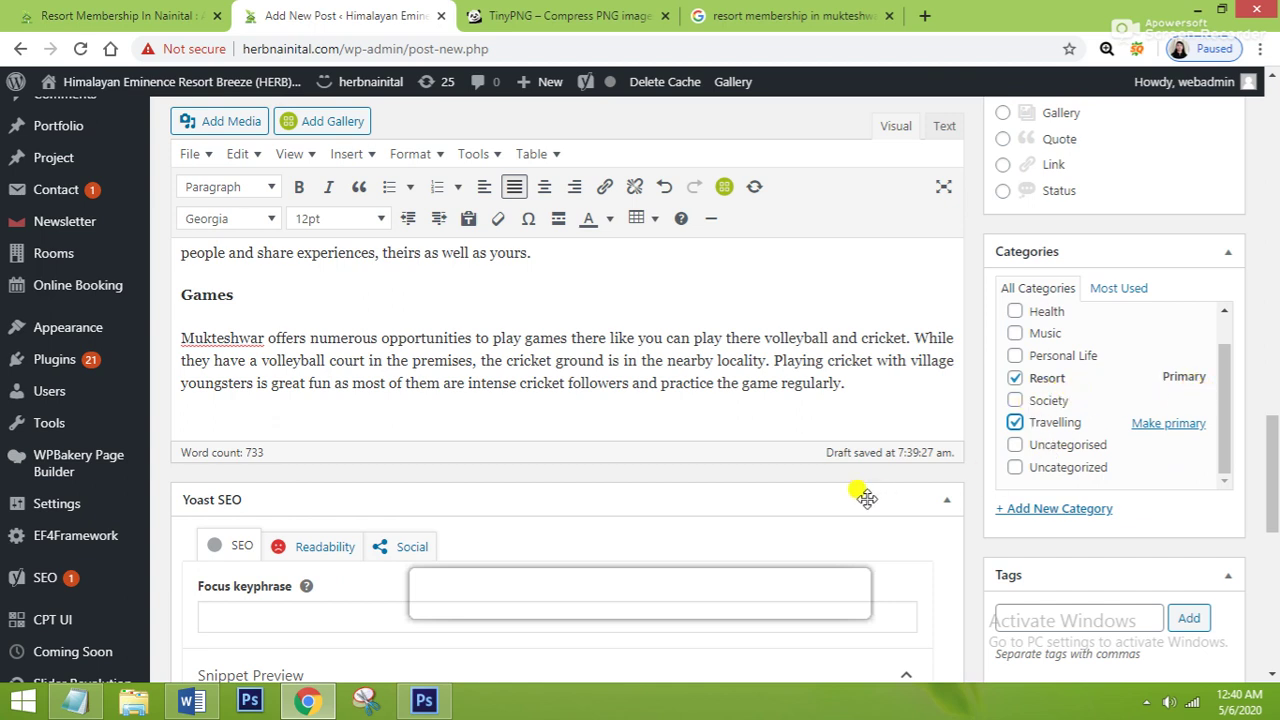
# Set the Yoast SEO focus keyphrase to "Best Resort In Mukteshwar Nainital", without a comma
pyautogui.scroll(-3, 494, 491)
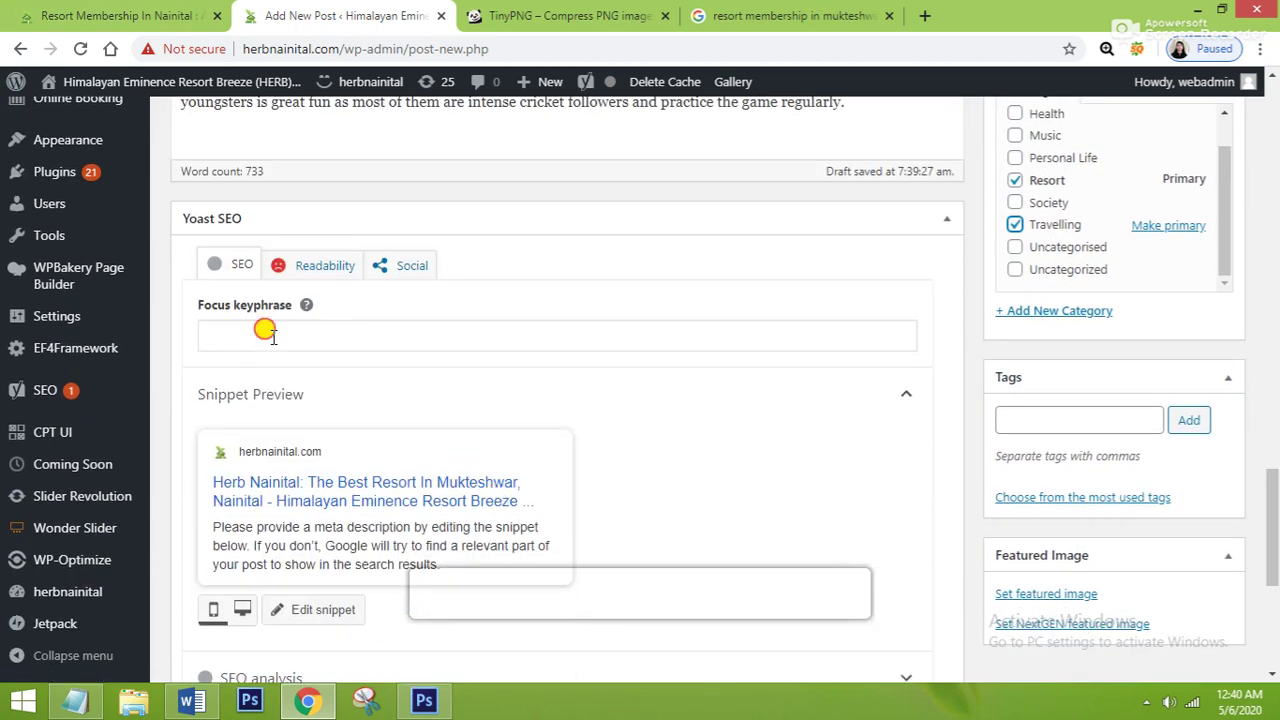
pyautogui.click(265, 332)
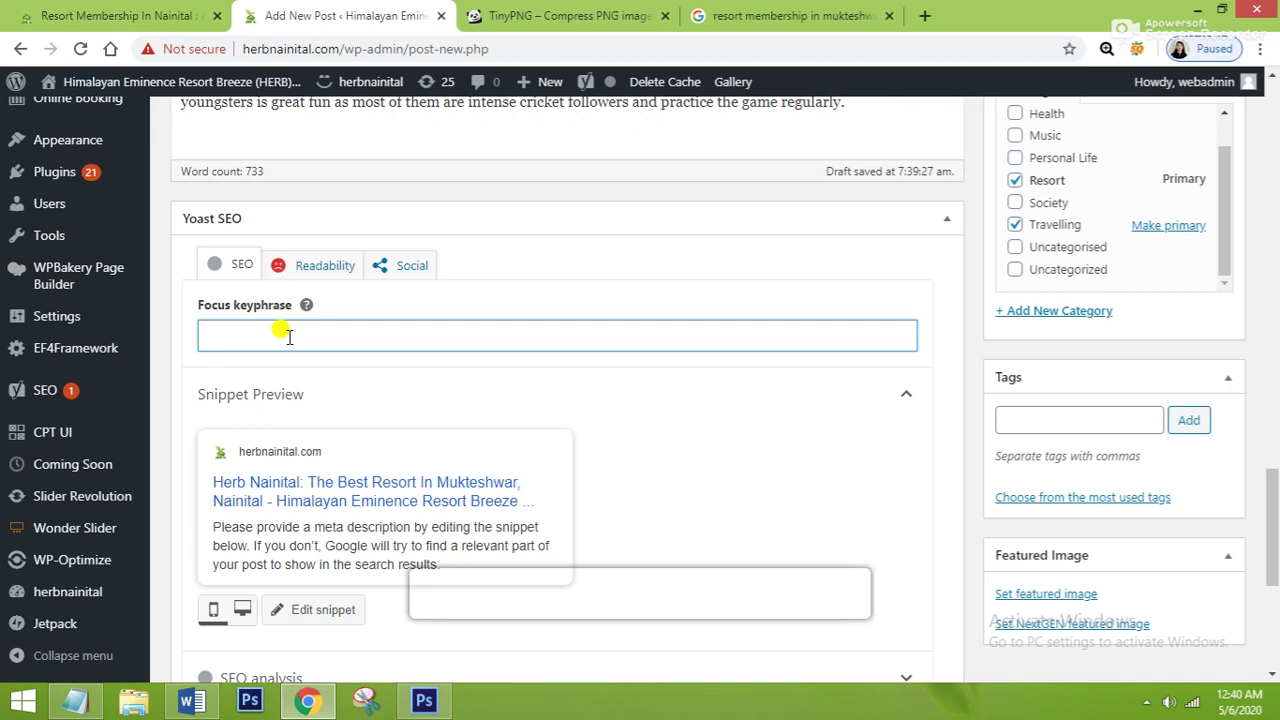
pyautogui.write('Best Re')
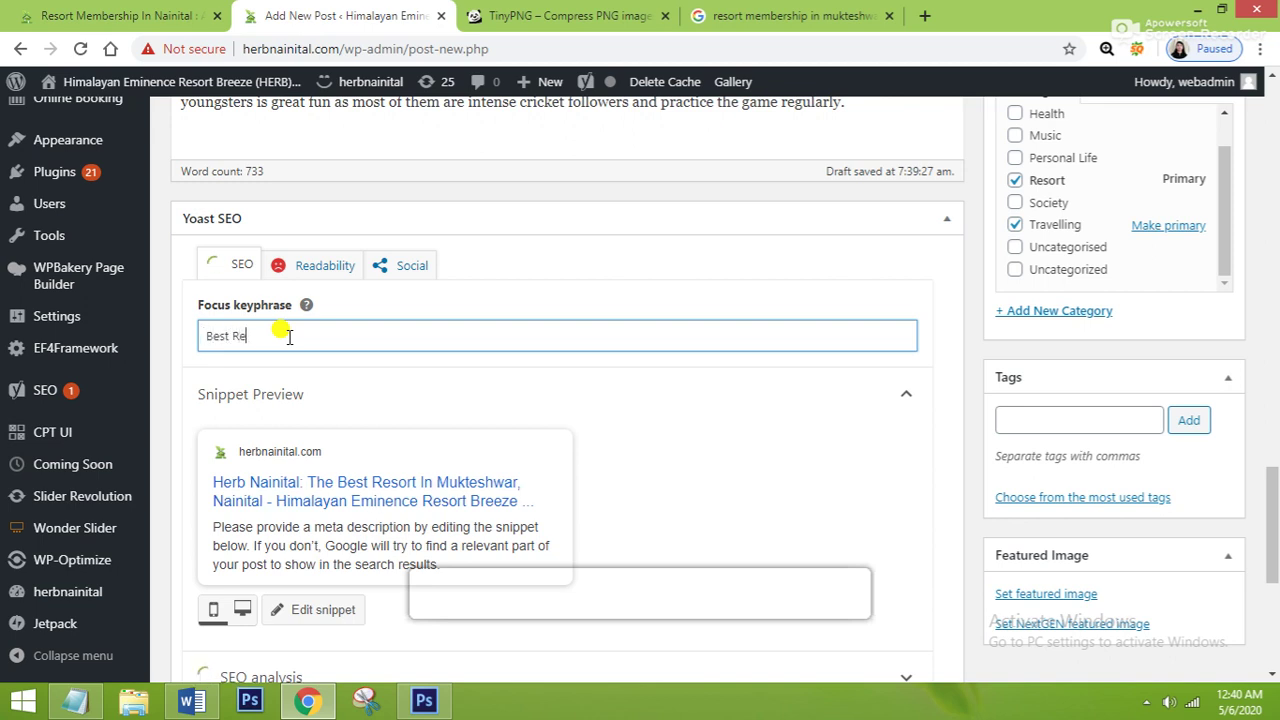
pyautogui.write('sort In Muk')
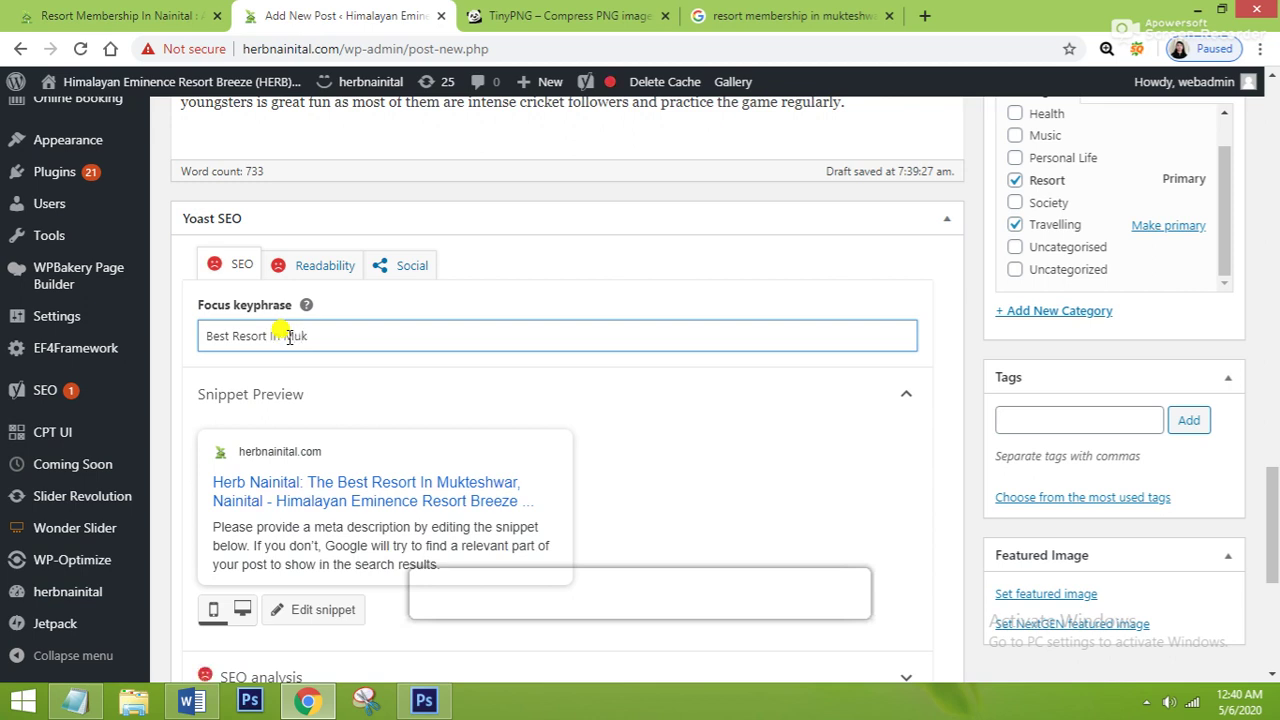
pyautogui.write('tesh')
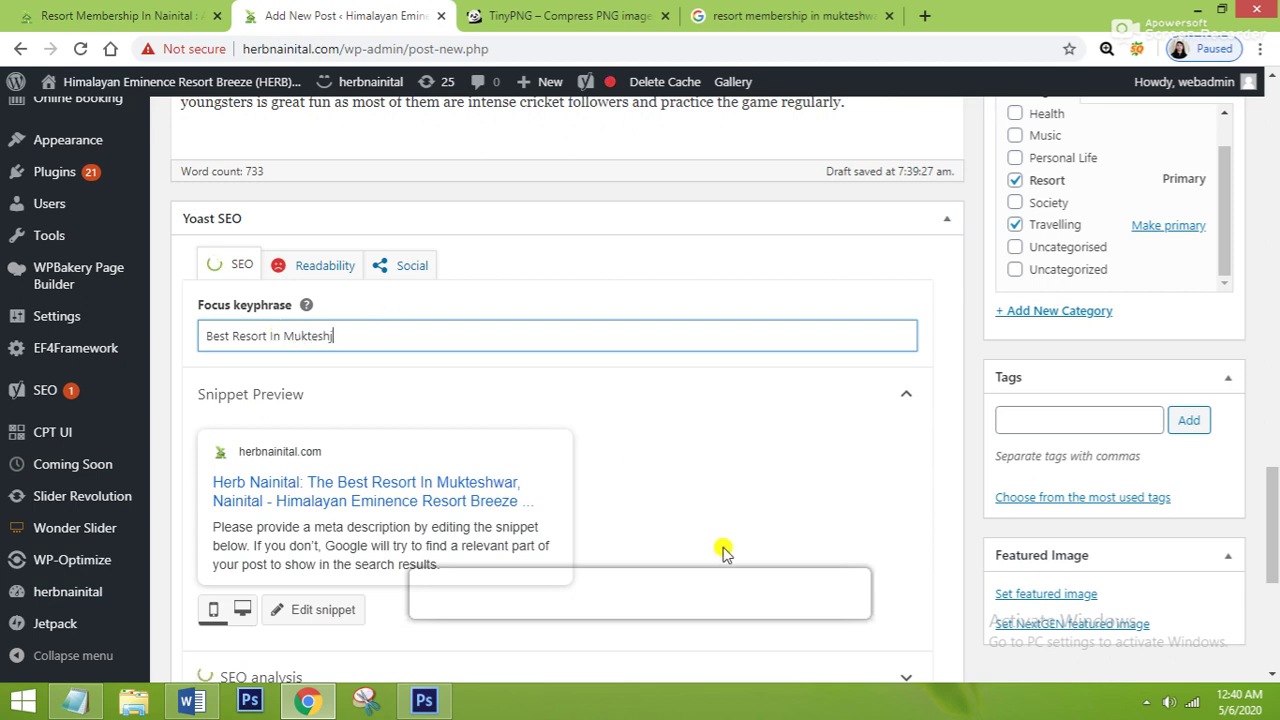
pyautogui.write('war Na')
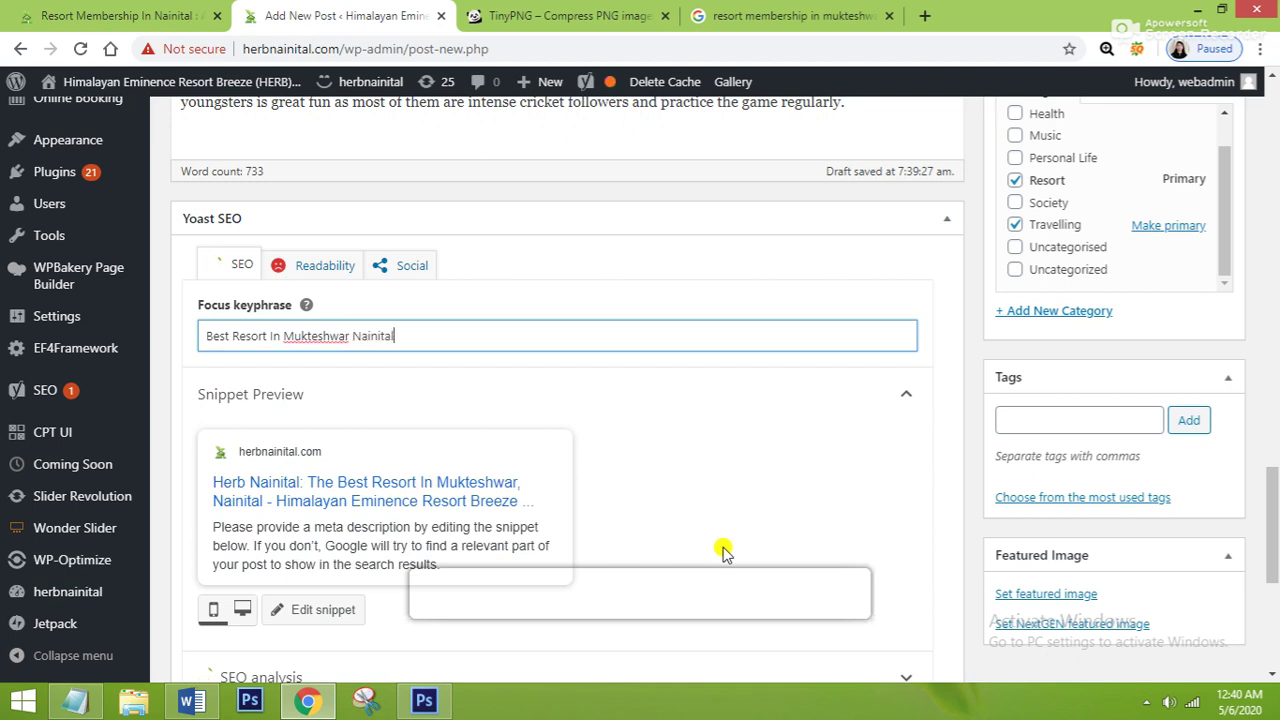
pyautogui.write('inital')
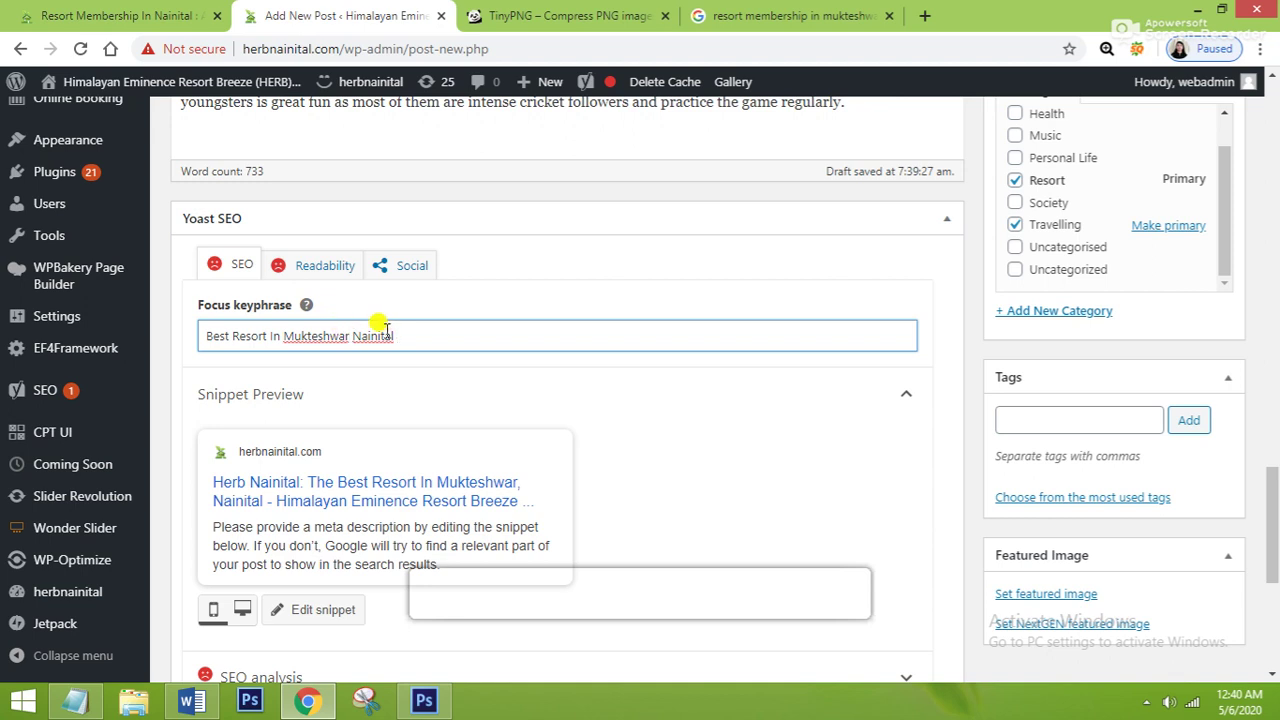
pyautogui.write(',')
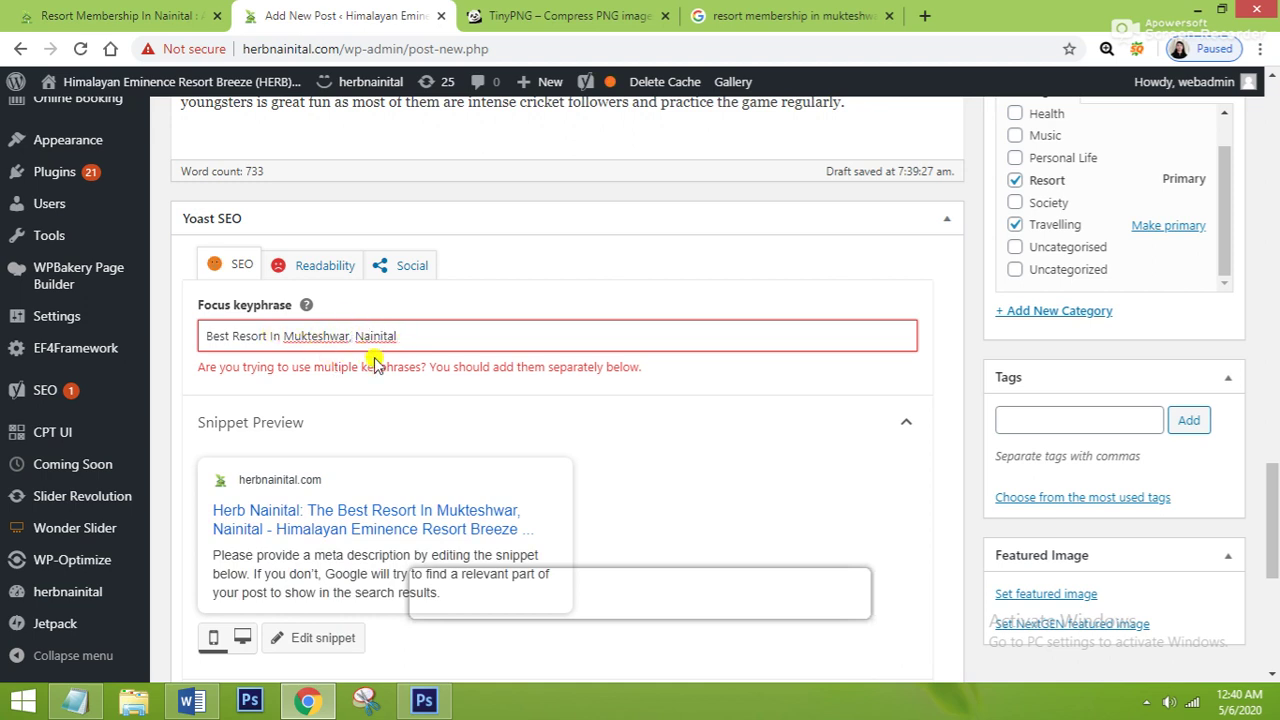
pyautogui.press('BackSpace')
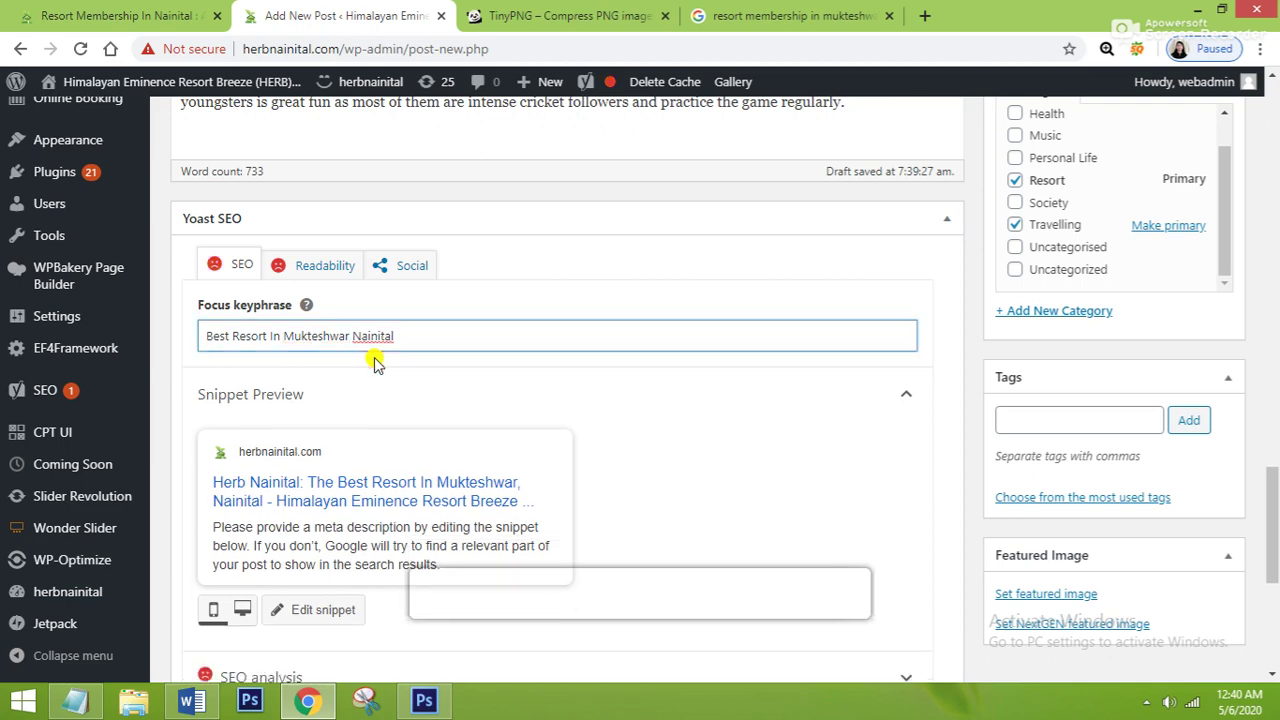
# Open the Yoast snippet for editing and clear all default variables from the SEO title
pyautogui.scroll(-2, 507, 358)
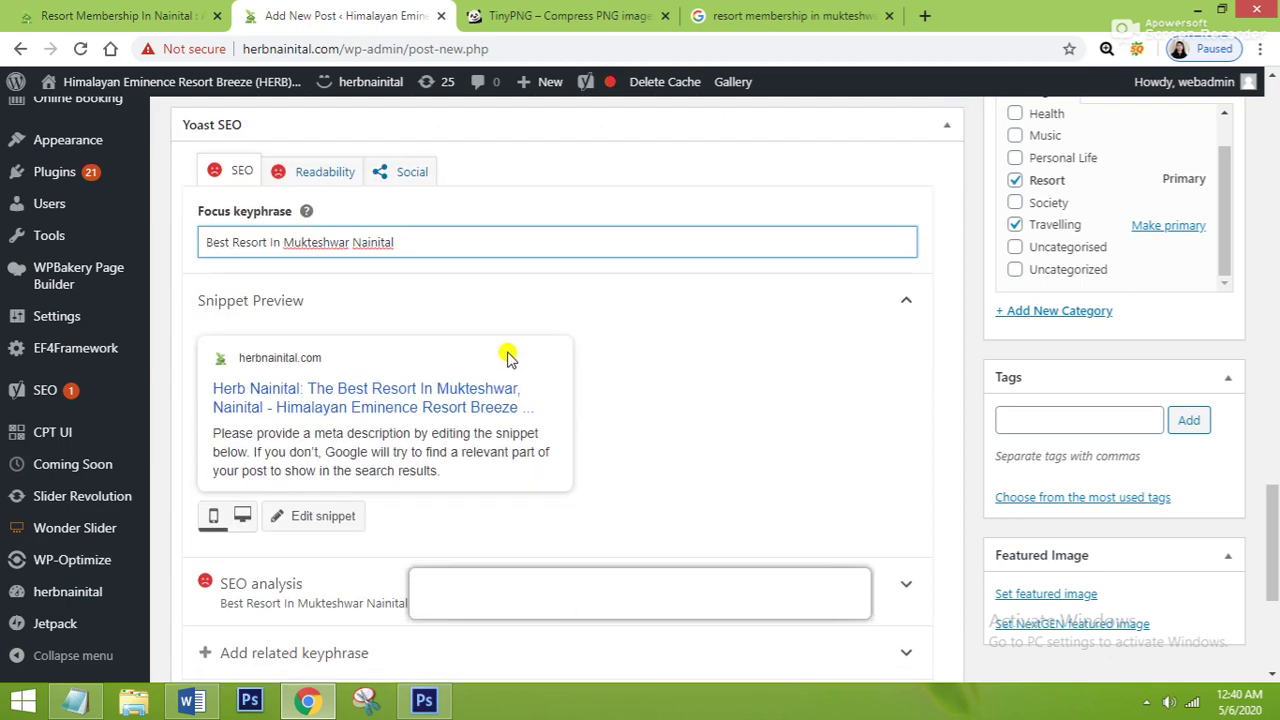
pyautogui.scroll(1, 485, 357)
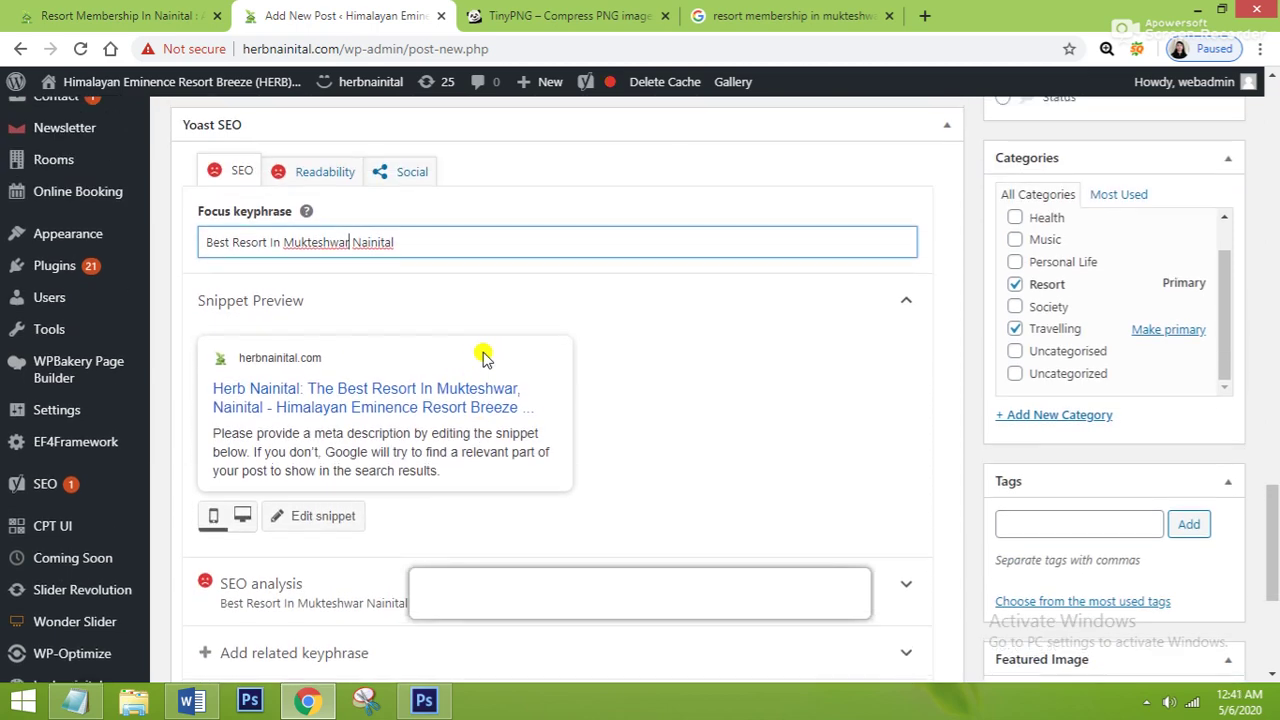
pyautogui.scroll(-1, 486, 355)
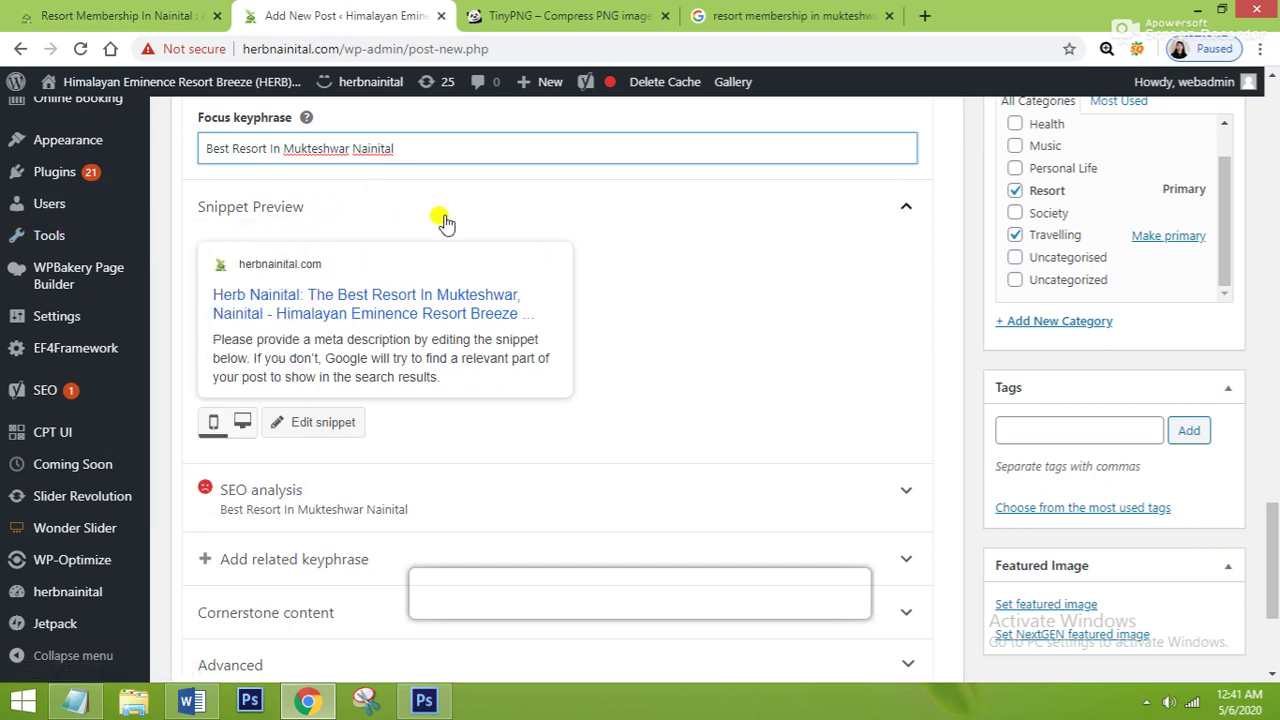
pyautogui.click(323, 425)
pyautogui.click(323, 425)
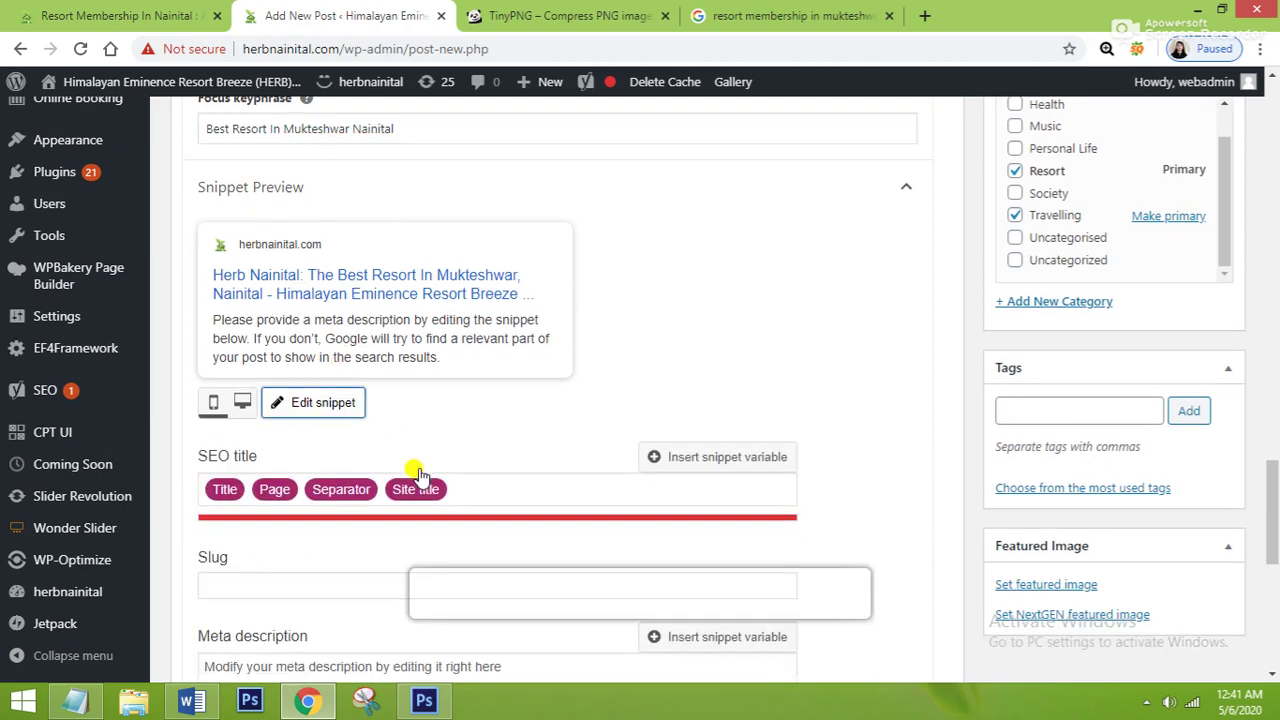
pyautogui.scroll(-3, 414, 486)
pyautogui.click(290, 228)
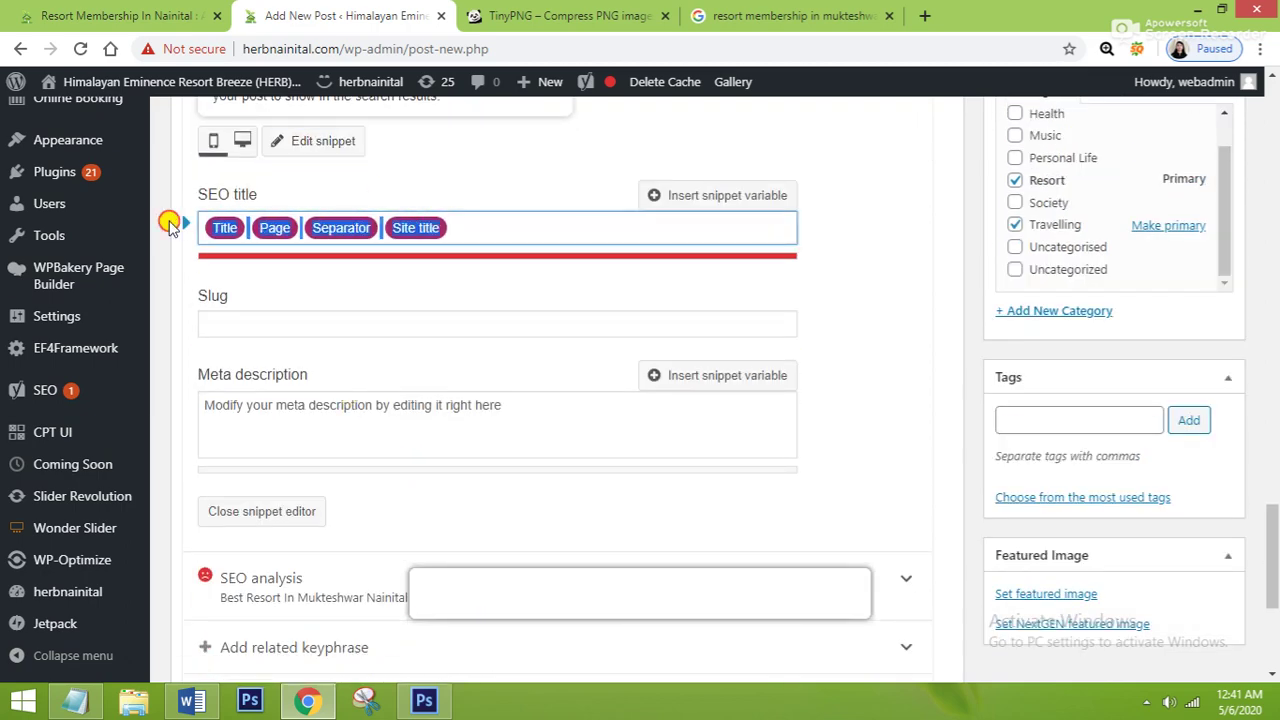
pyautogui.hotkey('ctrl', 'a')
pyautogui.press('BackSpace')
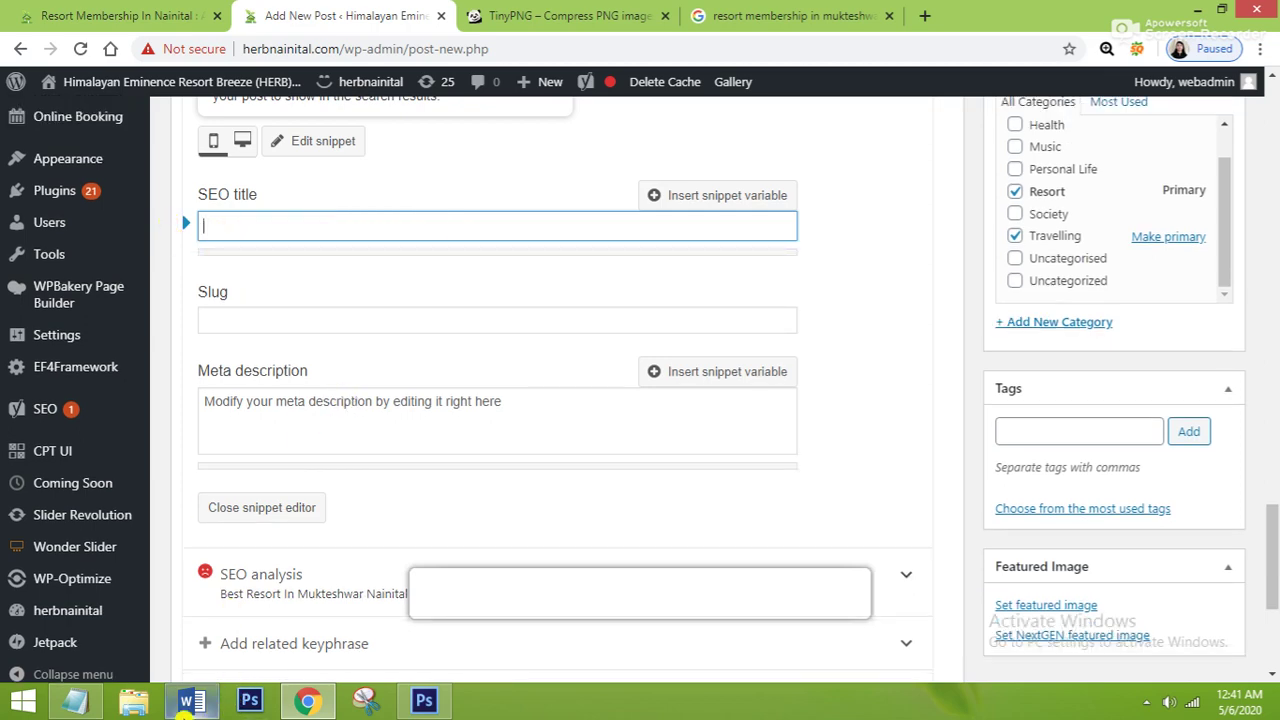
# Copy the title "Herb Nainital: The Best Resort in Mukteshwar, Nainital" from the Word document into the post's SEO title in Chrome
pyautogui.click(191, 701)
pyautogui.scroll(-2, 685, 460)
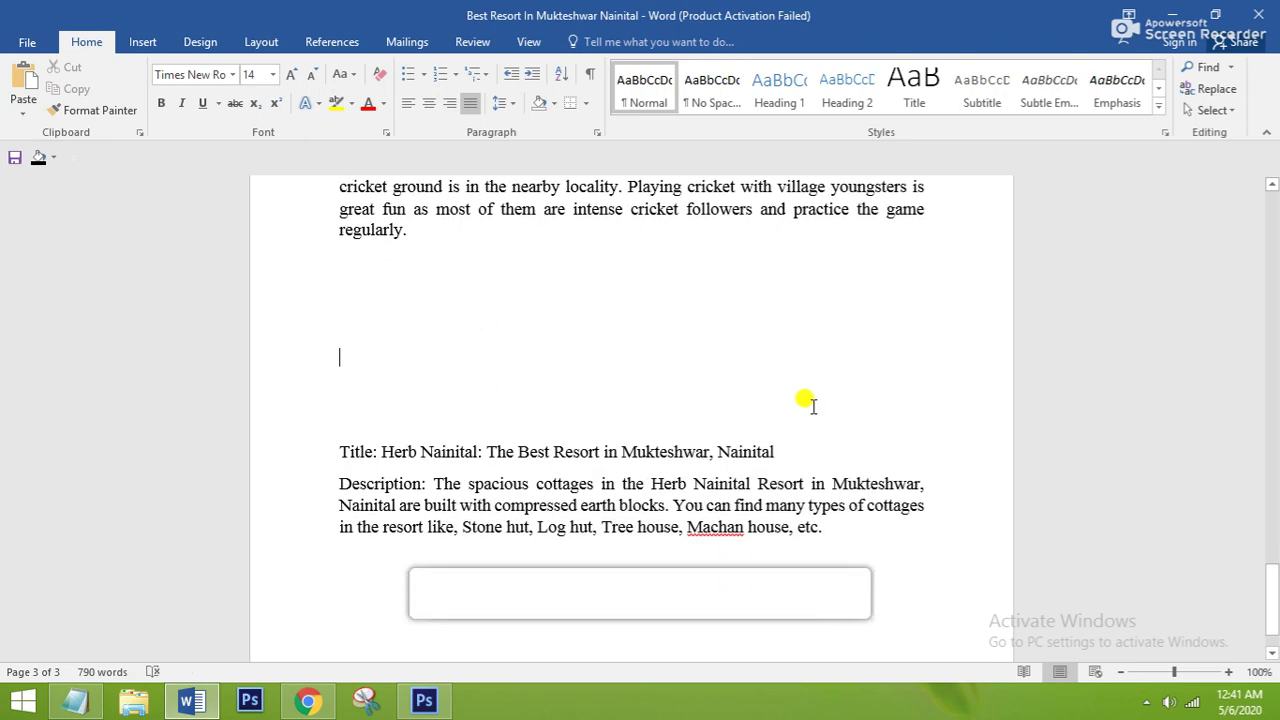
pyautogui.moveTo(786, 451); pyautogui.dragTo(390, 457)
pyautogui.hotkey('ctrl', 'c')
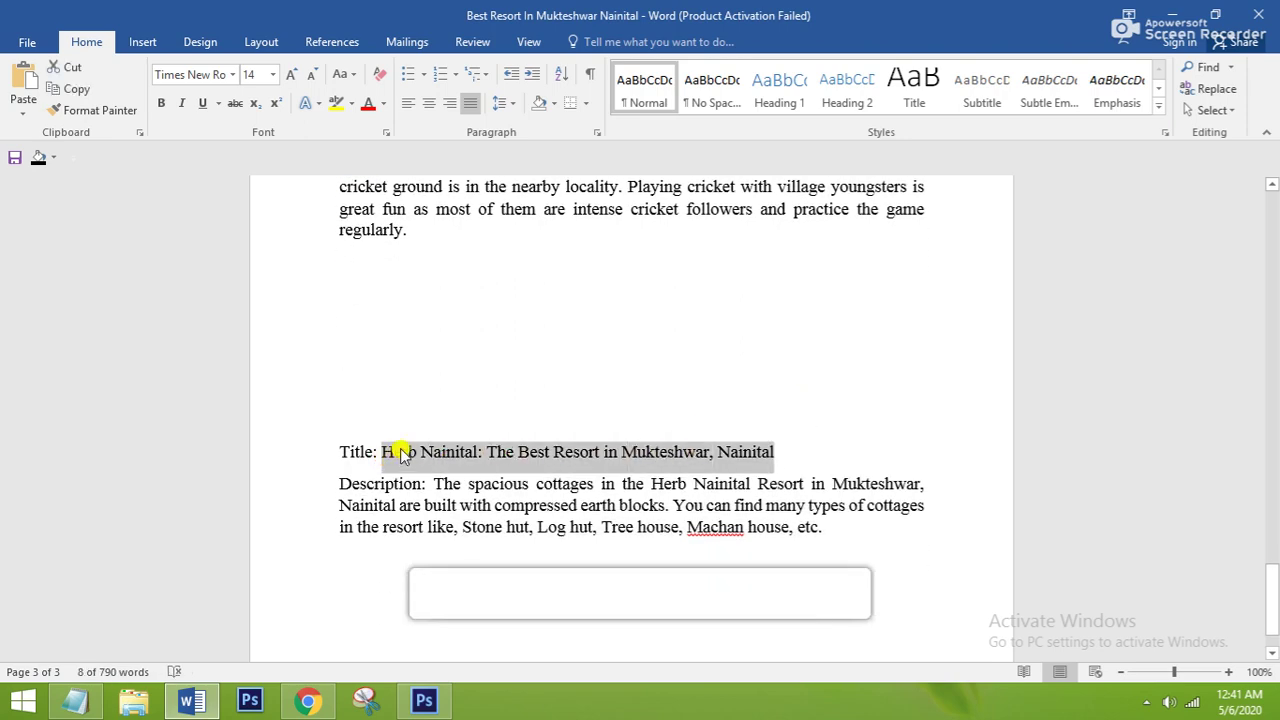
pyautogui.click(313, 705)
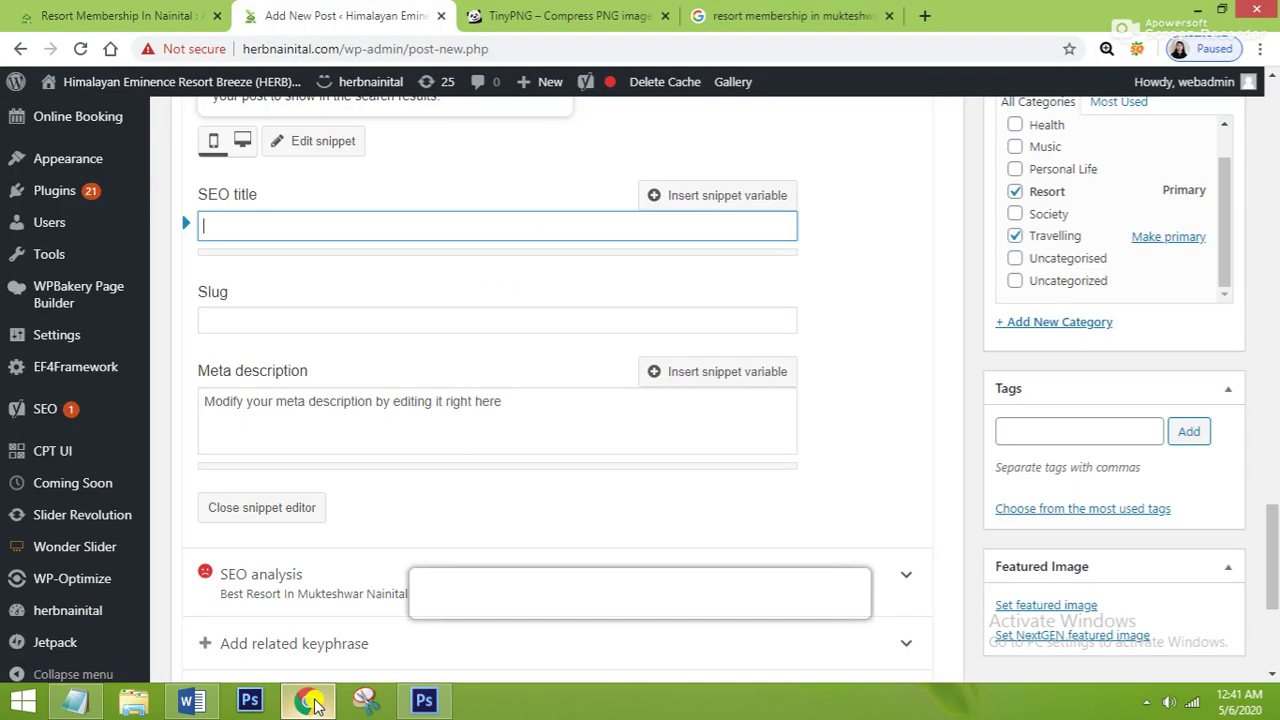
pyautogui.hotkey('ctrl', 'v')
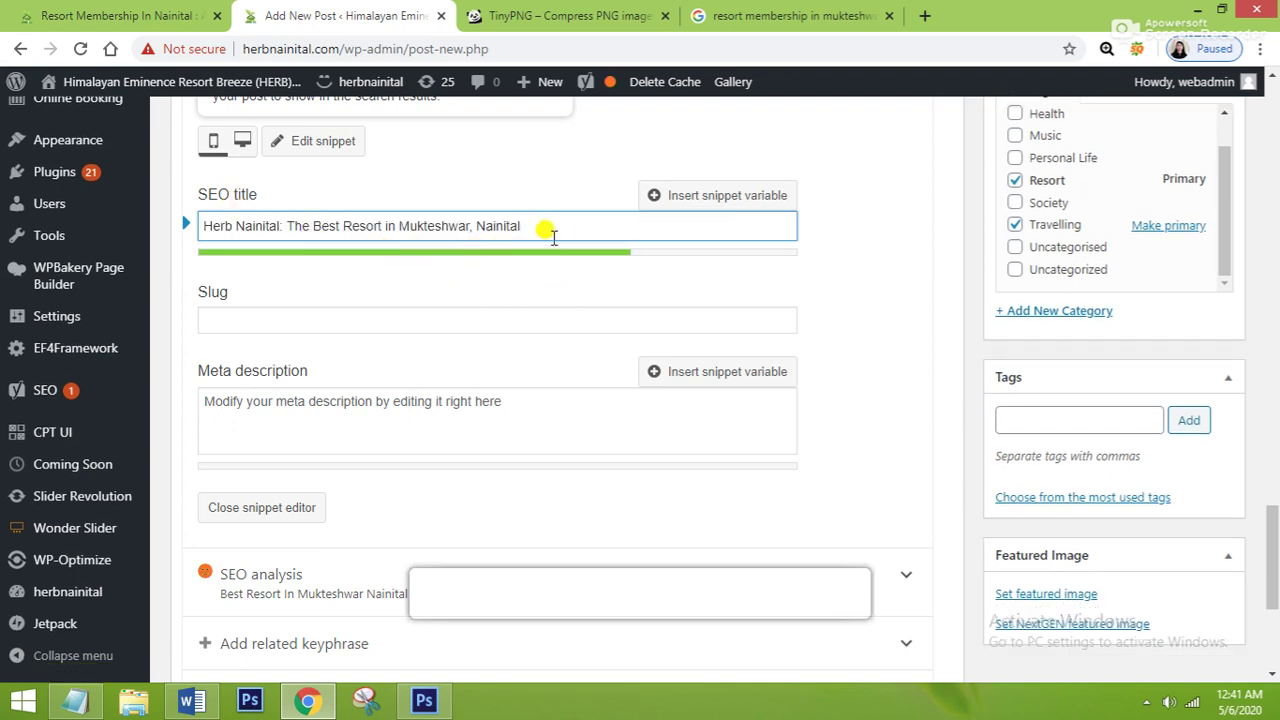
# Delete the final word "Nainital" from the SEO title
pyautogui.moveTo(562, 234); pyautogui.dragTo(480, 234)
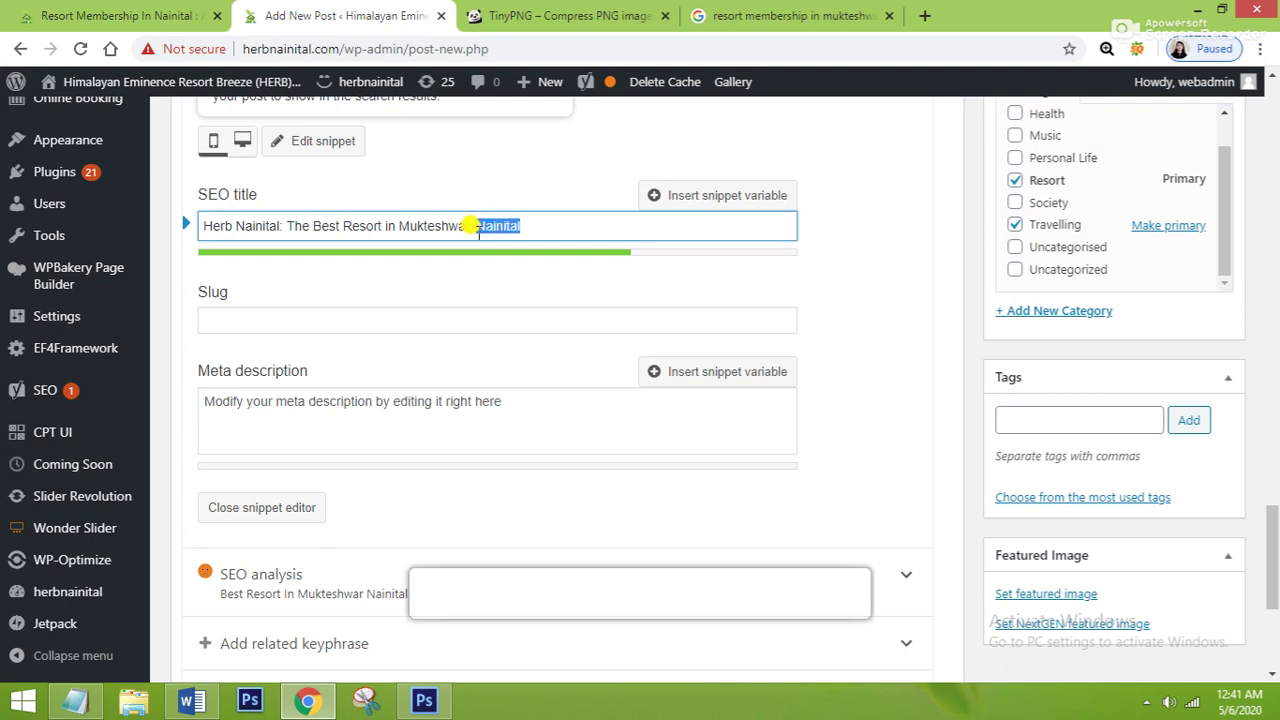
pyautogui.press('BackSpace')
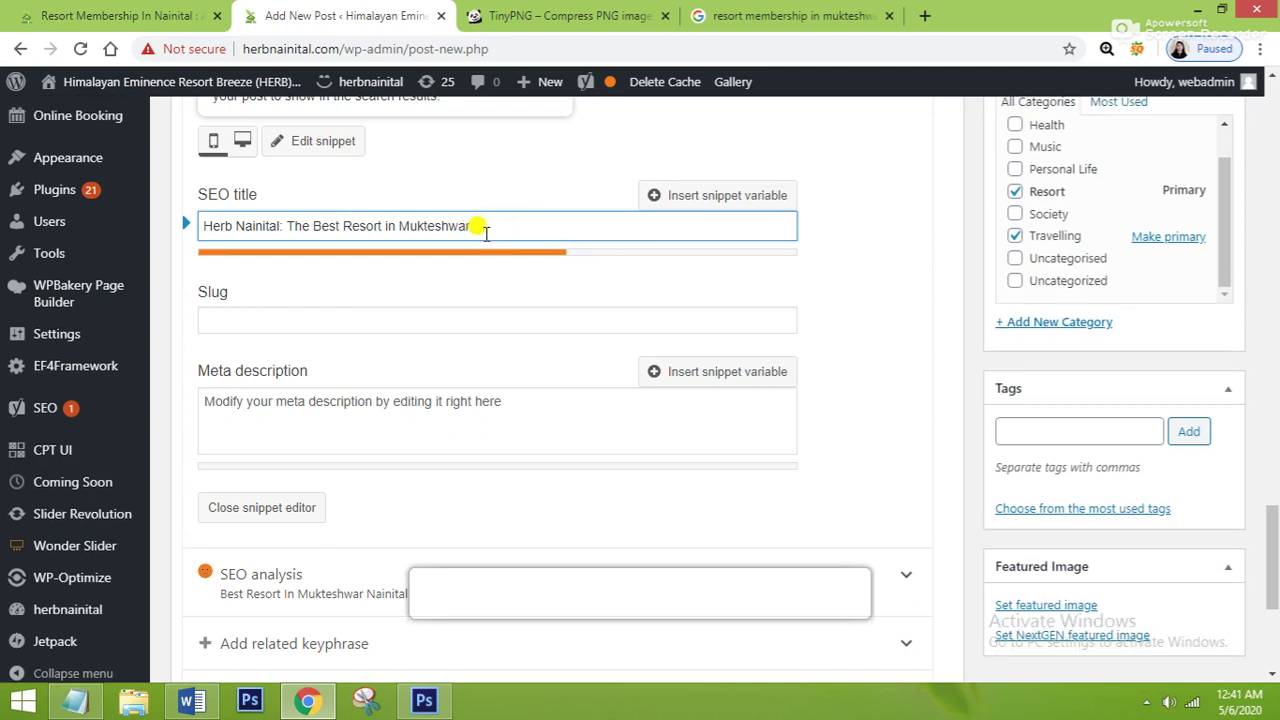
# Undo the last SEO title deletion and copy the description paragraph from the Word document into the post's meta description in Chrome
pyautogui.hotkey('ctrl', 'z')
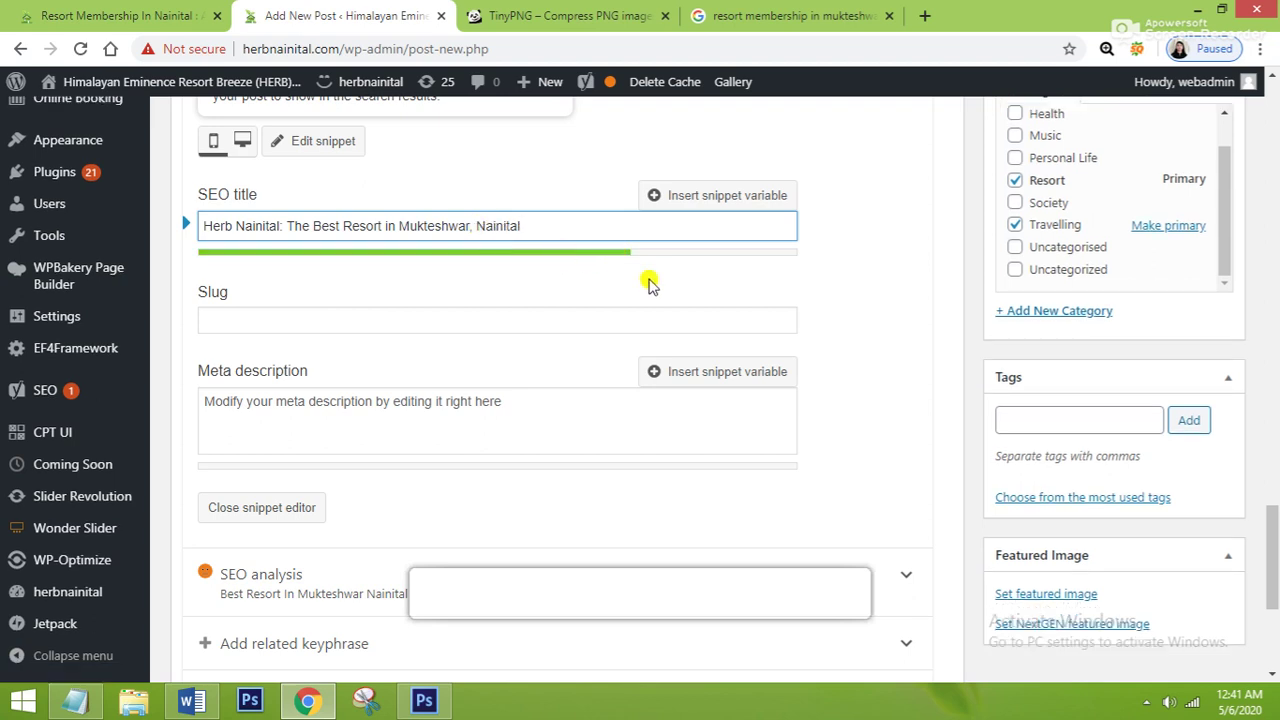
pyautogui.scroll(-1, 648, 285)
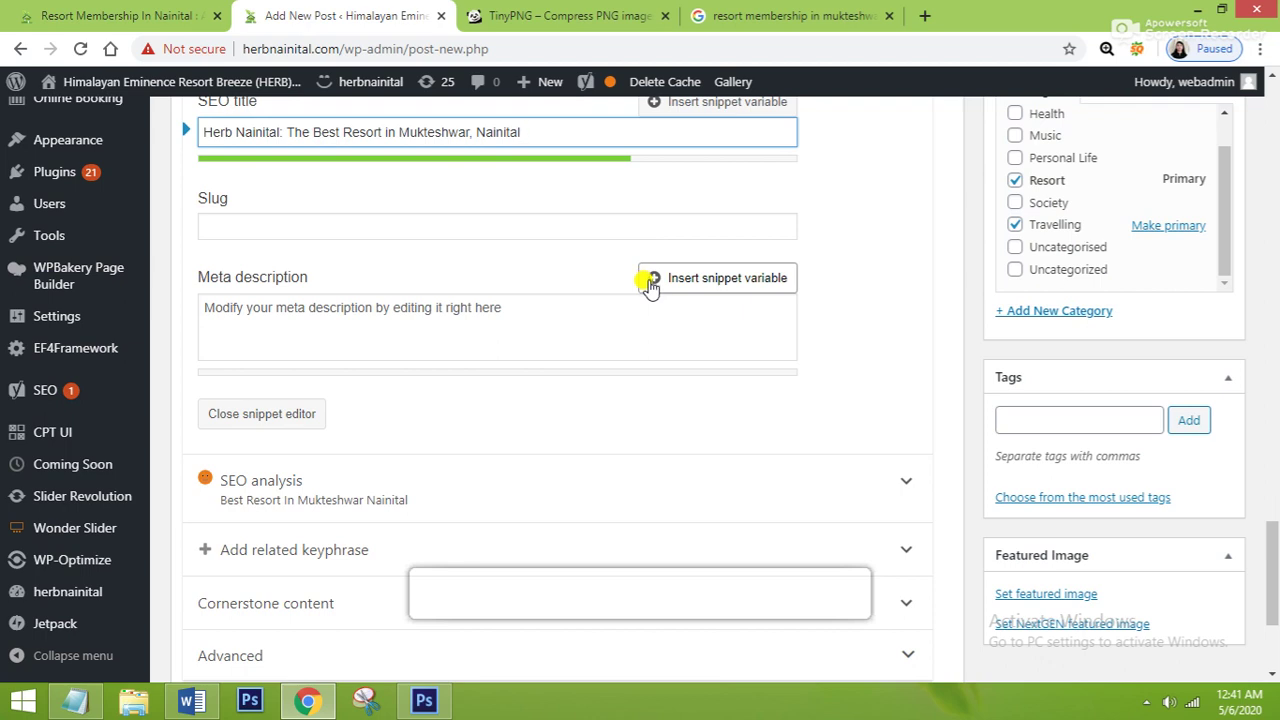
pyautogui.click(312, 322)
pyautogui.click(192, 700)
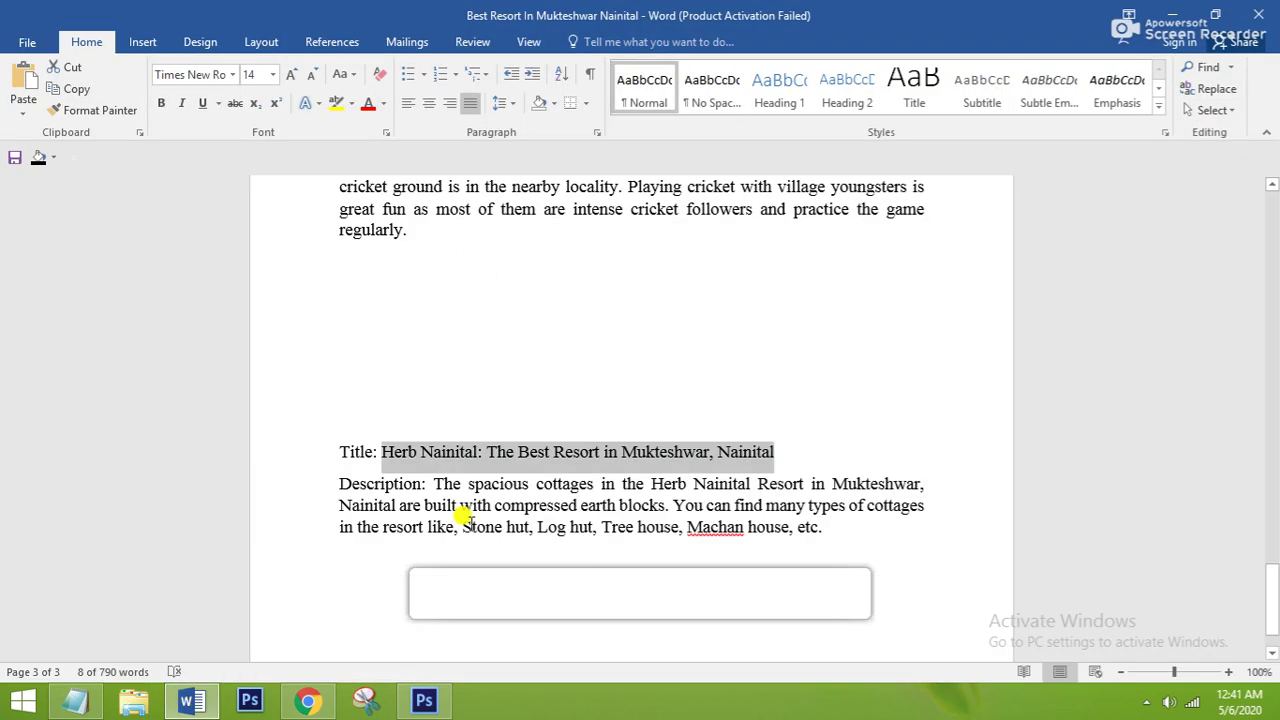
pyautogui.click(581, 478)
pyautogui.moveTo(436, 485); pyautogui.dragTo(866, 536)
pyautogui.hotkey('ctrl', 'c')
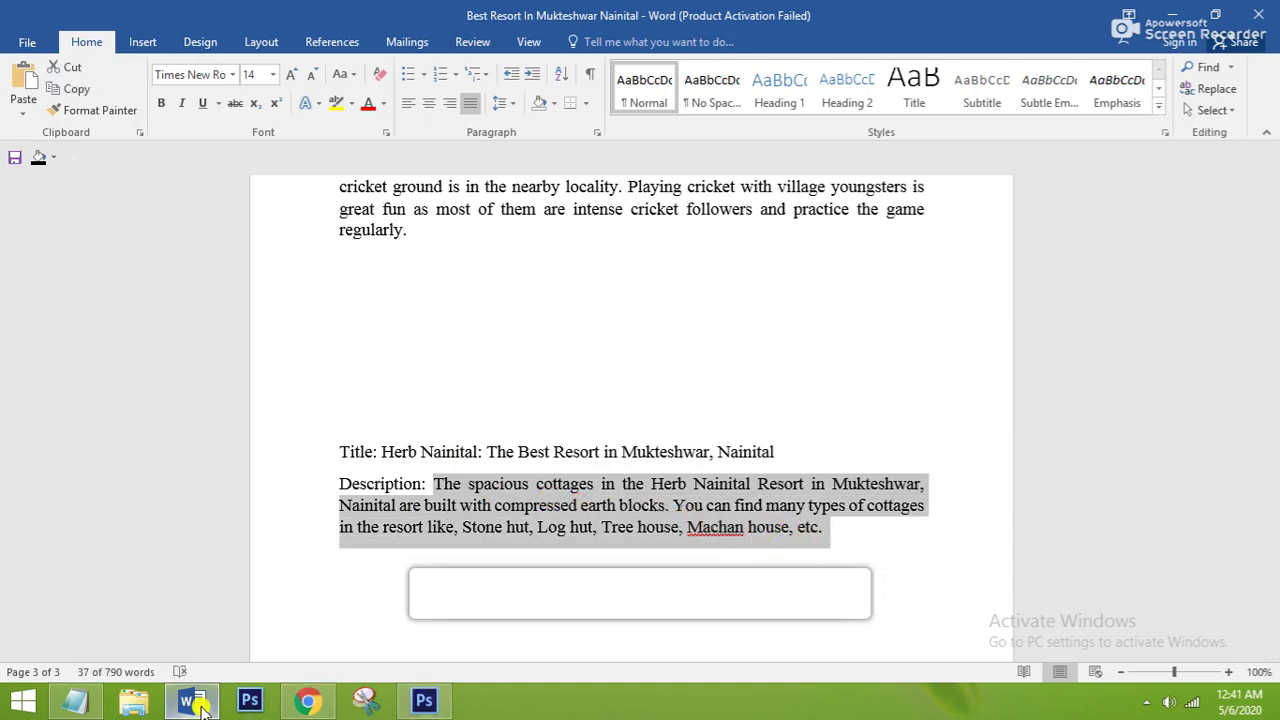
pyautogui.click(312, 702)
pyautogui.hotkey('ctrl', 'v')
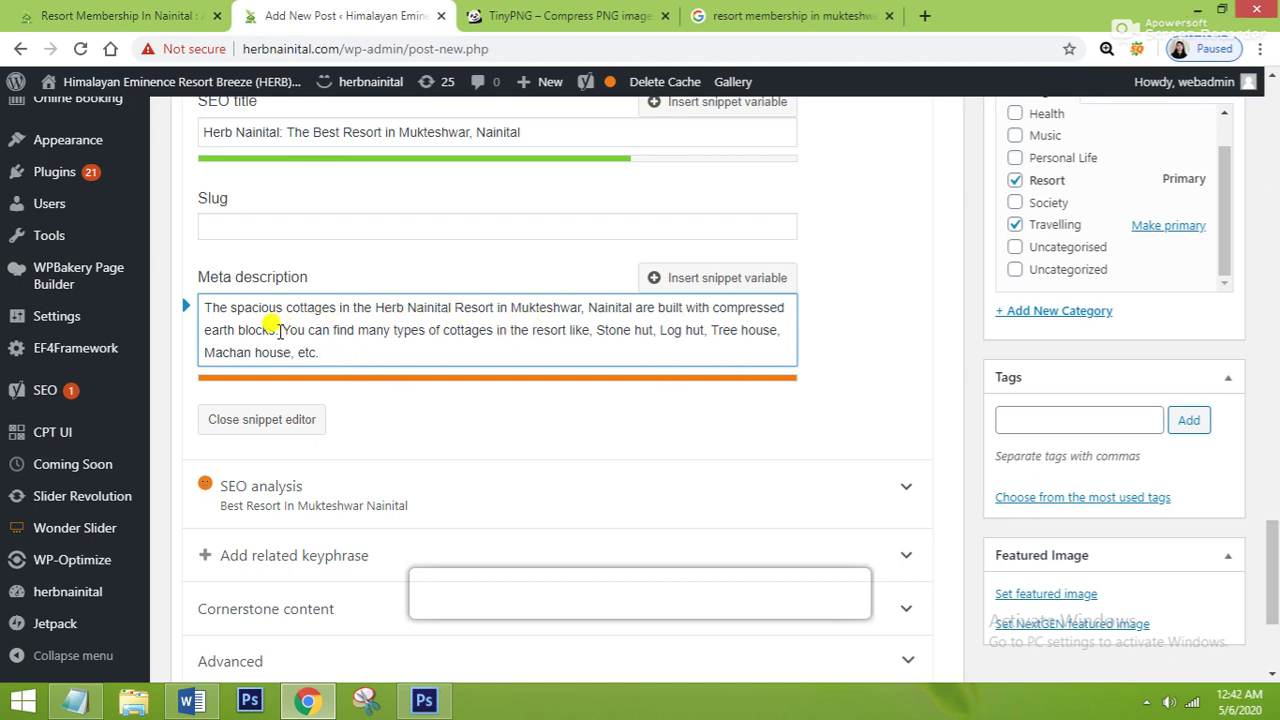
pyautogui.moveTo(285, 331); pyautogui.dragTo(320, 349)
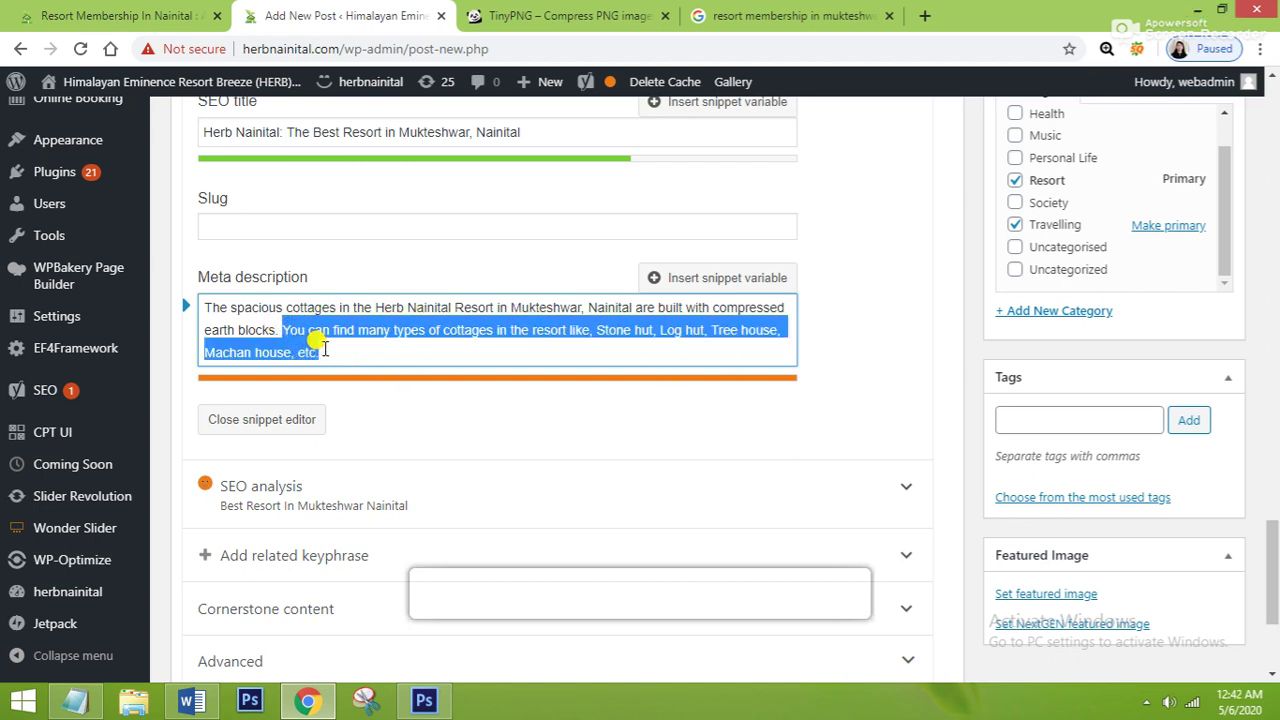
pyautogui.press('BackSpace')
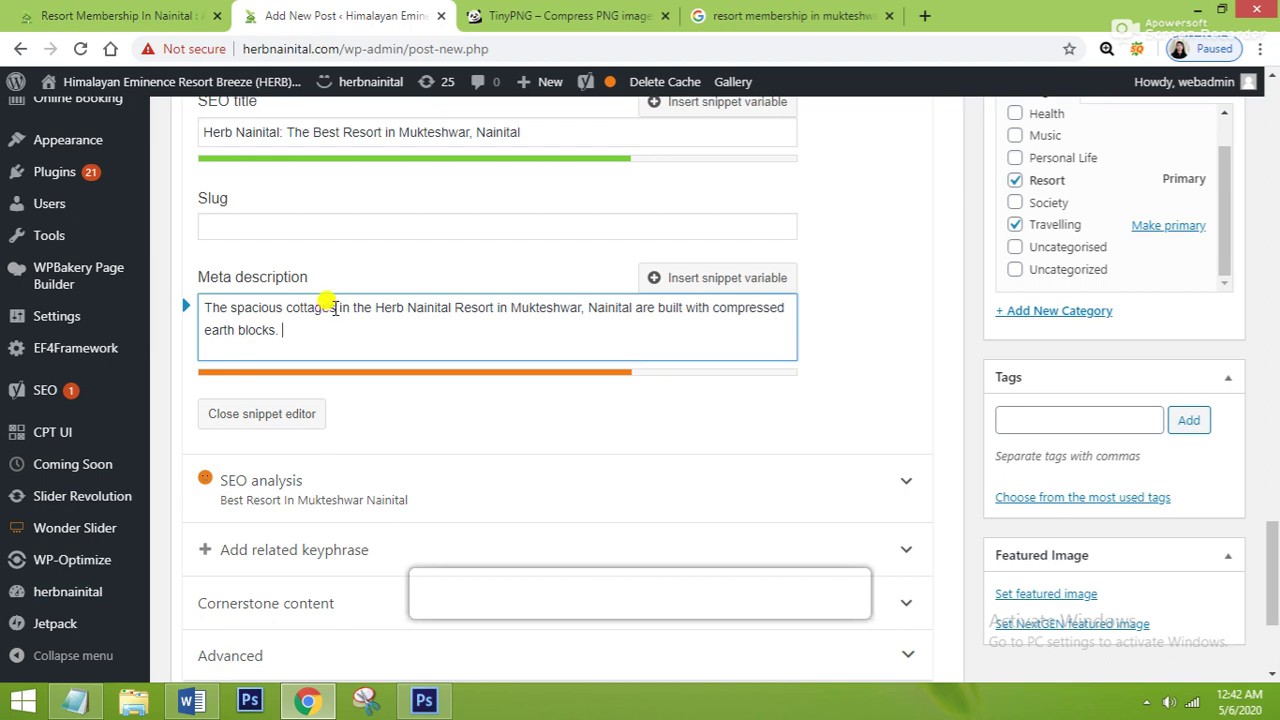
pyautogui.hotkey('ctrl', 'z')
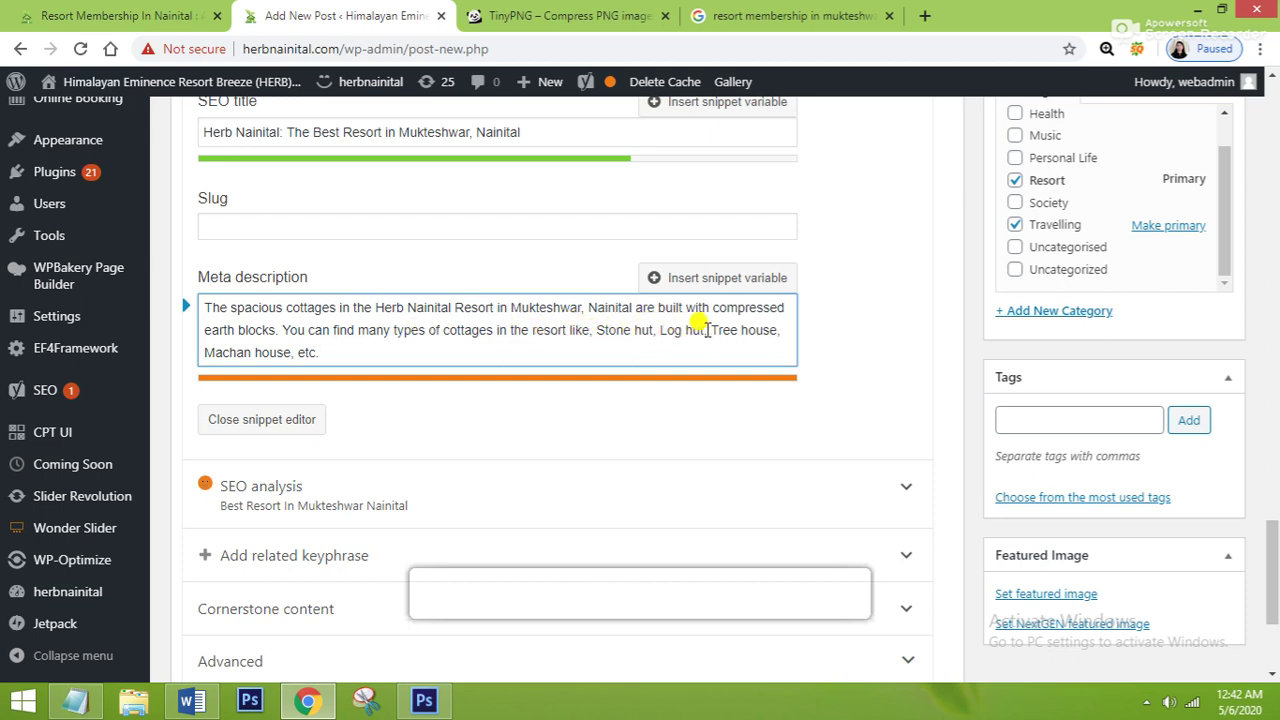
# In the meta description, remove "Tree house, Machan house," and move "like, Stone hut, Log hut, etc." to directly after "The spacious cottages"
pyautogui.moveTo(709, 330); pyautogui.dragTo(296, 352)
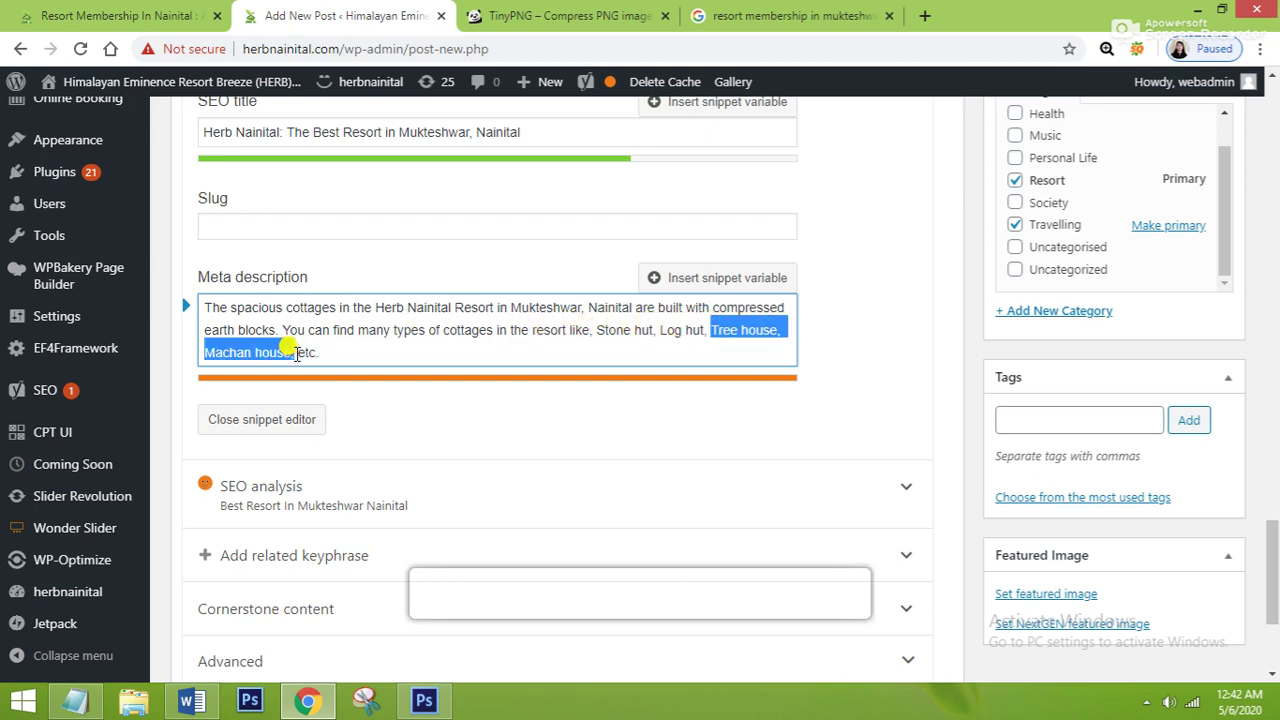
pyautogui.press('BackSpace')
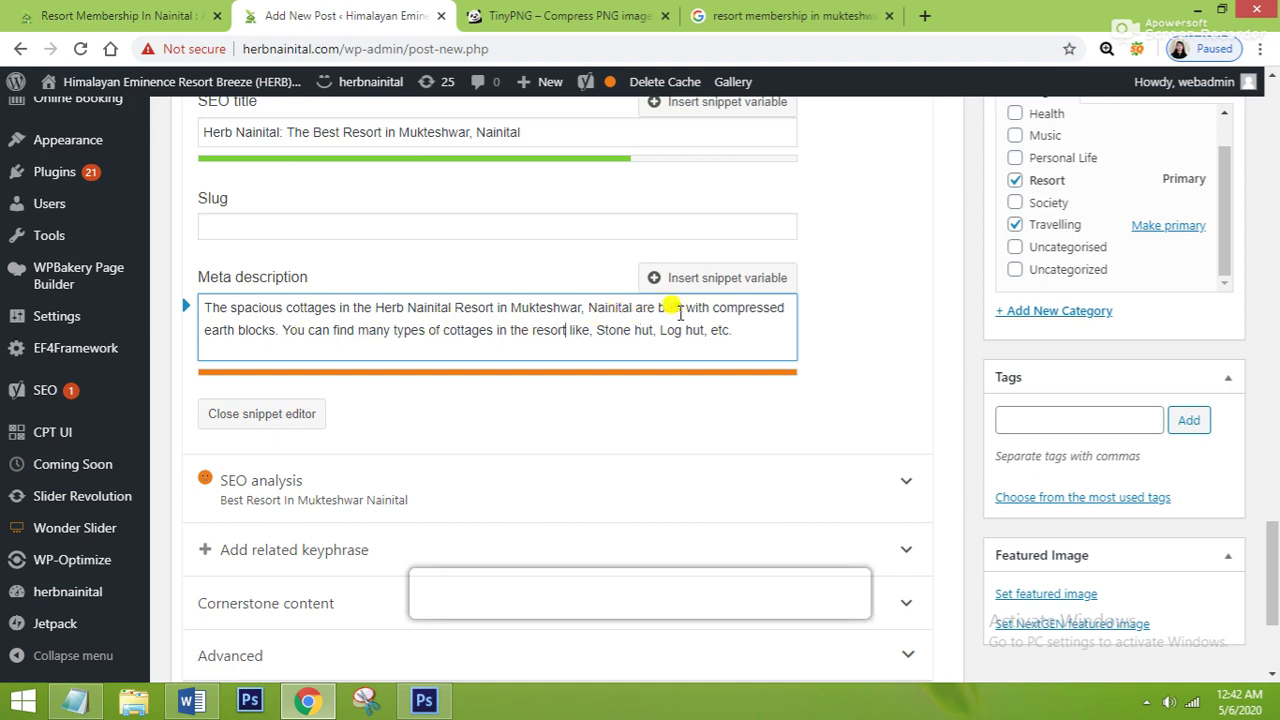
pyautogui.moveTo(569, 328); pyautogui.dragTo(735, 330)
pyautogui.hotkey('ctrl', 'c')
pyautogui.press('BackSpace')
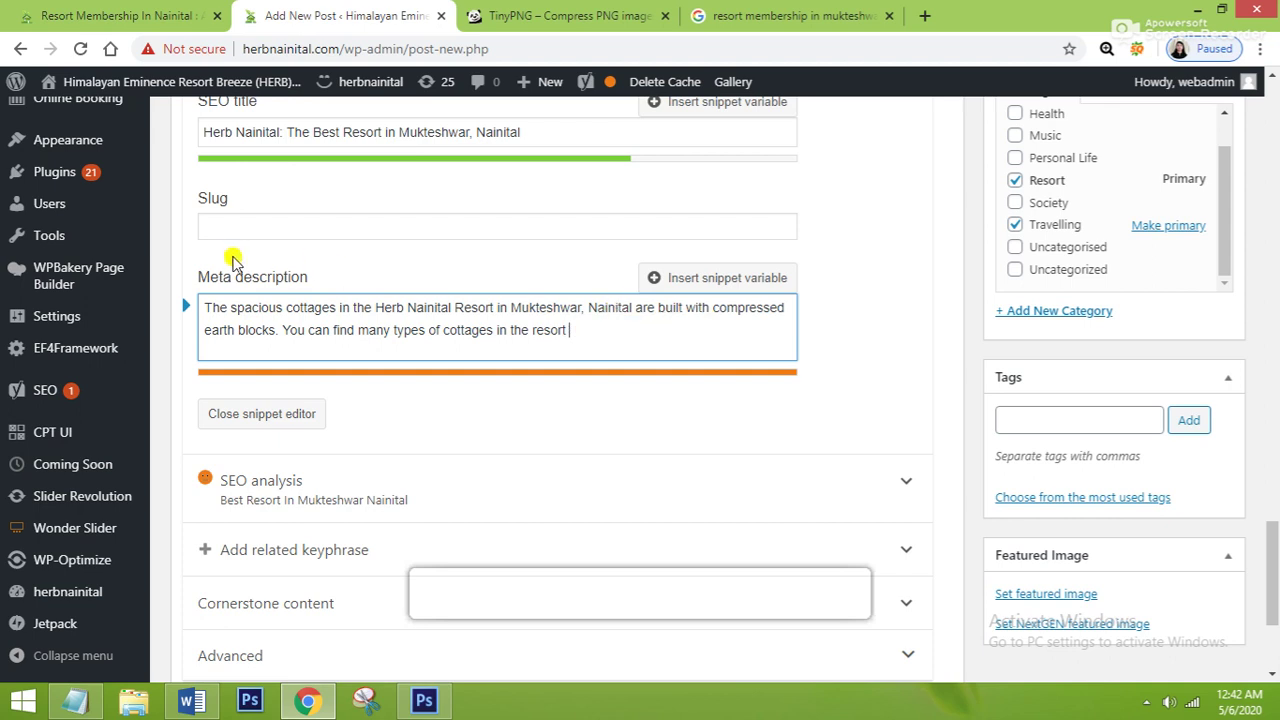
pyautogui.click(337, 308)
pyautogui.hotkey('ctrl', 'v')
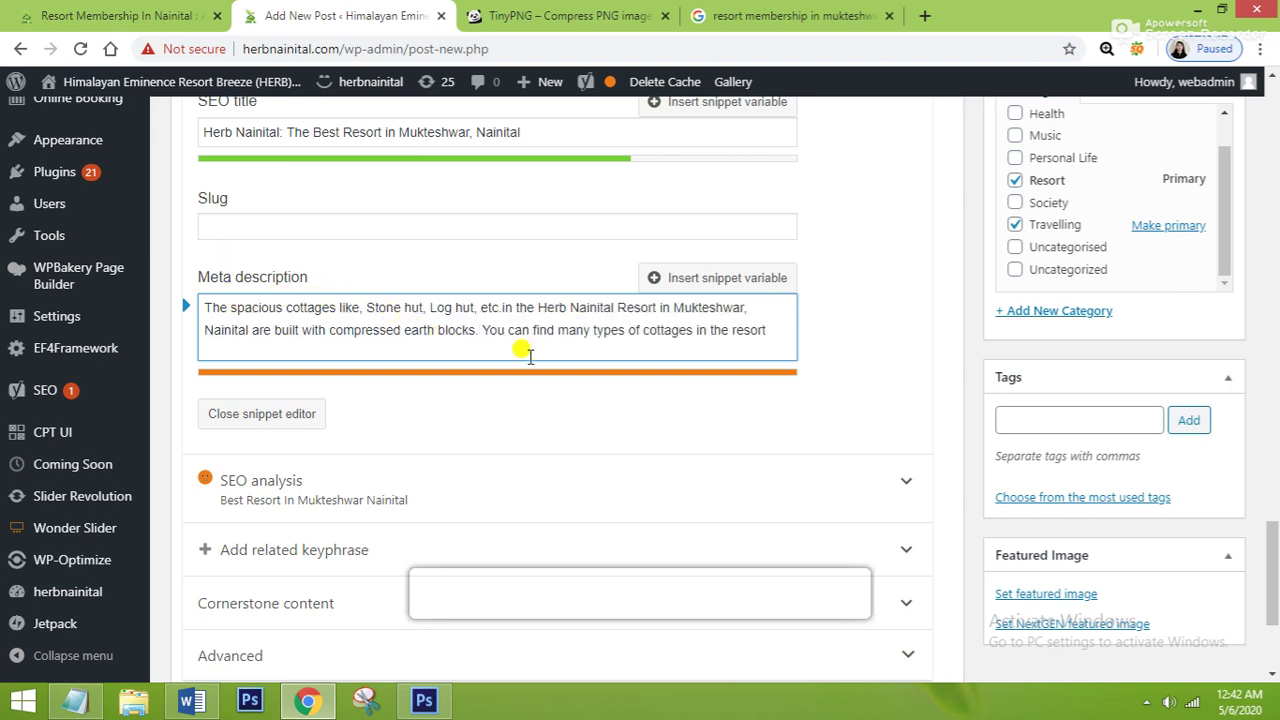
# Delete the trailing text "You can find many types of cottages in the resort" from the meta description
pyautogui.write('.')
pyautogui.moveTo(484, 330); pyautogui.dragTo(846, 337)
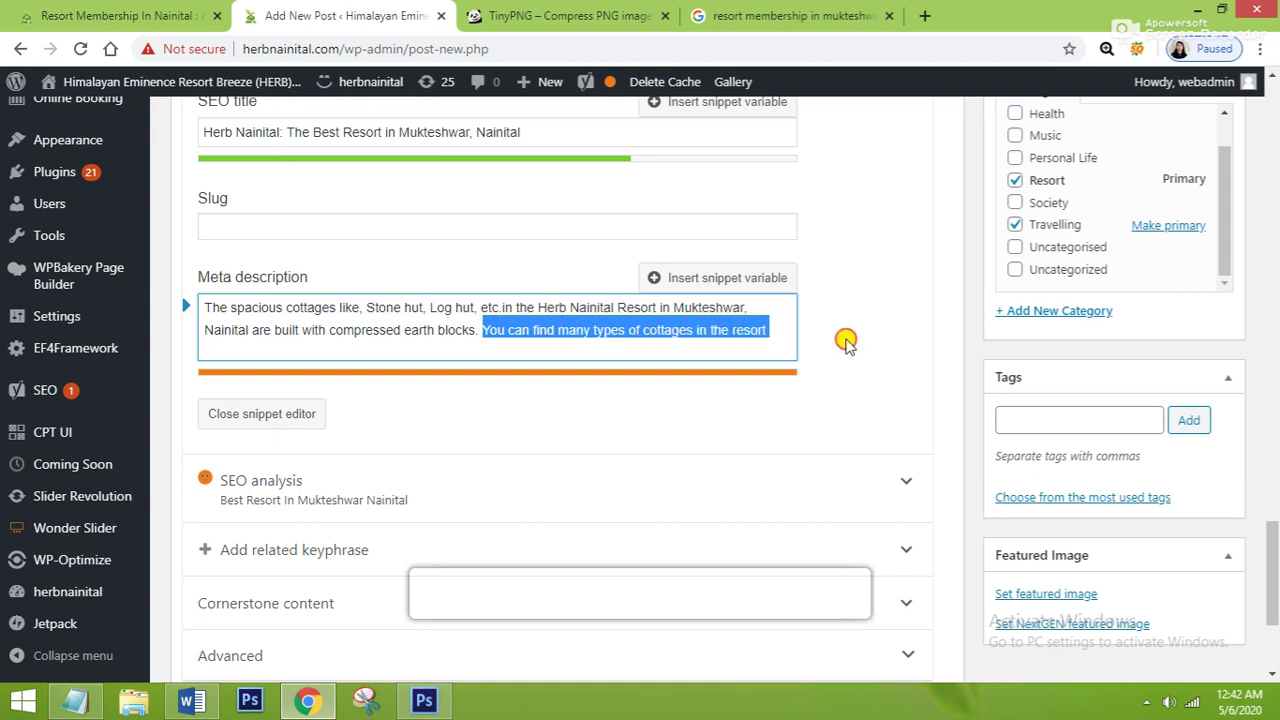
pyautogui.press('BackSpace')
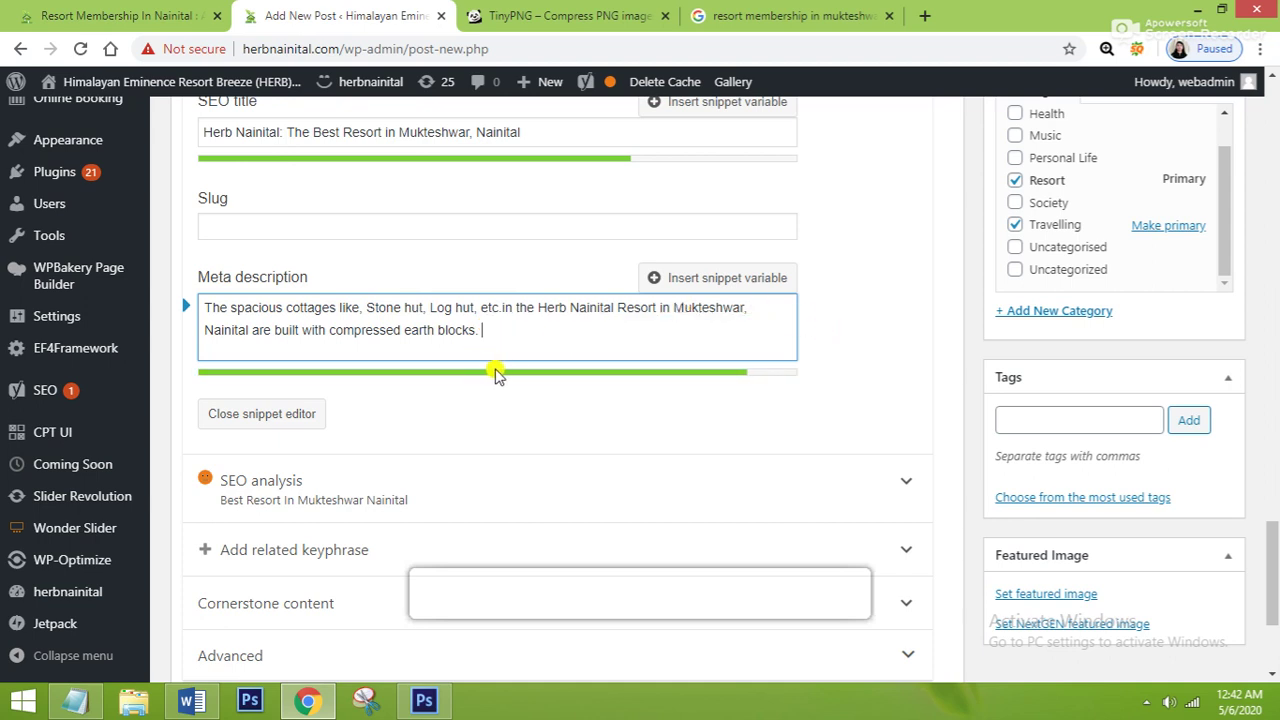
# Review the Yoast snippet preview, SEO title and meta description along with the post's publish, category and featured image settings
pyautogui.scroll(-1, 827, 455)
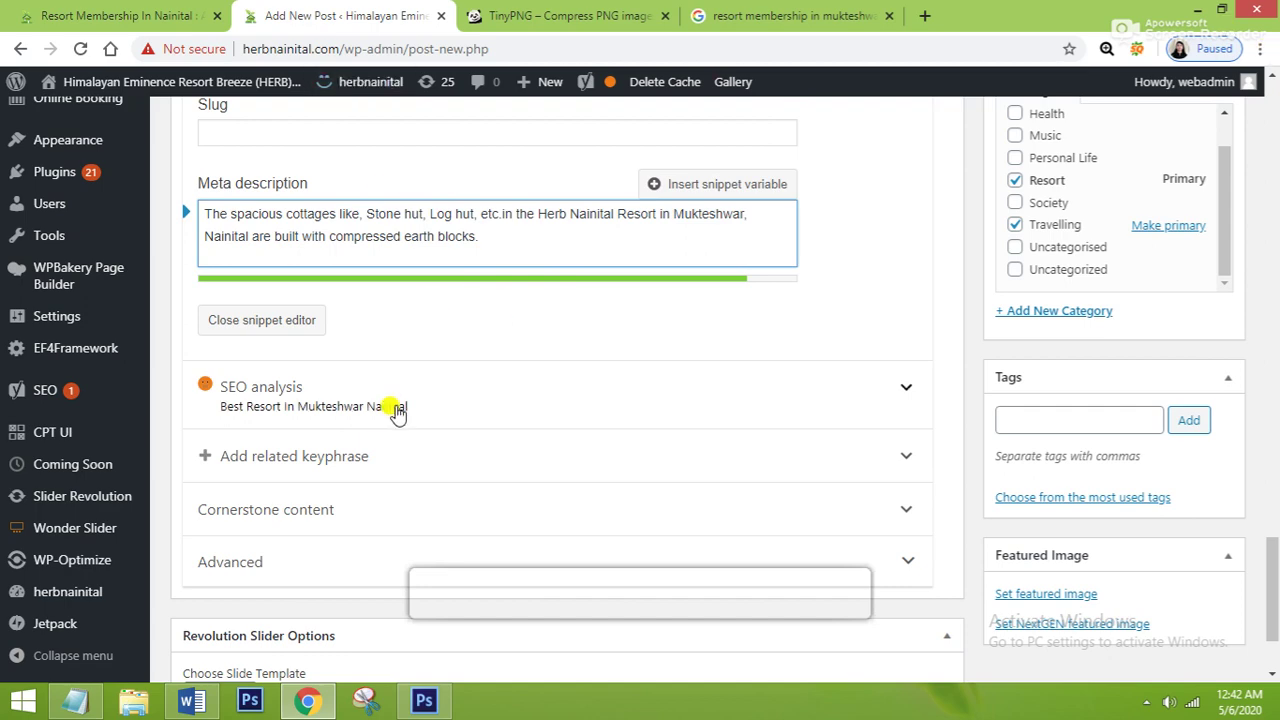
pyautogui.scroll(2, 397, 410)
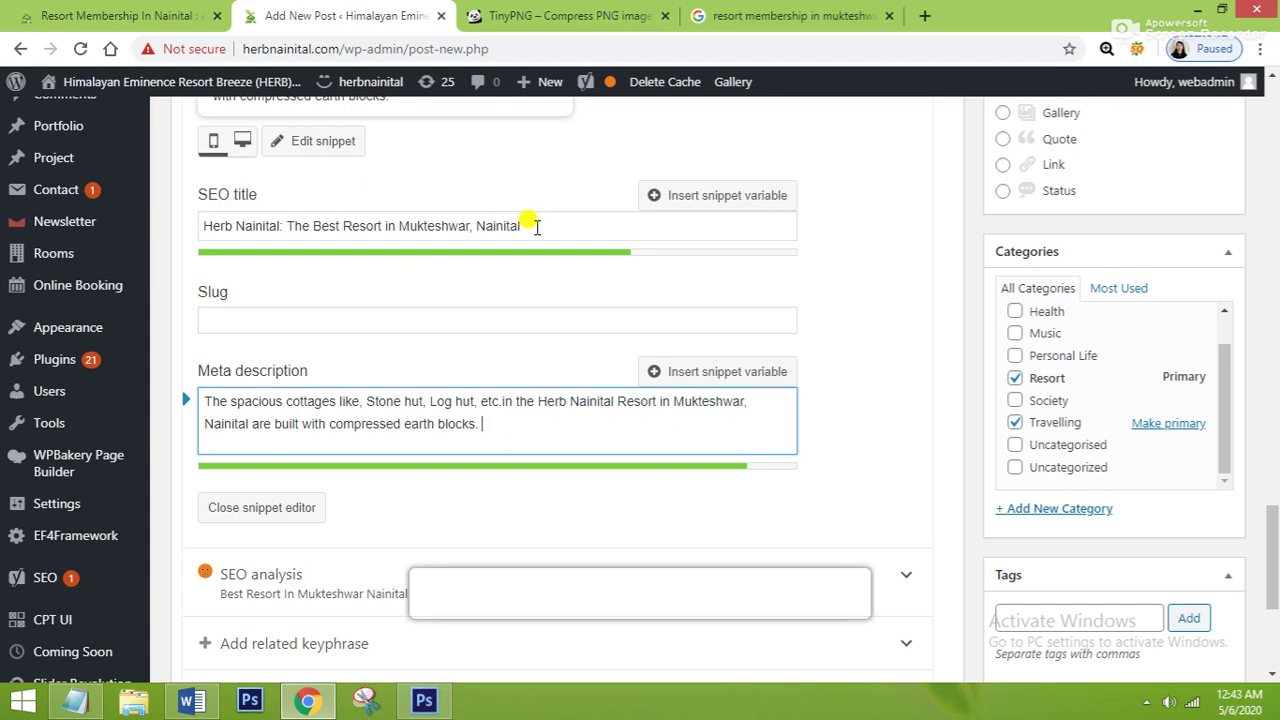
pyautogui.scroll(-1, 380, 404)
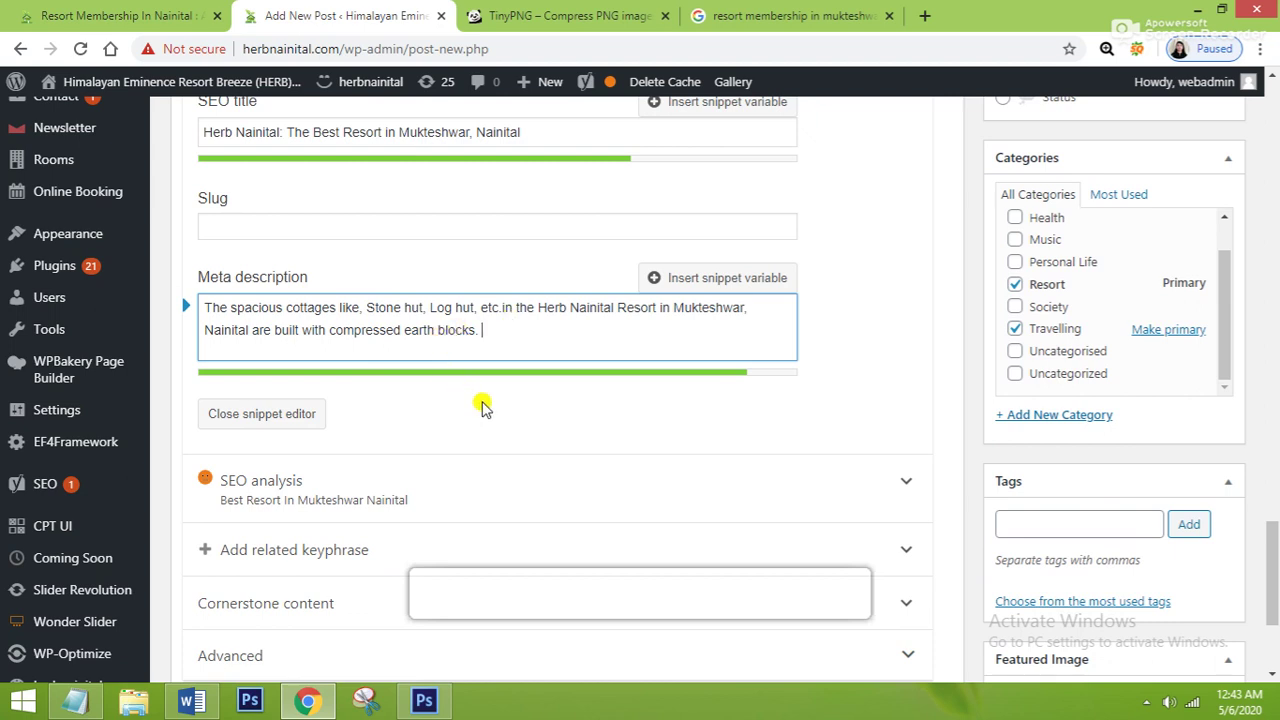
pyautogui.scroll(-1, 497, 408)
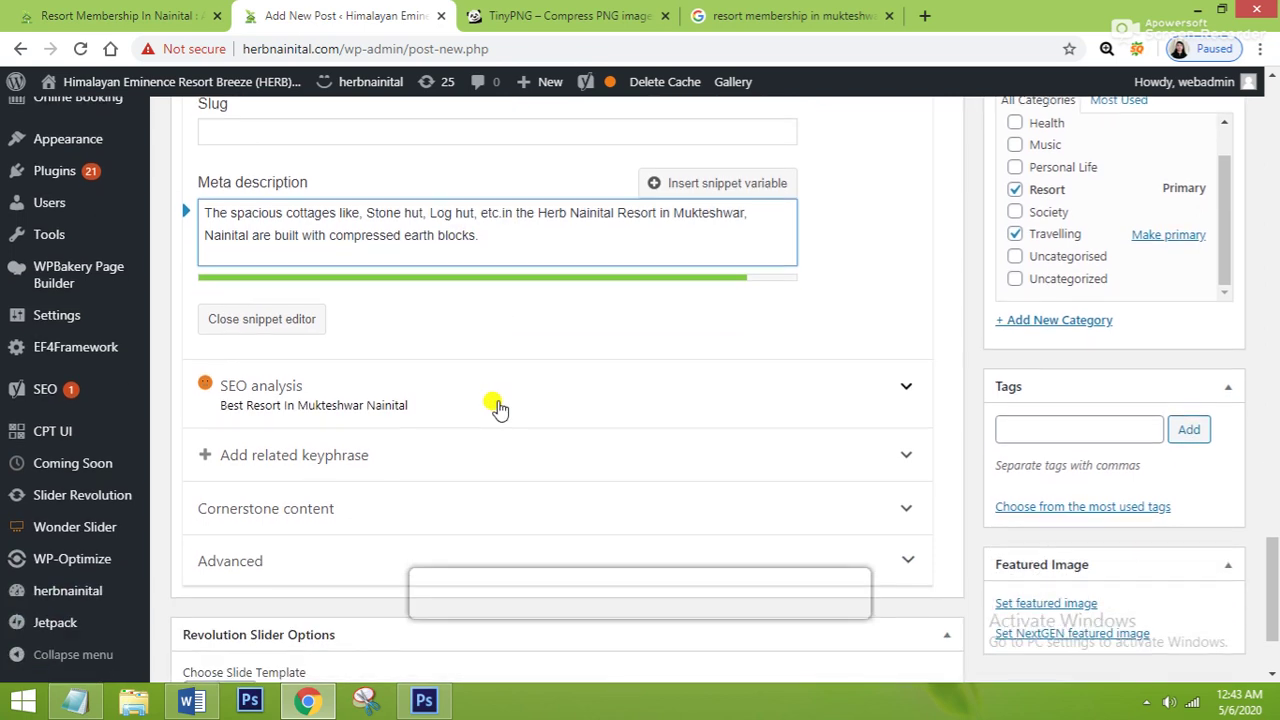
pyautogui.scroll(-1, 494, 408)
pyautogui.scroll(8, 494, 400)
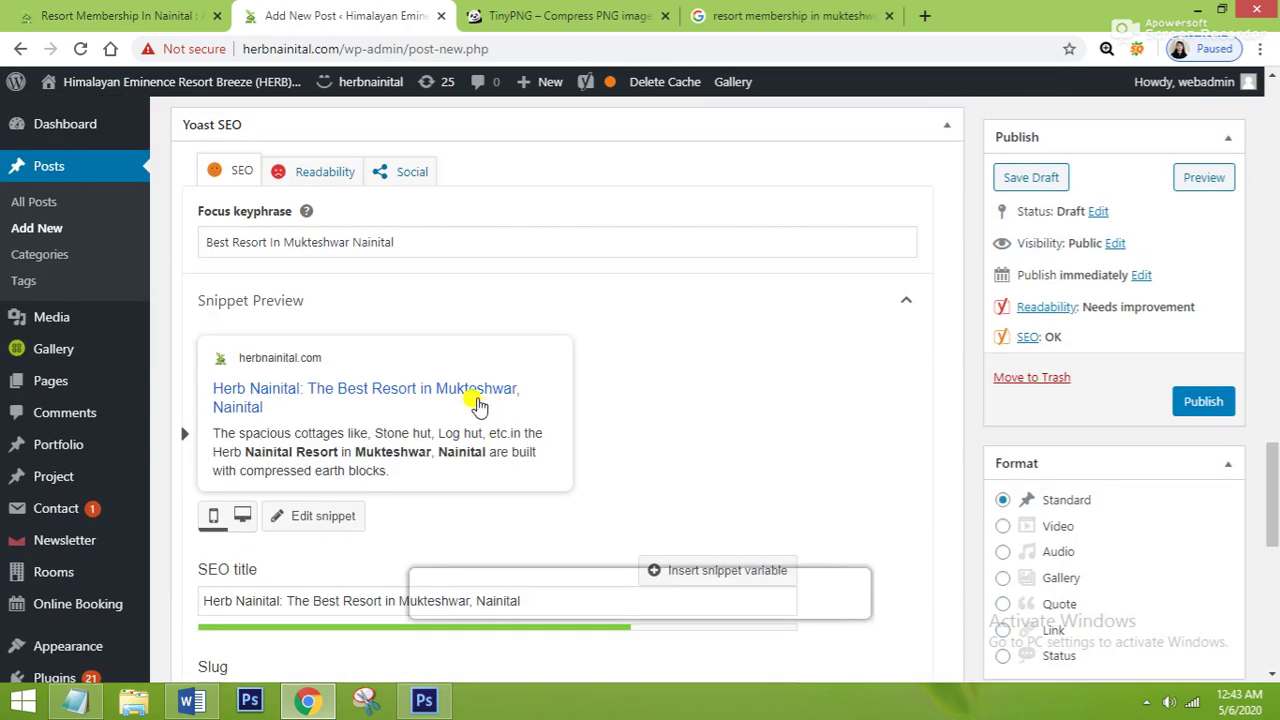
pyautogui.scroll(-1, 325, 560)
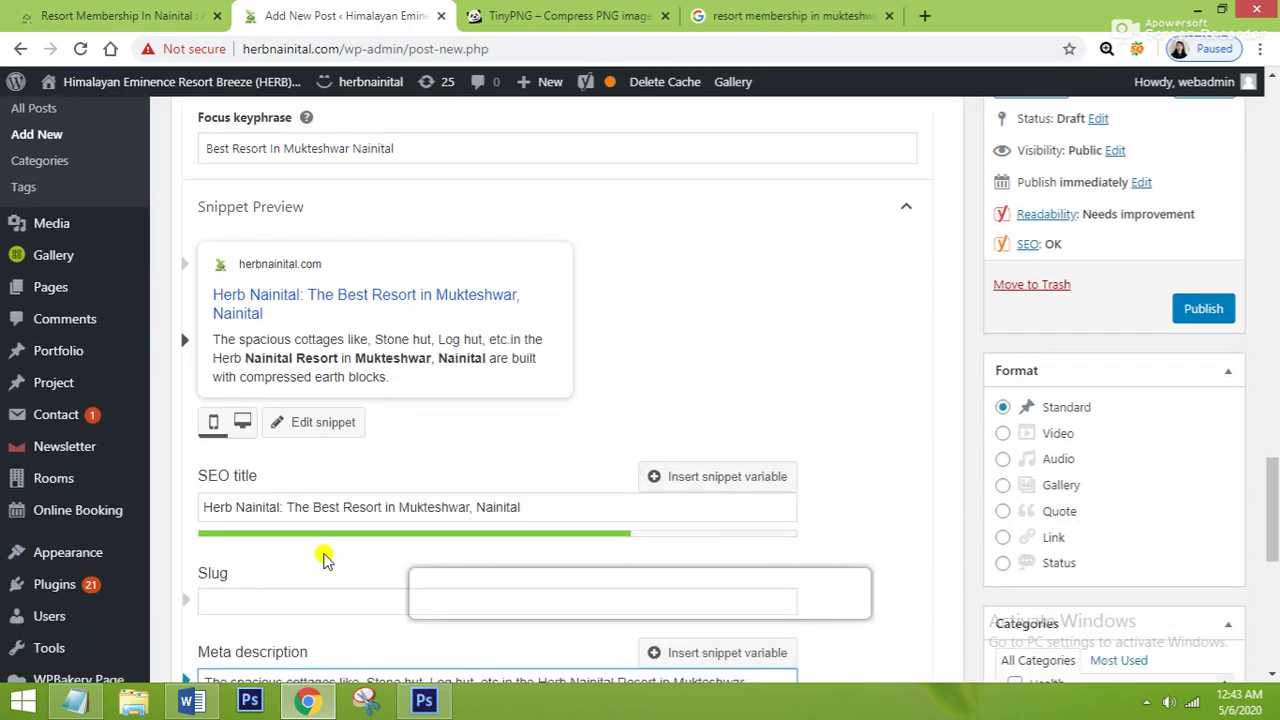
pyautogui.scroll(1, 884, 438)
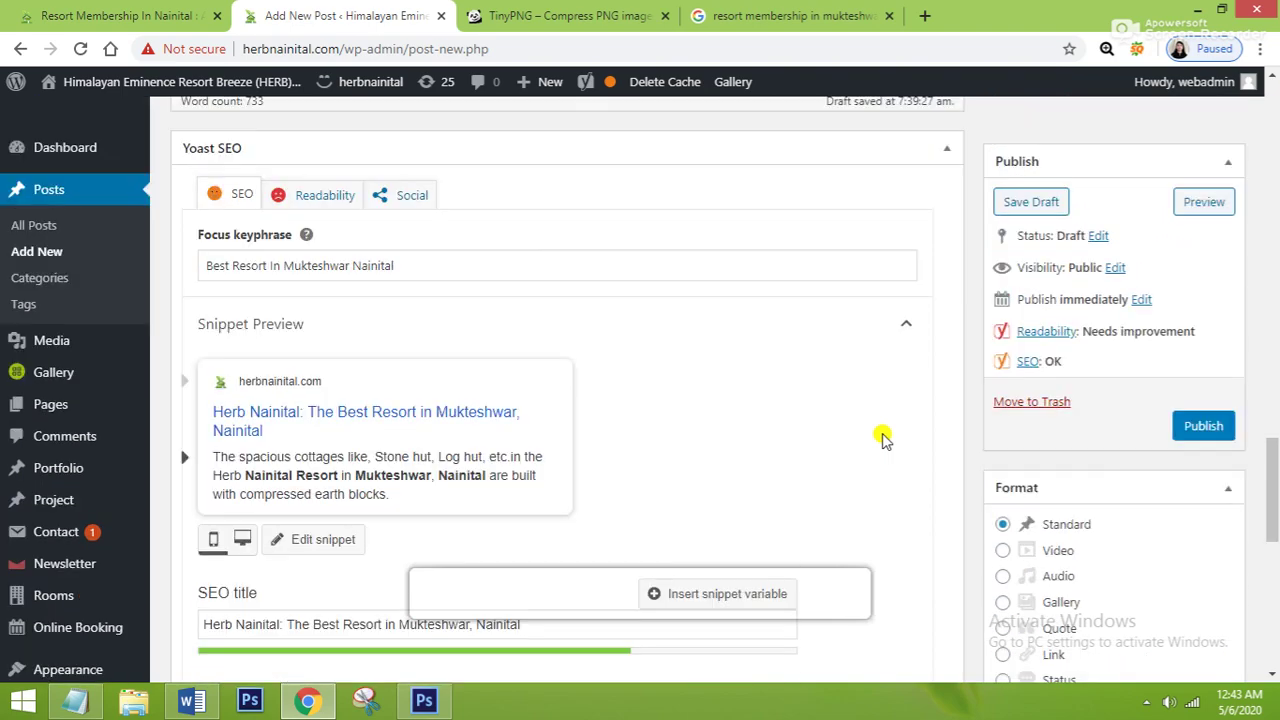
pyautogui.scroll(3, 884, 438)
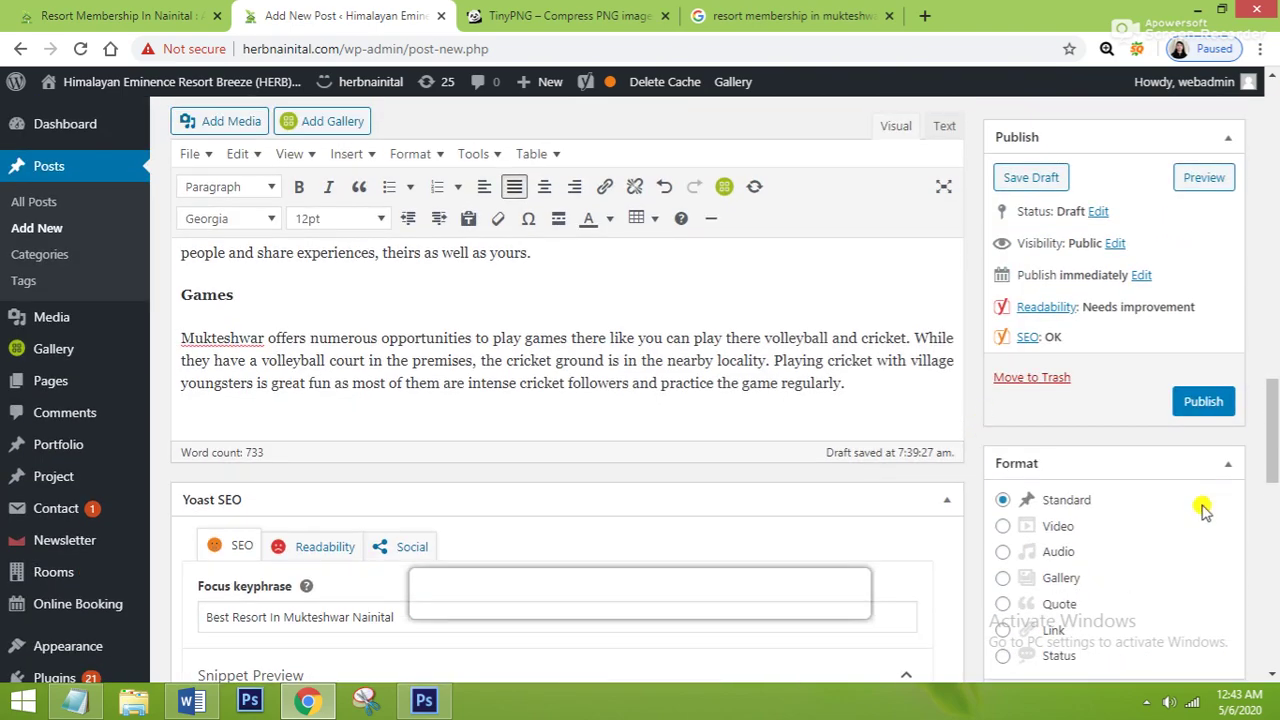
pyautogui.scroll(-6, 1203, 510)
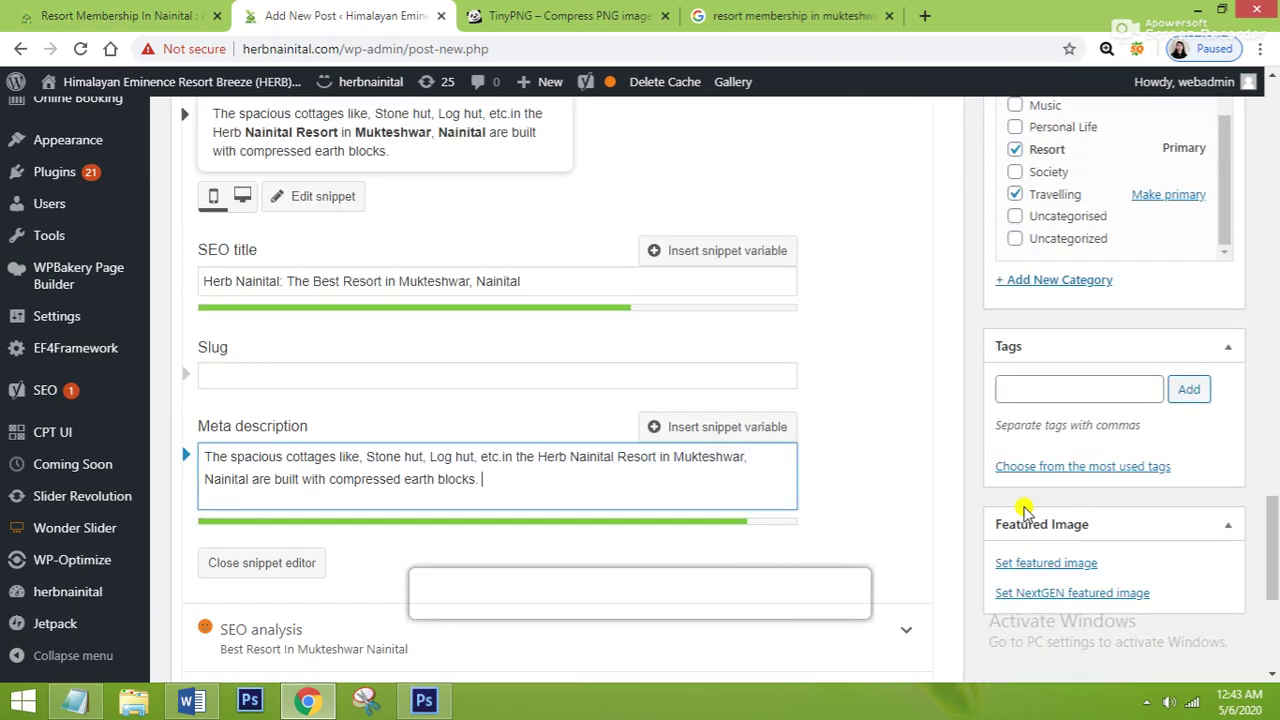
pyautogui.scroll(-1, 1025, 512)
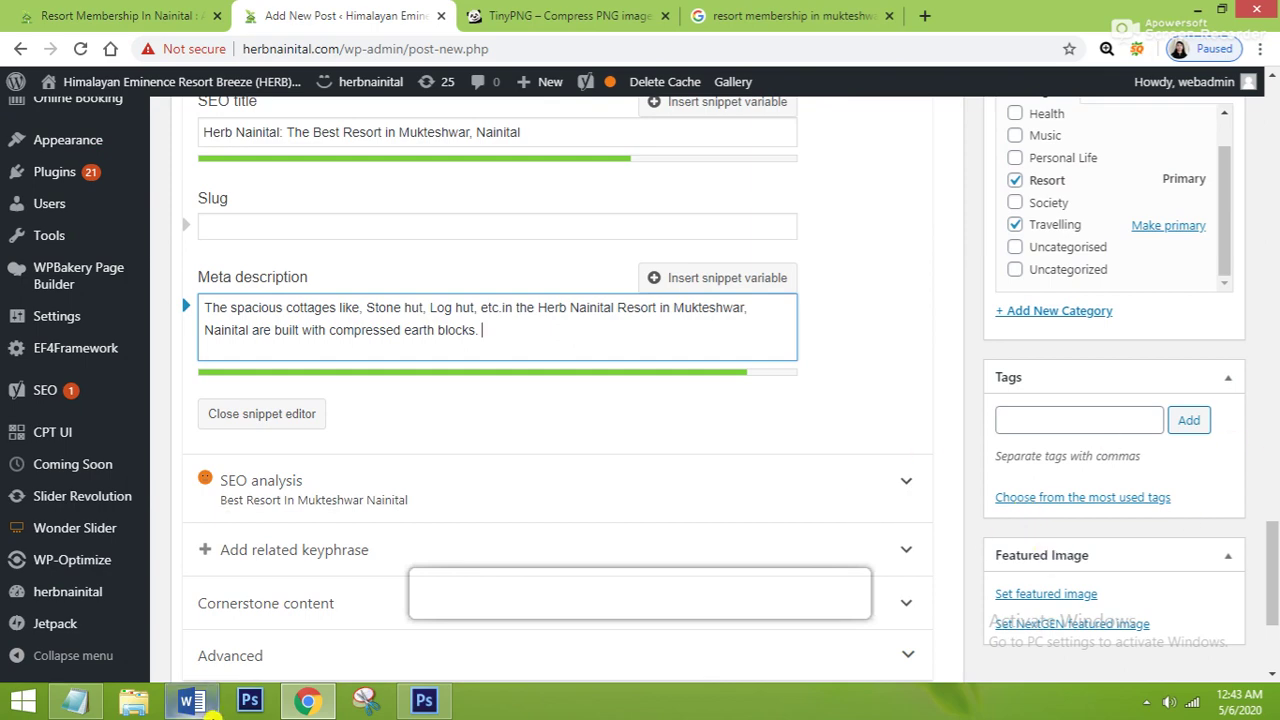
# Switch to Photoshop and save the resort image for web as a JPEG named "best-resort-in-mukteshwar-nainital" on the Desktop
pyautogui.moveTo(428, 700)
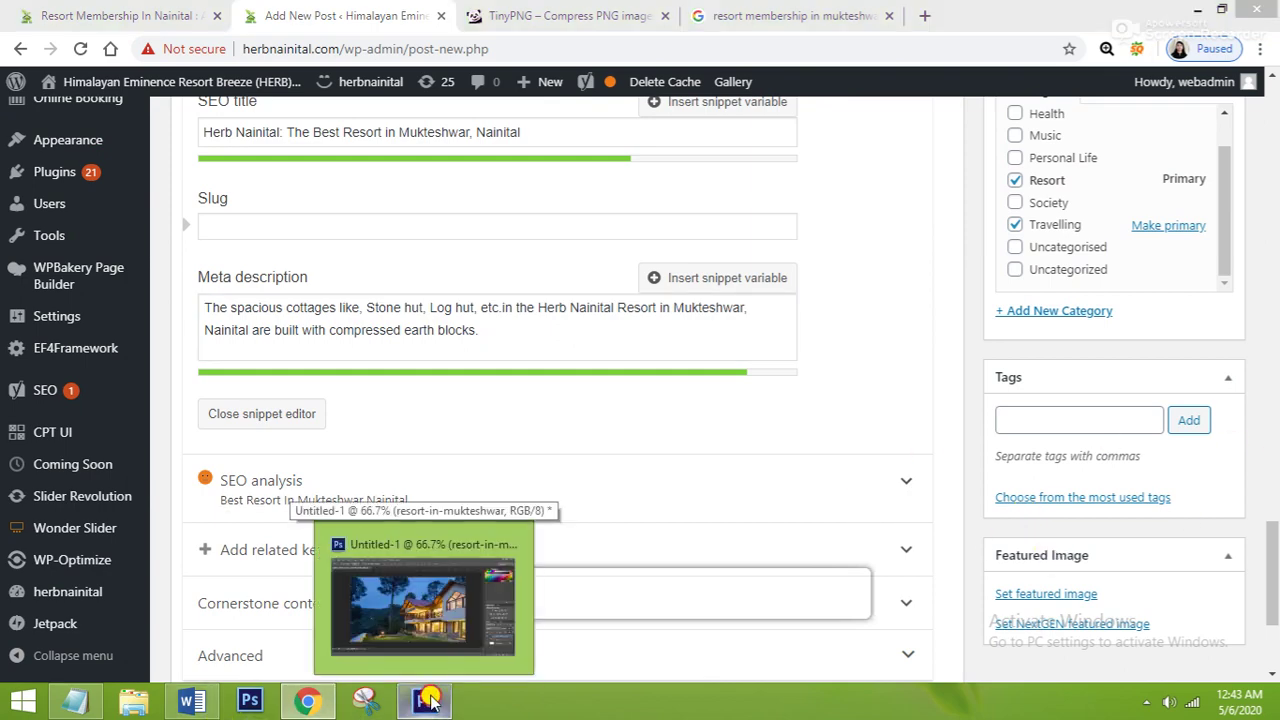
pyautogui.click(465, 565)
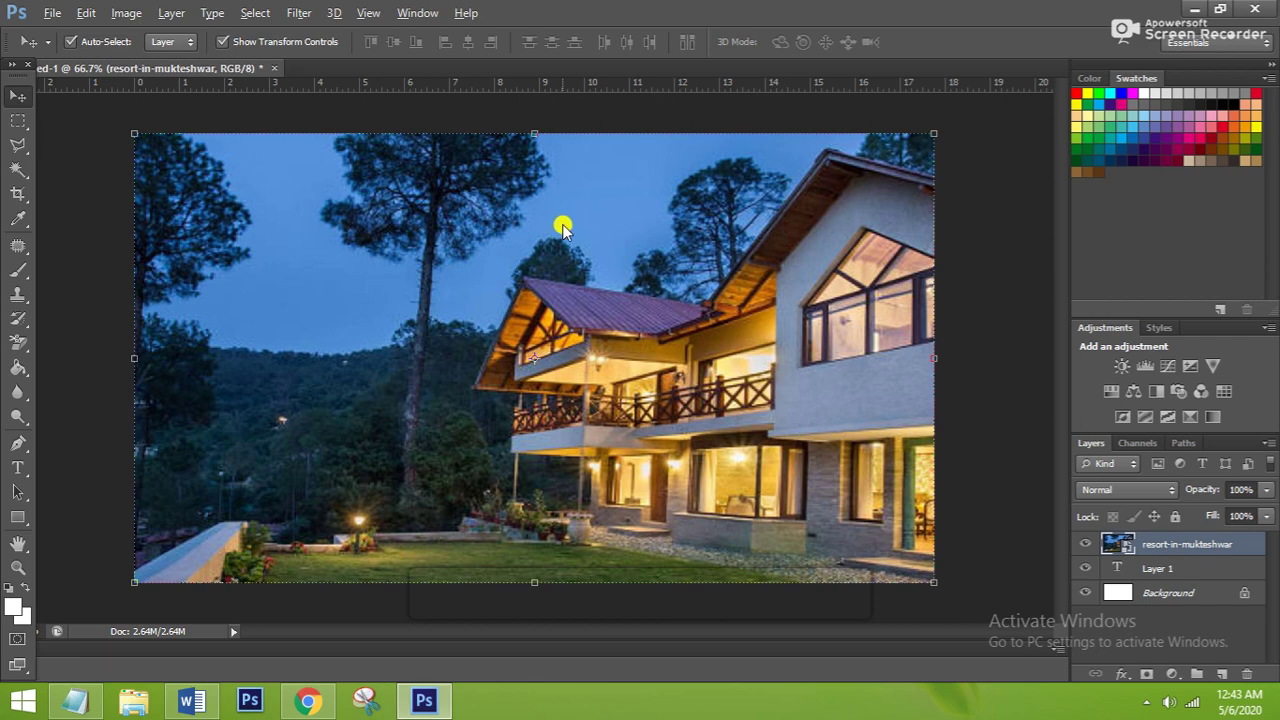
pyautogui.hotkey('ctrl', 'alt', 'shift', 's')
pyautogui.click(232, 43)
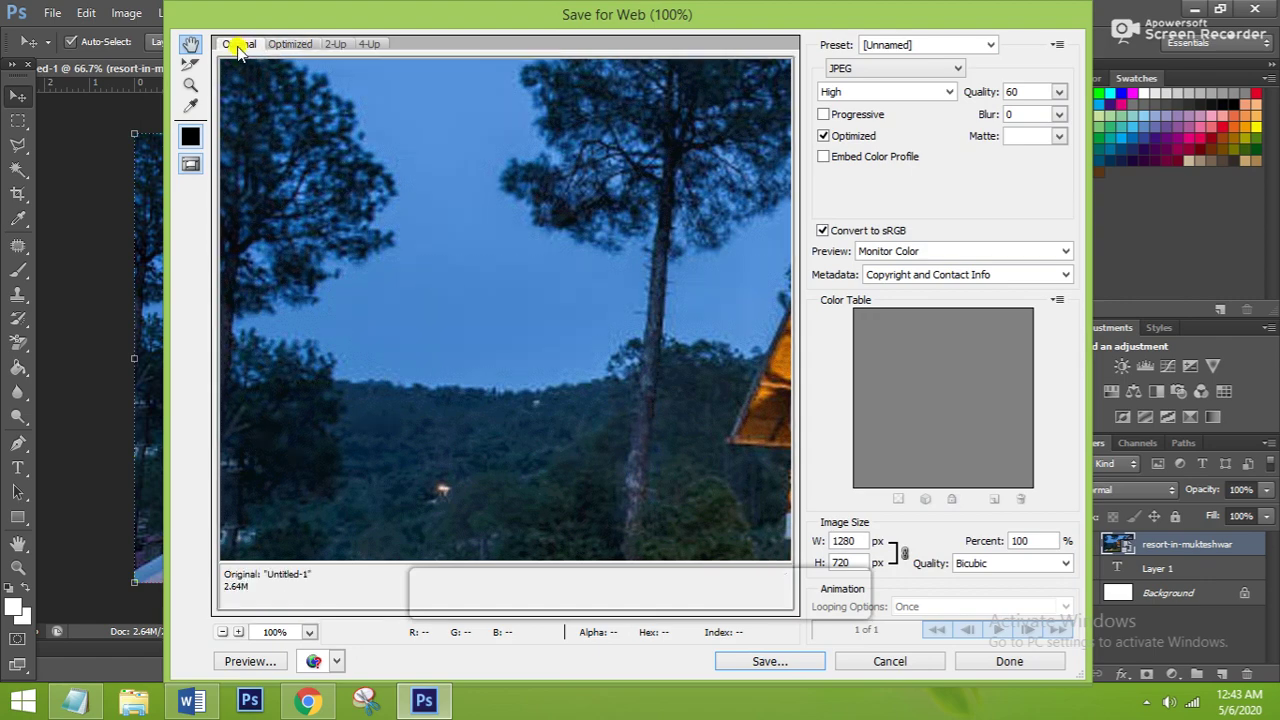
pyautogui.click(766, 661)
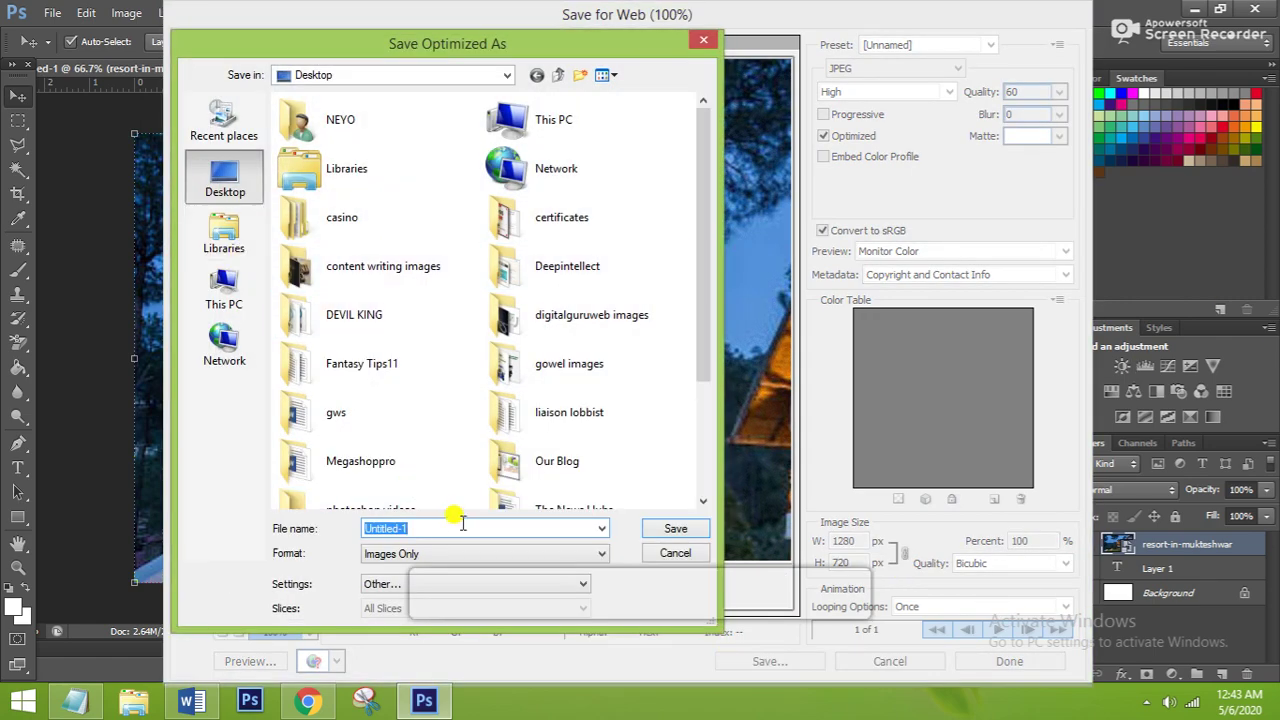
pyautogui.write('b')
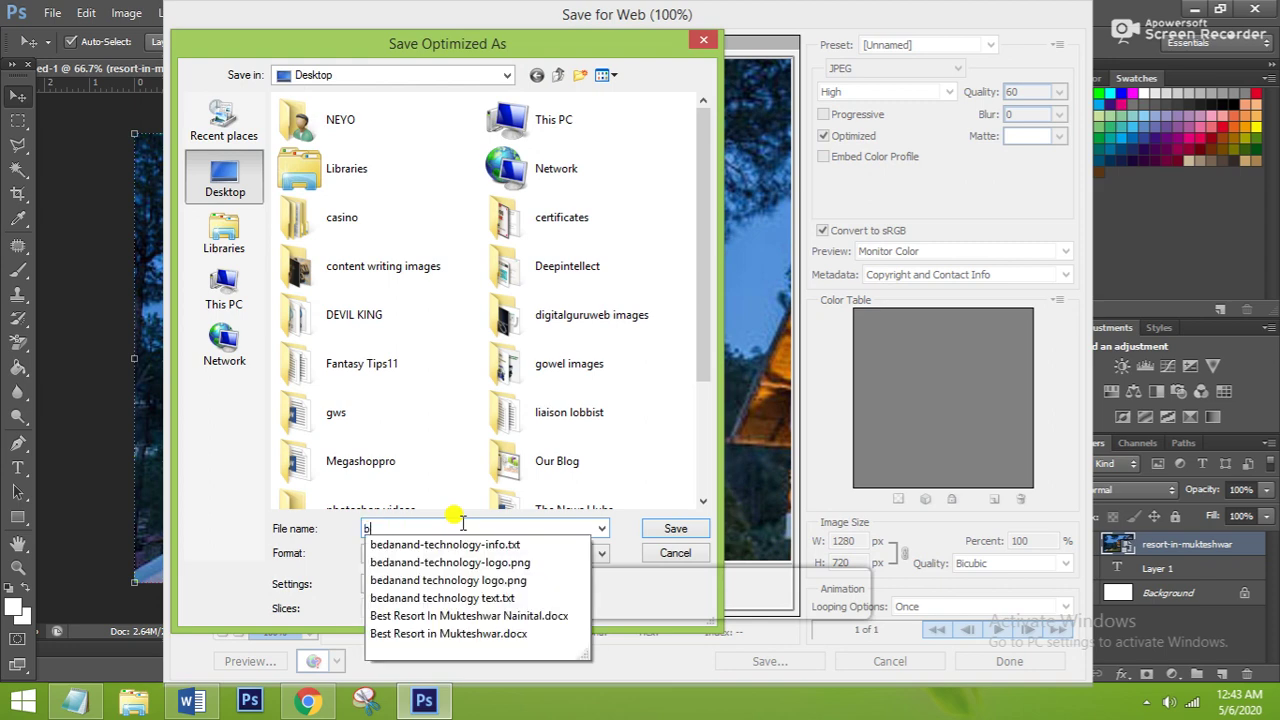
pyautogui.write('est-reso')
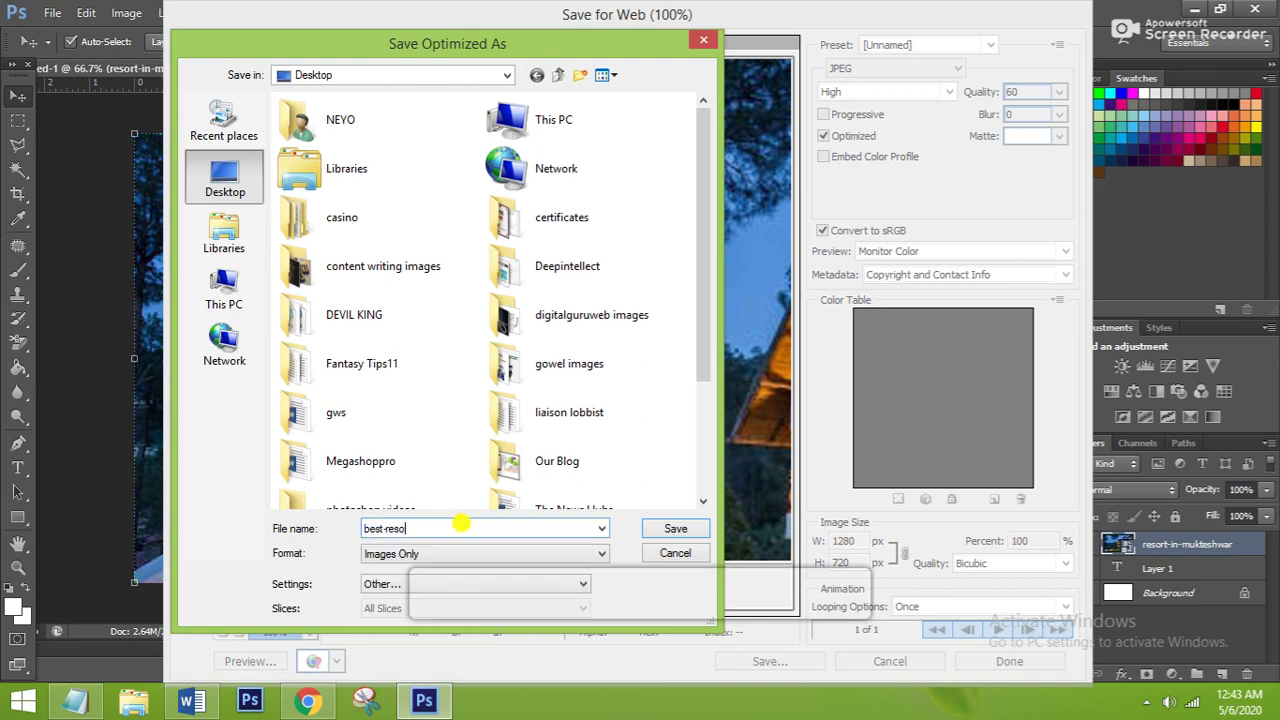
pyautogui.write('rt-in-mukteshwar-nainital')
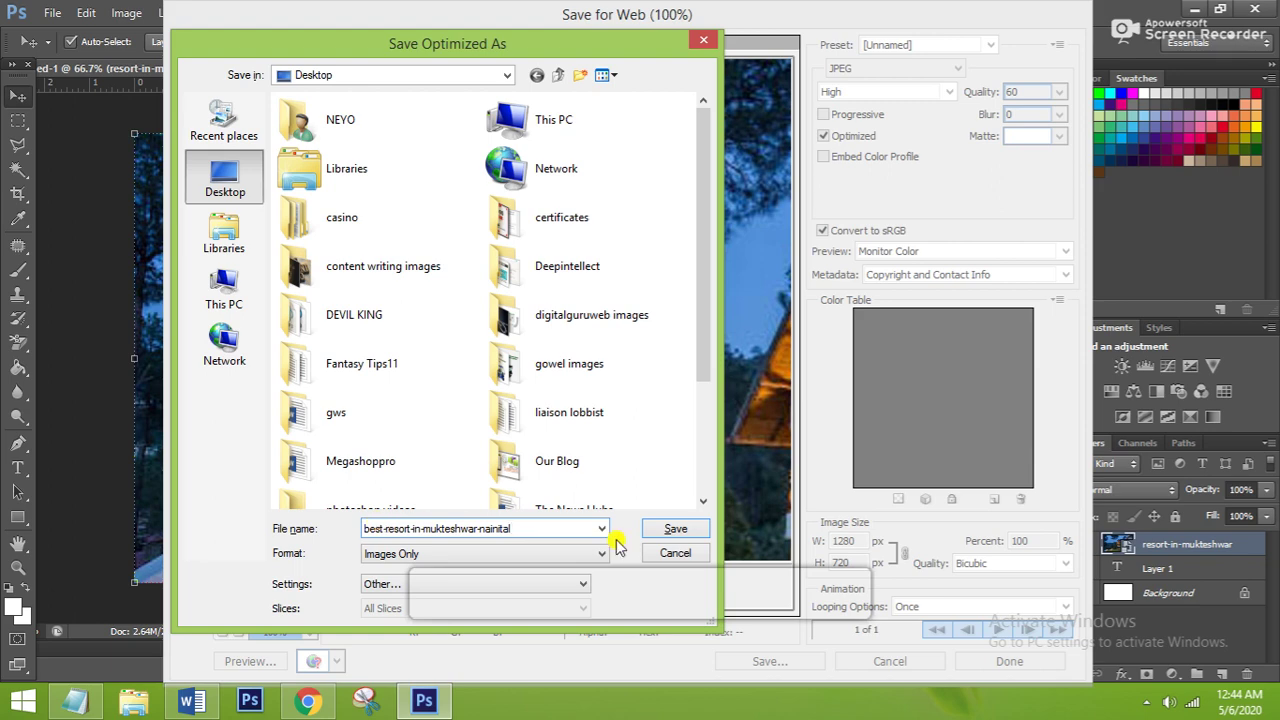
pyautogui.click(676, 532)
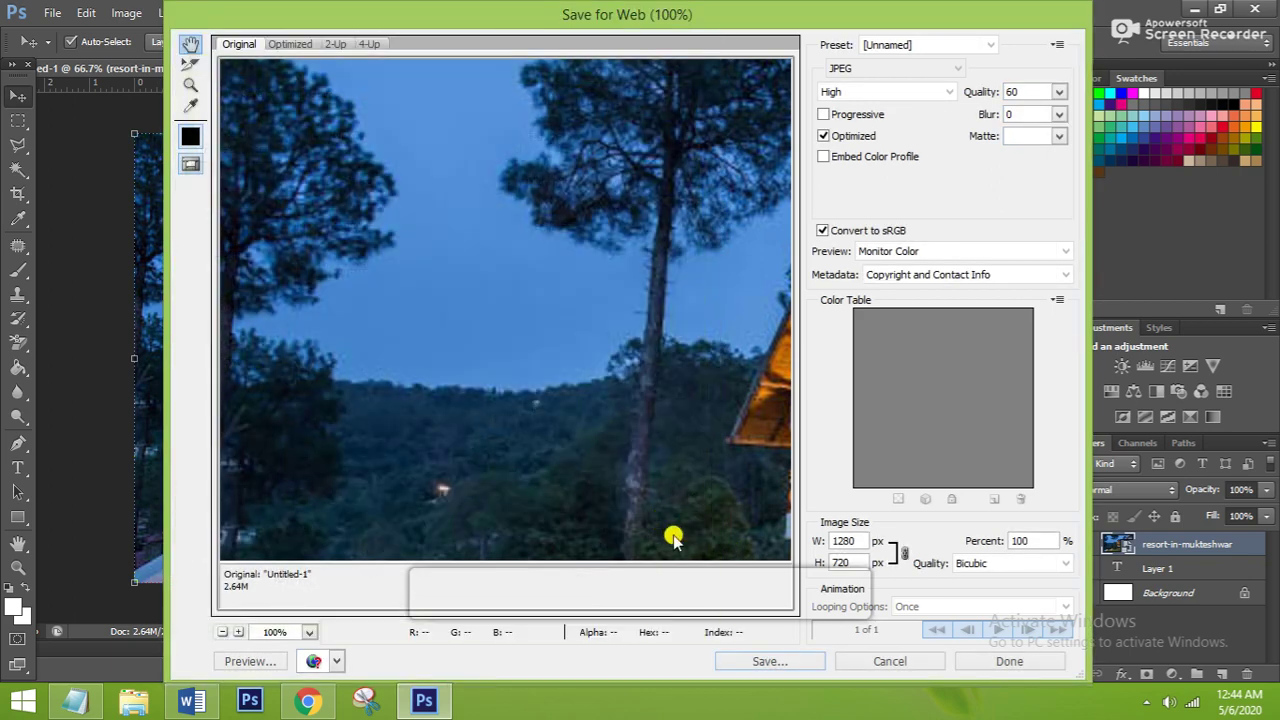
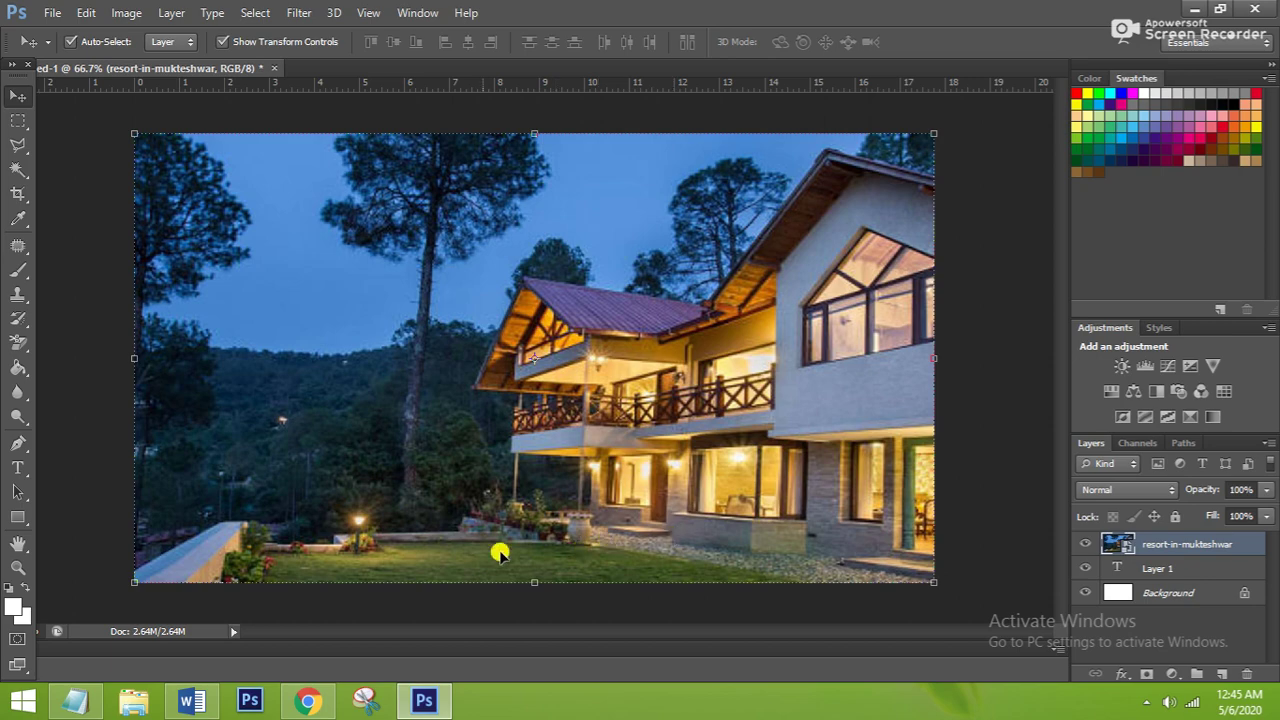
# Switch to Chrome, compress the Desktop image "best-resort-in-mukteshwar-nainital" with TinyPNG and download the compressed JPG
pyautogui.click(309, 704)
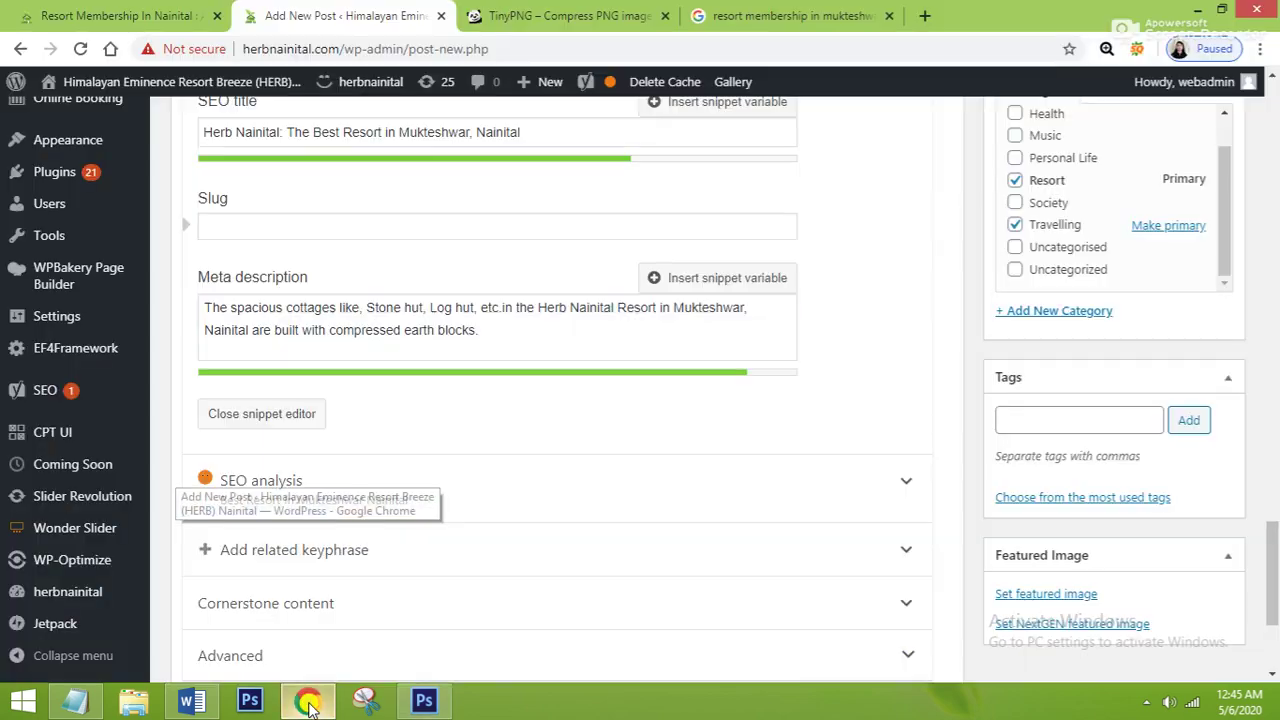
pyautogui.click(601, 19)
pyautogui.click(672, 259)
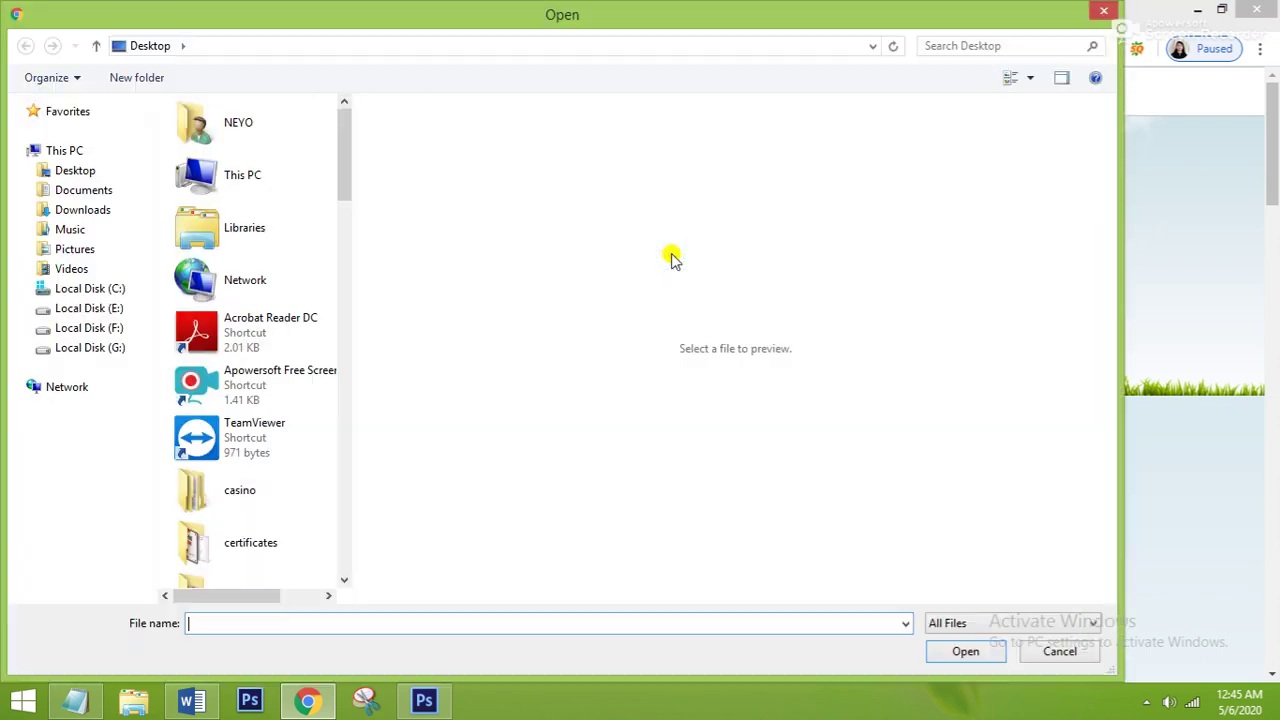
pyautogui.click(116, 174)
pyautogui.moveTo(346, 154); pyautogui.dragTo(340, 425)
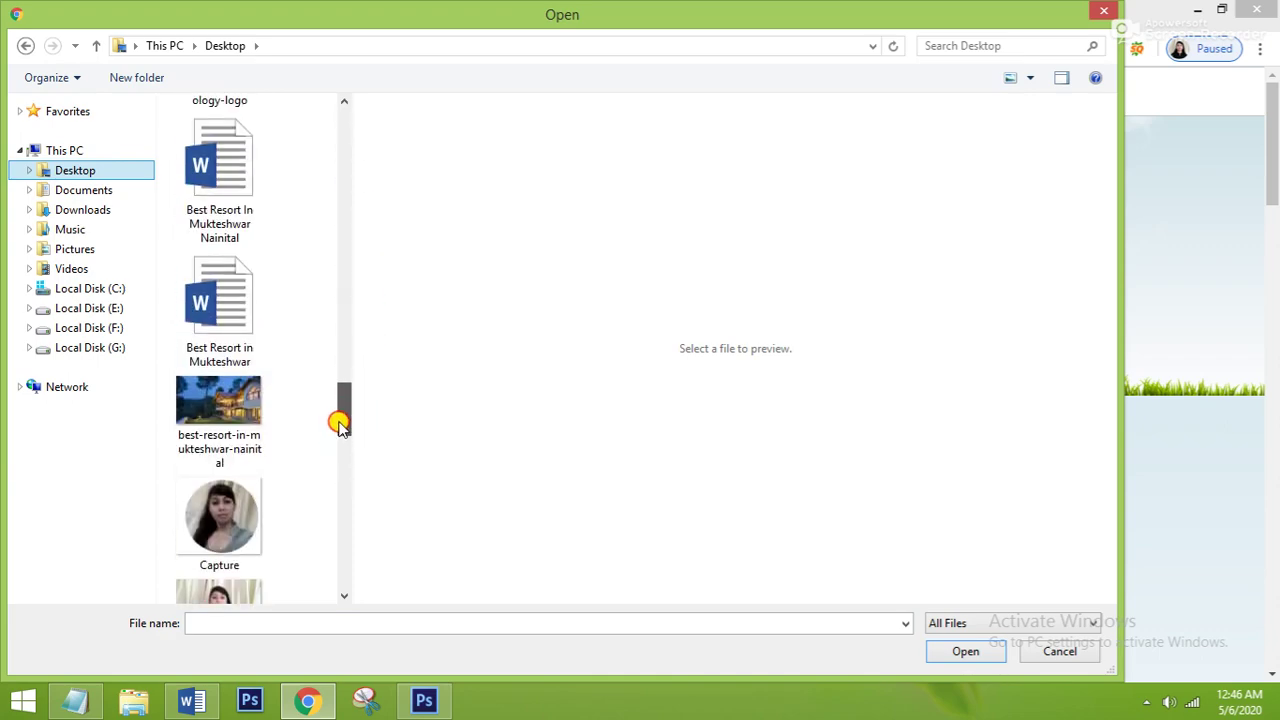
pyautogui.doubleClick(240, 432)
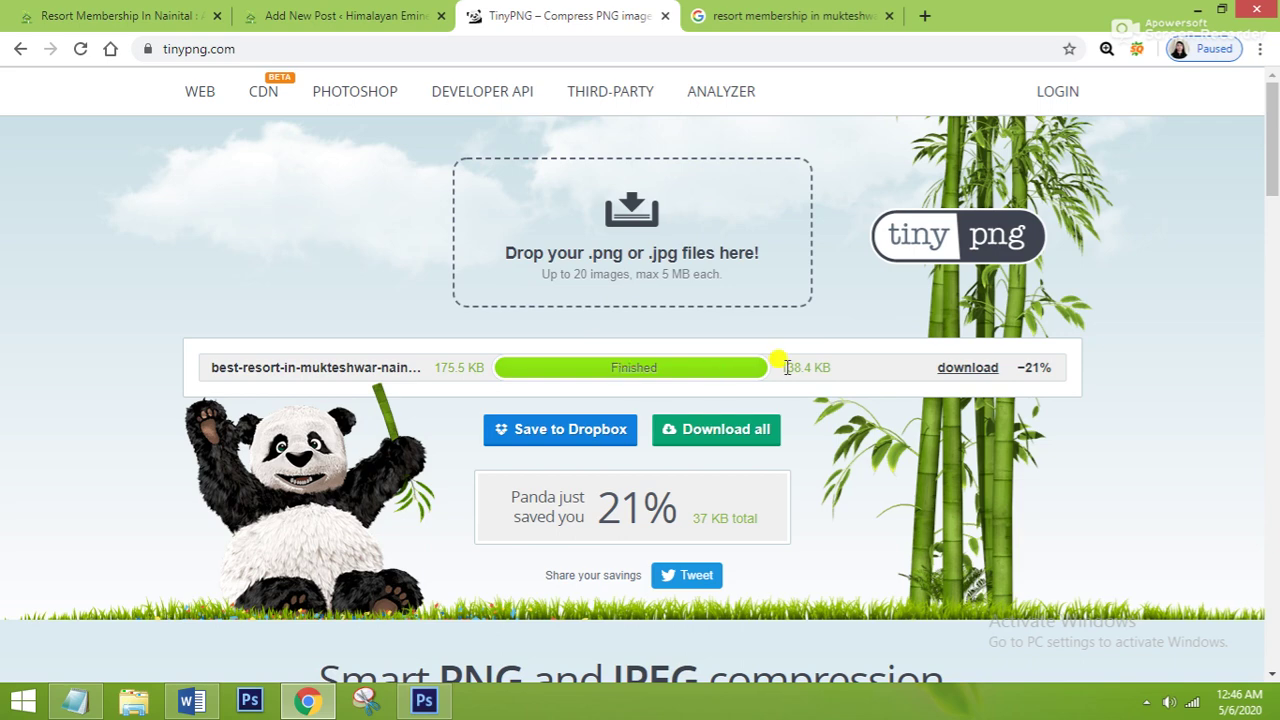
pyautogui.click(978, 369)
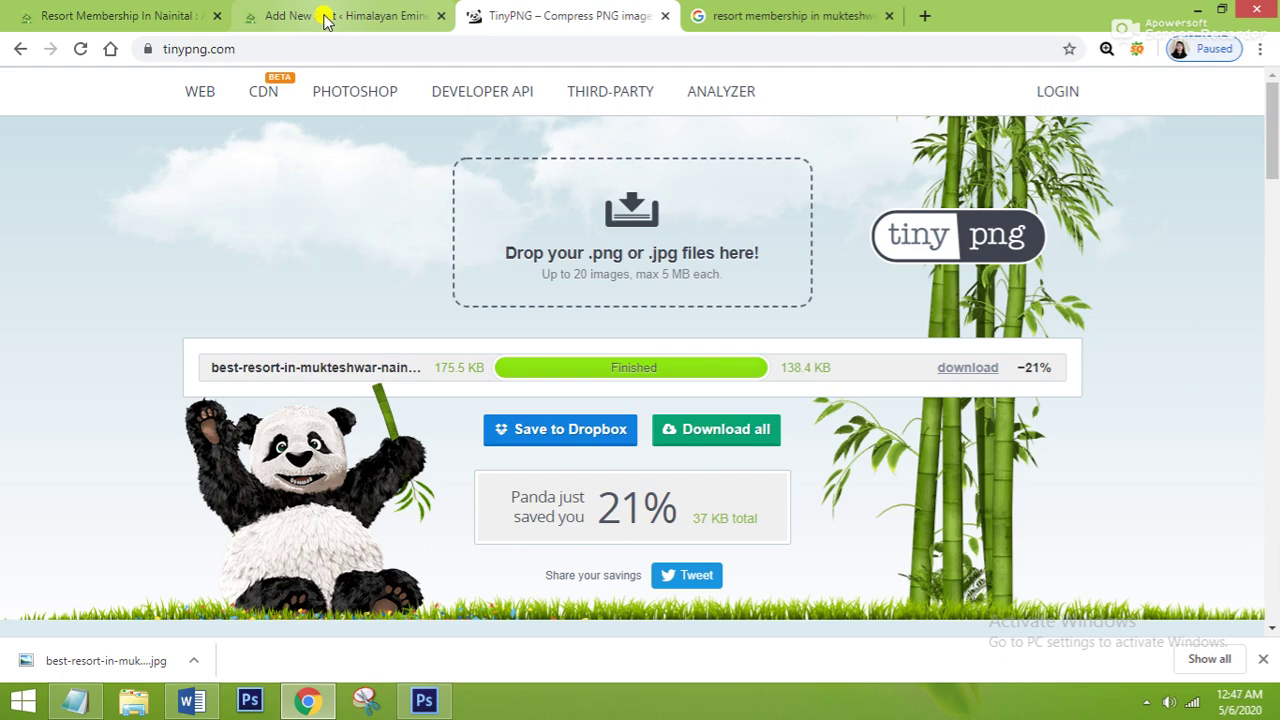
# Upload the downloaded compressed resort JPG to the WordPress post's featured image selection
pyautogui.click(323, 17)
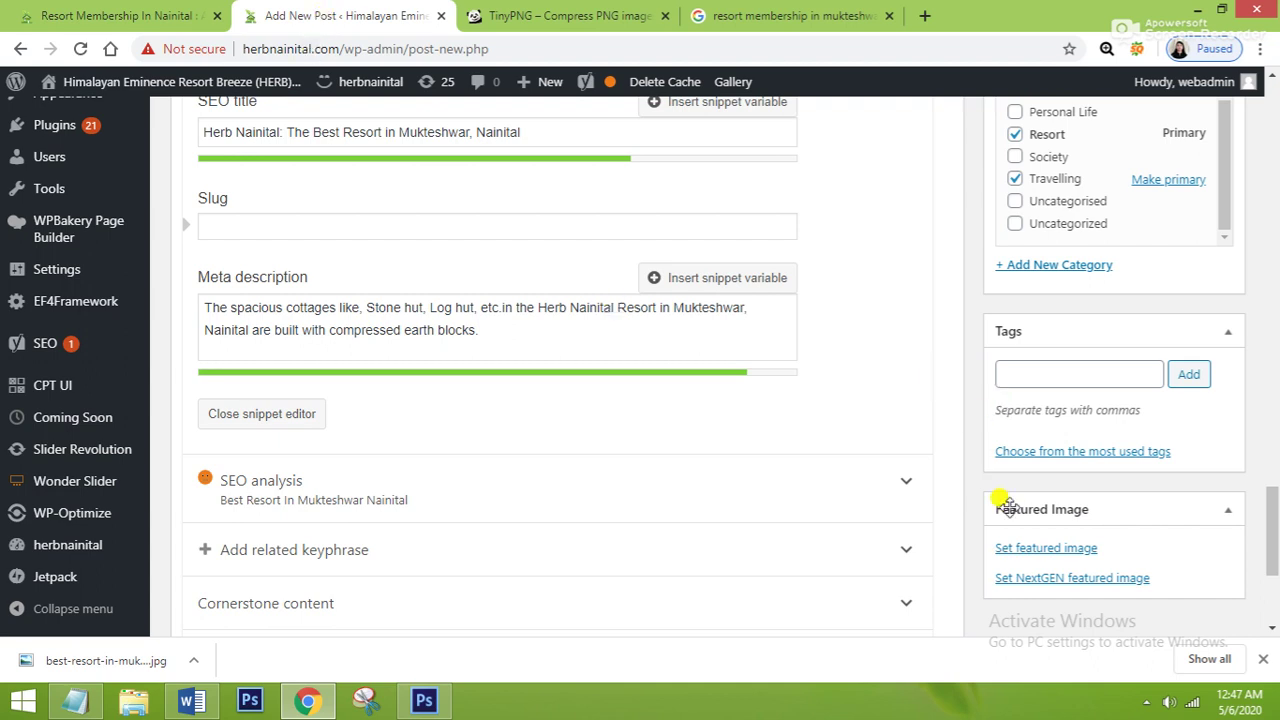
pyautogui.scroll(-2, 1010, 510)
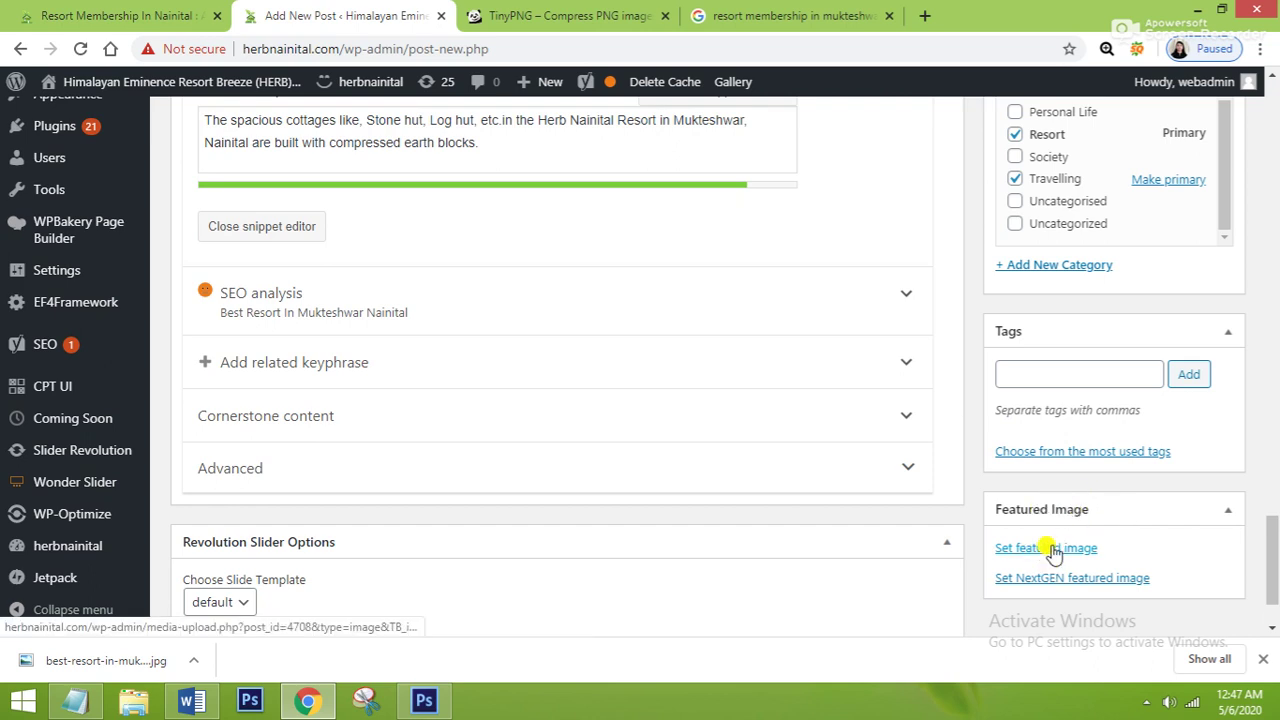
pyautogui.click(1052, 550)
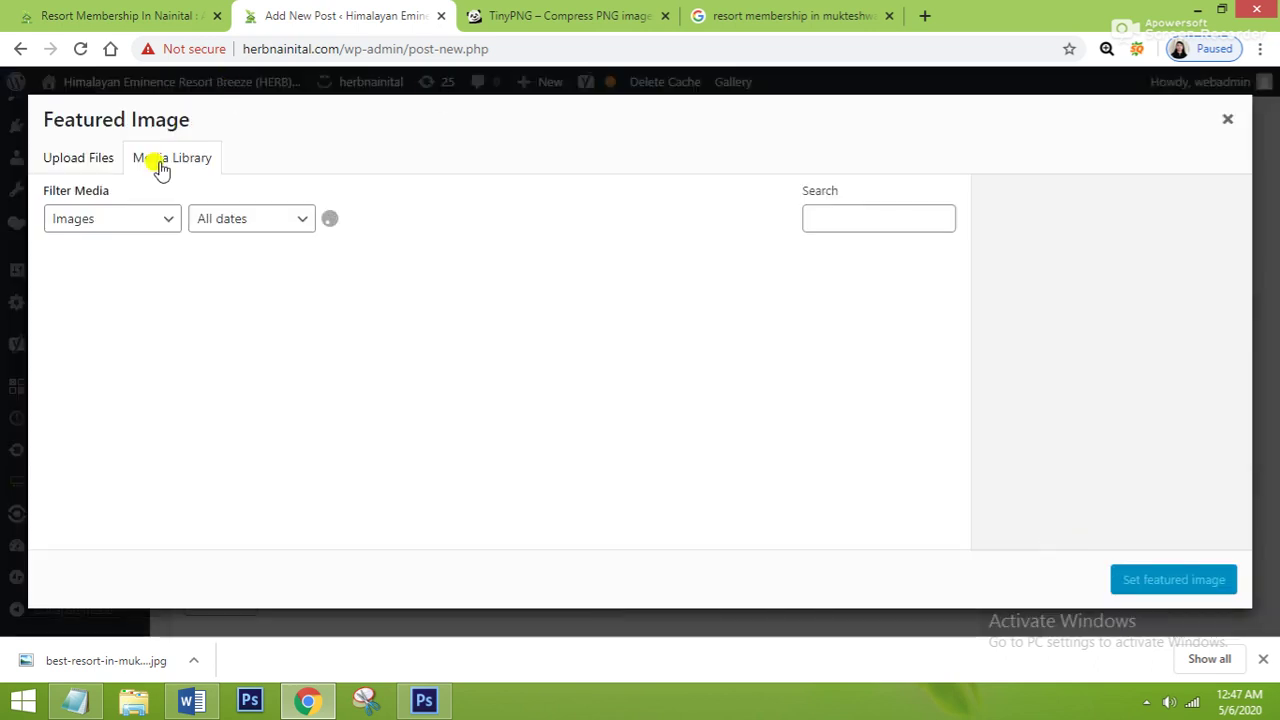
pyautogui.click(86, 160)
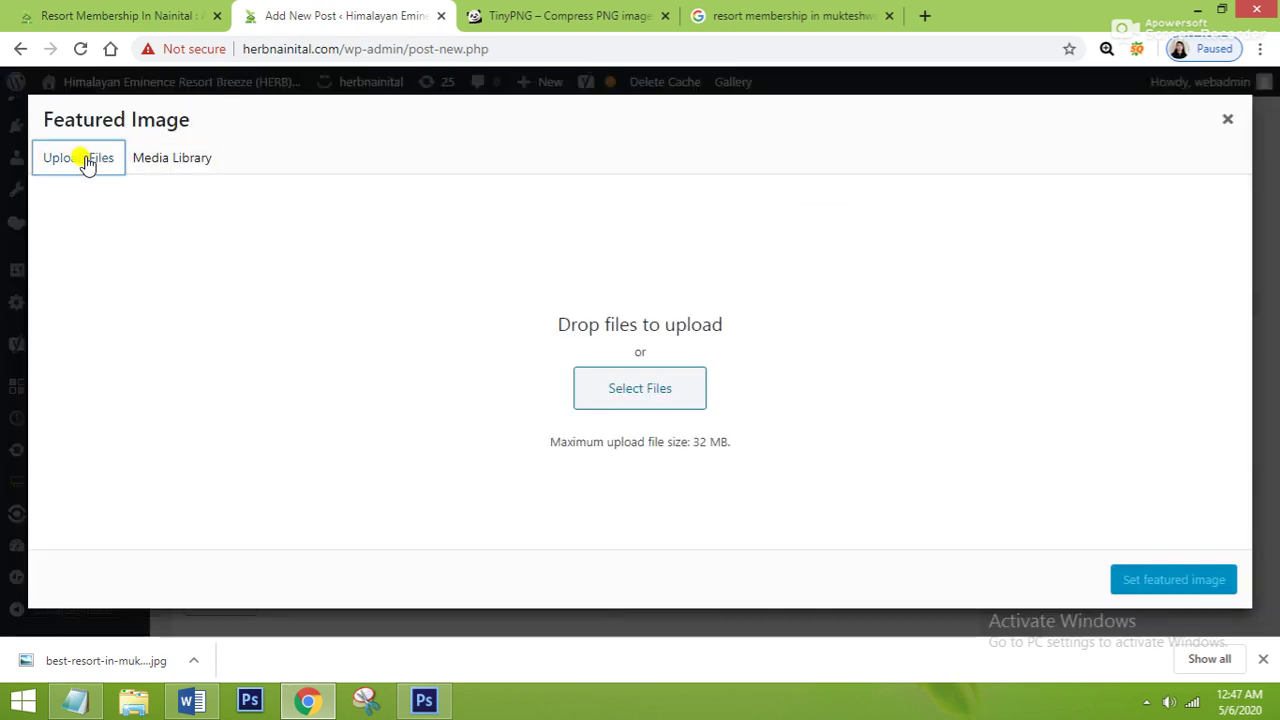
pyautogui.click(85, 661)
pyautogui.moveTo(85, 661); pyautogui.dragTo(668, 400)
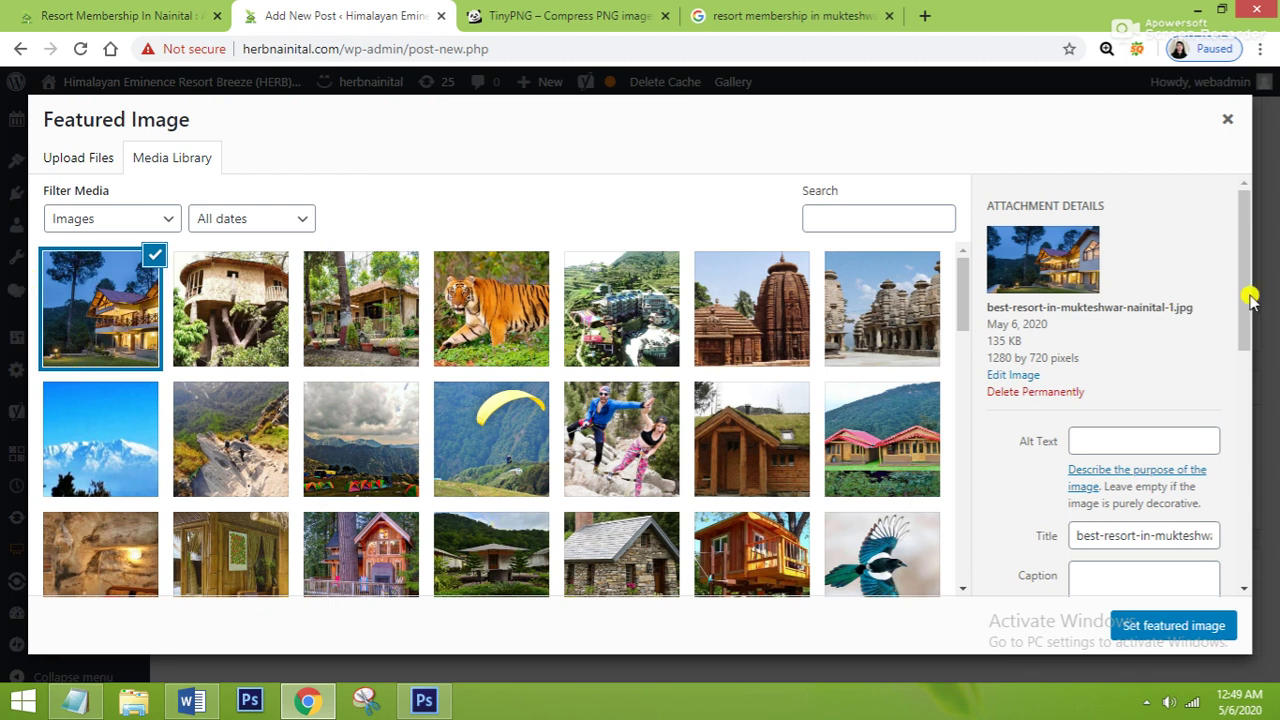
# Enter "Best Resort In Mukteshwar Nainital" as the alt text of the uploaded resort image
pyautogui.scroll(-1, 1088, 455)
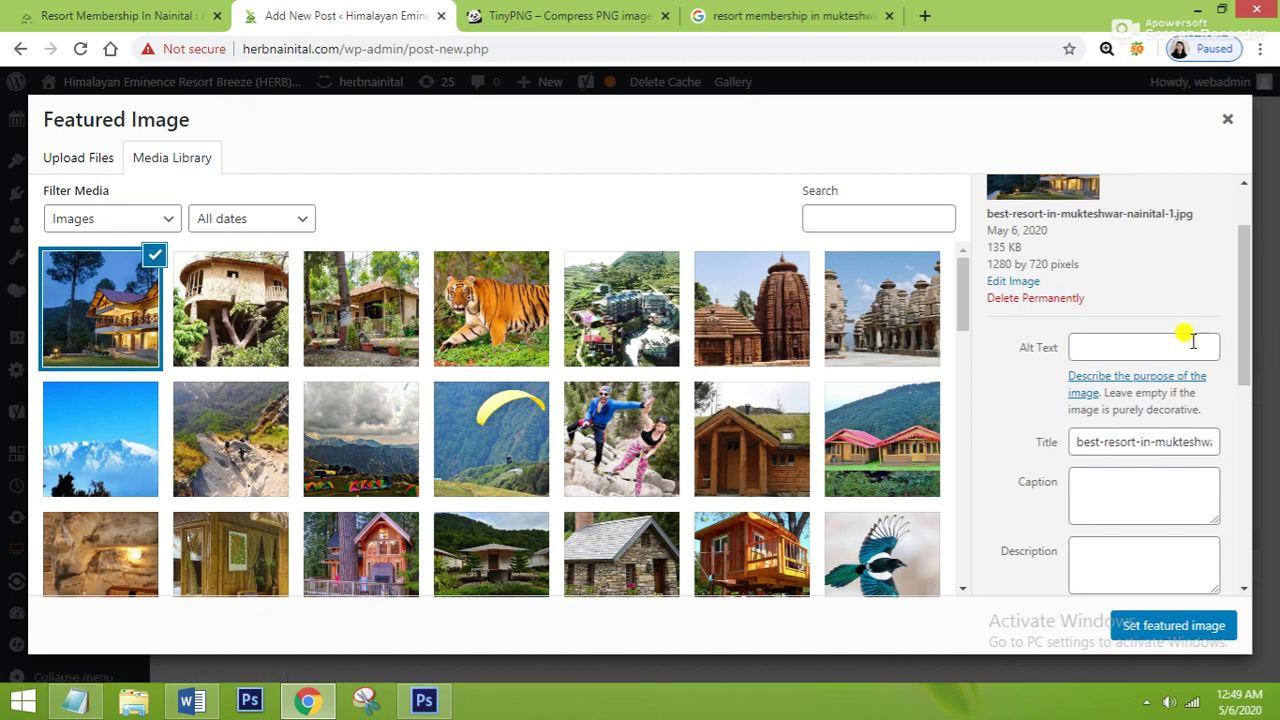
pyautogui.click(1120, 343)
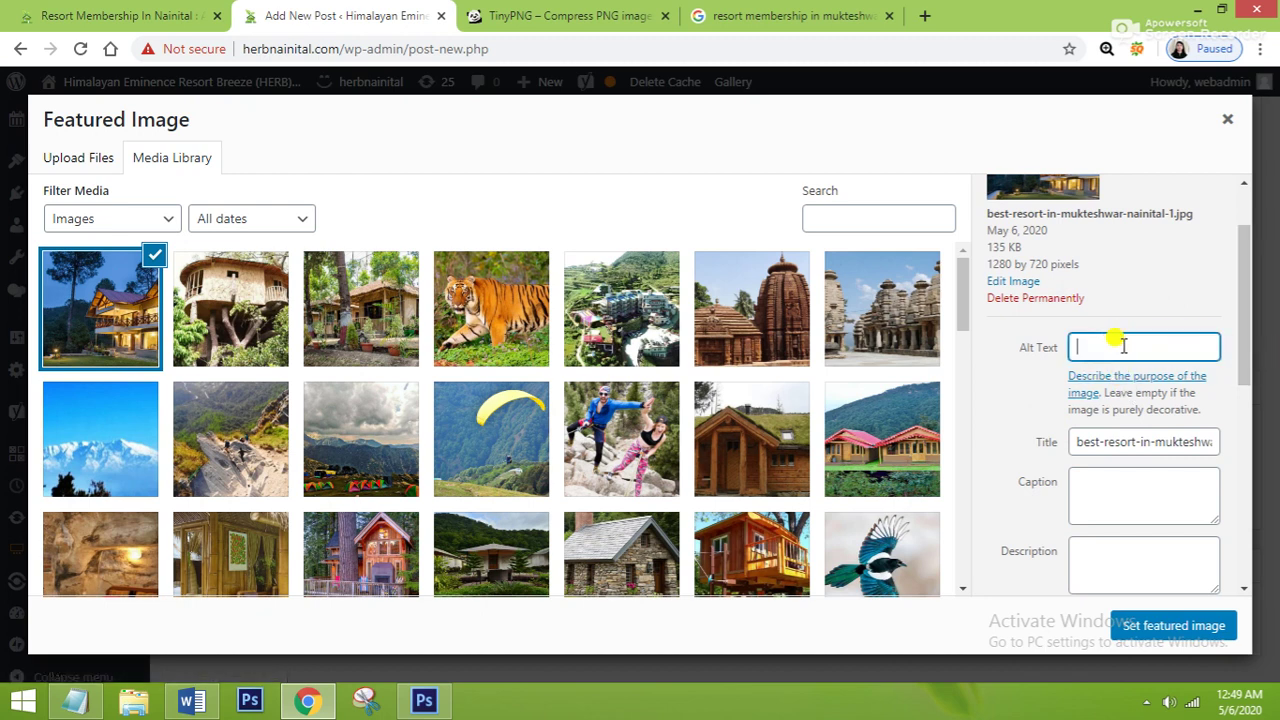
pyautogui.click(1142, 443)
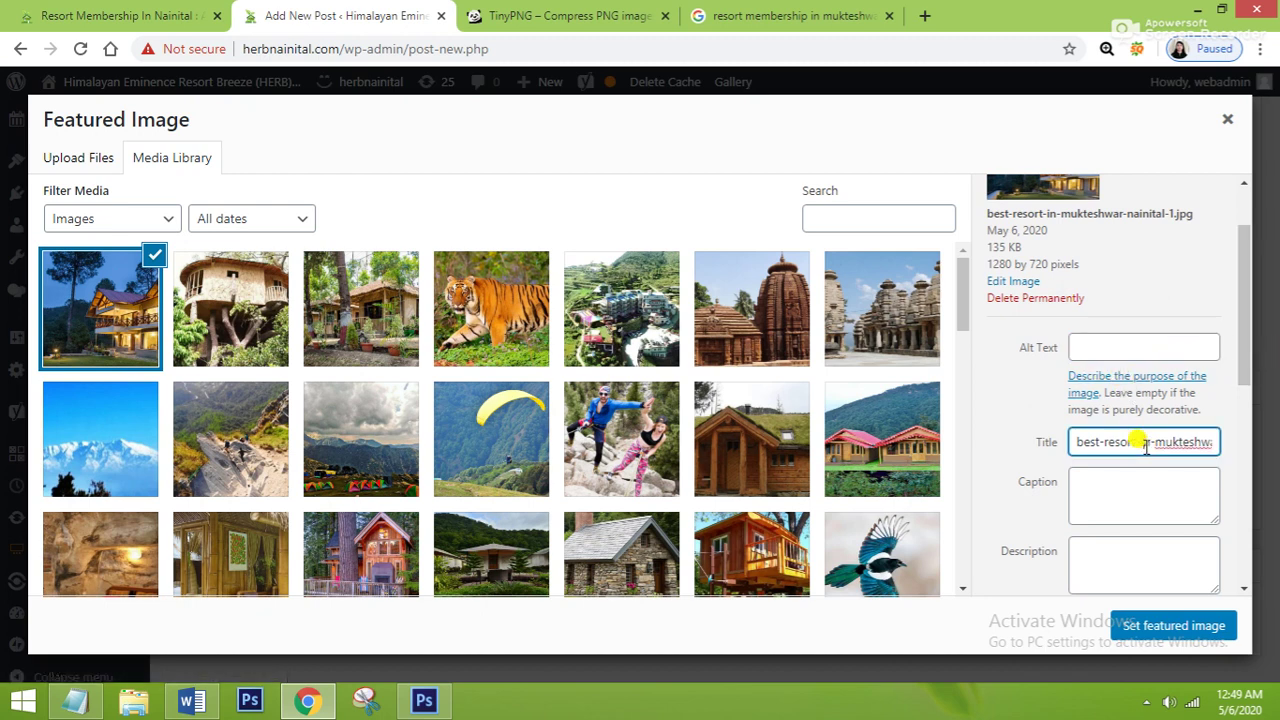
pyautogui.click(1095, 345)
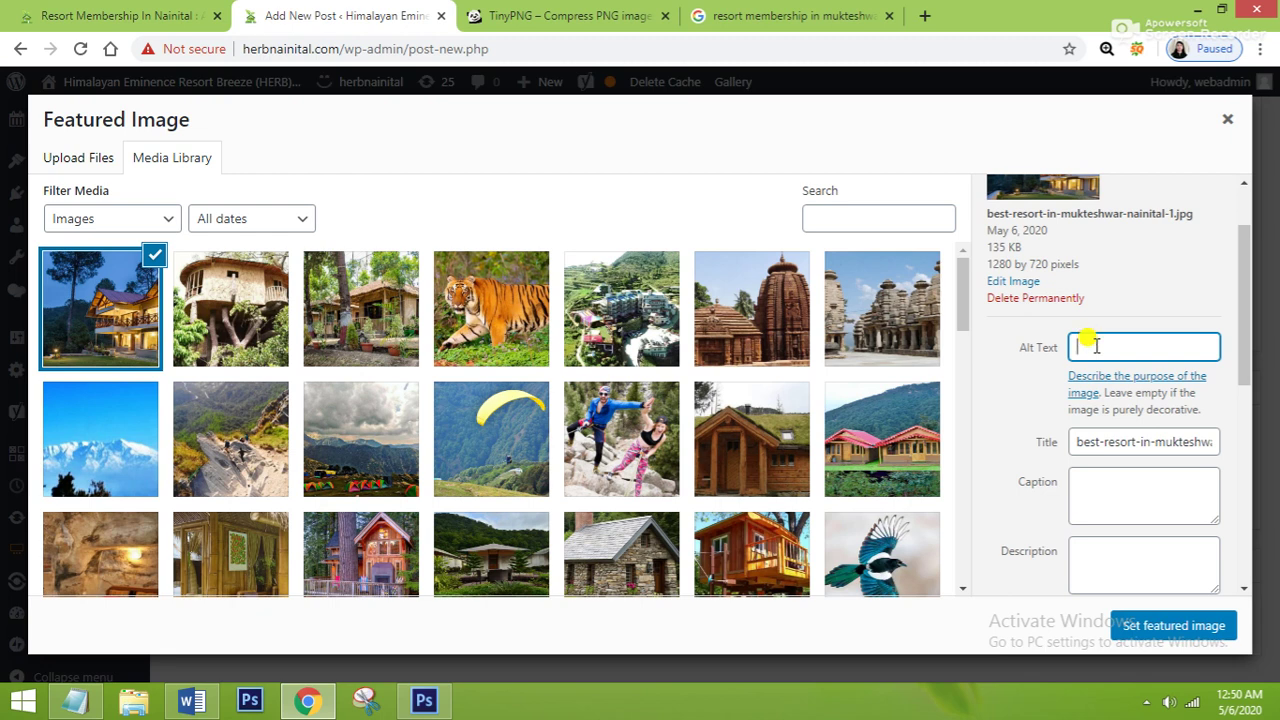
pyautogui.write('Best Resort In Mukteshw')
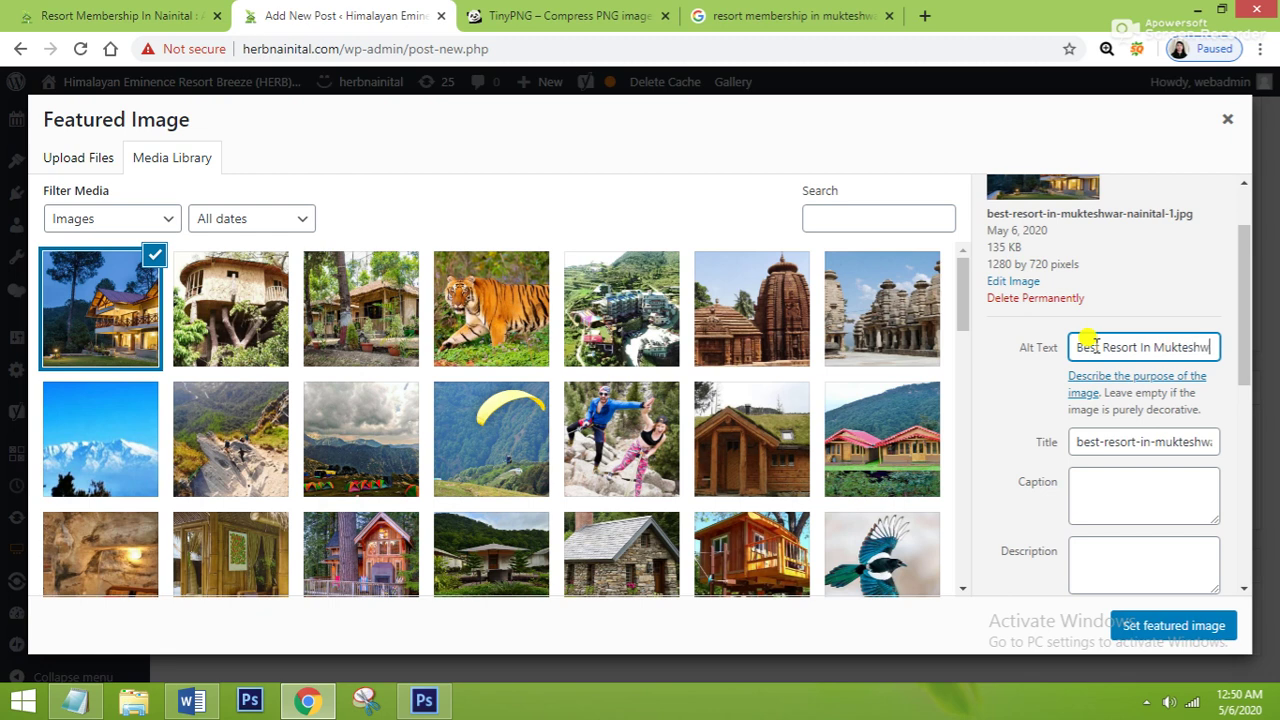
pyautogui.write('ar Naini')
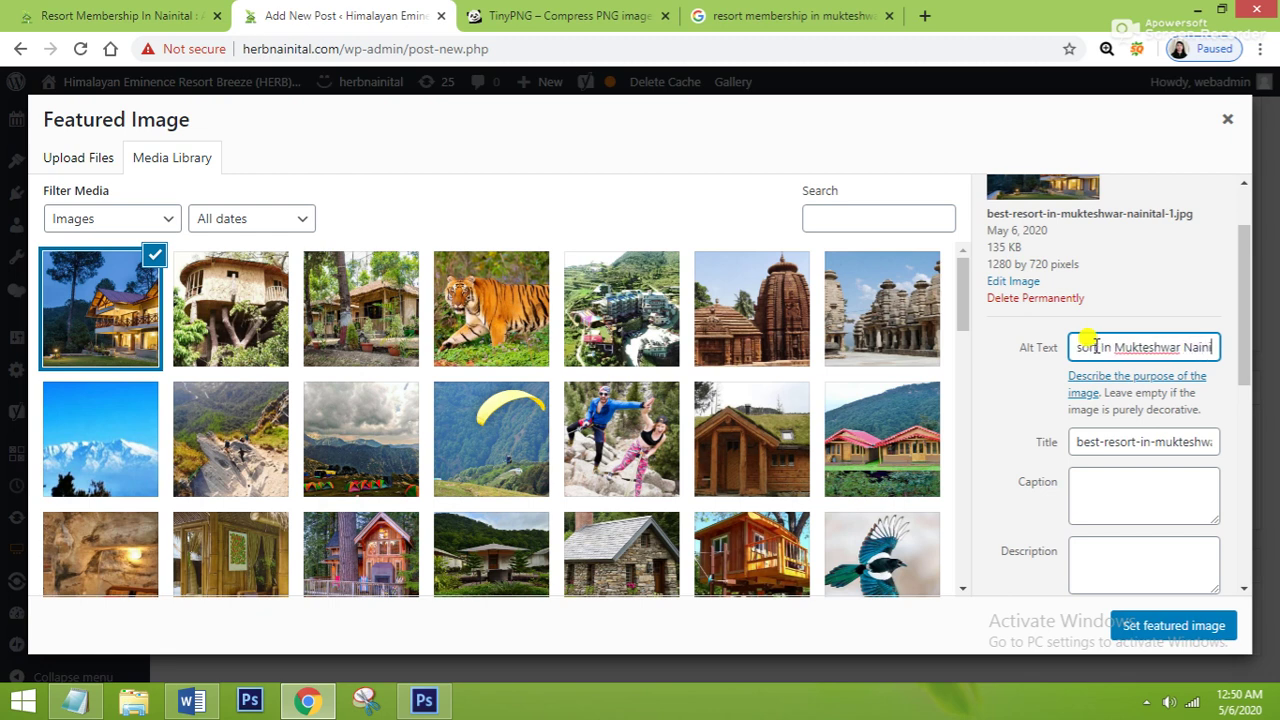
pyautogui.write('tal')
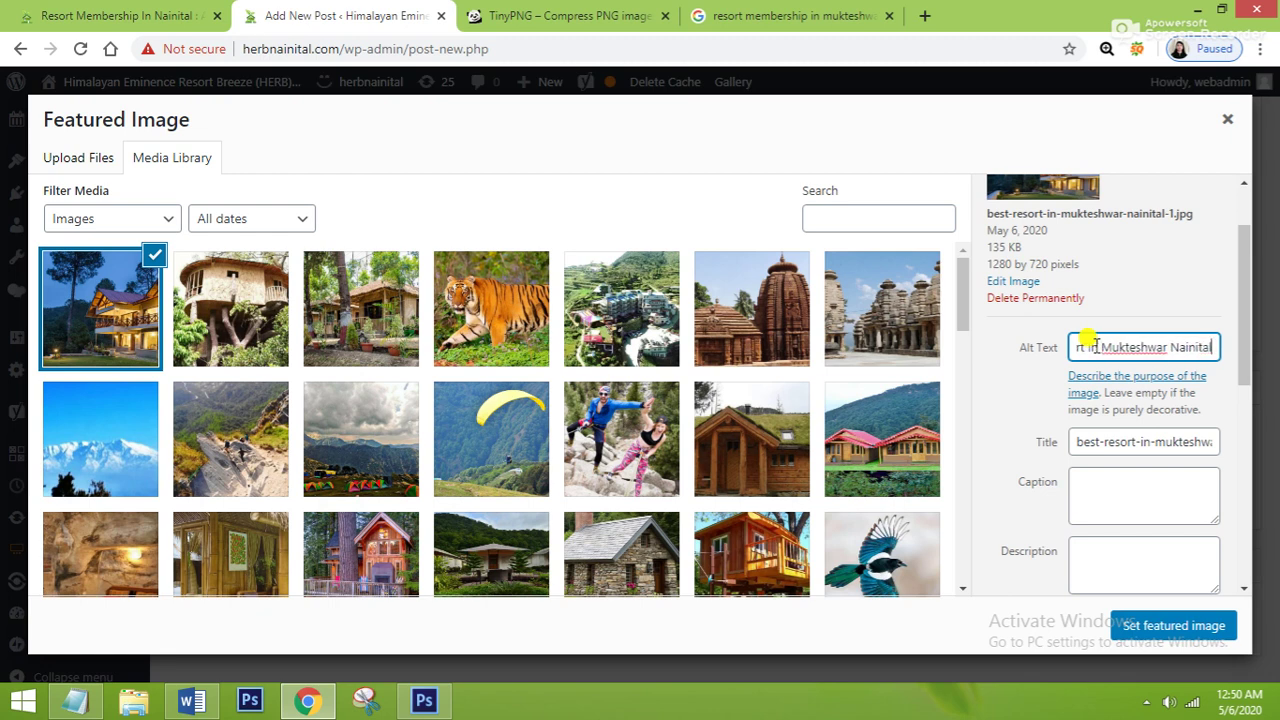
# Replace the image's title with "Best Resort In Muktshwar Nainital" and set the image as the post's featured image
pyautogui.click(1121, 441)
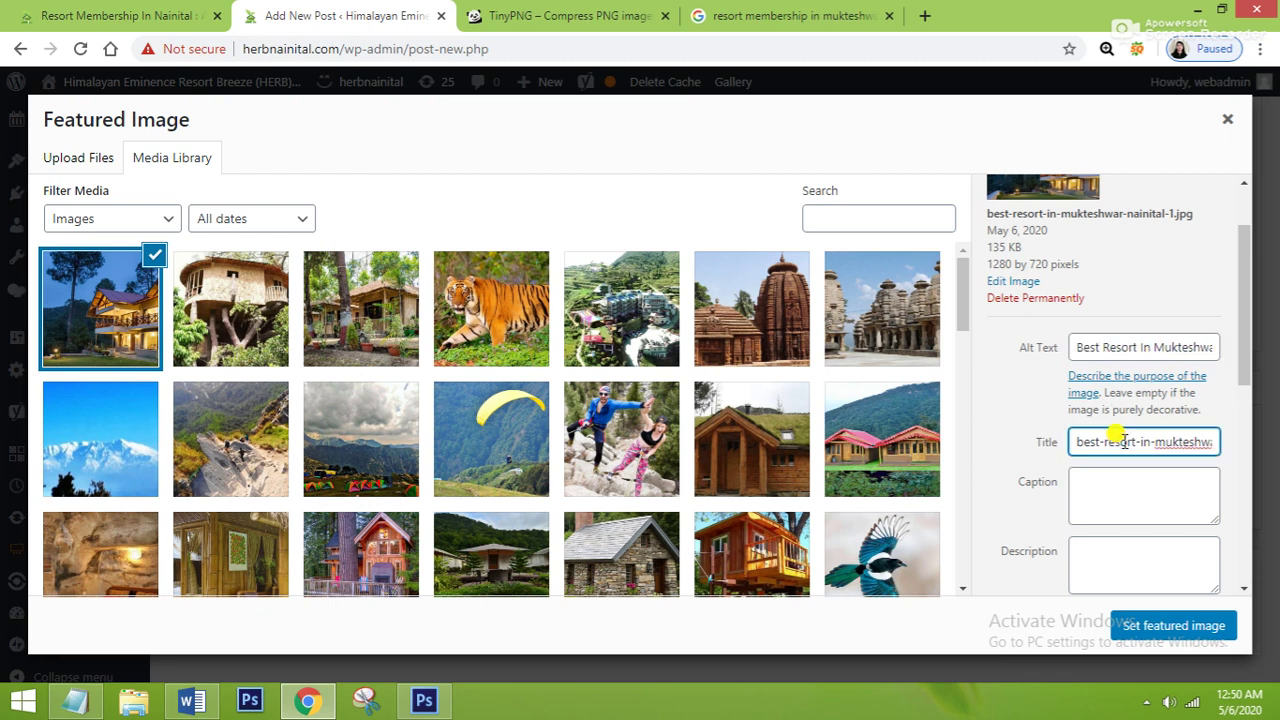
pyautogui.hotkey('ctrl', 'a')
pyautogui.press('BackSpace')
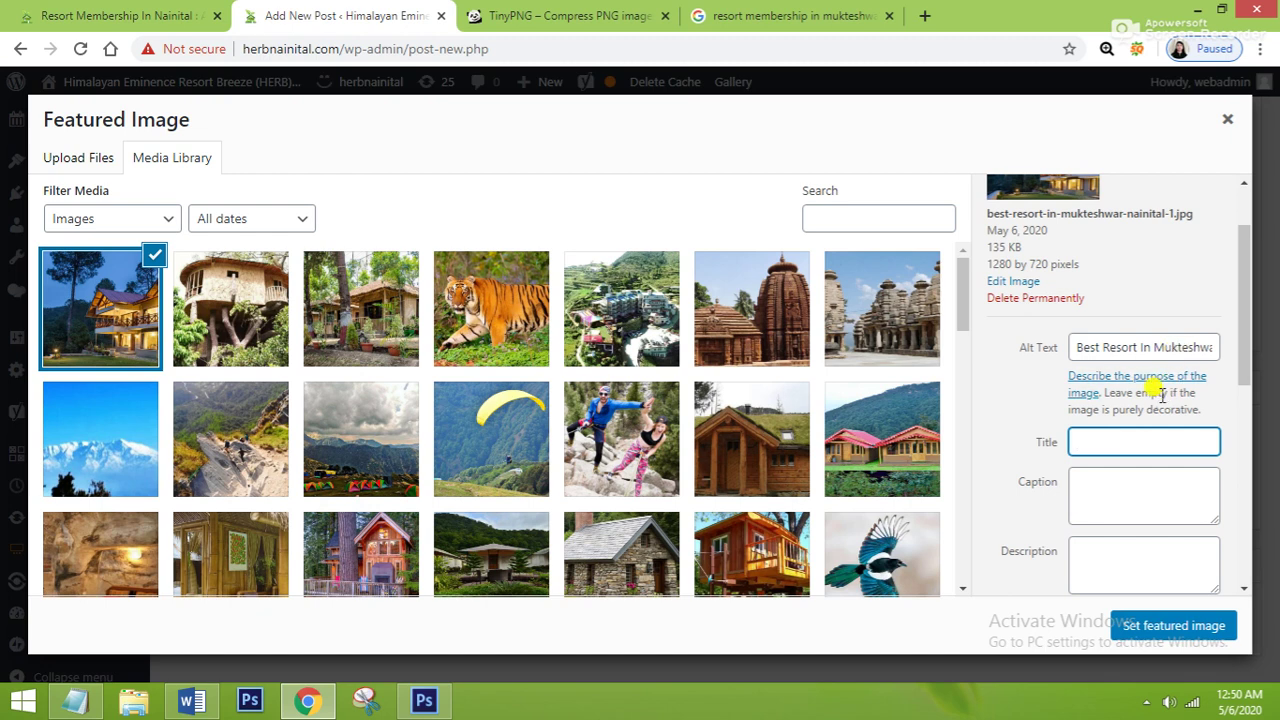
pyautogui.click(1131, 434)
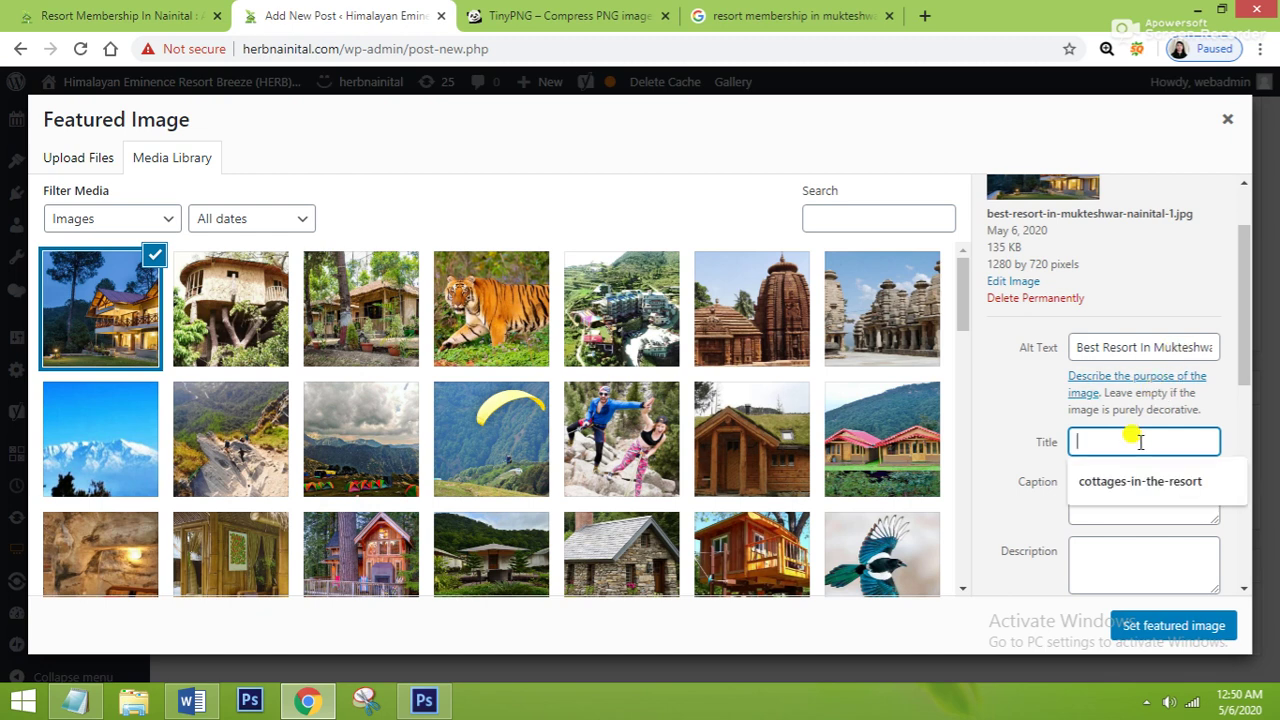
pyautogui.write('Best Reso')
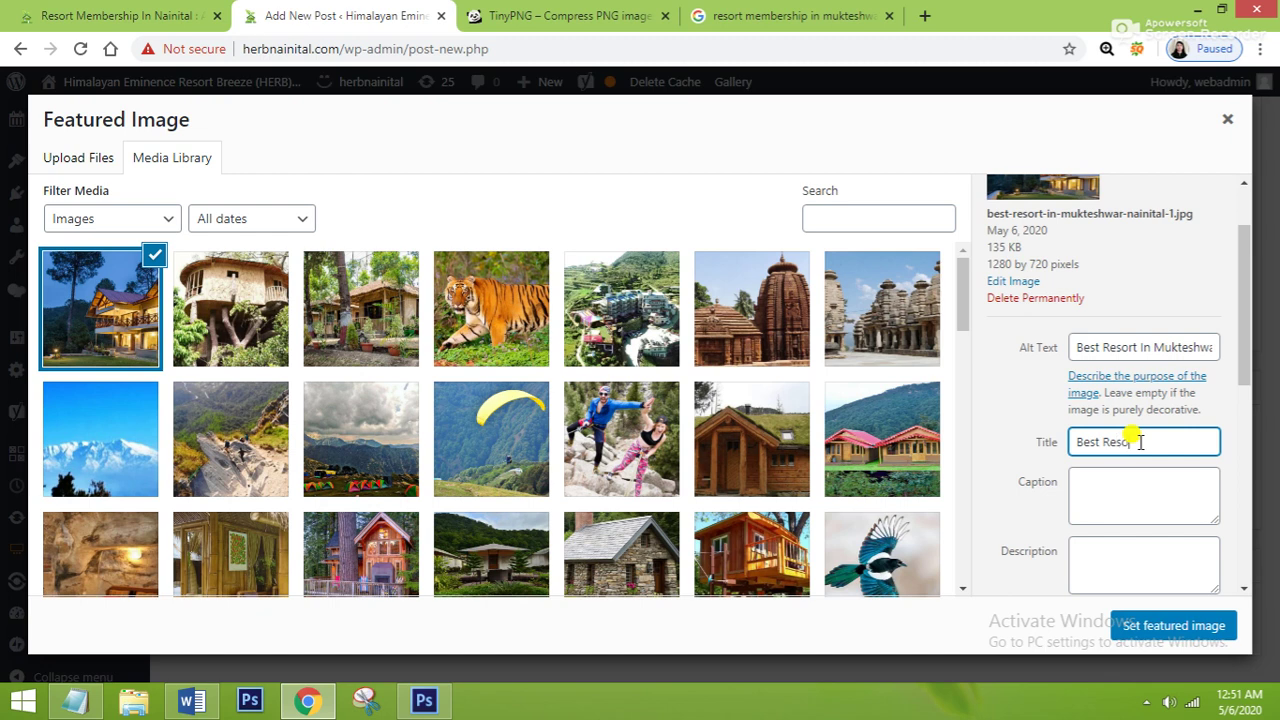
pyautogui.write('rt In Muk')
pyautogui.write('tr')
pyautogui.write('shw')
pyautogui.write('ar')
pyautogui.write('Nai')
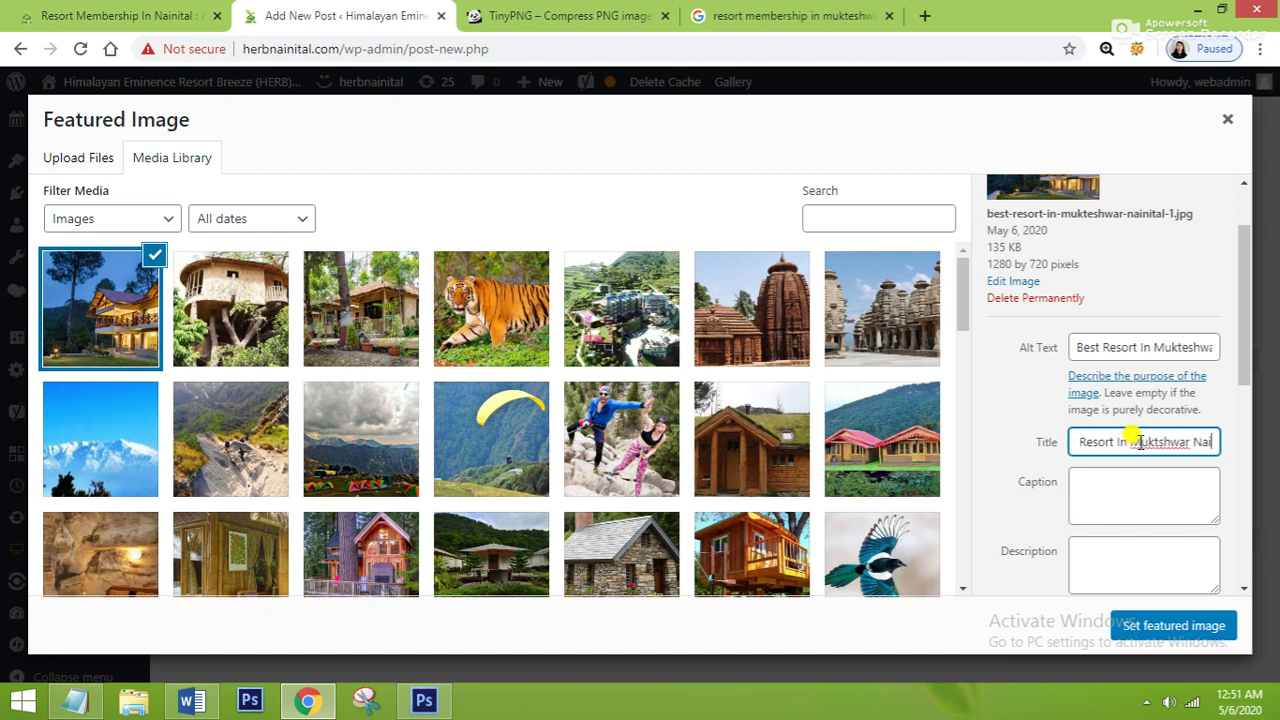
pyautogui.write('nital')
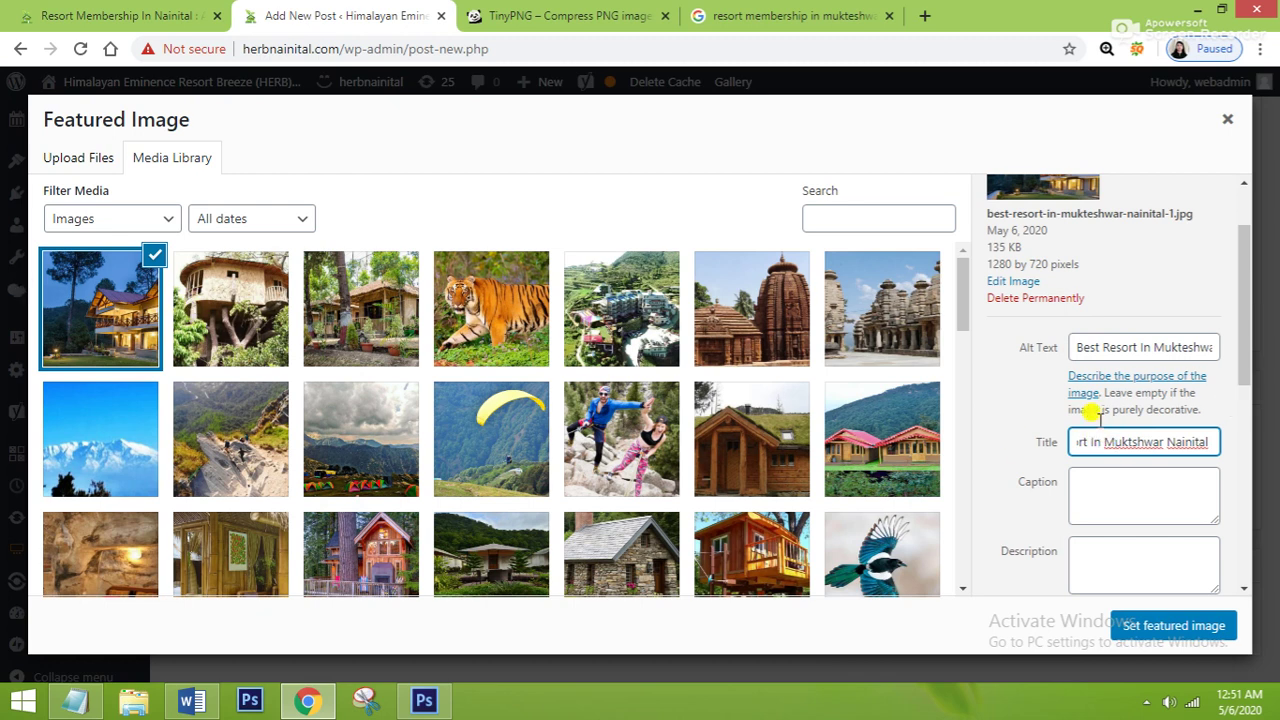
pyautogui.click(1187, 624)
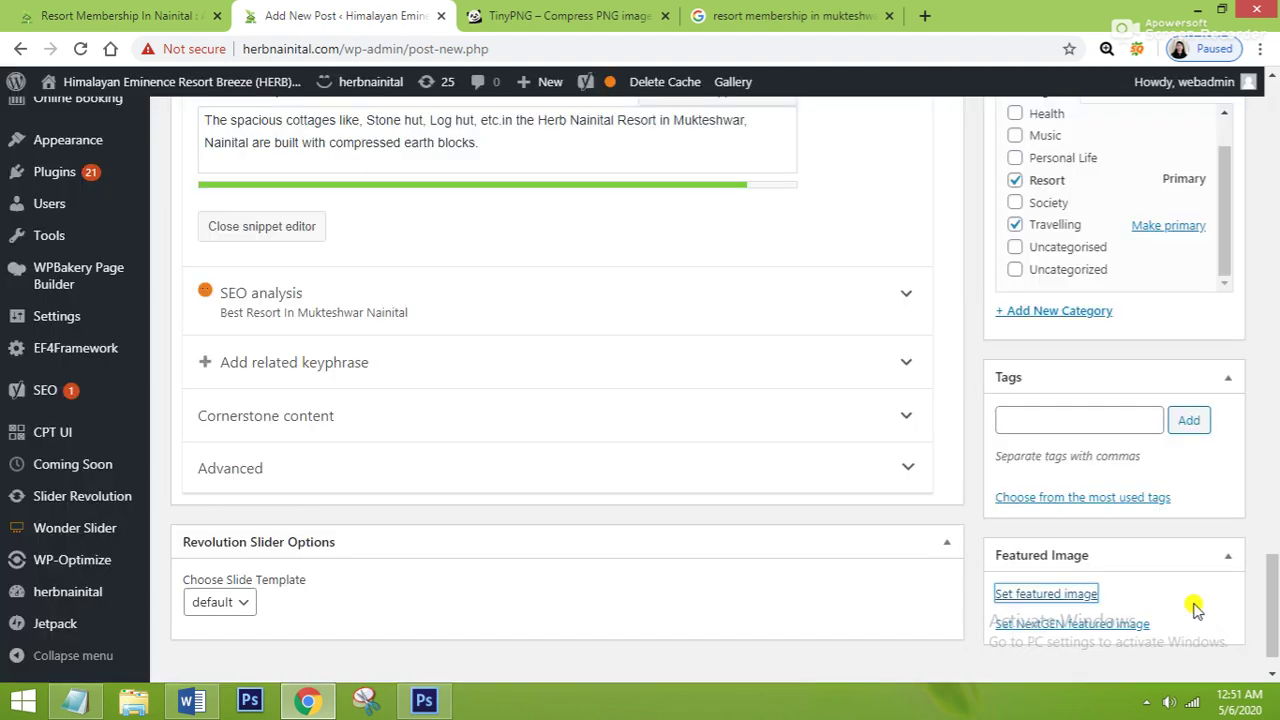
pyautogui.moveTo(55, 470)
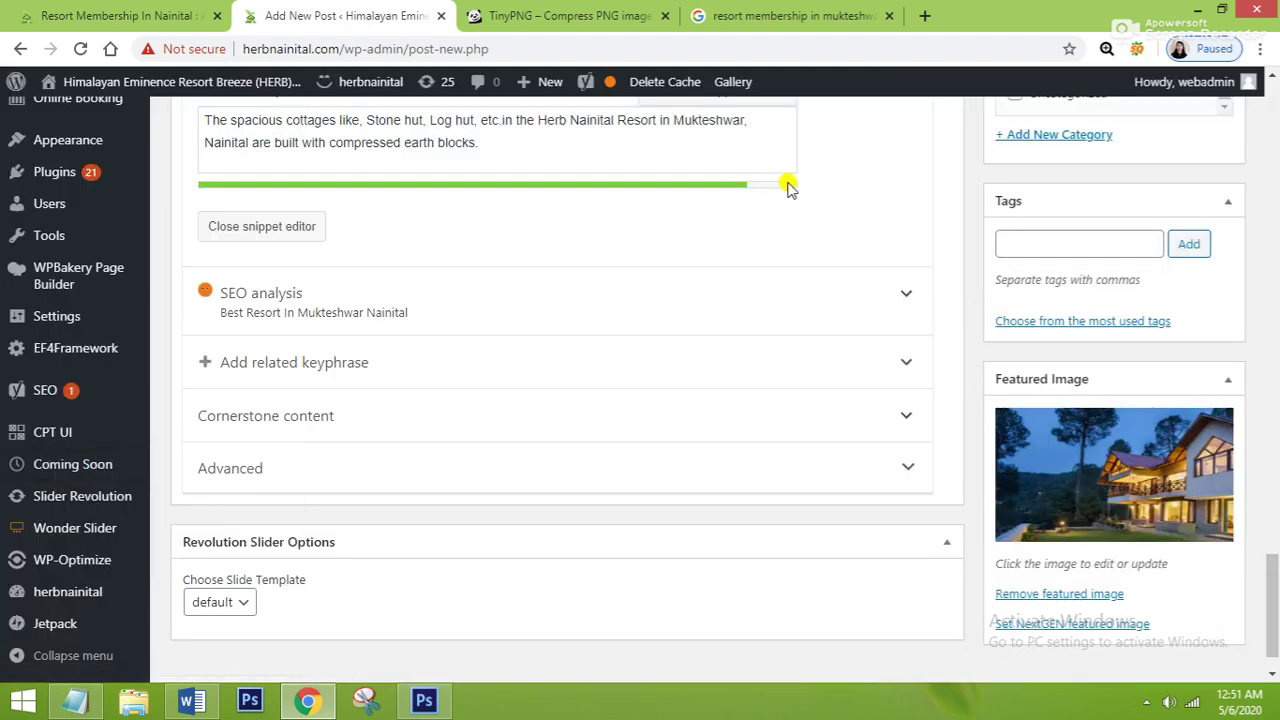
# Review the post's SEO title and meta description in the Yoast snippet editor
pyautogui.scroll(3, 685, 222)
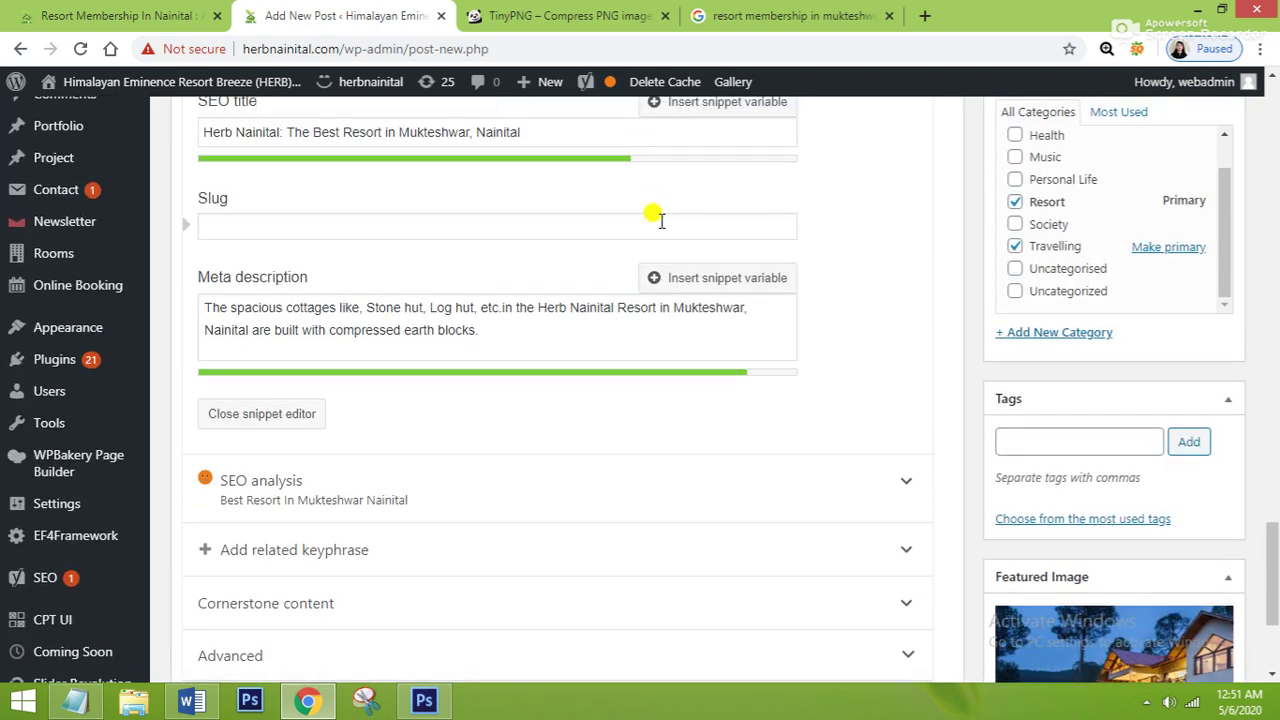
pyautogui.click(520, 218)
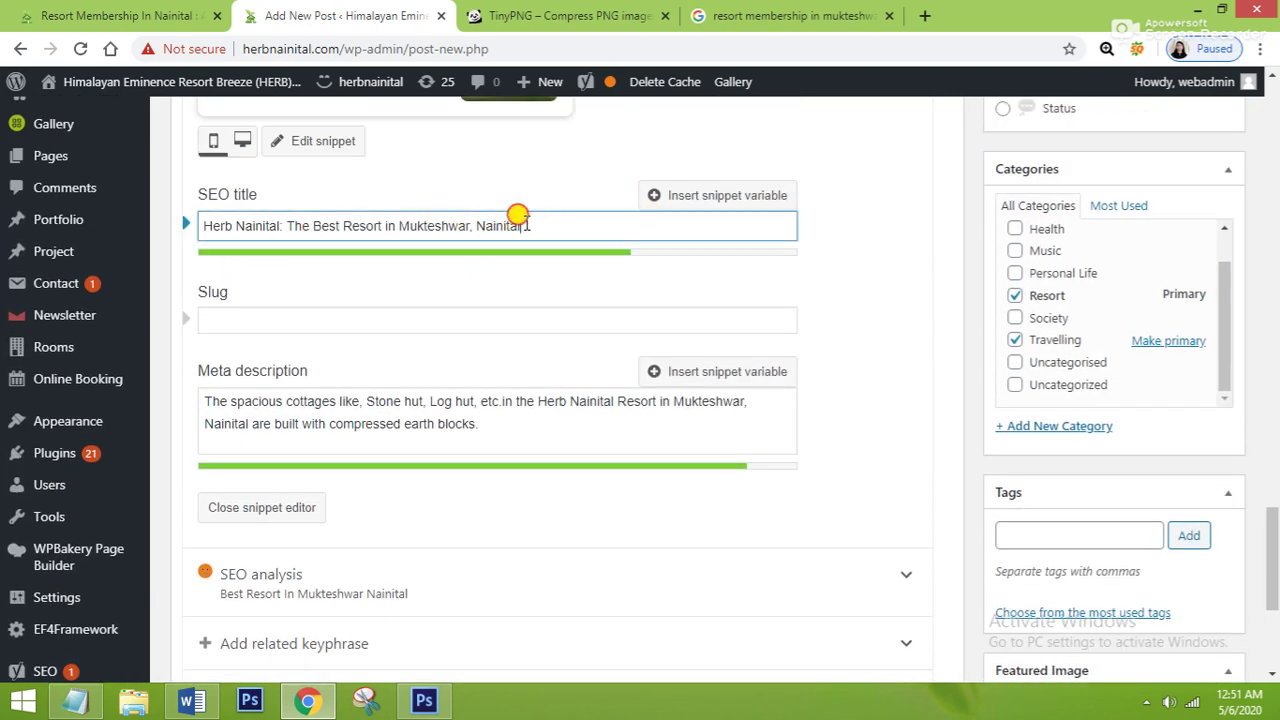
pyautogui.hotkey('ctrl', 'a')
pyautogui.click(490, 424)
pyautogui.hotkey('ctrl', 'a')
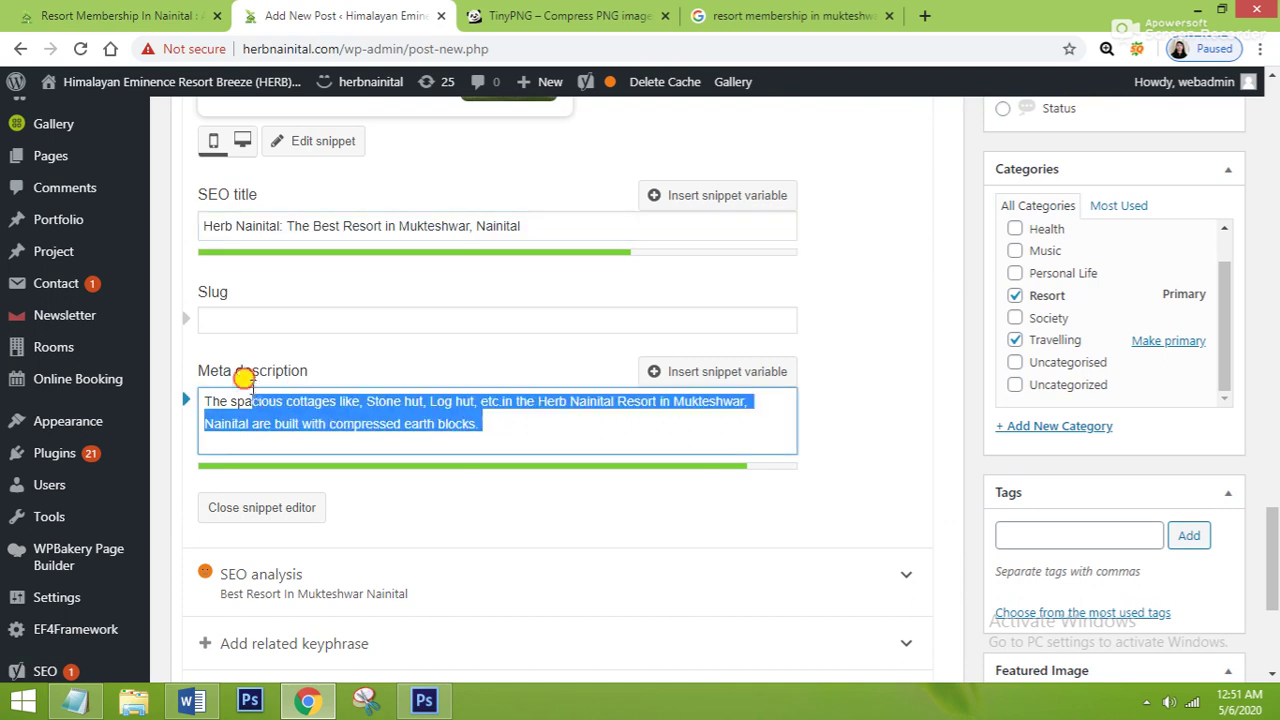
pyautogui.click(385, 397)
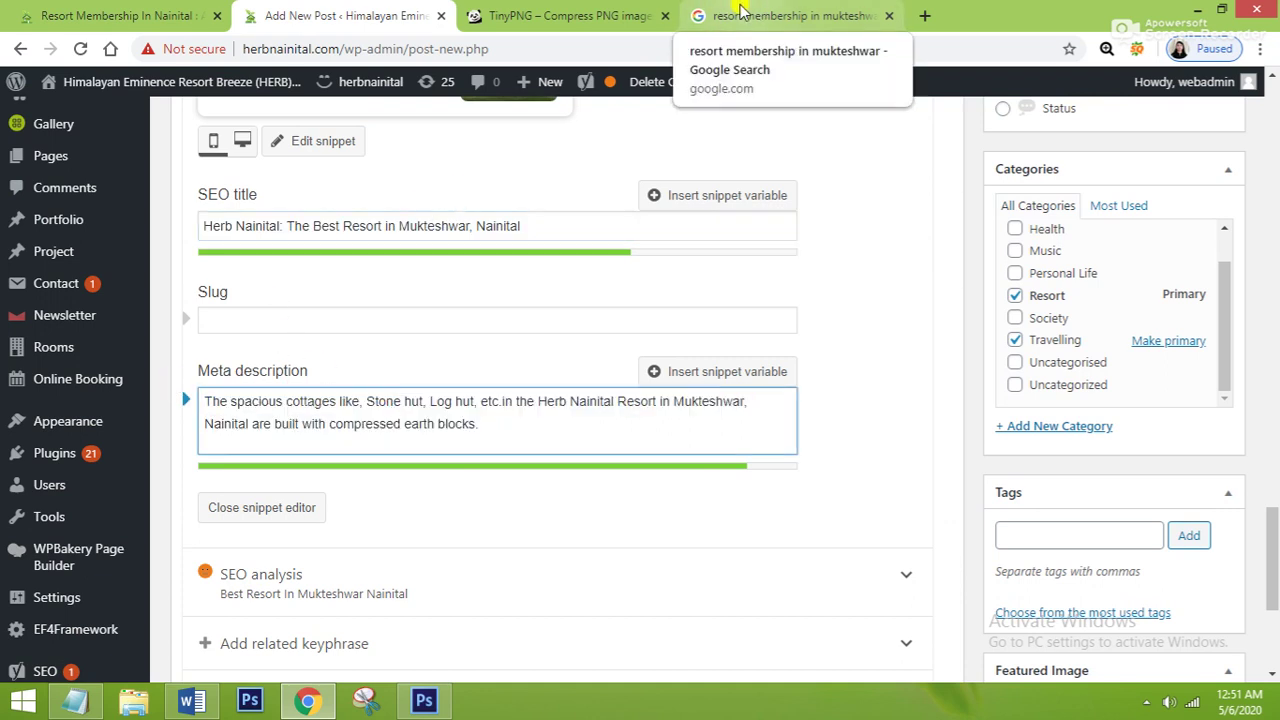
# Compare the herbnainital.com title in the Google results for "resort membership in mukteshwar" with the post's SEO title
pyautogui.click(778, 20)
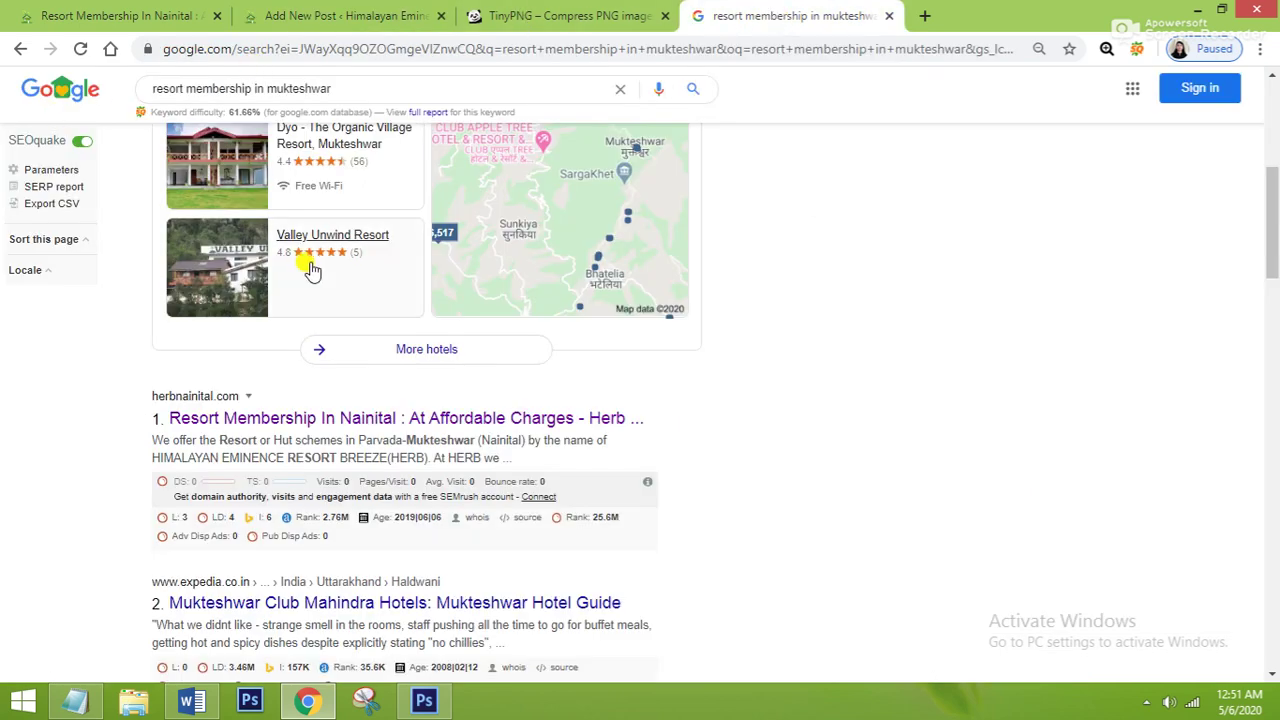
pyautogui.moveTo(340, 88); pyautogui.dragTo(155, 95)
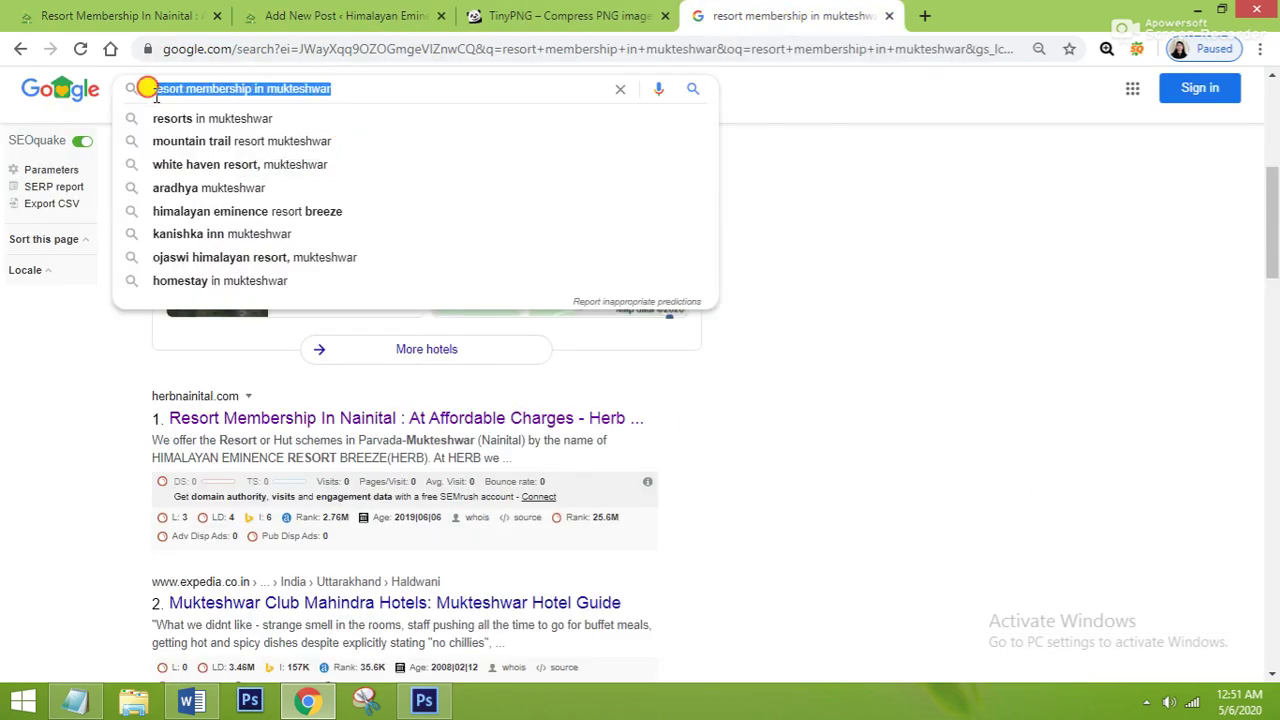
pyautogui.click(256, 88)
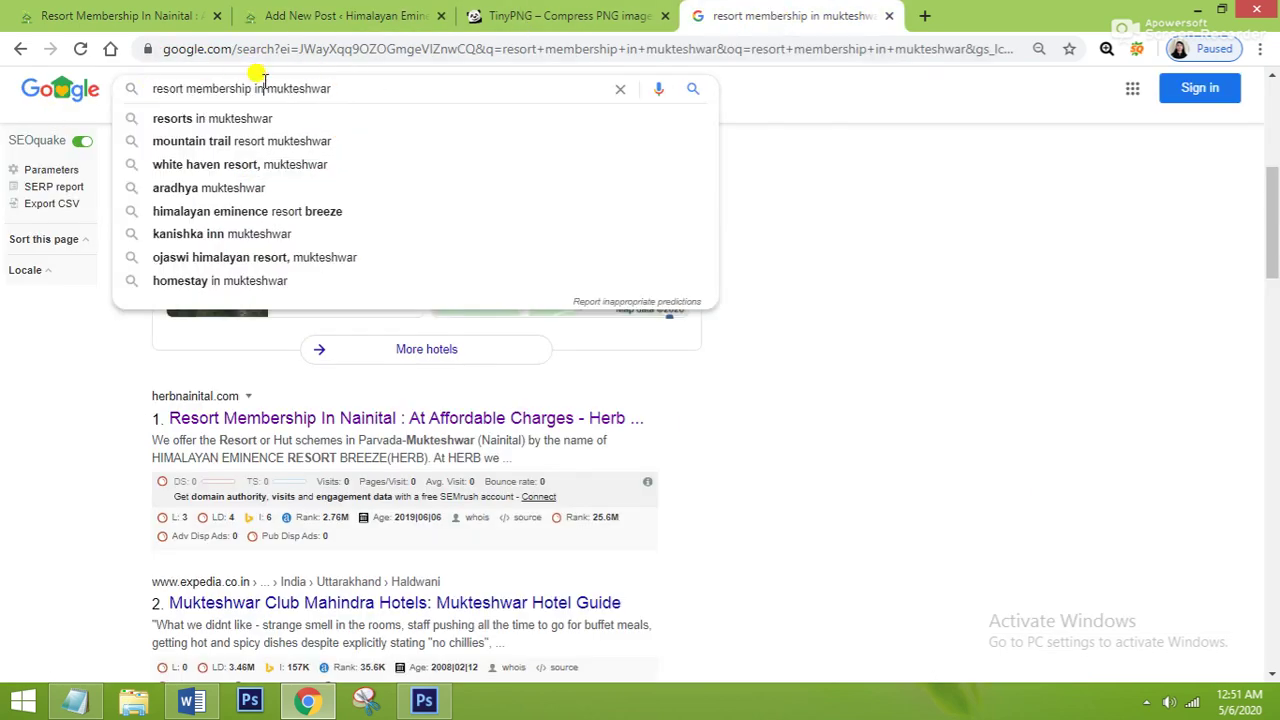
pyautogui.click(1125, 412)
pyautogui.scroll(-1, 423, 429)
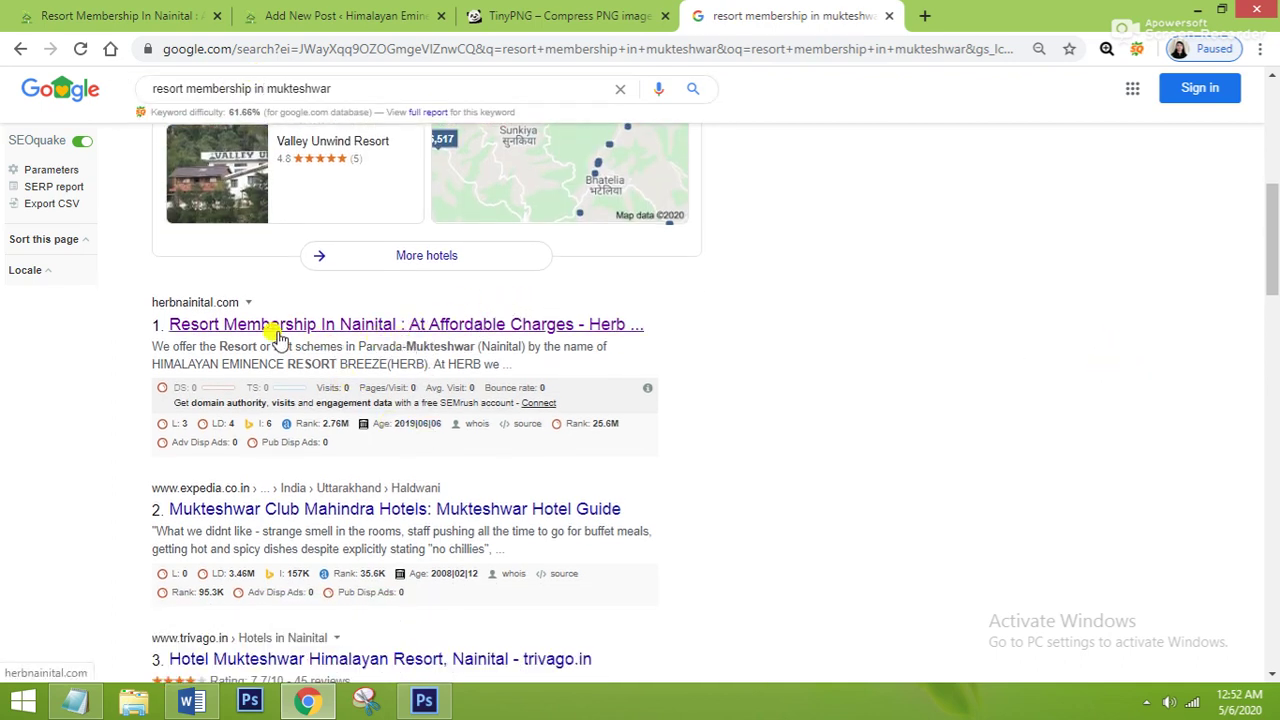
pyautogui.moveTo(689, 323); pyautogui.dragTo(163, 331)
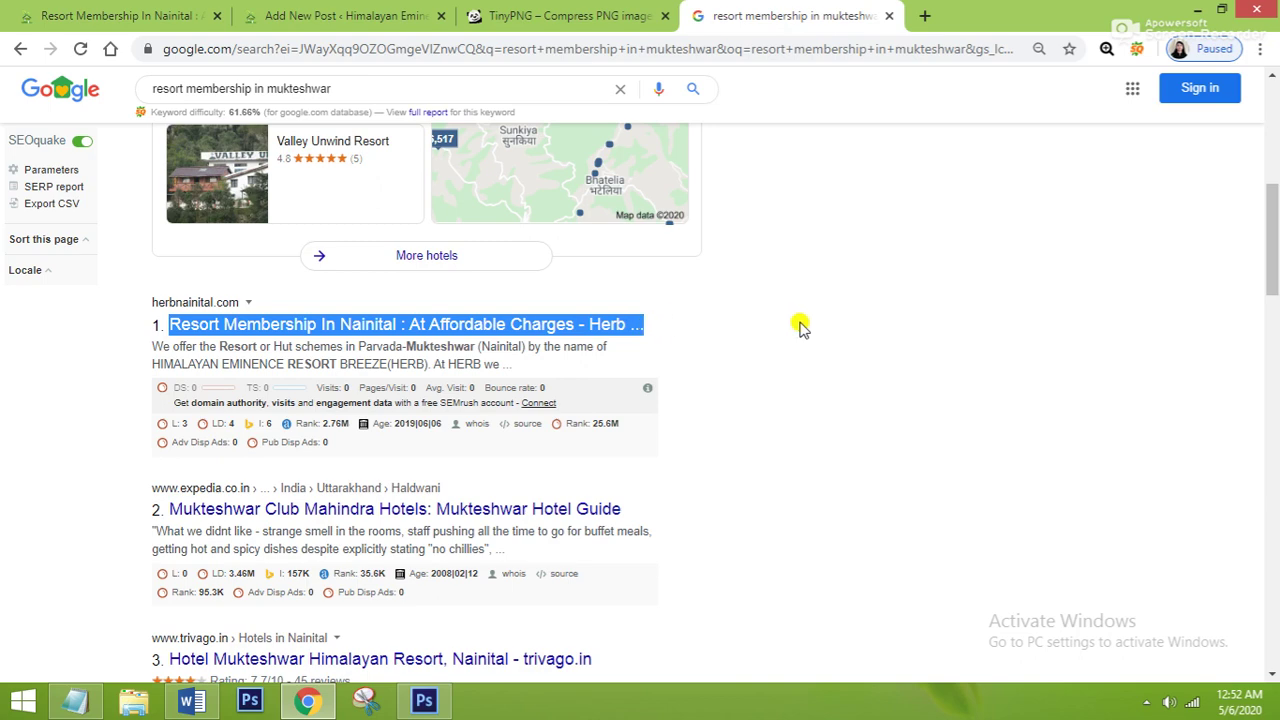
pyautogui.click(365, 15)
pyautogui.click(274, 225)
pyautogui.moveTo(282, 225); pyautogui.dragTo(434, 220)
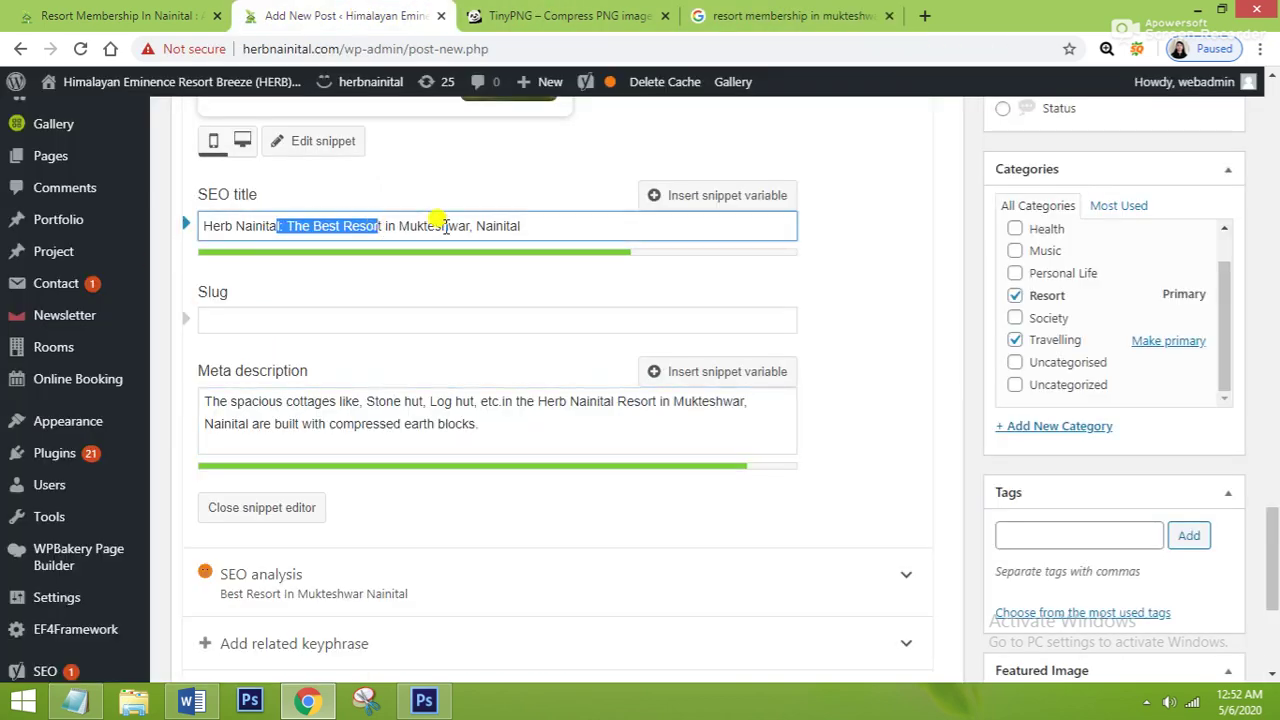
# Compare the title and description of the herbnainital.com Google result with the post's SEO title and meta description
pyautogui.moveTo(586, 214); pyautogui.dragTo(176, 205)
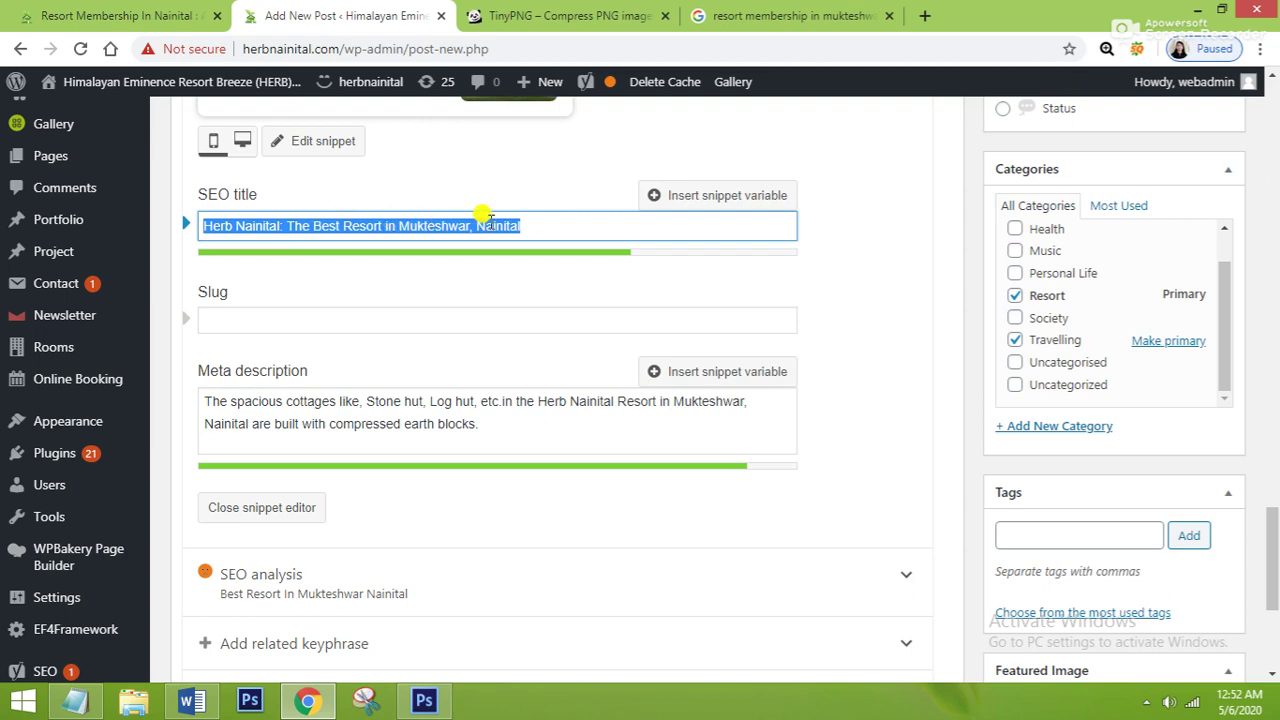
pyautogui.click(800, 16)
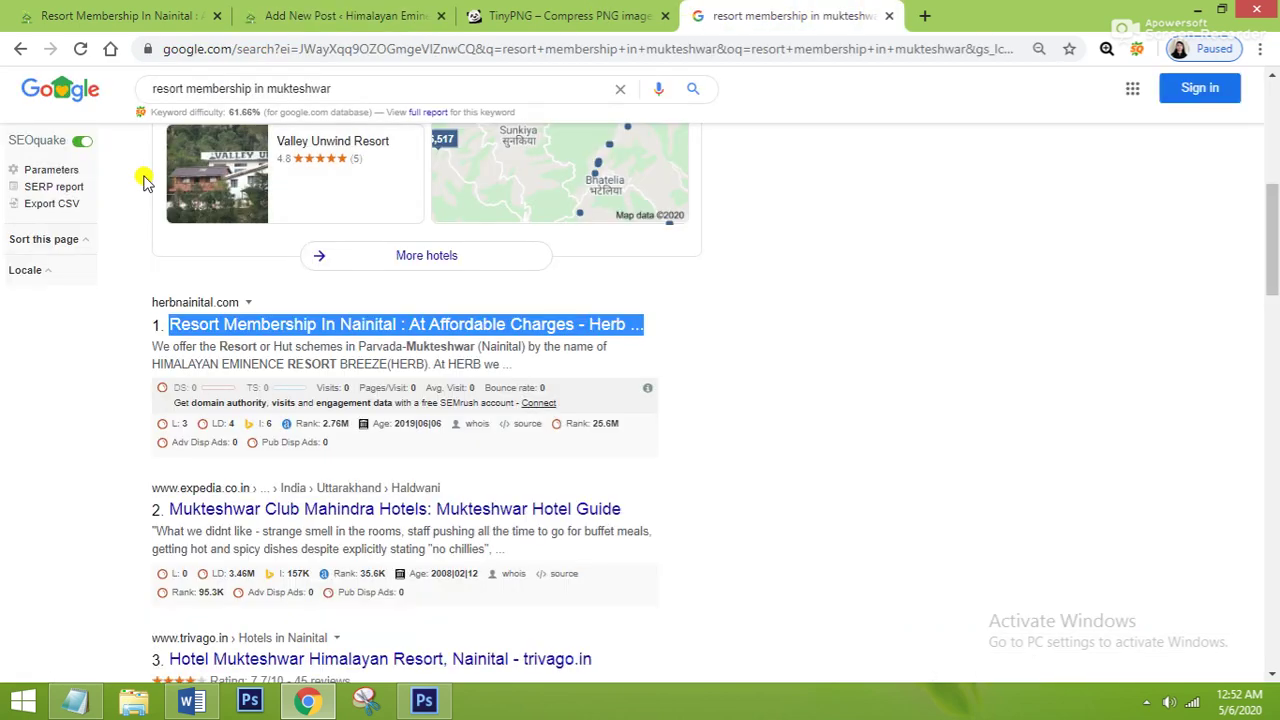
pyautogui.click(872, 334)
pyautogui.moveTo(674, 323); pyautogui.dragTo(131, 325)
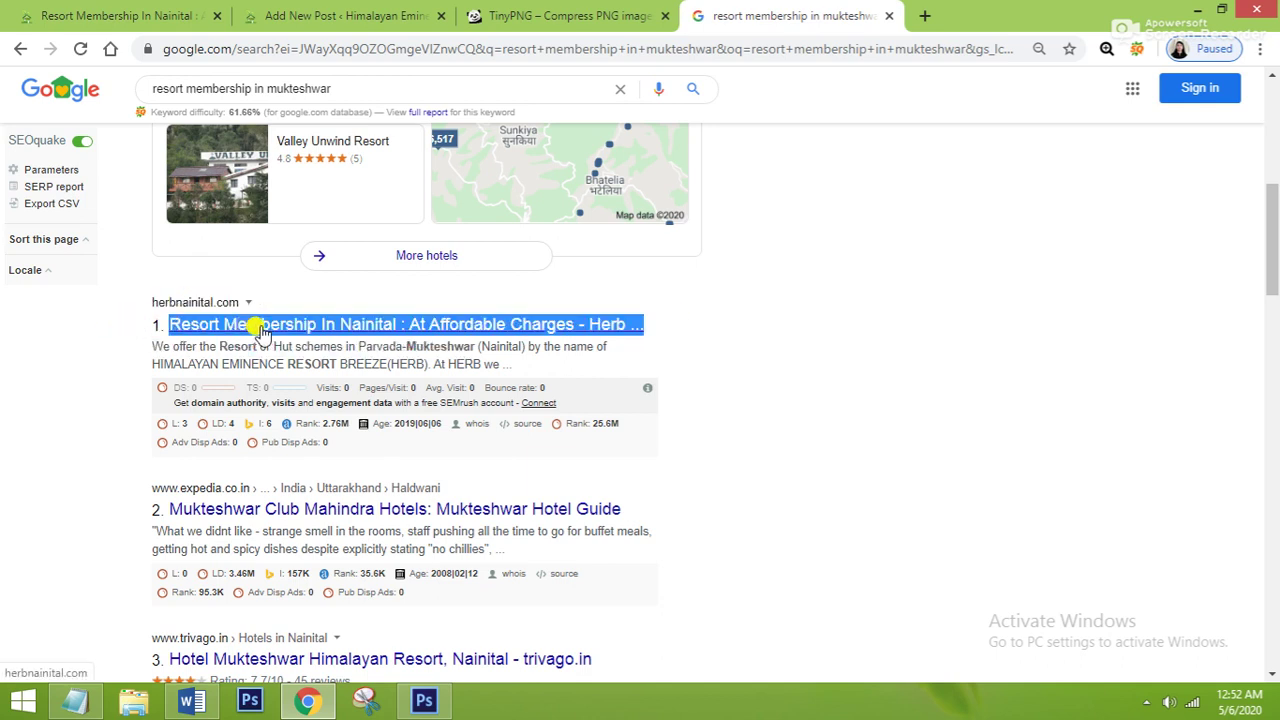
pyautogui.moveTo(566, 364); pyautogui.dragTo(145, 346)
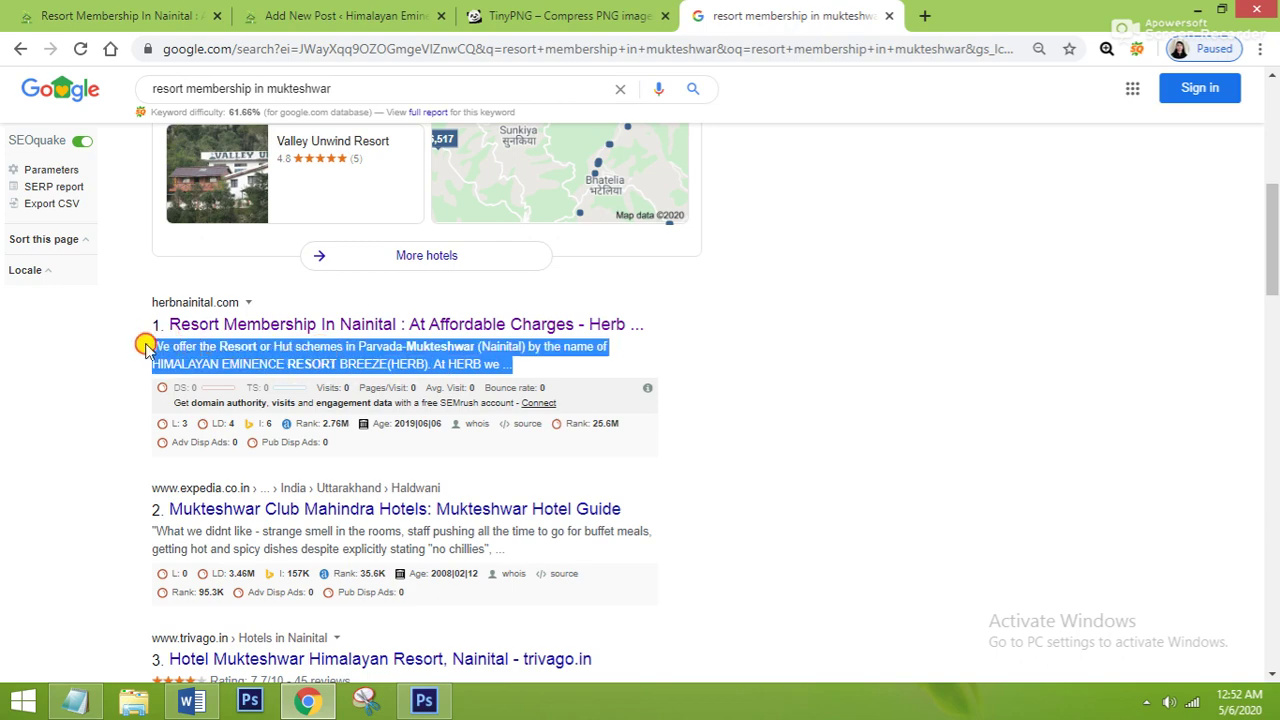
pyautogui.click(313, 14)
pyautogui.click(363, 430)
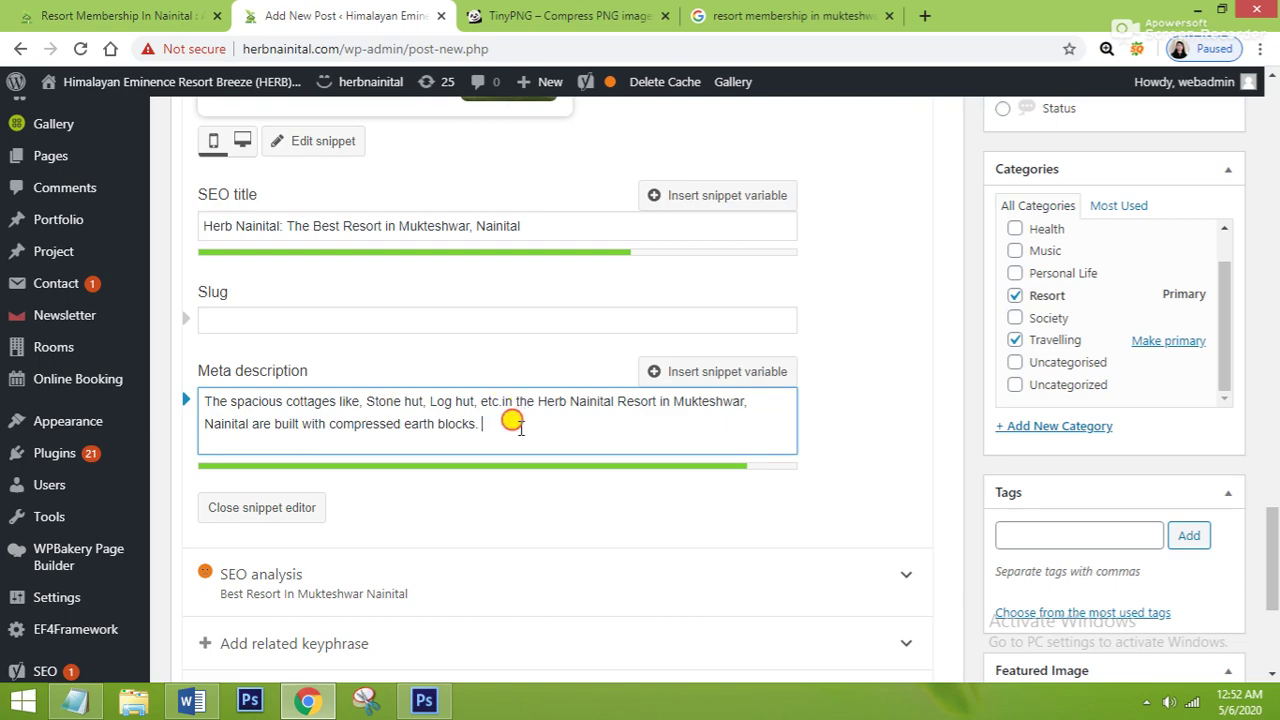
pyautogui.moveTo(508, 423); pyautogui.dragTo(207, 385)
pyautogui.click(281, 407)
# Add an empty paragraph below the "Cottages in the Resort in Mukteshwar" heading in the post body
pyautogui.scroll(7, 372, 418)
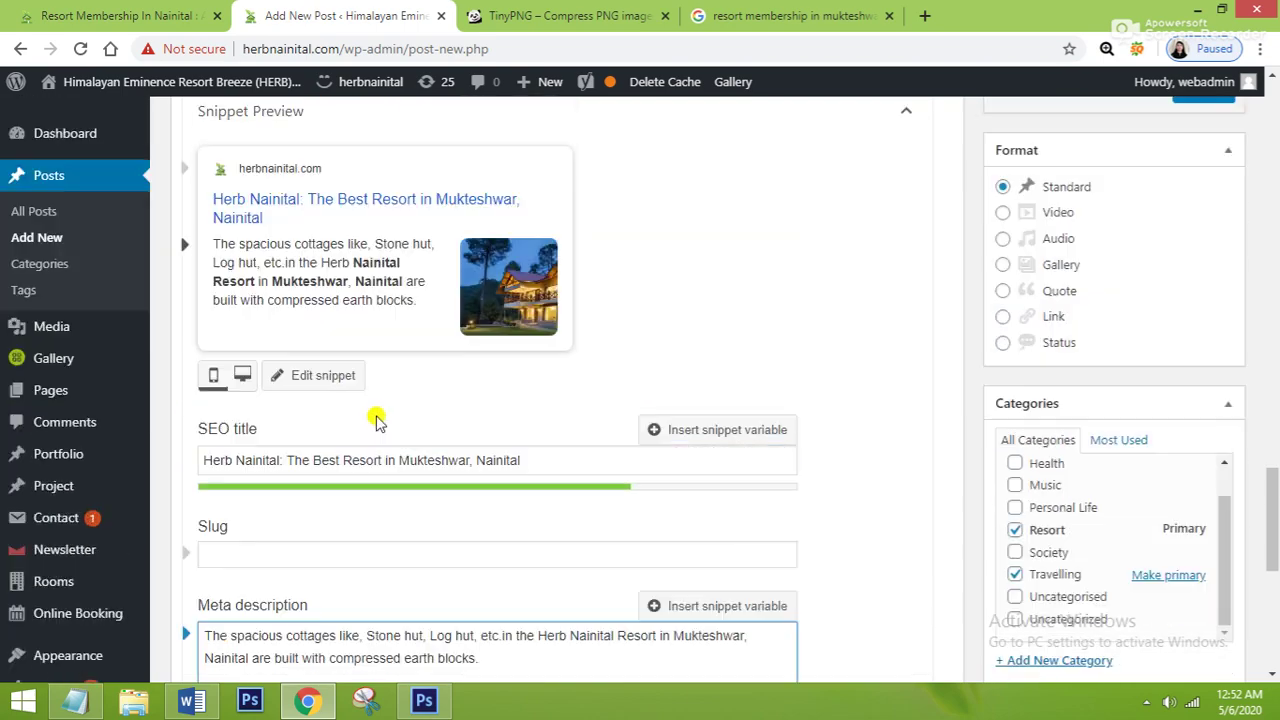
pyautogui.scroll(10, 378, 421)
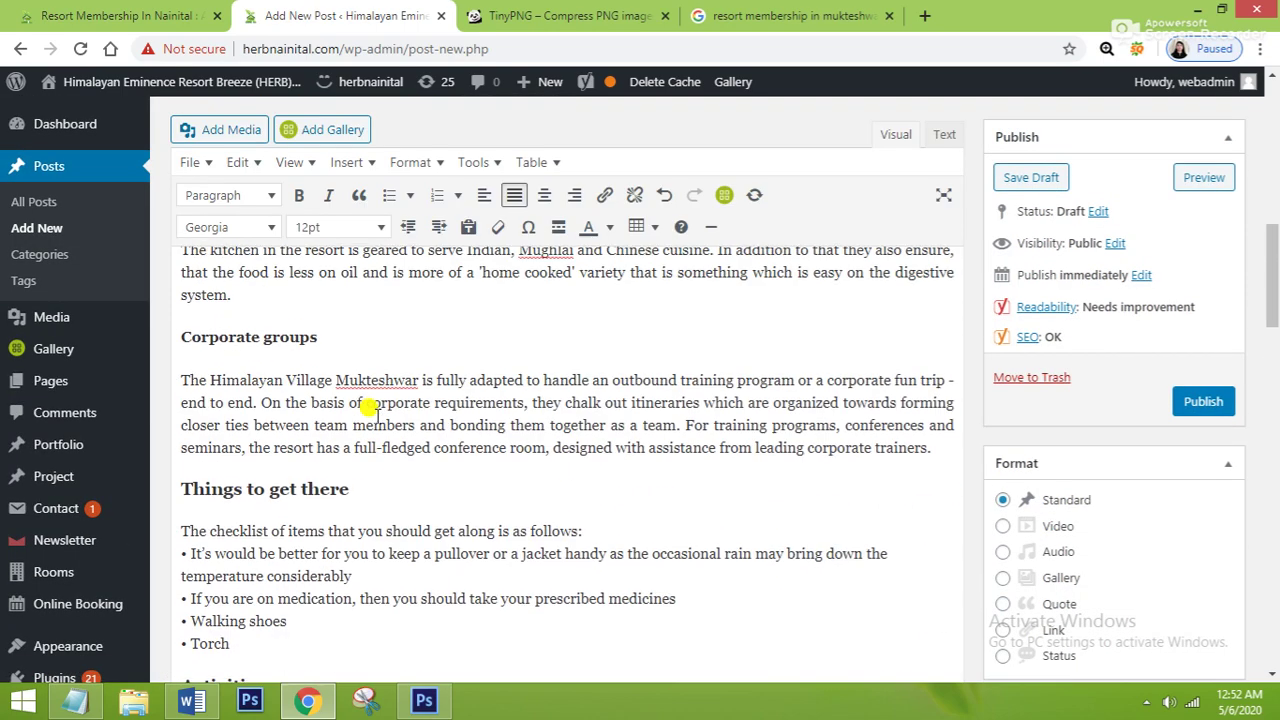
pyautogui.scroll(12, 377, 416)
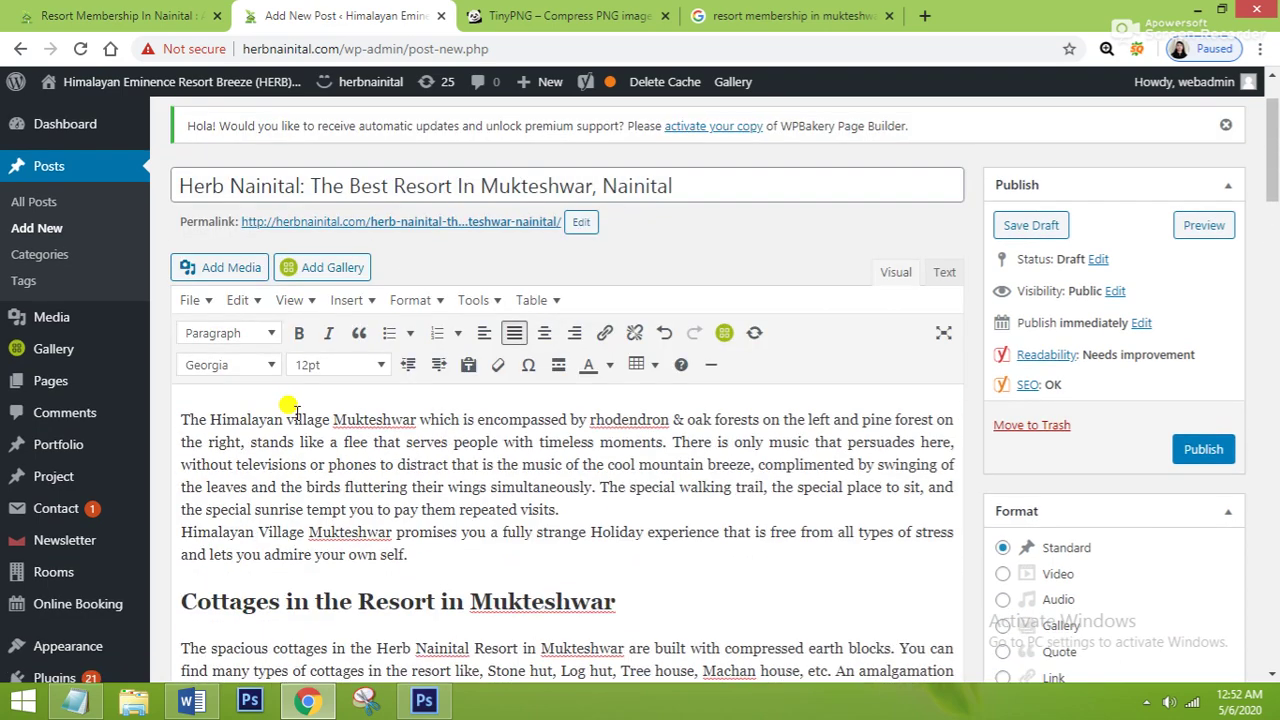
pyautogui.moveTo(625, 600); pyautogui.dragTo(176, 578)
pyautogui.click(511, 574)
pyautogui.moveTo(616, 578); pyautogui.dragTo(162, 561)
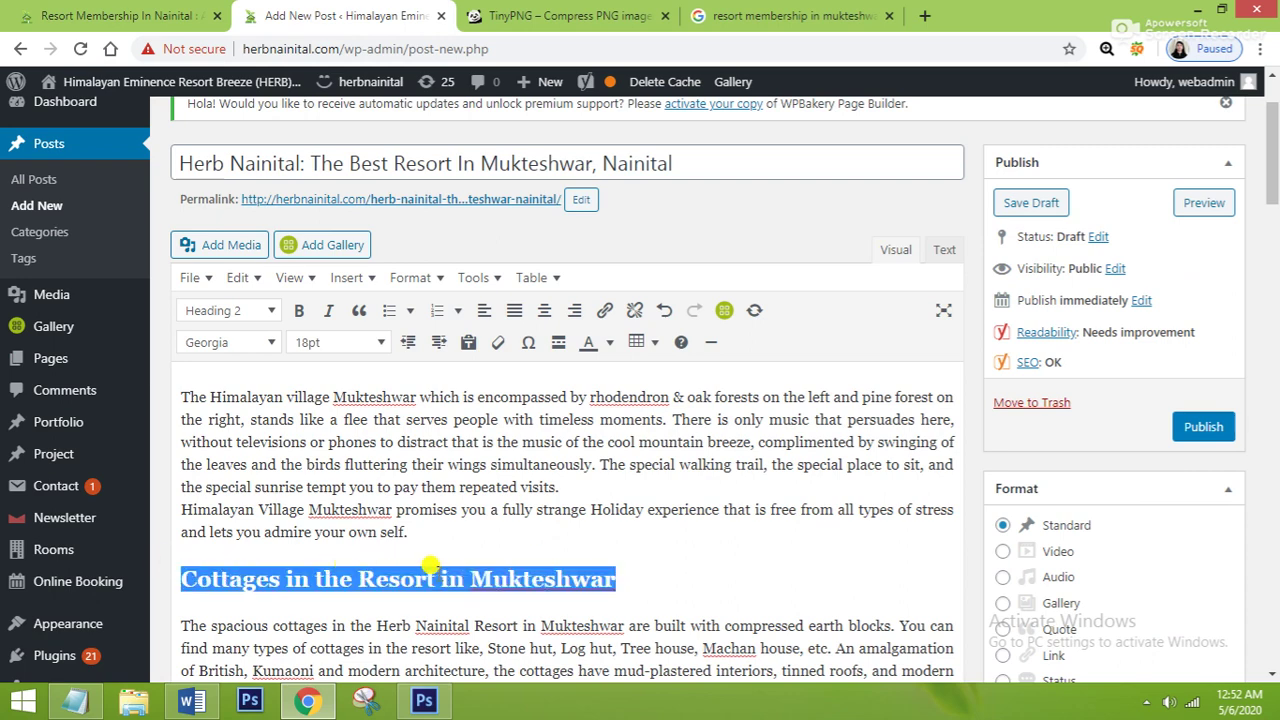
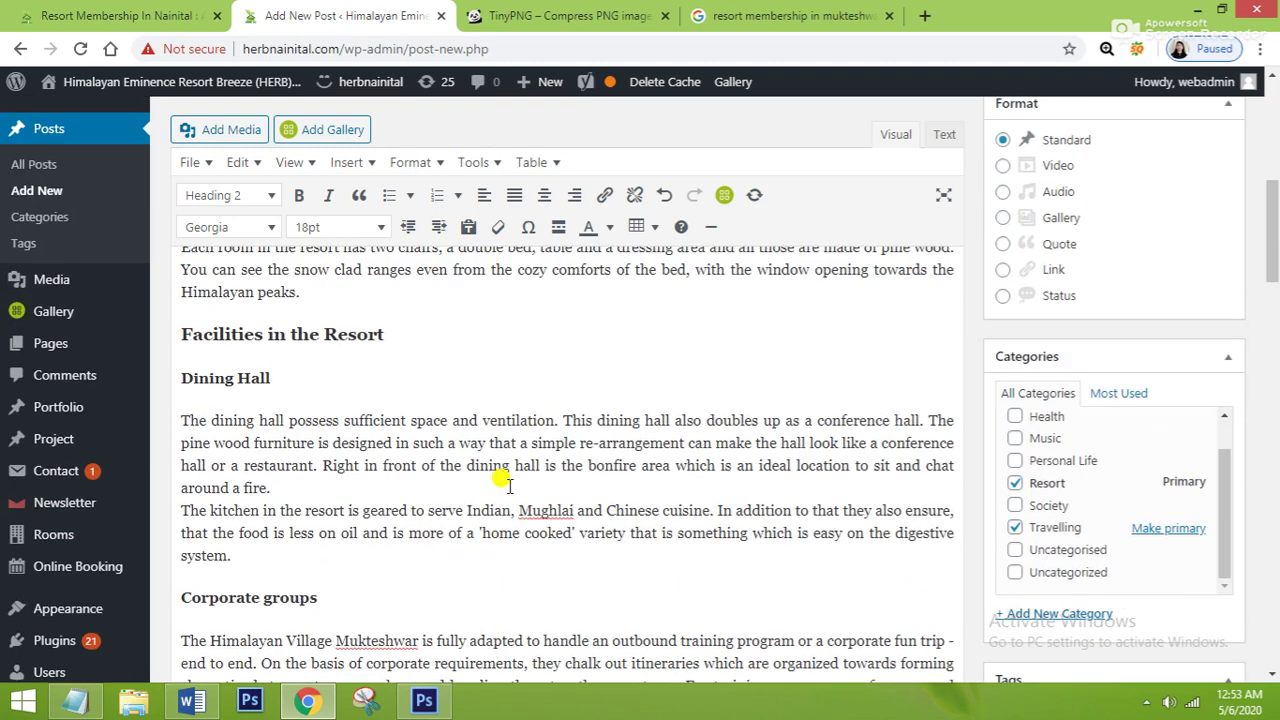
pyautogui.scroll(4, 508, 485)
pyautogui.click(358, 388)
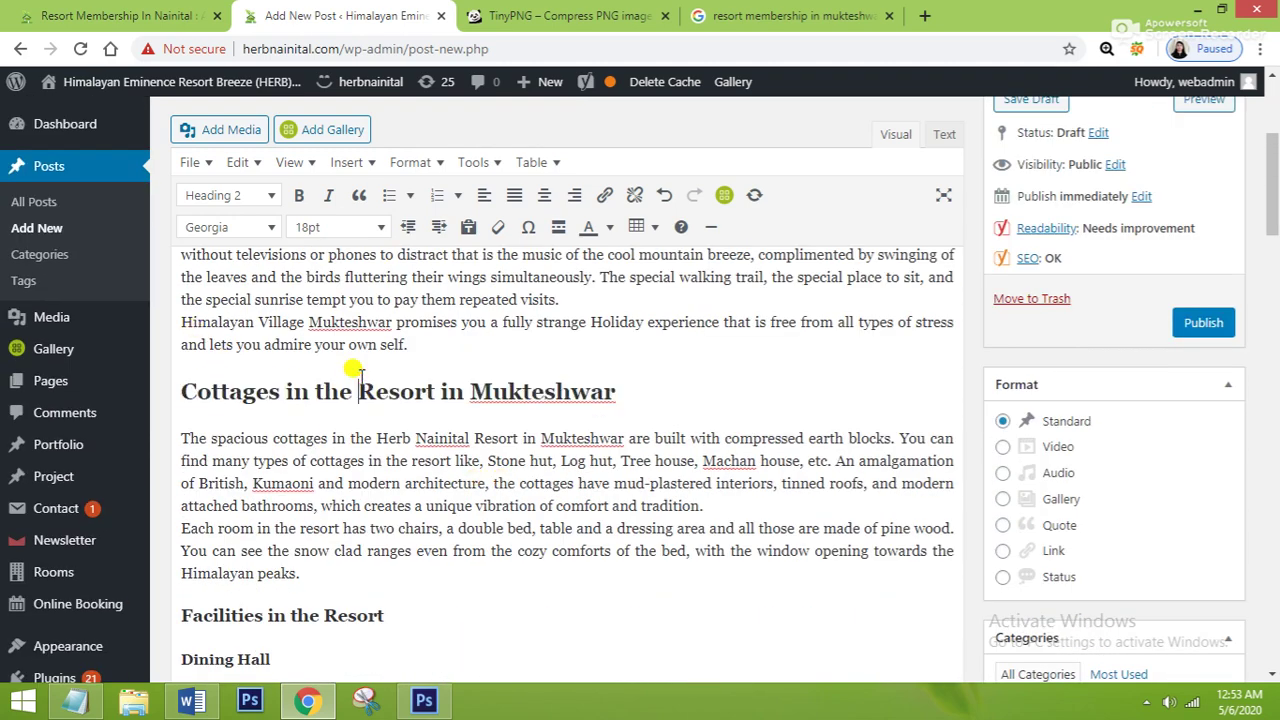
pyautogui.click(647, 395)
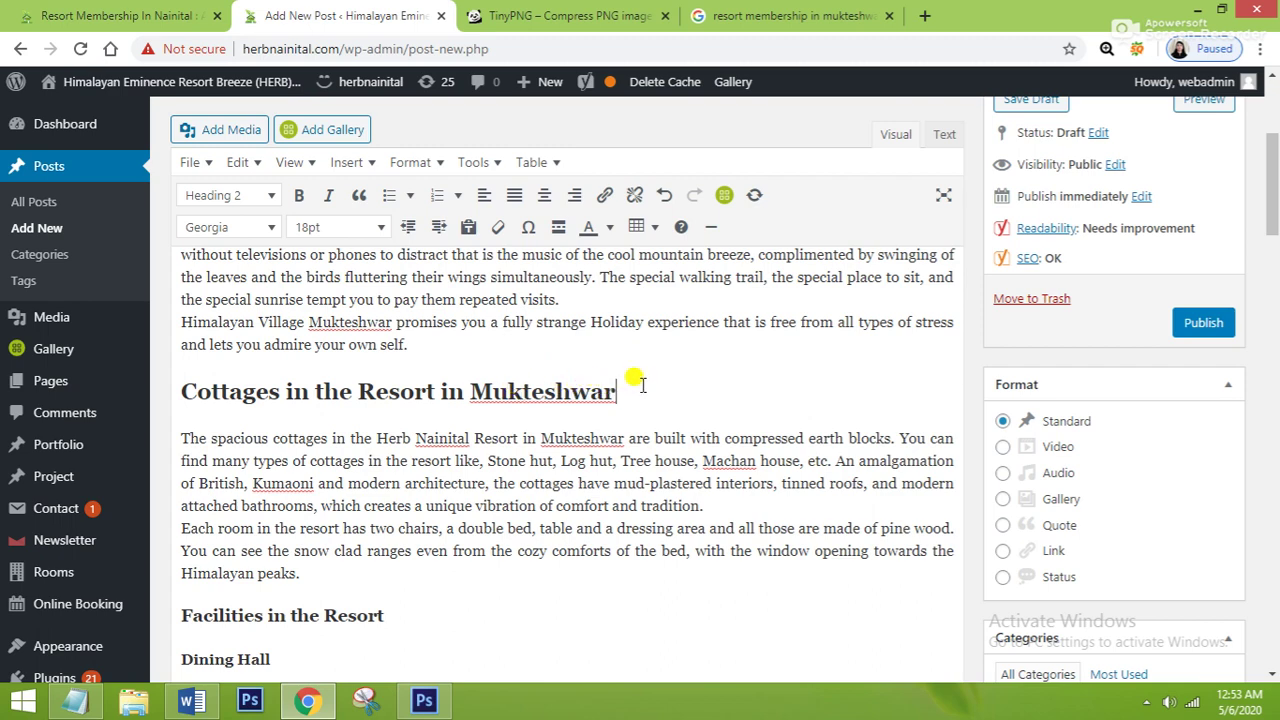
pyautogui.press('Return')
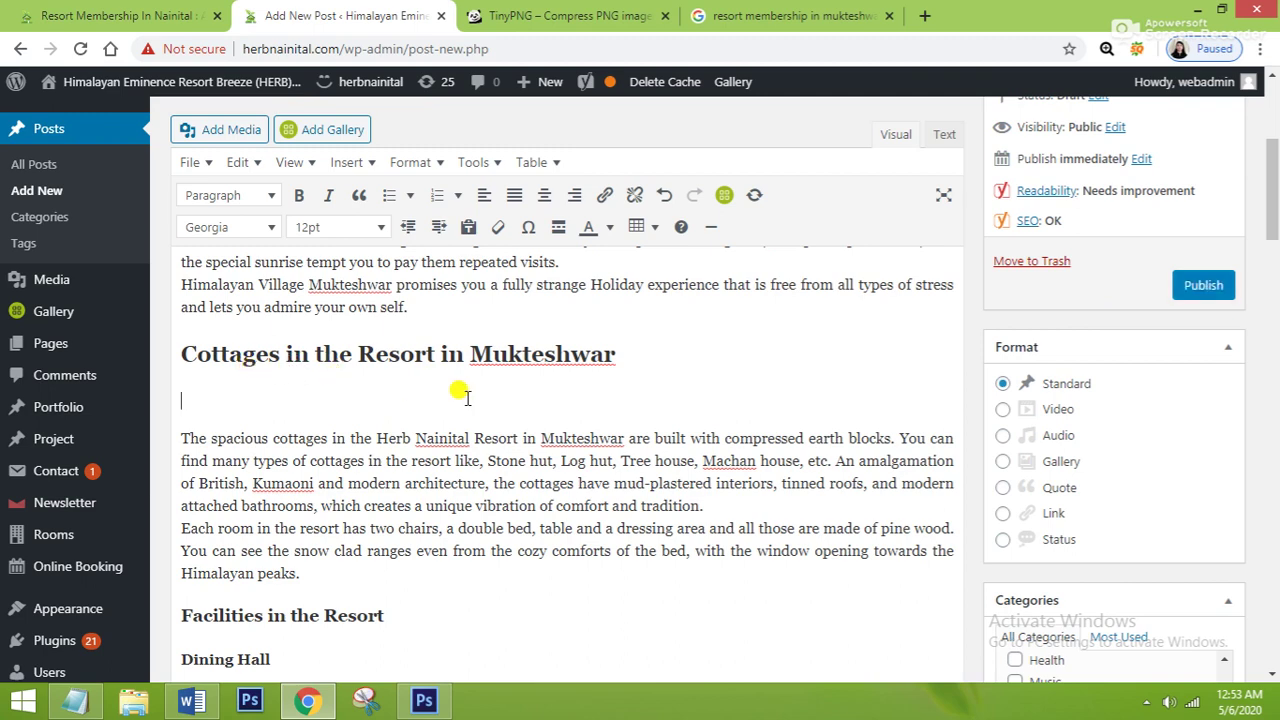
# Insert the existing tree-house image cottages-in-the-resort.jpg from the media library into the empty paragraph
pyautogui.click(218, 131)
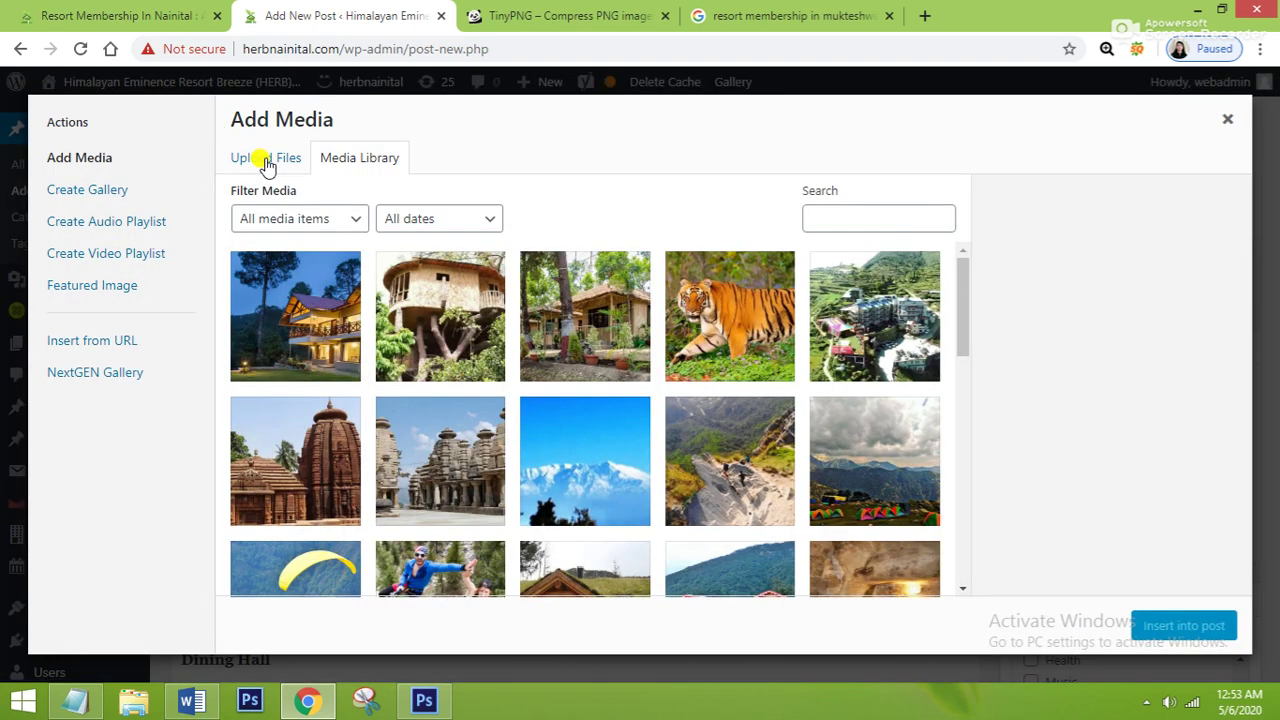
pyautogui.click(266, 162)
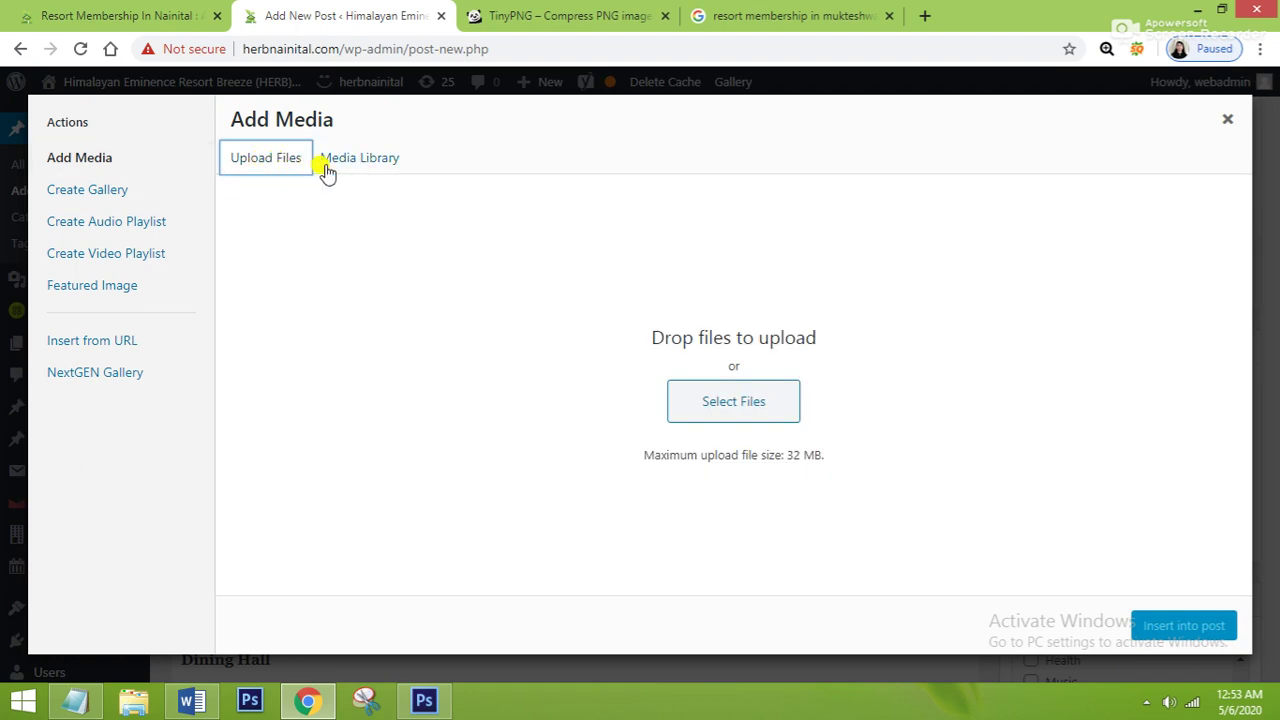
pyautogui.click(368, 166)
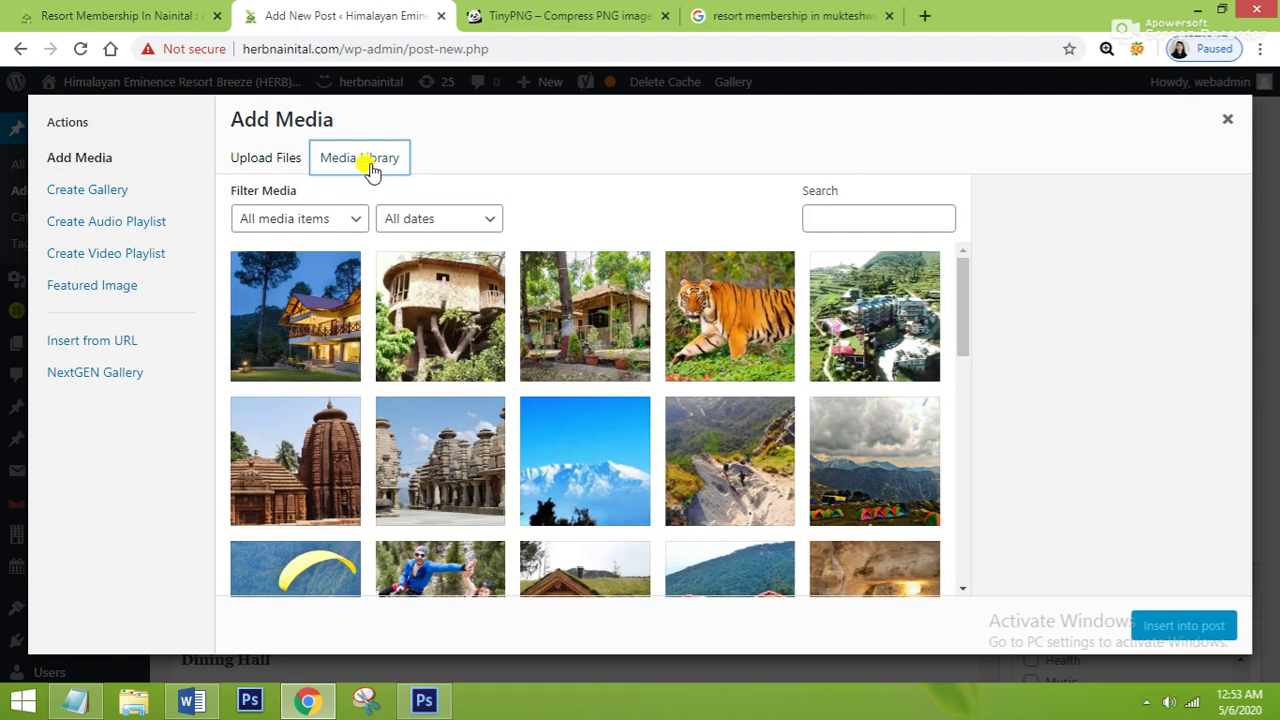
pyautogui.click(458, 325)
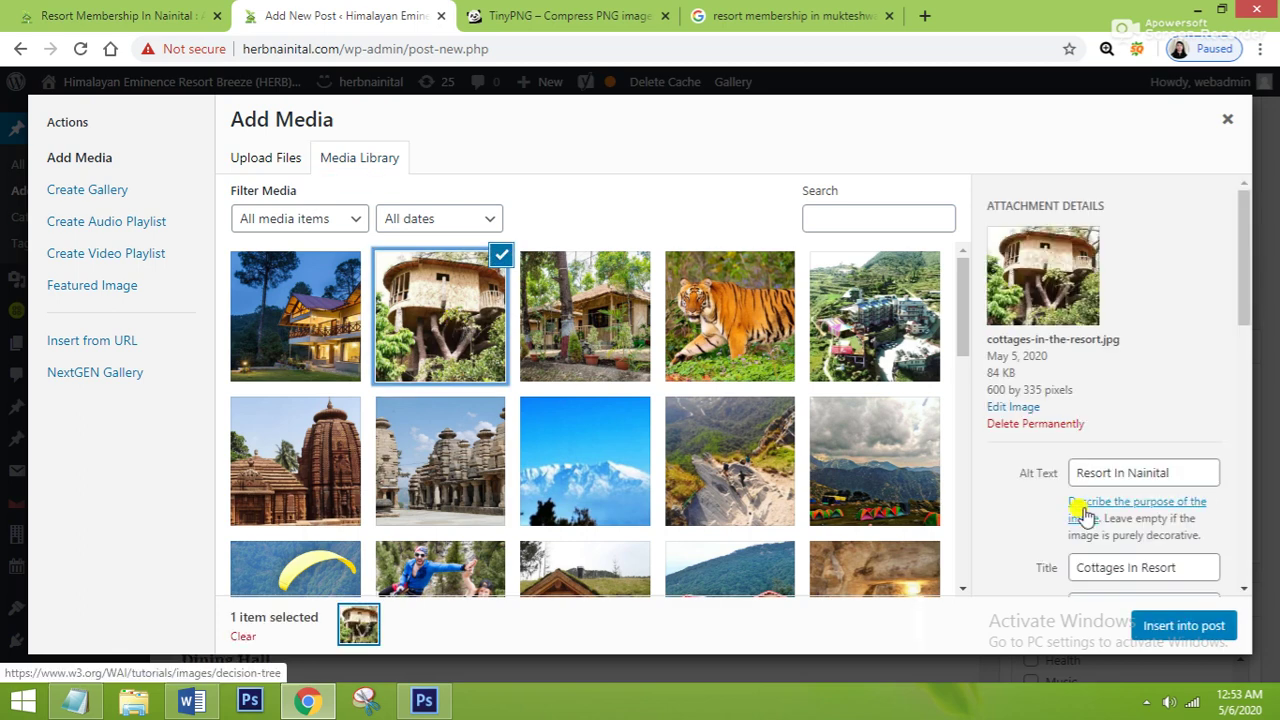
pyautogui.scroll(-1, 1080, 510)
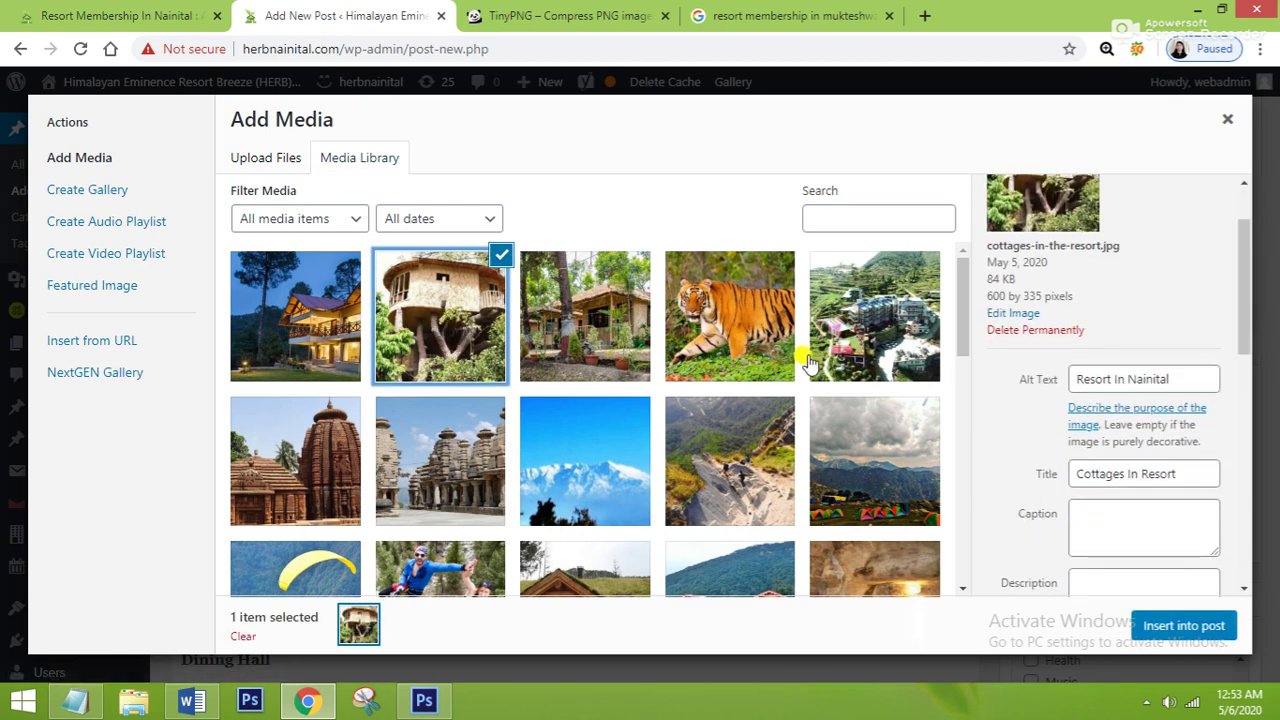
pyautogui.click(1190, 628)
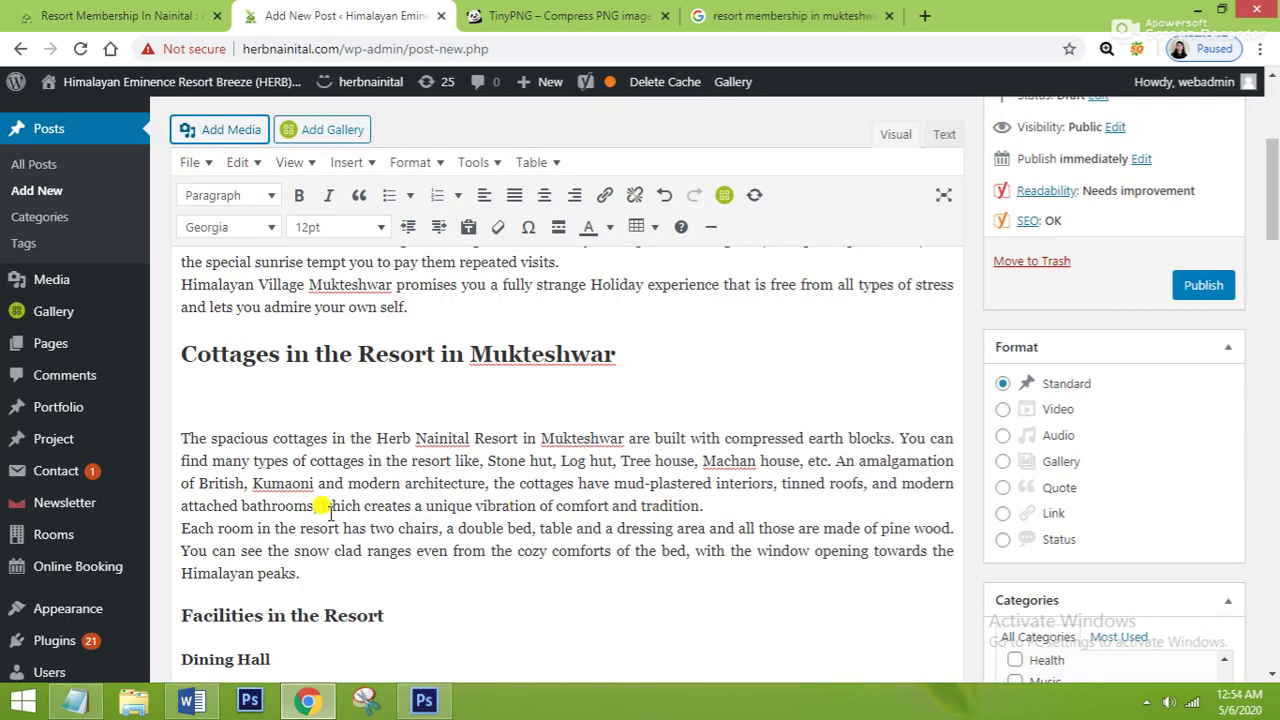
# Centre the tree-house image below the cottages heading and shrink it slightly
pyautogui.click(655, 414)
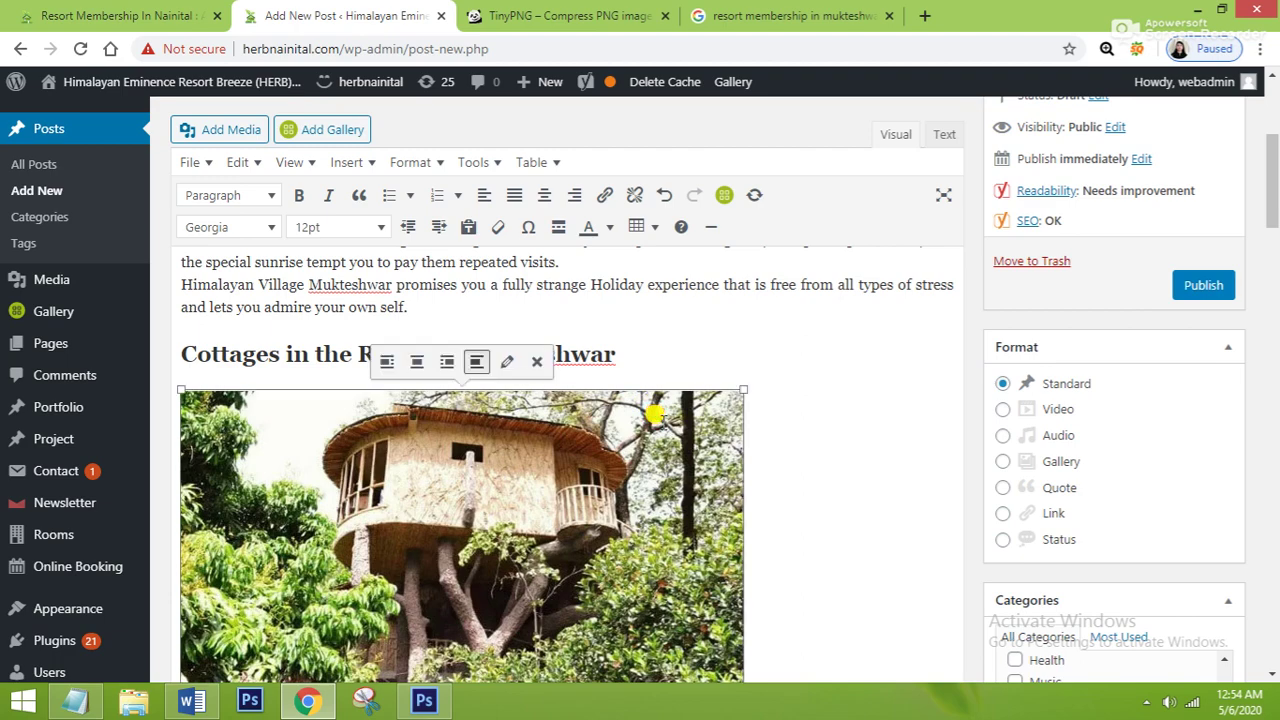
pyautogui.click(417, 363)
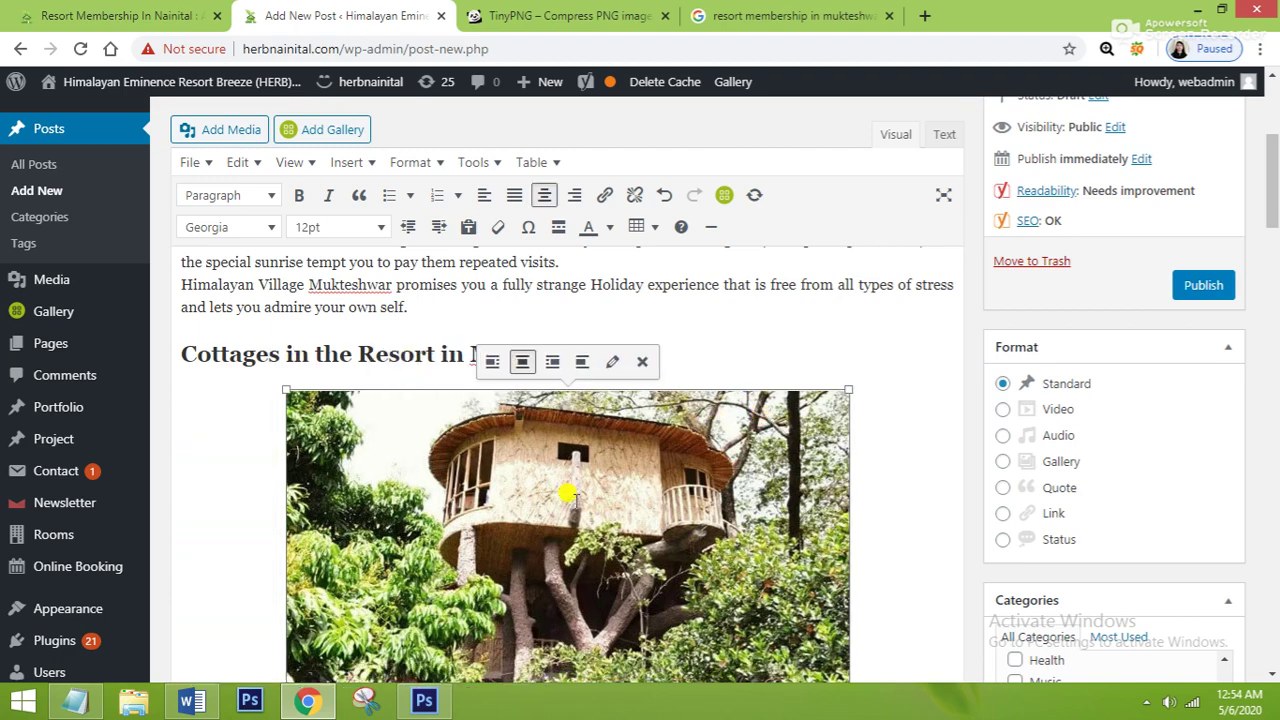
pyautogui.scroll(-5, 567, 493)
pyautogui.scroll(5, 567, 493)
pyautogui.moveTo(847, 389); pyautogui.dragTo(818, 391)
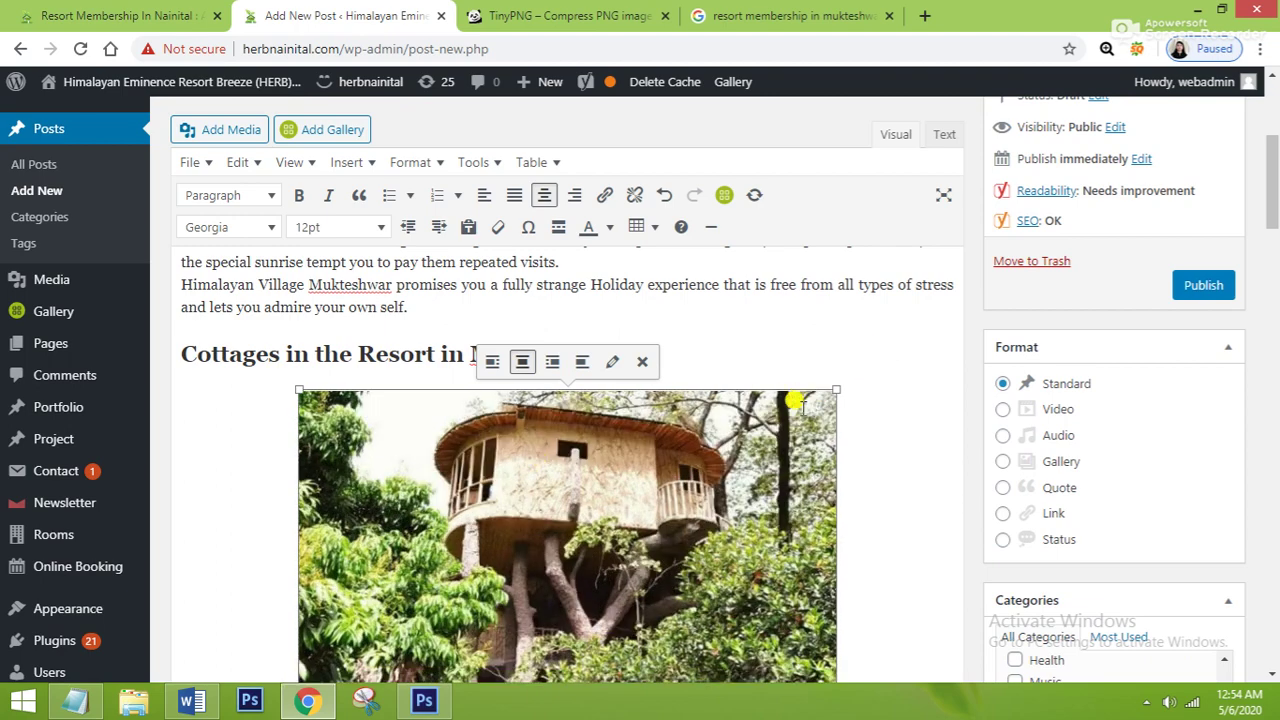
pyautogui.moveTo(834, 389)
pyautogui.mouseDown()
pyautogui.moveTo(820, 398)
pyautogui.moveTo(838, 386)
pyautogui.mouseUp()
pyautogui.click(908, 446)
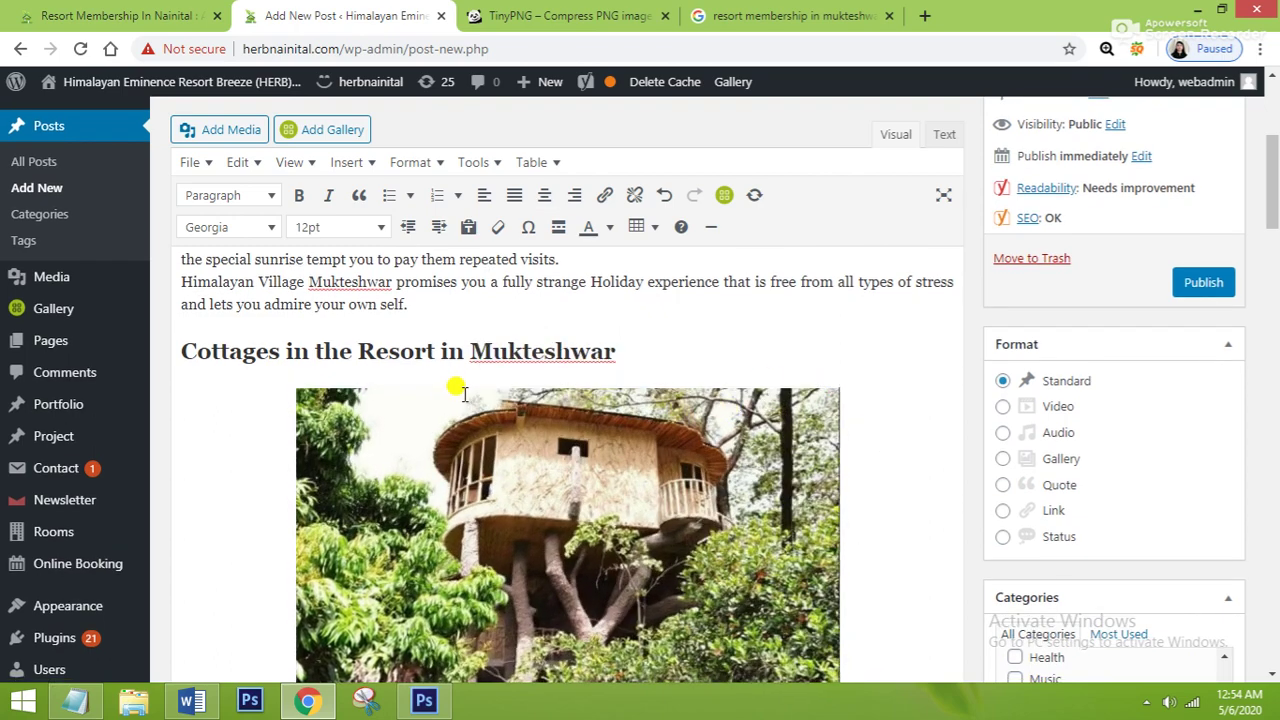
# Add the tag "Best Resort In Mukteshwar Nainital" to the post
pyautogui.scroll(-5, 491, 500)
pyautogui.scroll(-15, 508, 510)
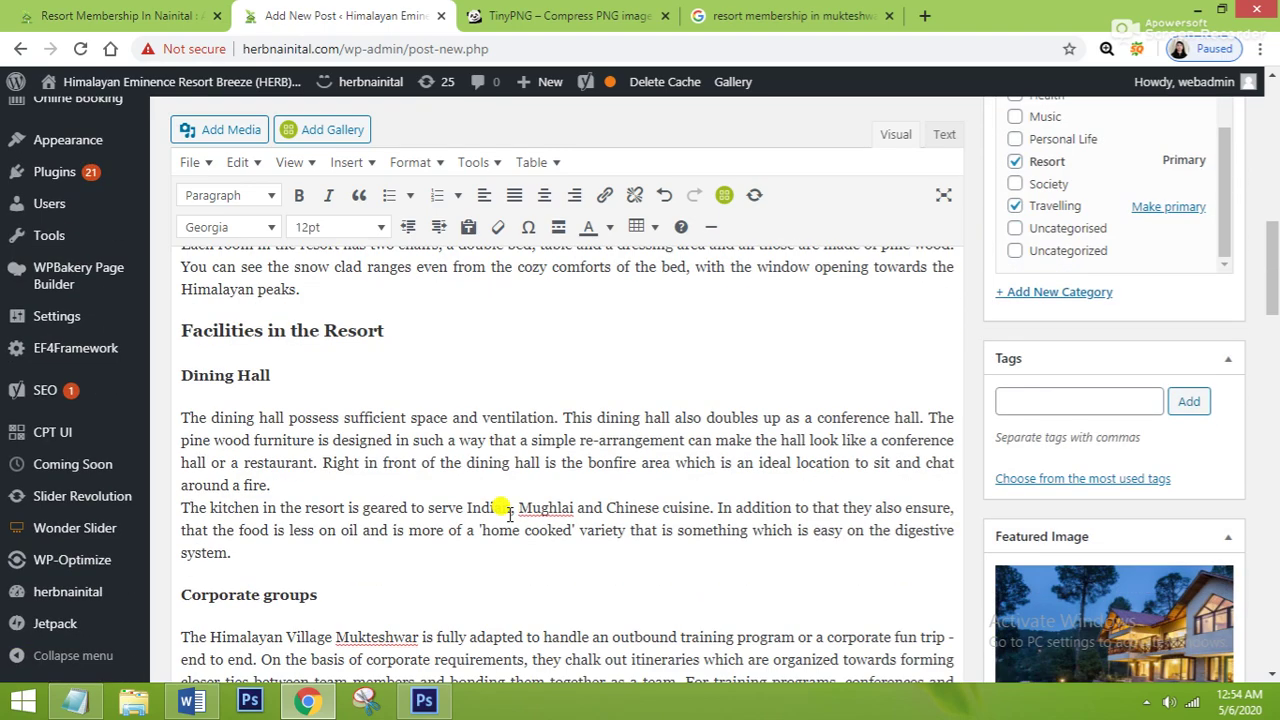
pyautogui.scroll(-7, 508, 510)
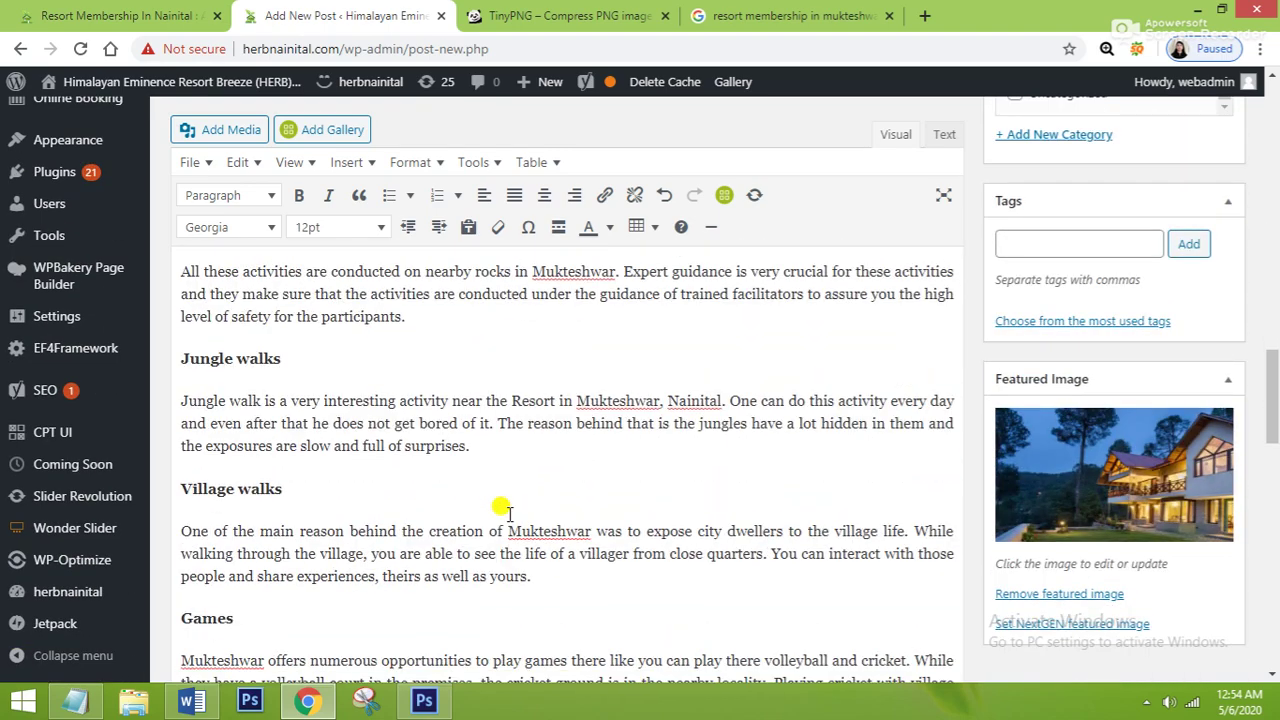
pyautogui.scroll(-5, 590, 480)
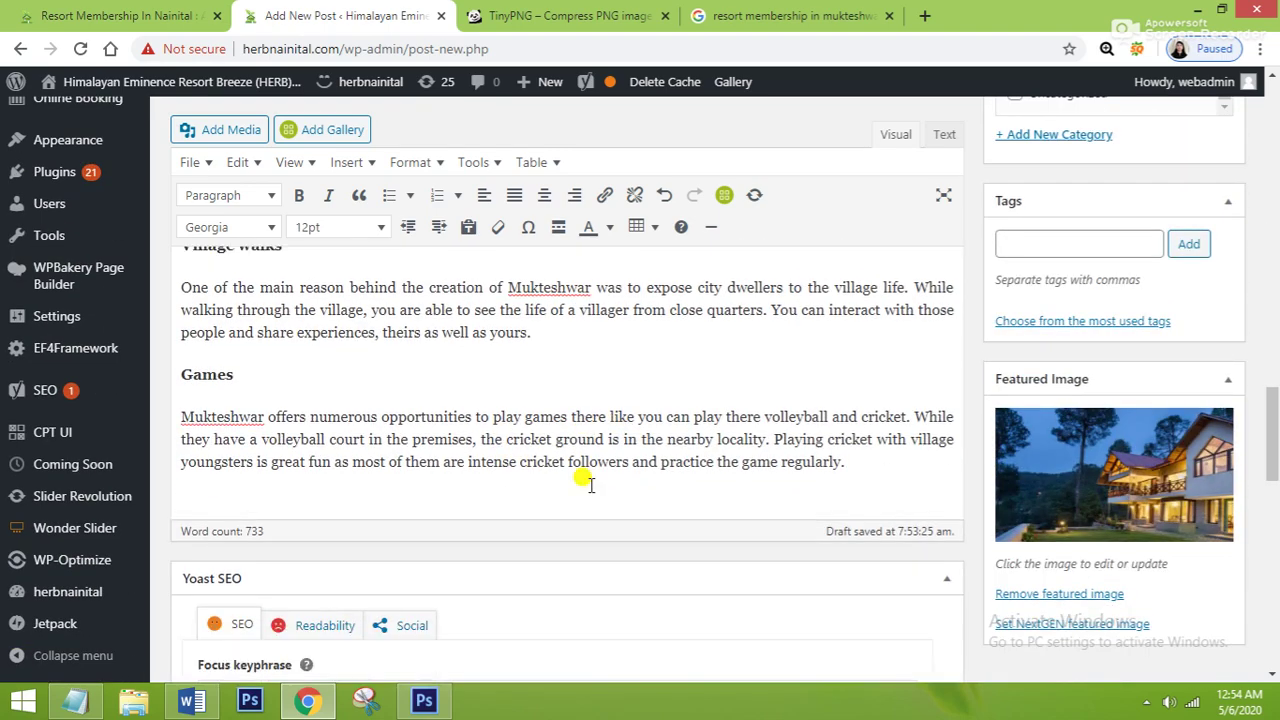
pyautogui.scroll(-10, 590, 490)
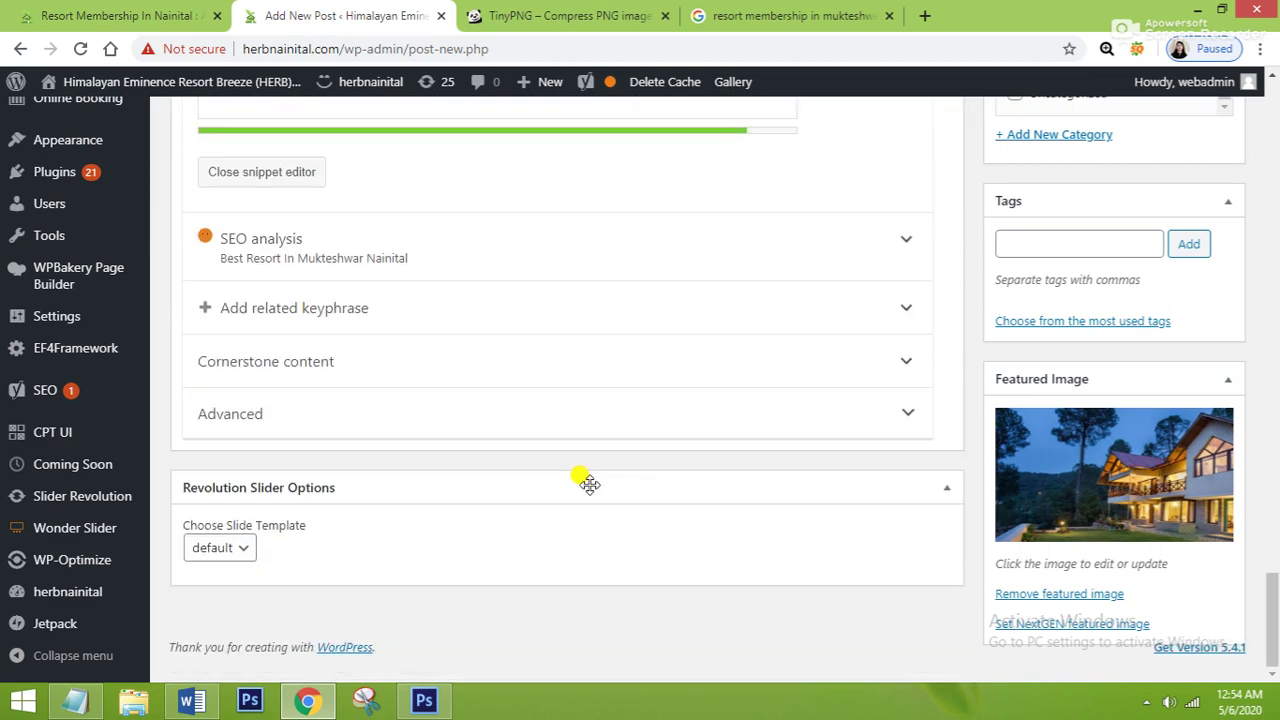
pyautogui.scroll(2, 1110, 525)
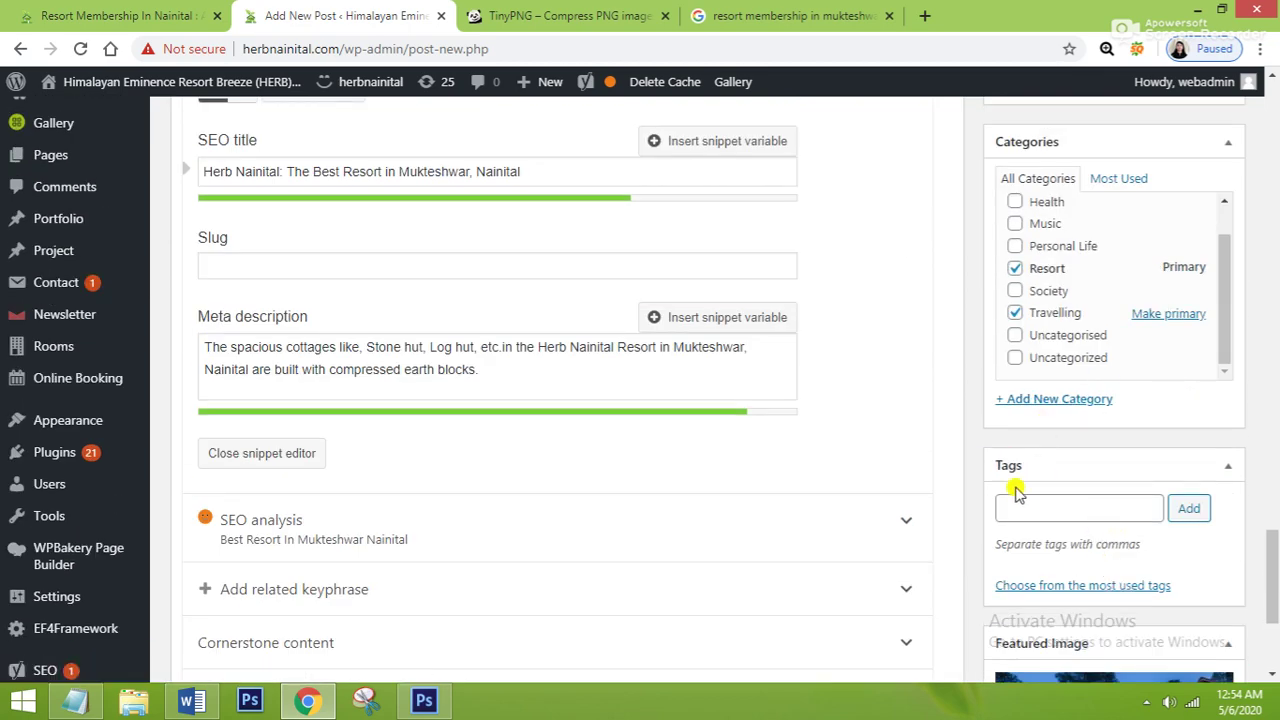
pyautogui.click(1028, 507)
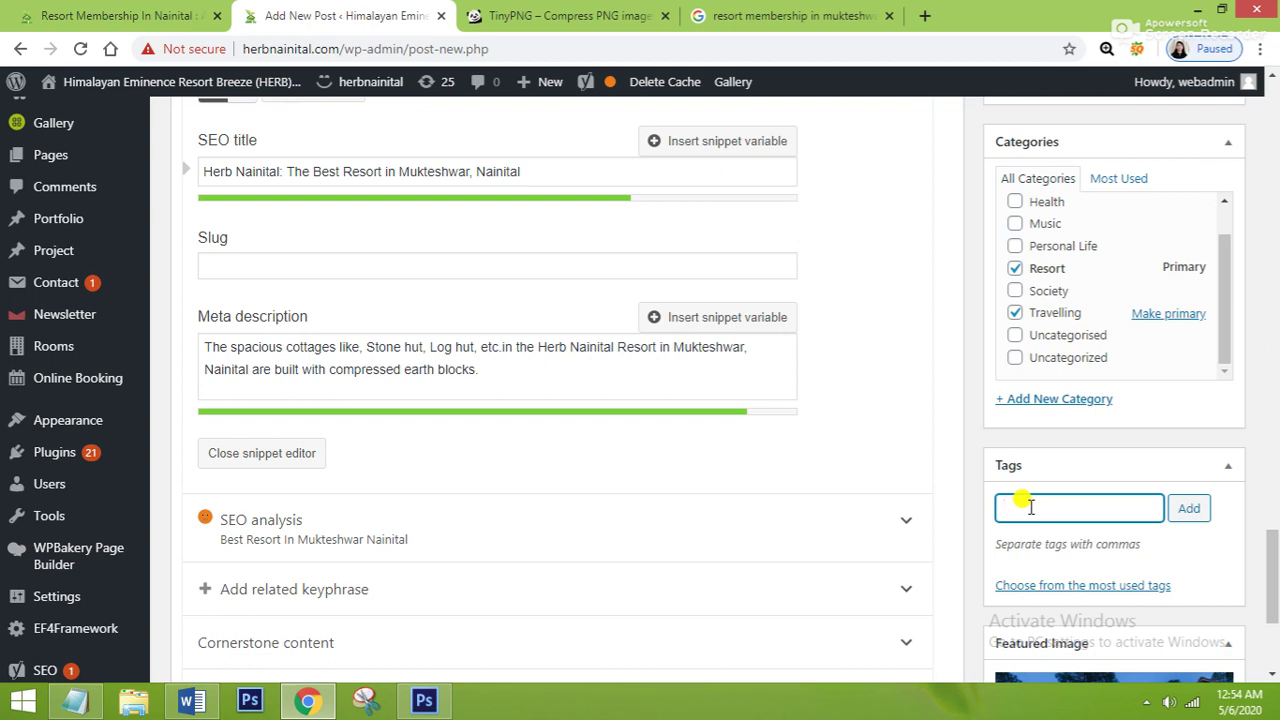
pyautogui.write('st Resort In Mukte')
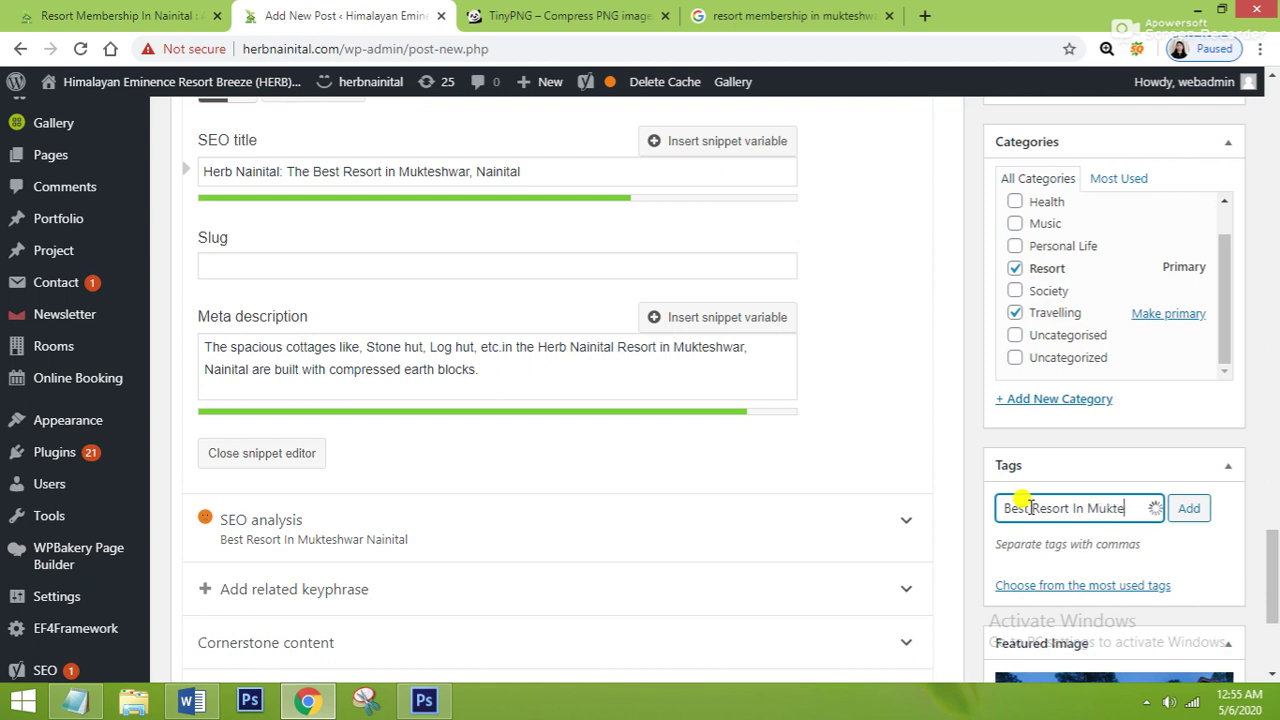
pyautogui.write('shwar Nainital')
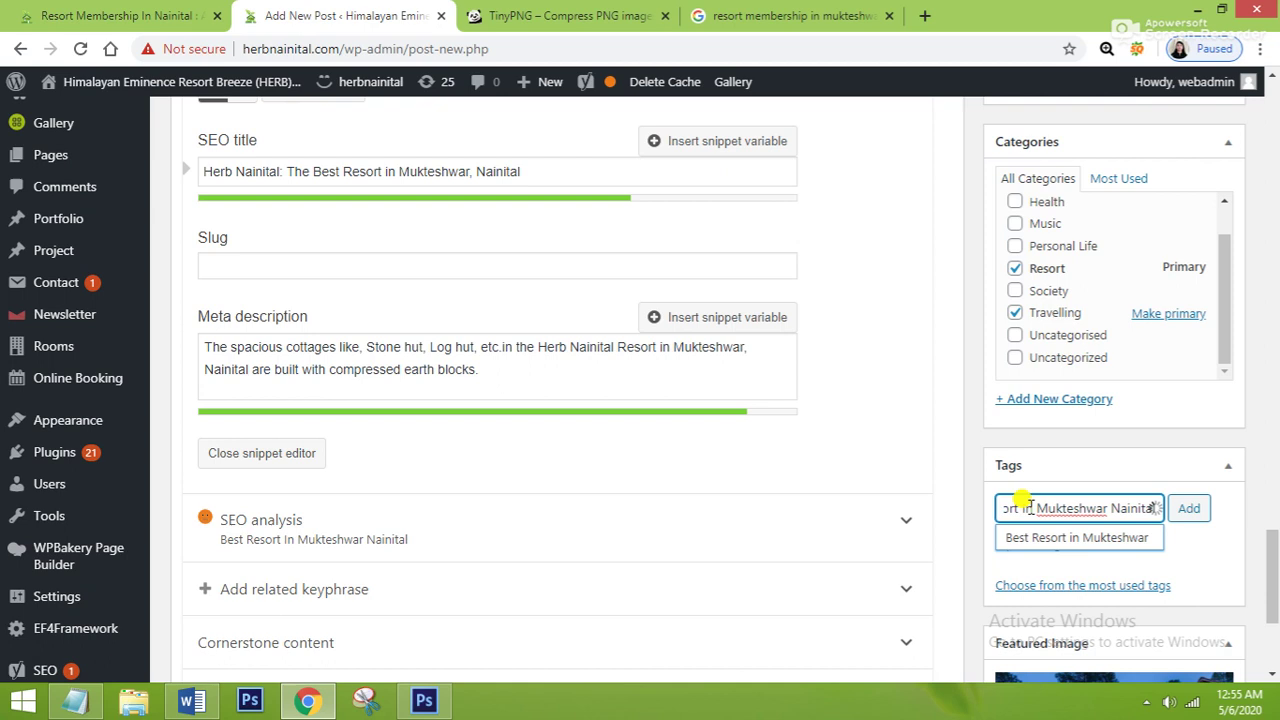
pyautogui.press('Return')
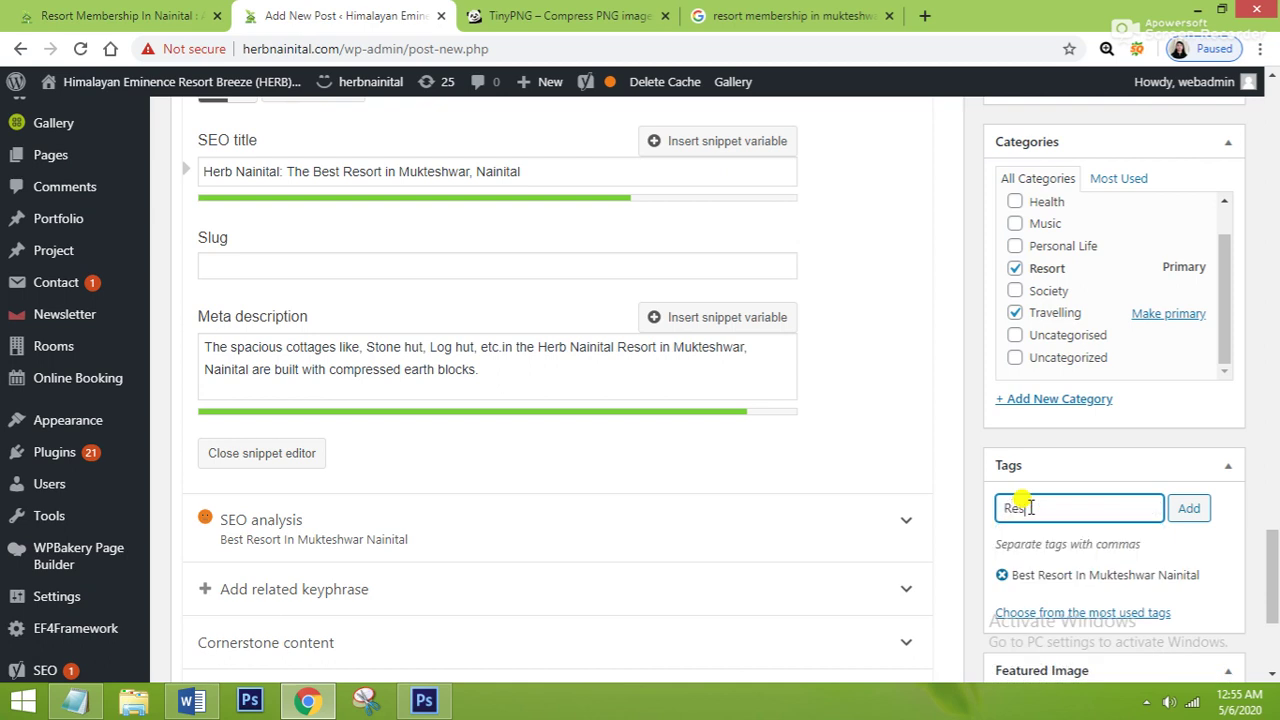
# Add a second post tag, "Resort In Mukteshwar Naintal"
pyautogui.write('Resort In Mukteshwar')
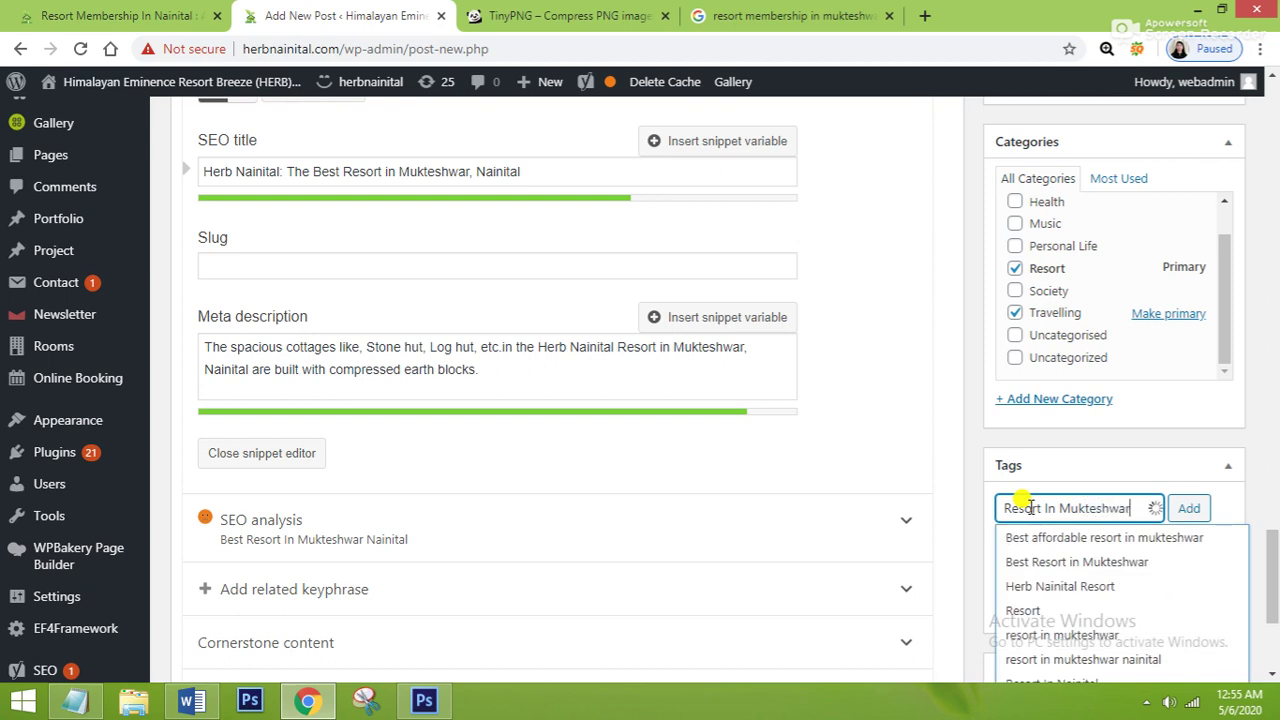
pyautogui.write(' Nainital')
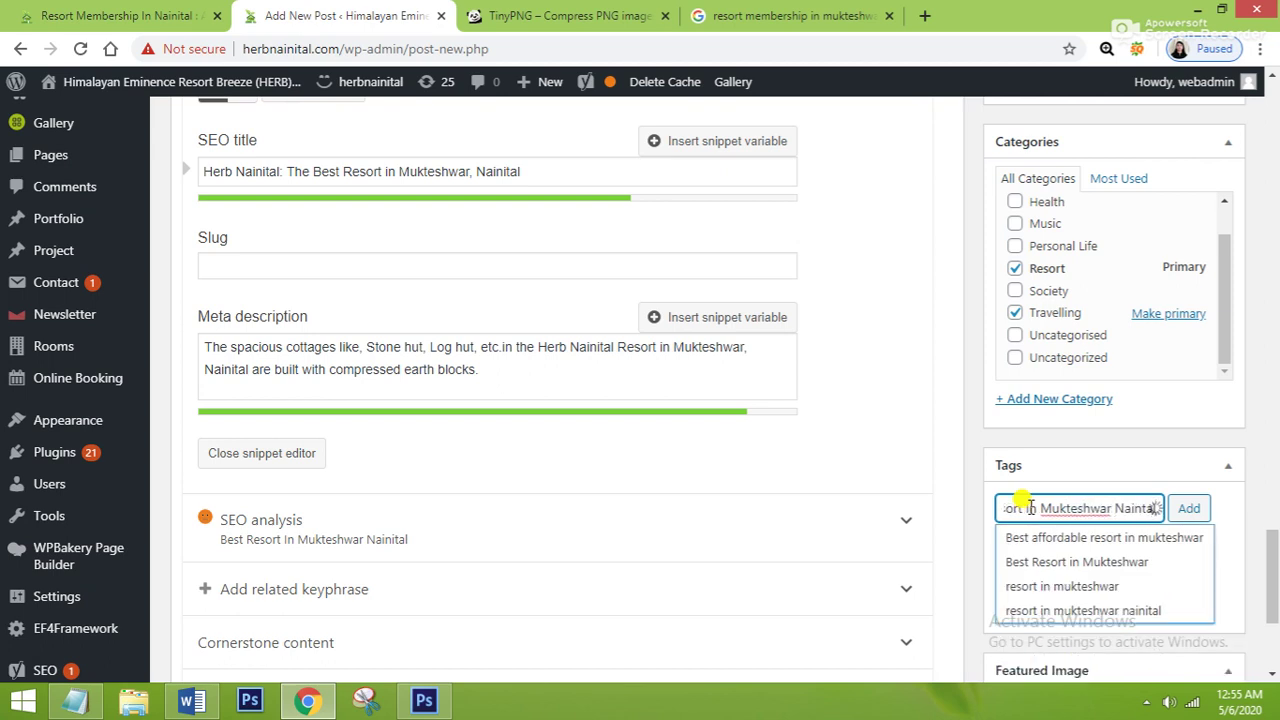
pyautogui.press('Return')
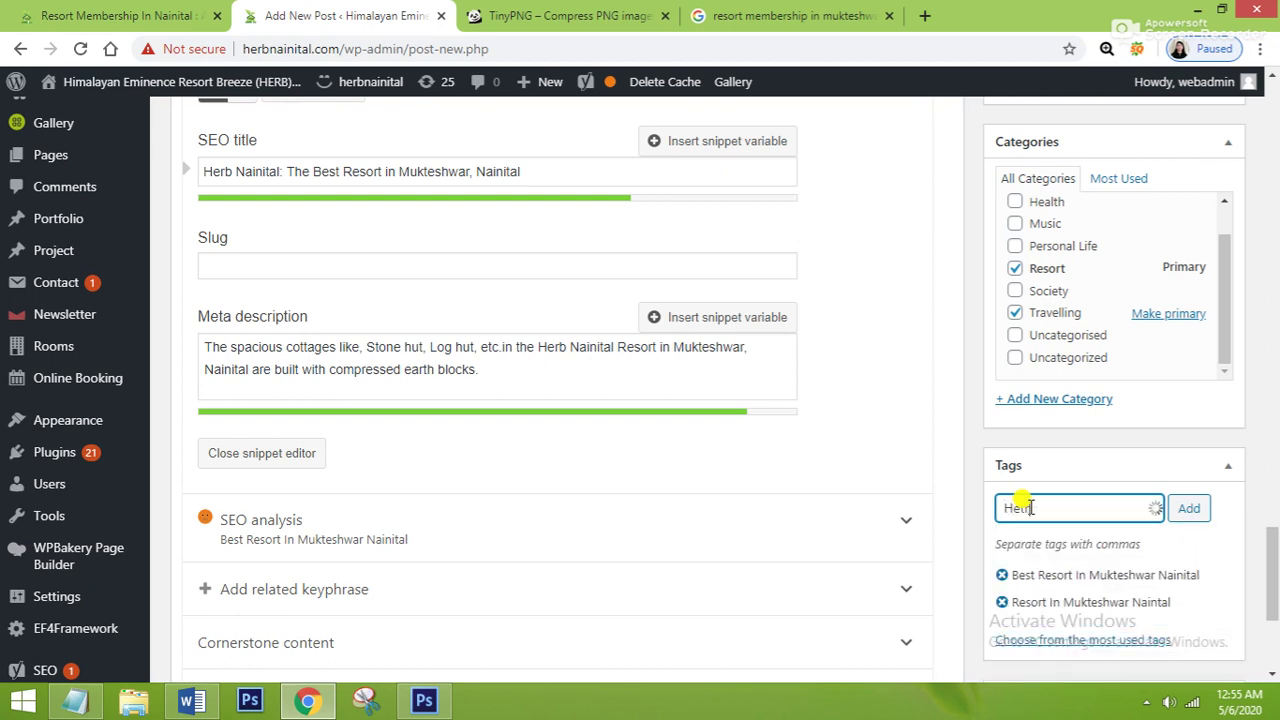
# Add the tags "Herb Nainital" and "Herb Nainital Resort" to the post
pyautogui.write('Herb Nainital')
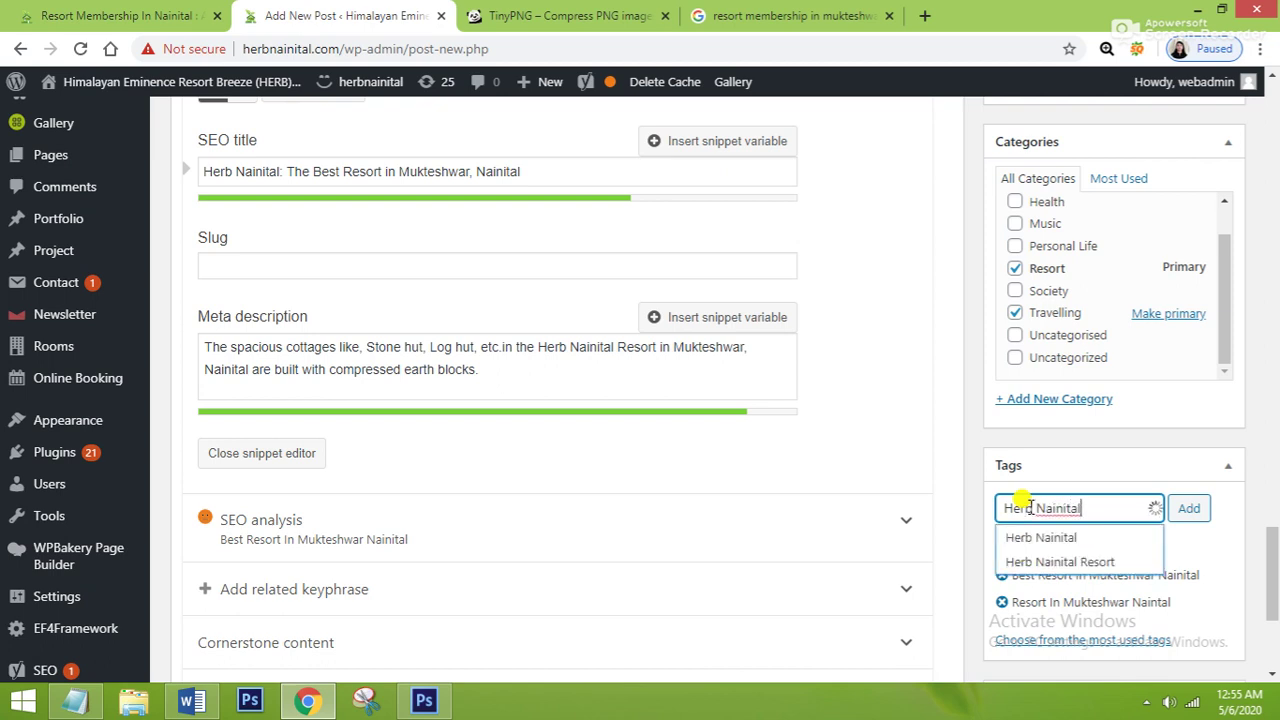
pyautogui.press('Return')
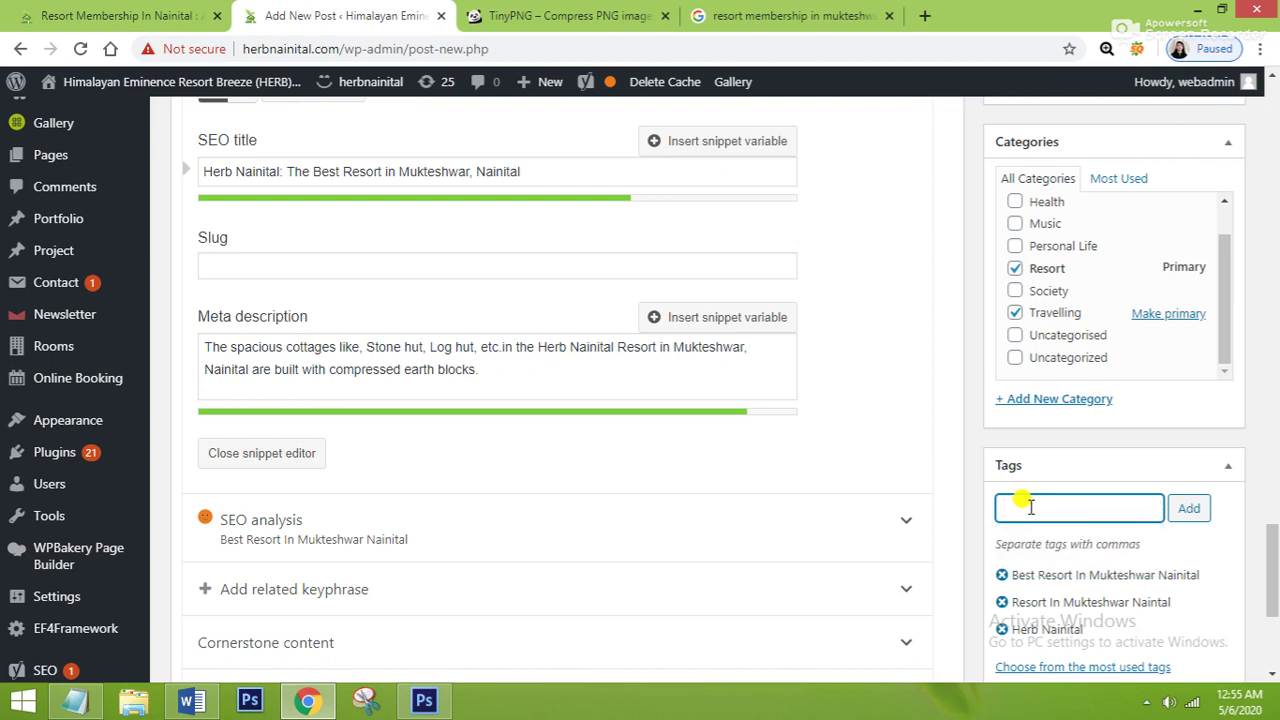
pyautogui.write('Herb Nsai')
pyautogui.write('anita')
pyautogui.write('inital ')
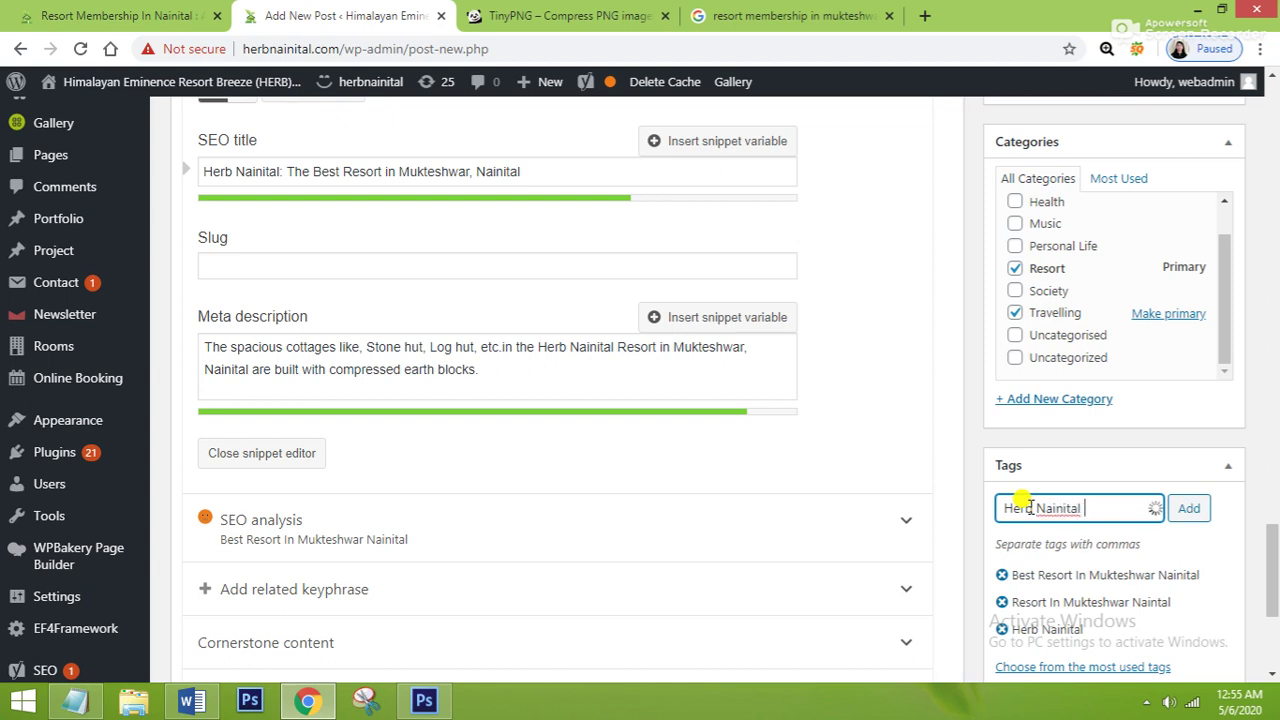
pyautogui.write('Resort')
pyautogui.press('Return')
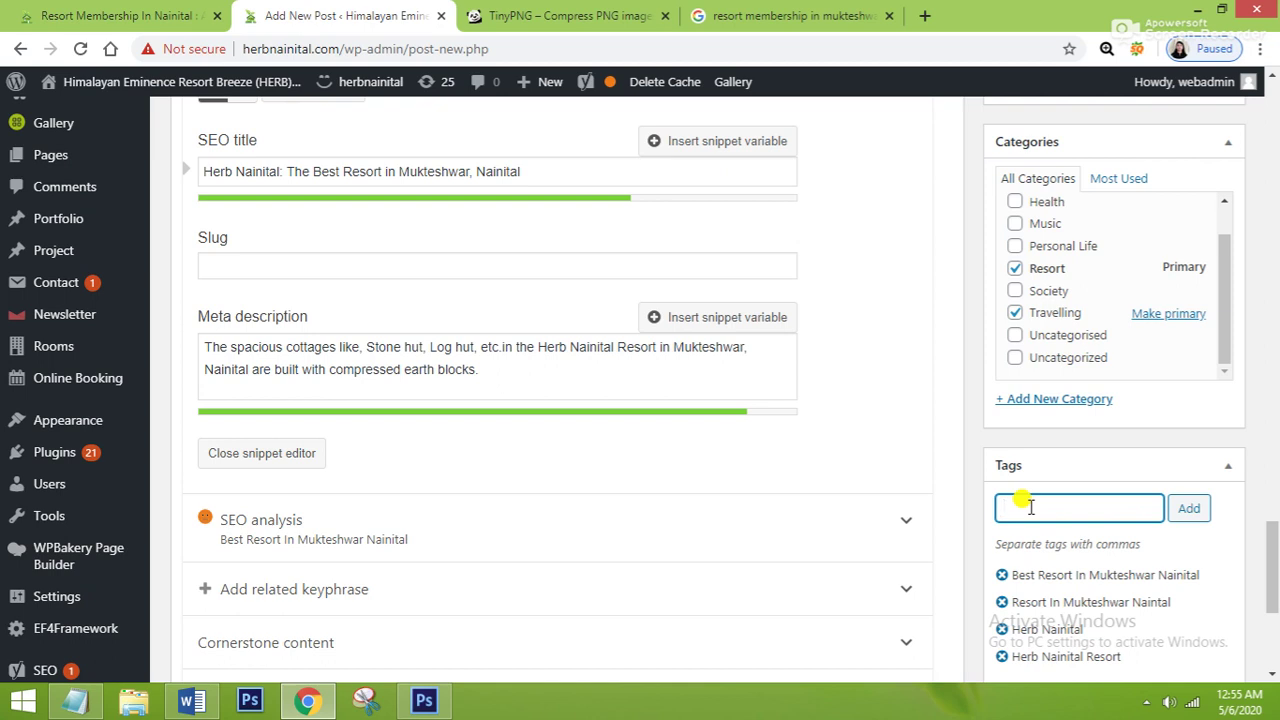
# Add the tag "Resort Membership In Nainital" to the post and check the tag list
pyautogui.write('Resort Membership I')
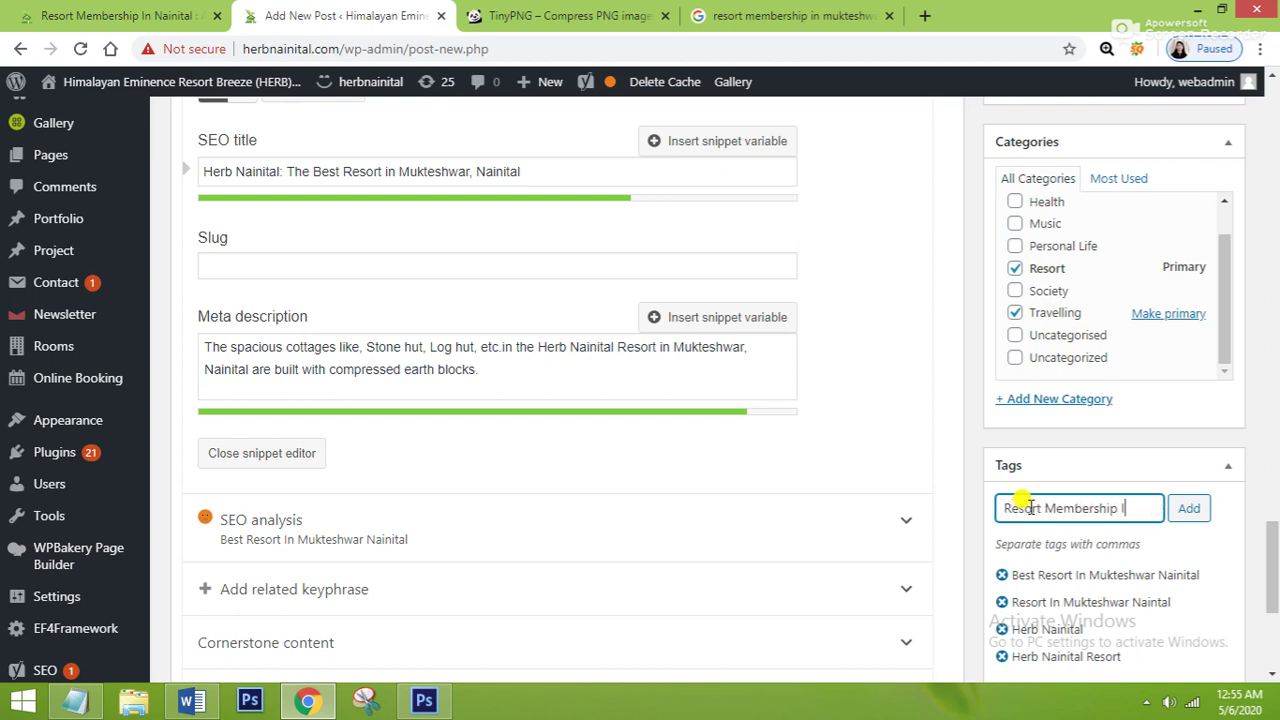
pyautogui.write('n Nainital')
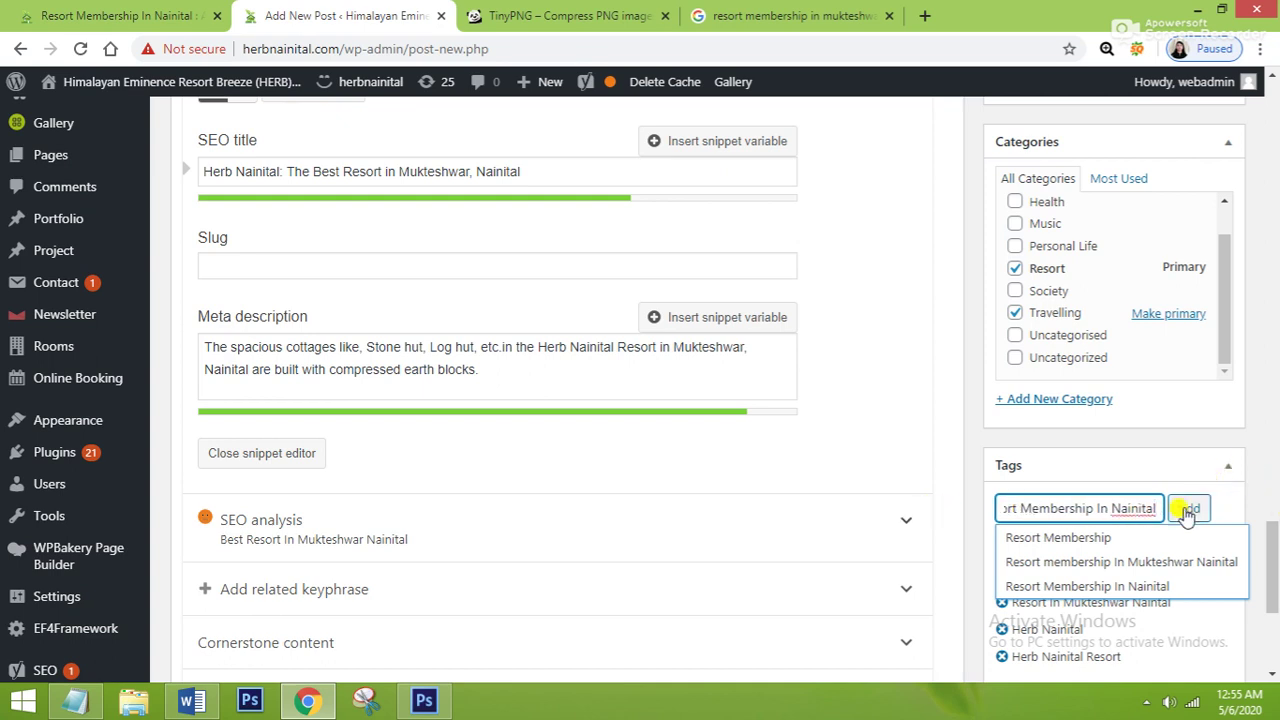
pyautogui.click(1187, 510)
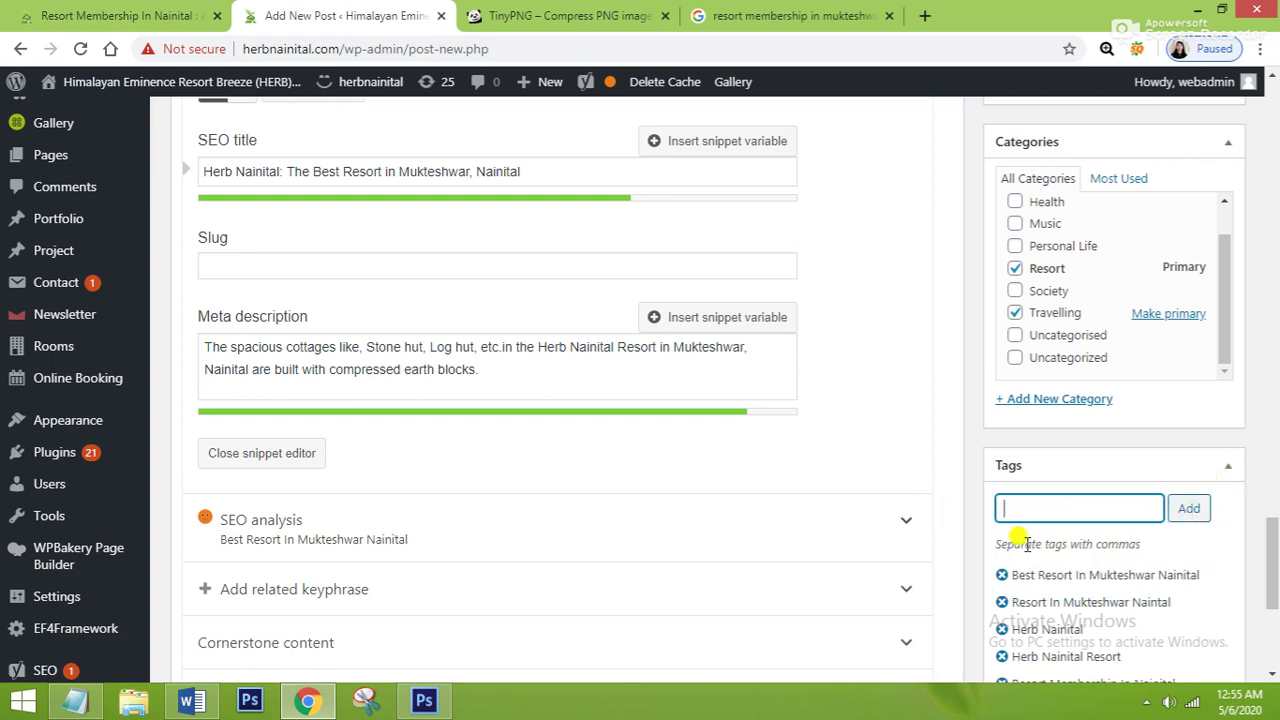
pyautogui.scroll(-2, 1025, 541)
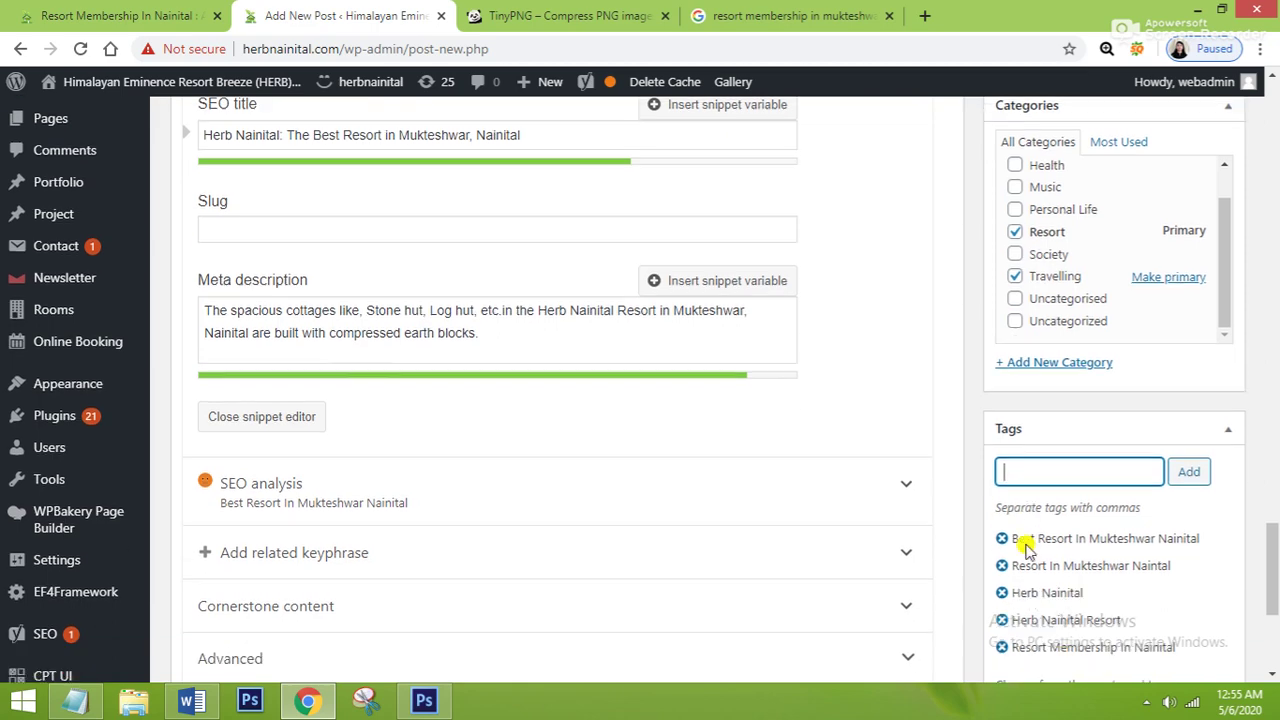
pyautogui.scroll(-1, 1027, 548)
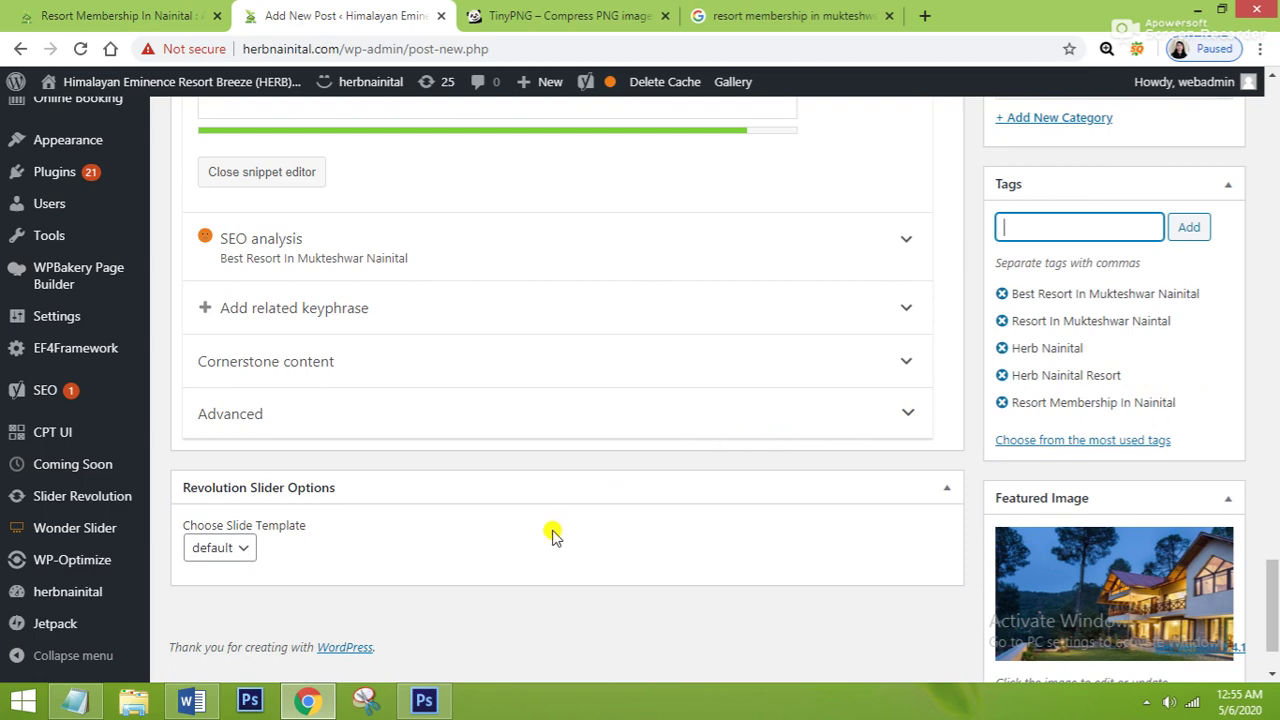
# Review the post's title, introduction, section headings and body text from the beginning through the Games section
pyautogui.scroll(3, 553, 537)
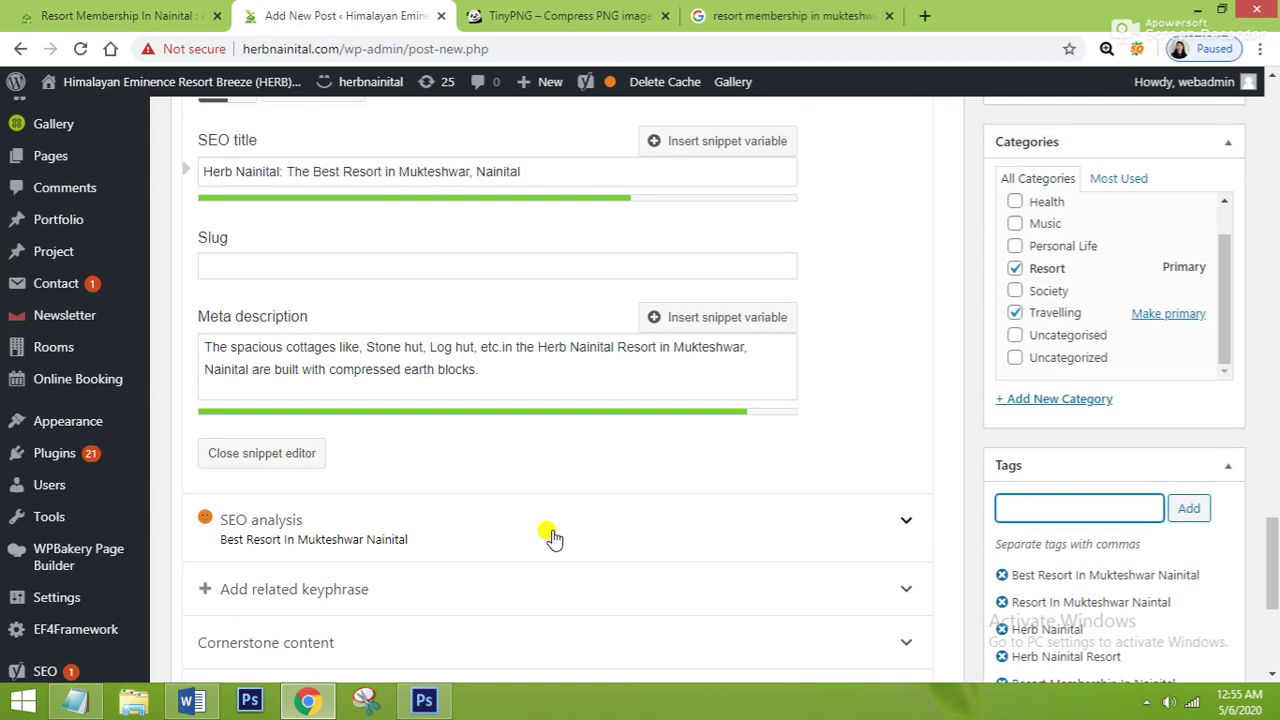
pyautogui.scroll(15, 553, 537)
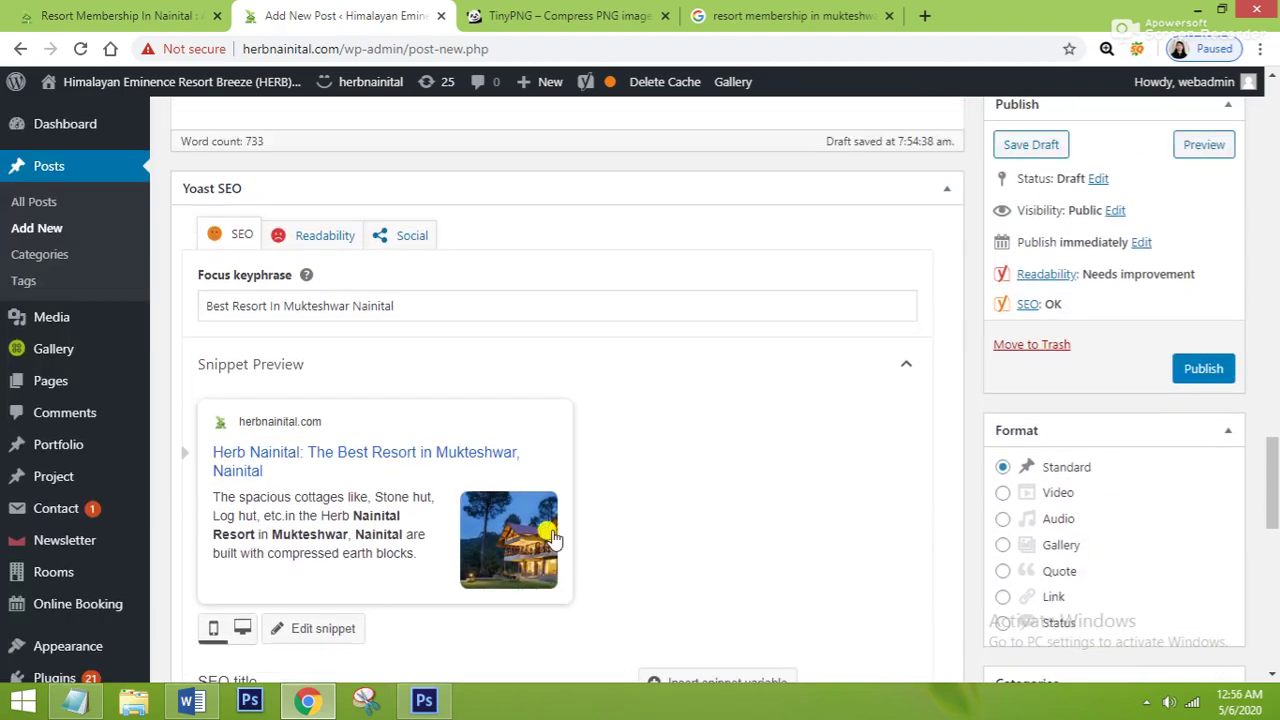
pyautogui.scroll(20, 553, 527)
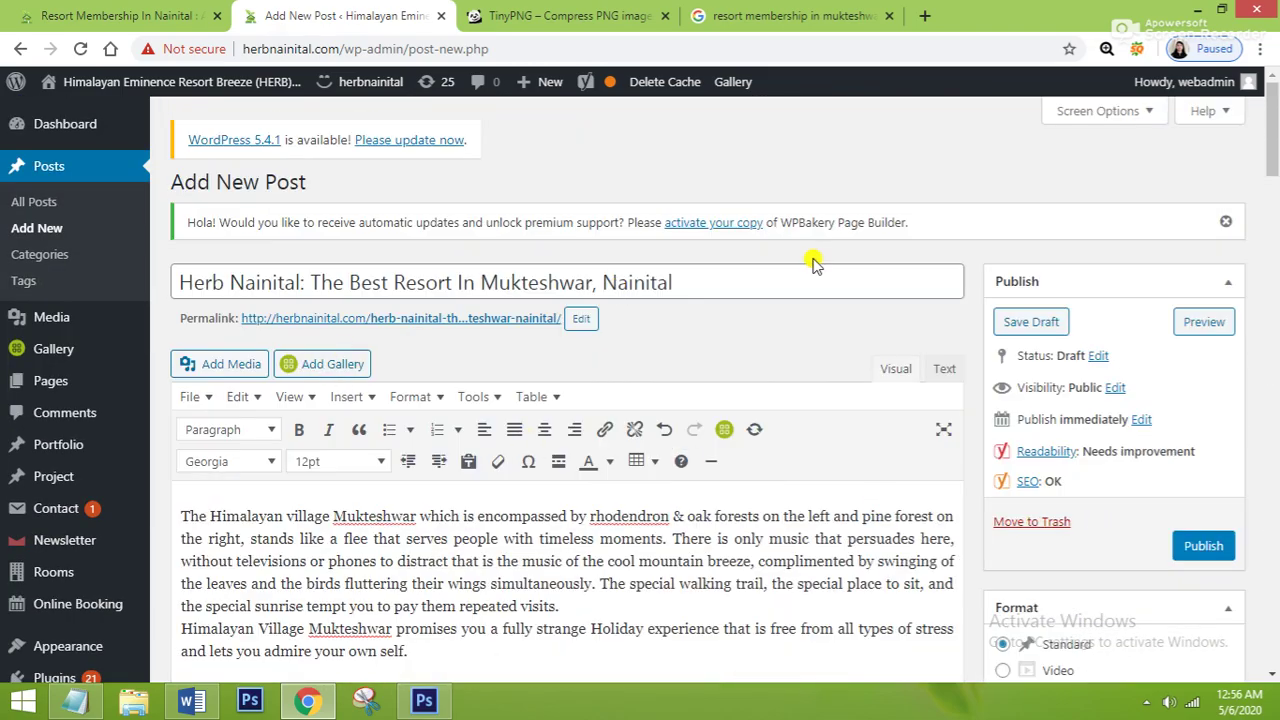
pyautogui.moveTo(740, 272); pyautogui.dragTo(49, 257)
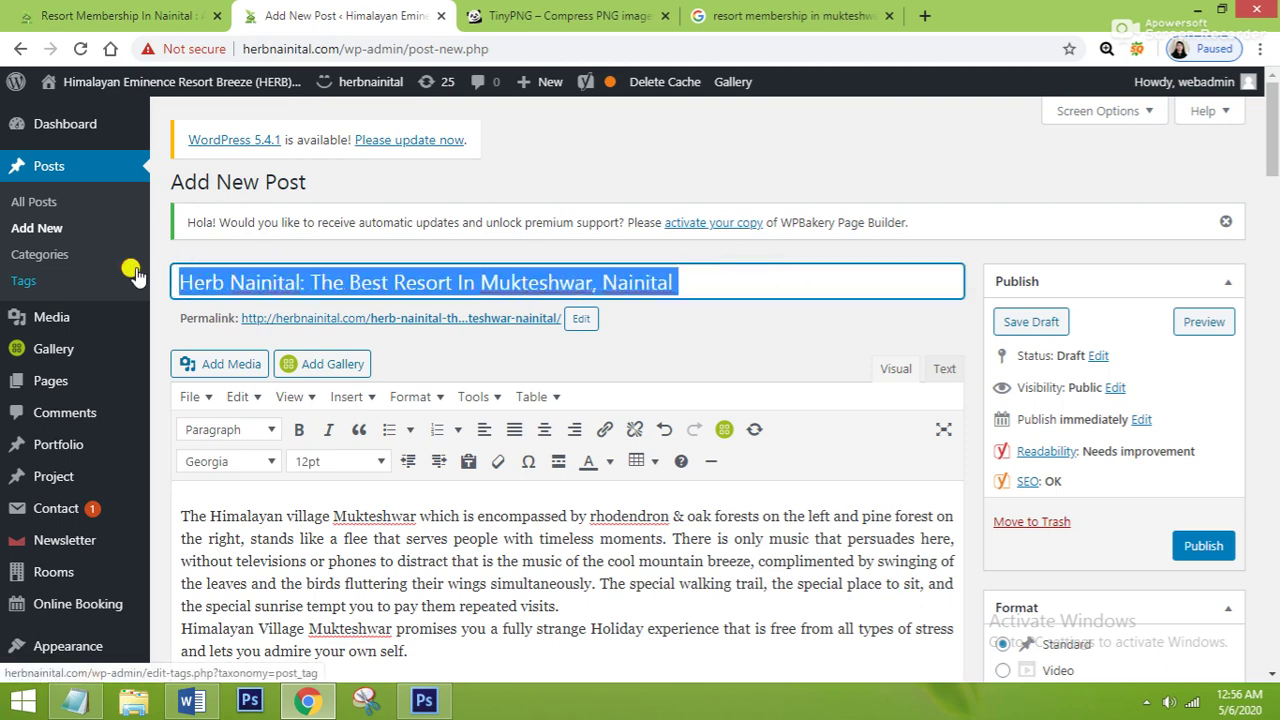
pyautogui.click(470, 585)
pyautogui.scroll(-2, 470, 585)
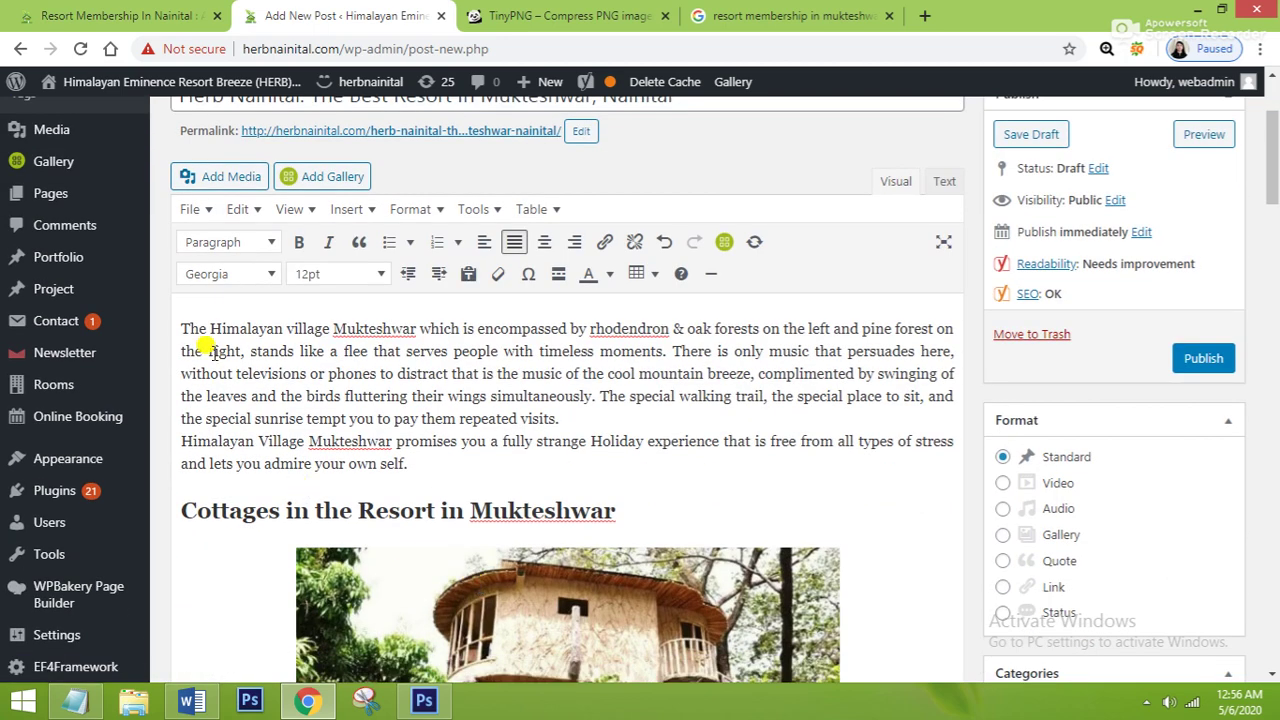
pyautogui.moveTo(178, 328); pyautogui.dragTo(413, 512)
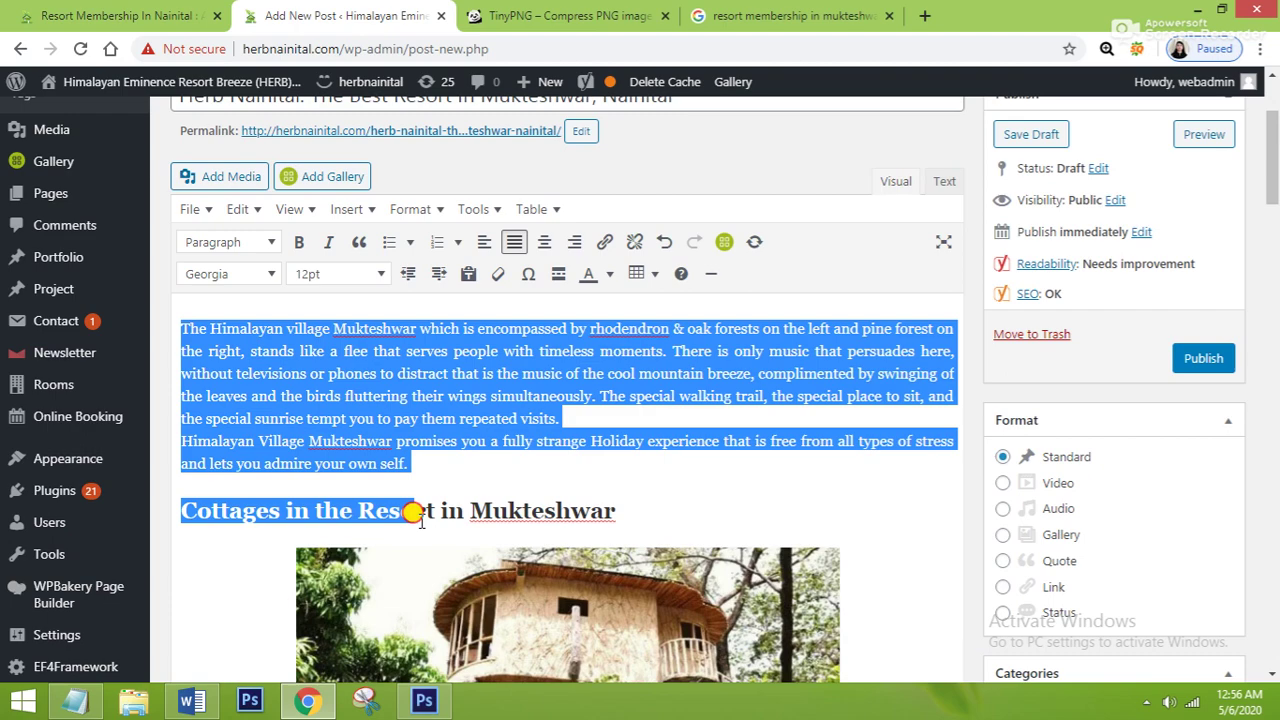
pyautogui.click(718, 520)
pyautogui.moveTo(615, 502); pyautogui.dragTo(189, 510)
pyautogui.scroll(-6, 591, 477)
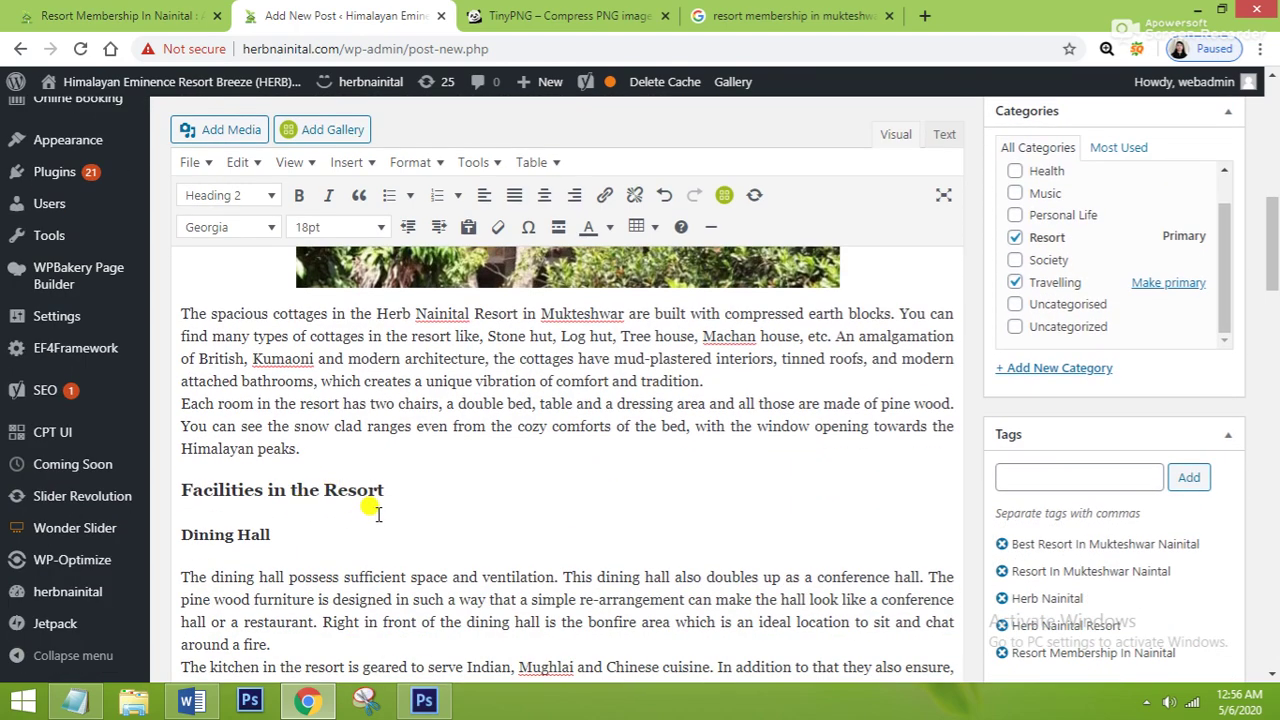
pyautogui.moveTo(405, 500); pyautogui.dragTo(271, 531)
pyautogui.click(490, 533)
pyautogui.scroll(-2, 490, 533)
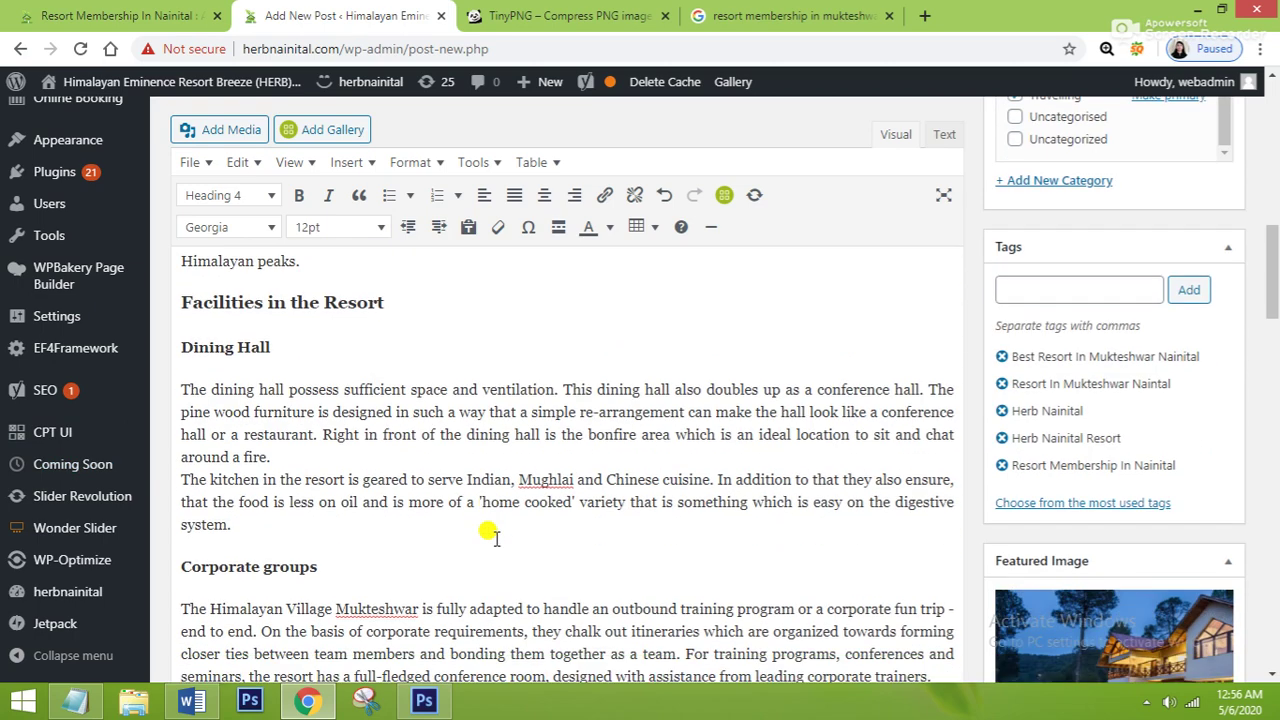
pyautogui.scroll(-3, 490, 533)
pyautogui.scroll(-5, 490, 533)
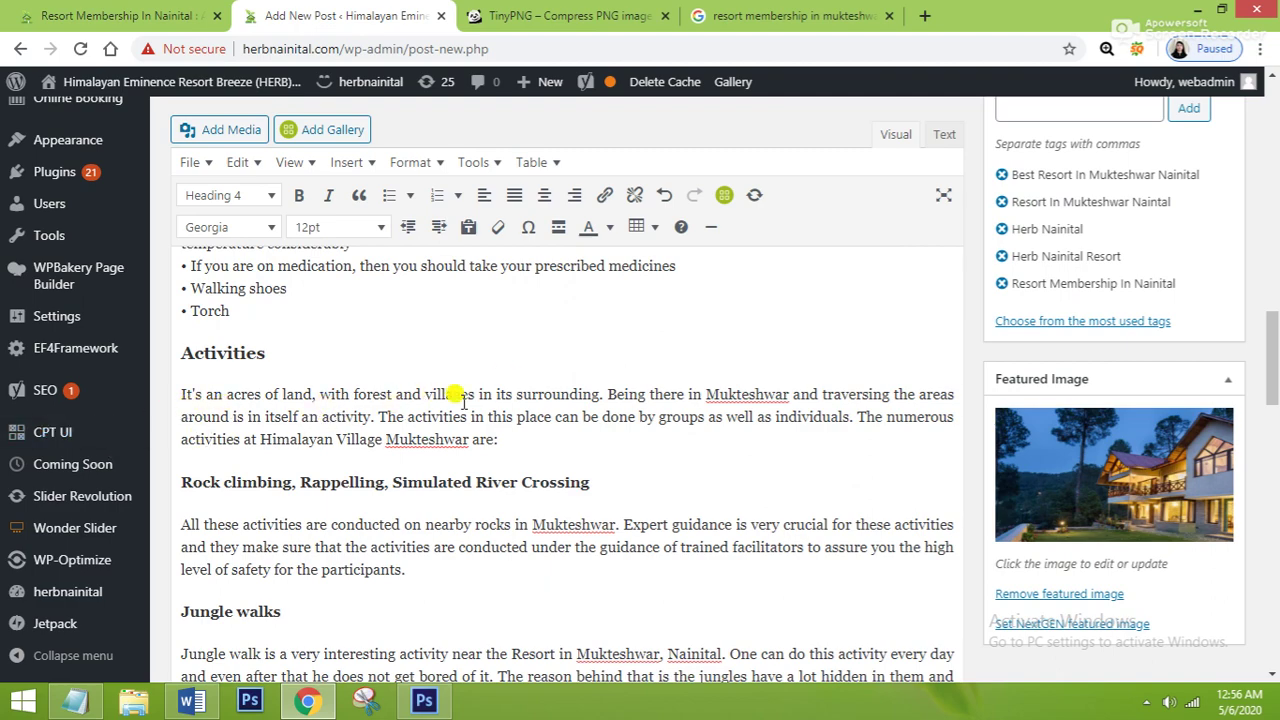
pyautogui.scroll(-10, 606, 434)
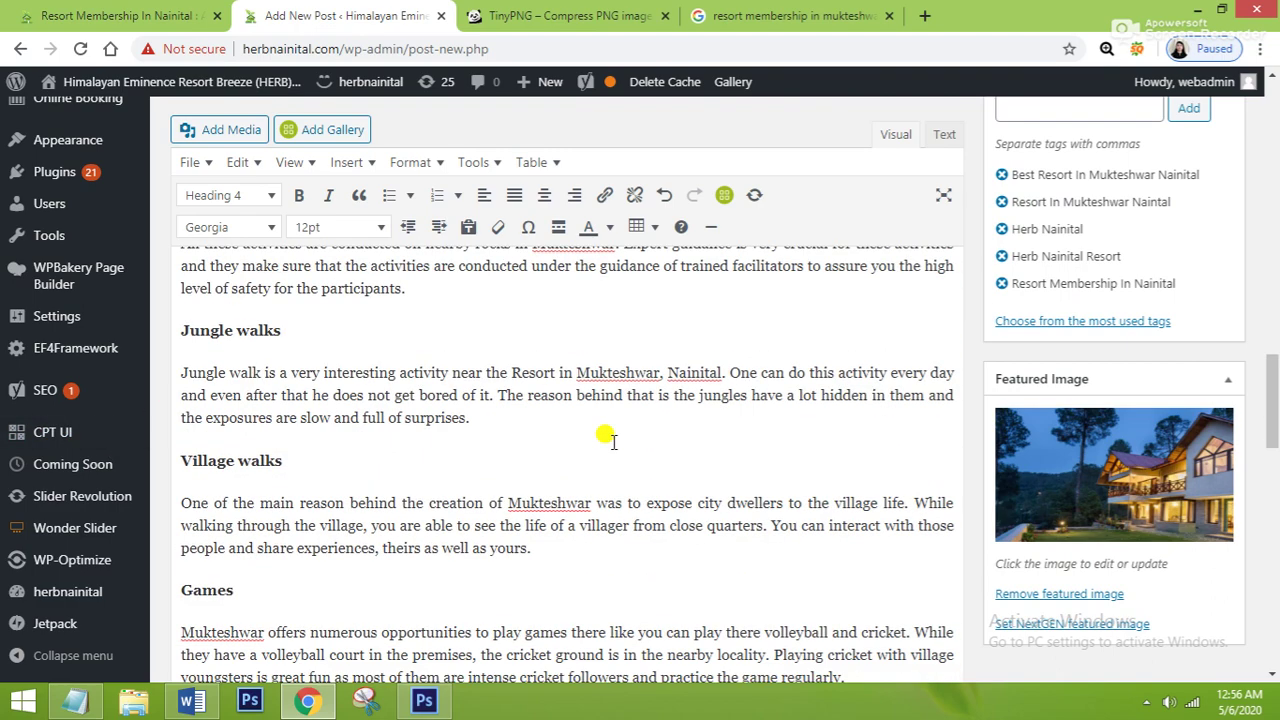
pyautogui.scroll(-5, 560, 420)
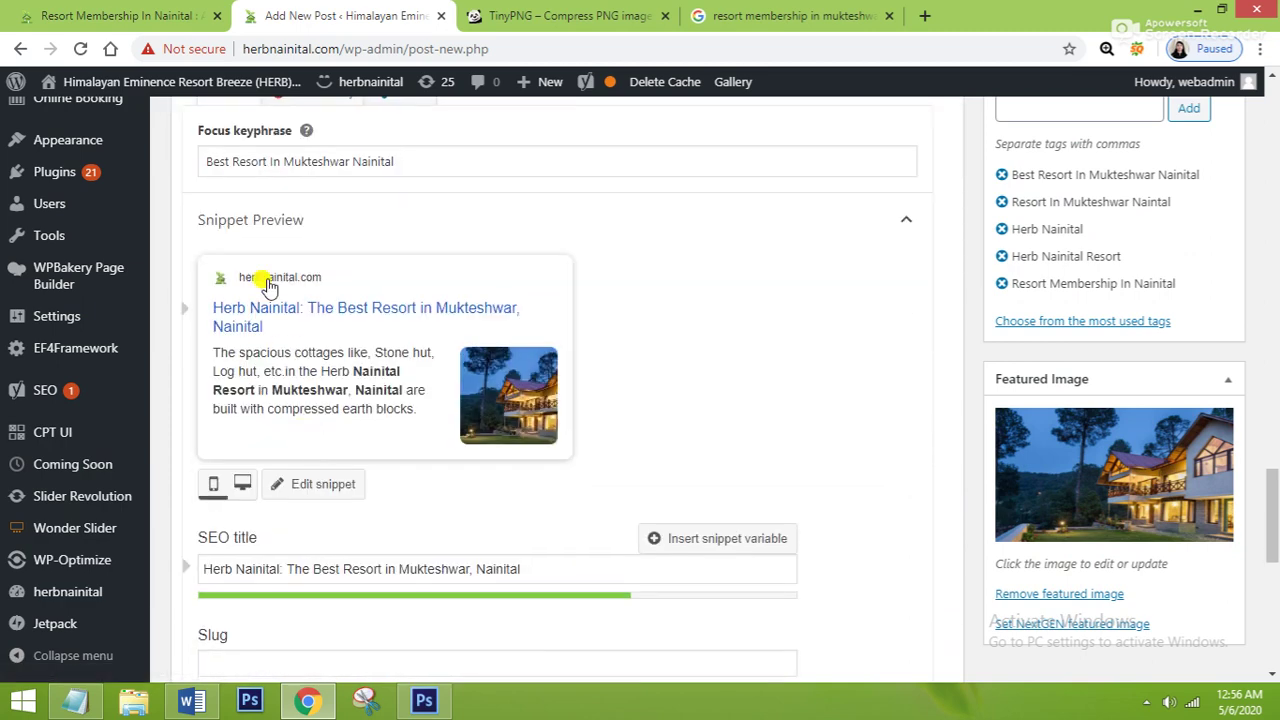
# Check the Yoast SEO focus keyphrase, SEO title and meta description
pyautogui.moveTo(384, 158); pyautogui.dragTo(189, 158)
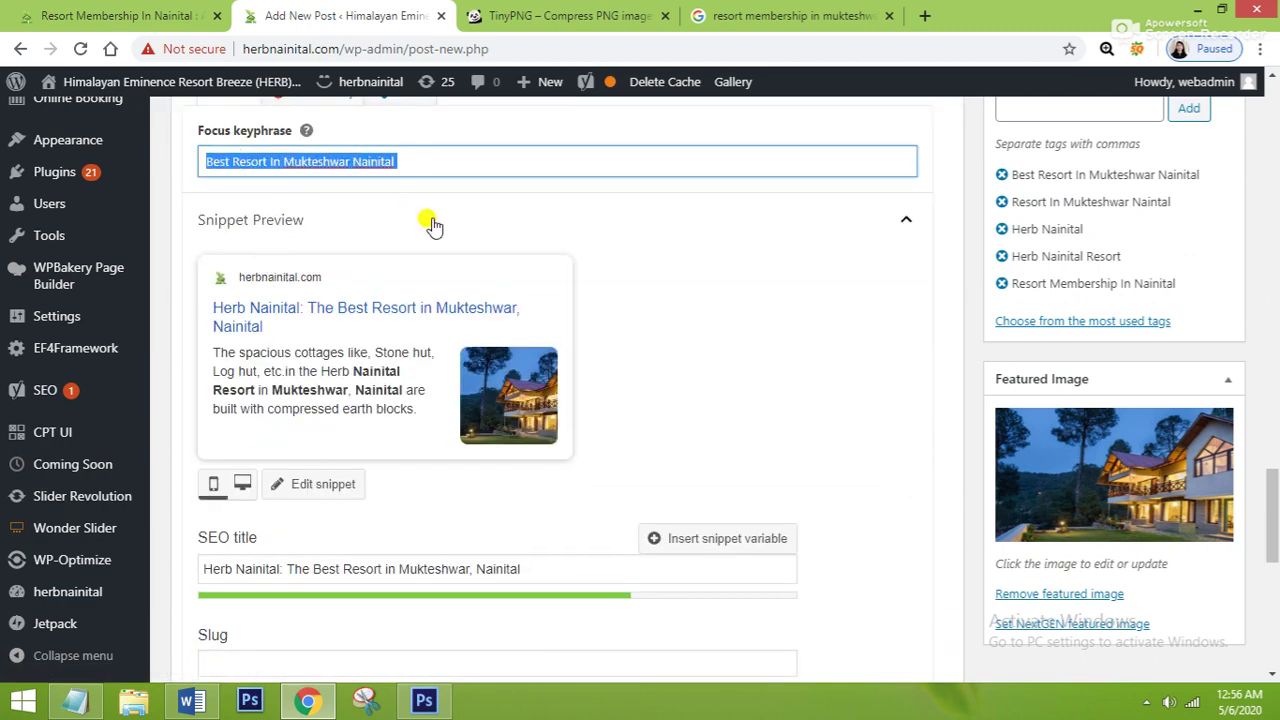
pyautogui.scroll(-2, 686, 557)
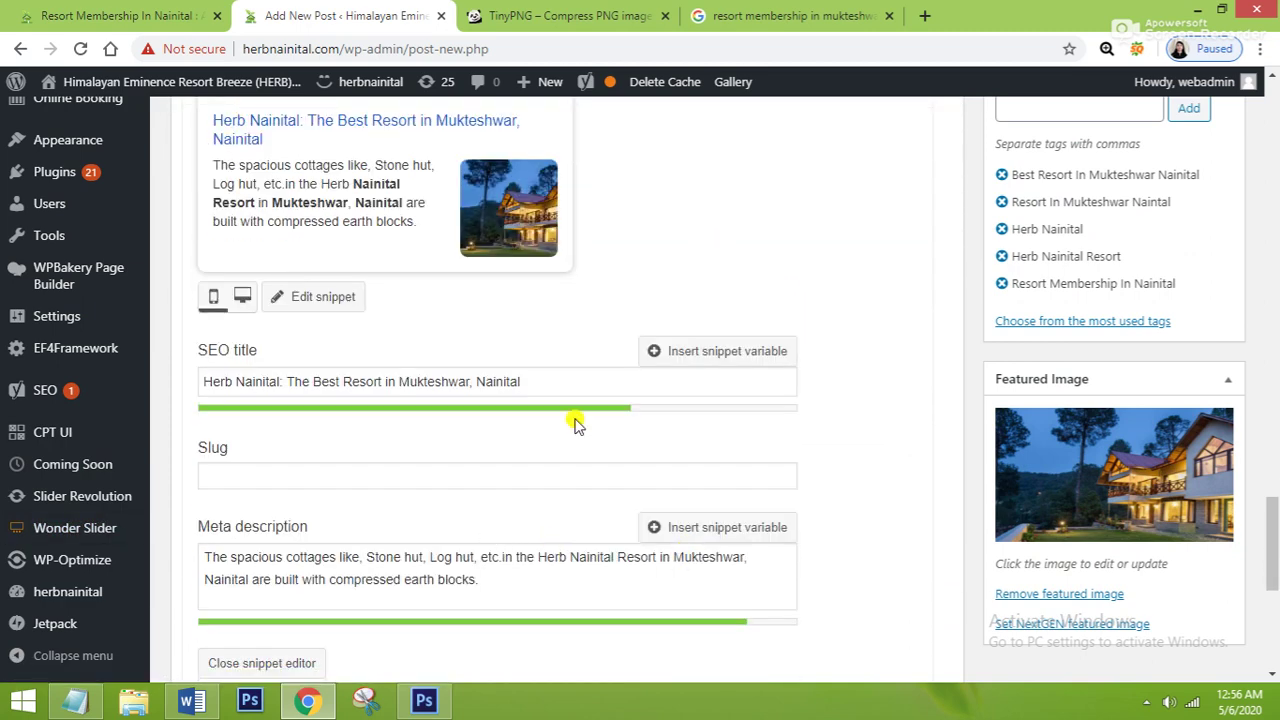
pyautogui.moveTo(560, 381); pyautogui.dragTo(188, 326)
pyautogui.click(371, 560)
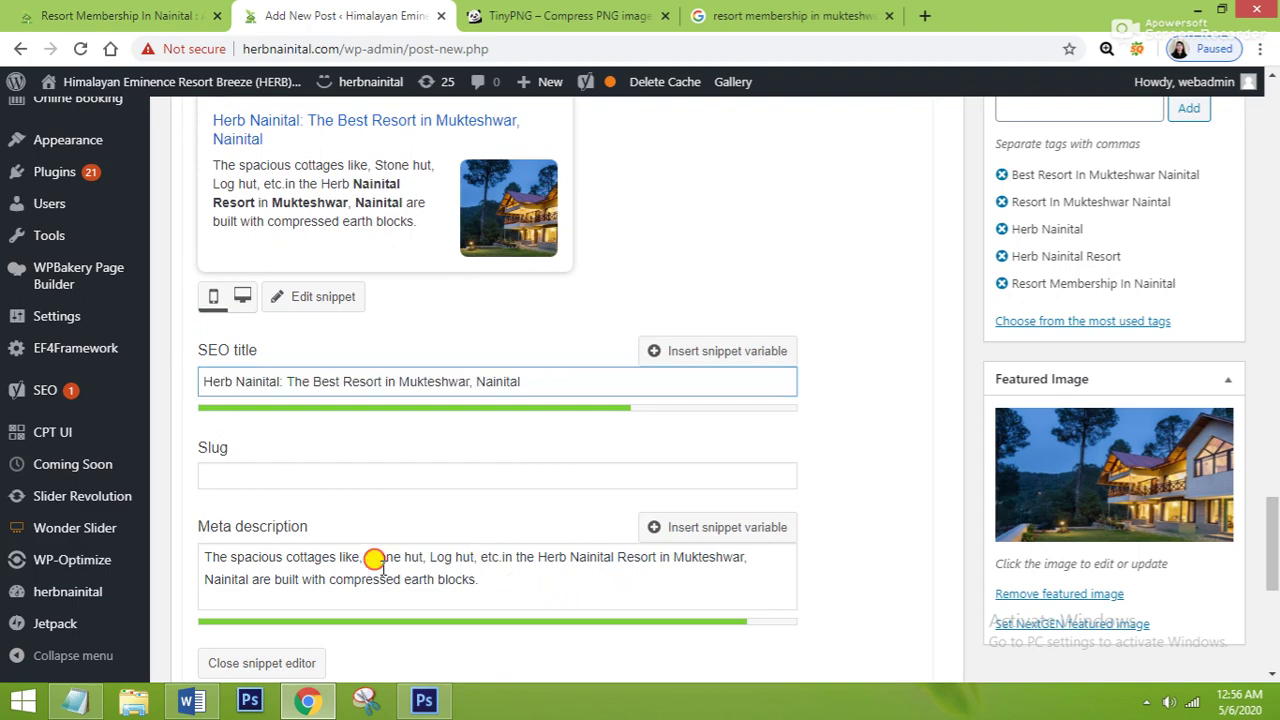
# Check the post's selected categories, tags, featured image and the tree-house image in the text
pyautogui.scroll(4, 908, 548)
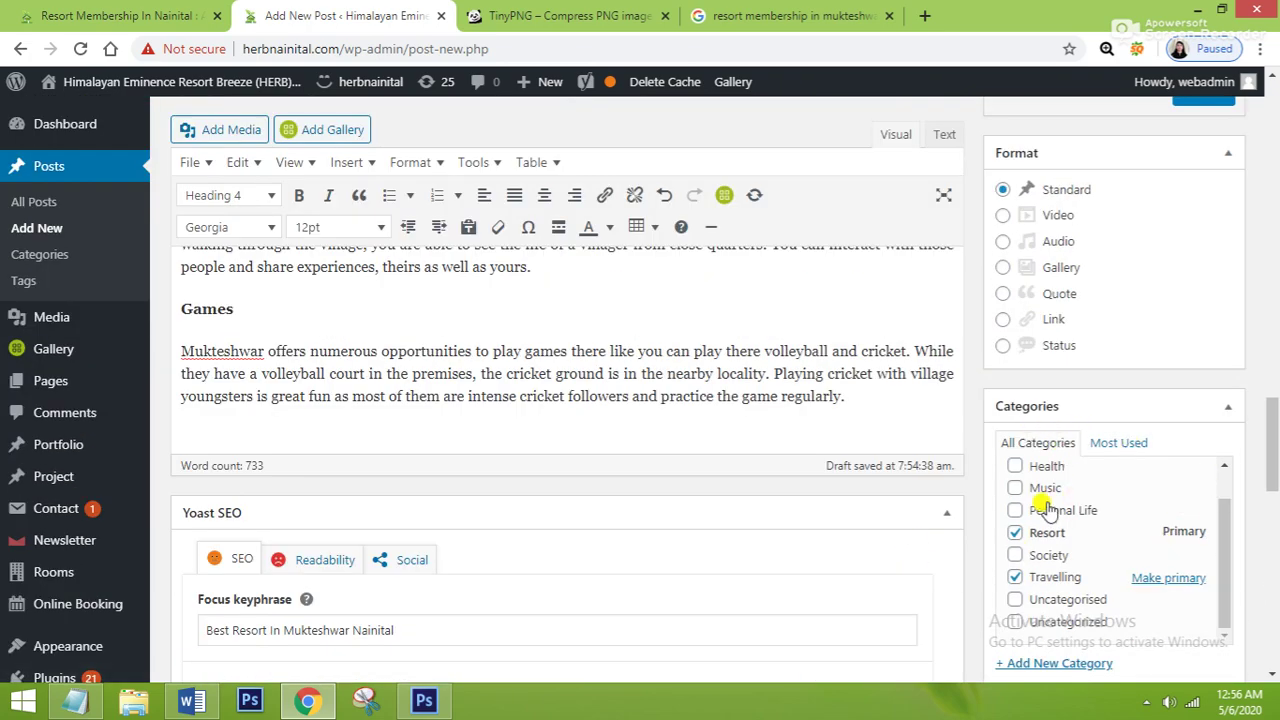
pyautogui.click(1018, 532)
pyautogui.click(1014, 536)
pyautogui.scroll(-2, 1107, 547)
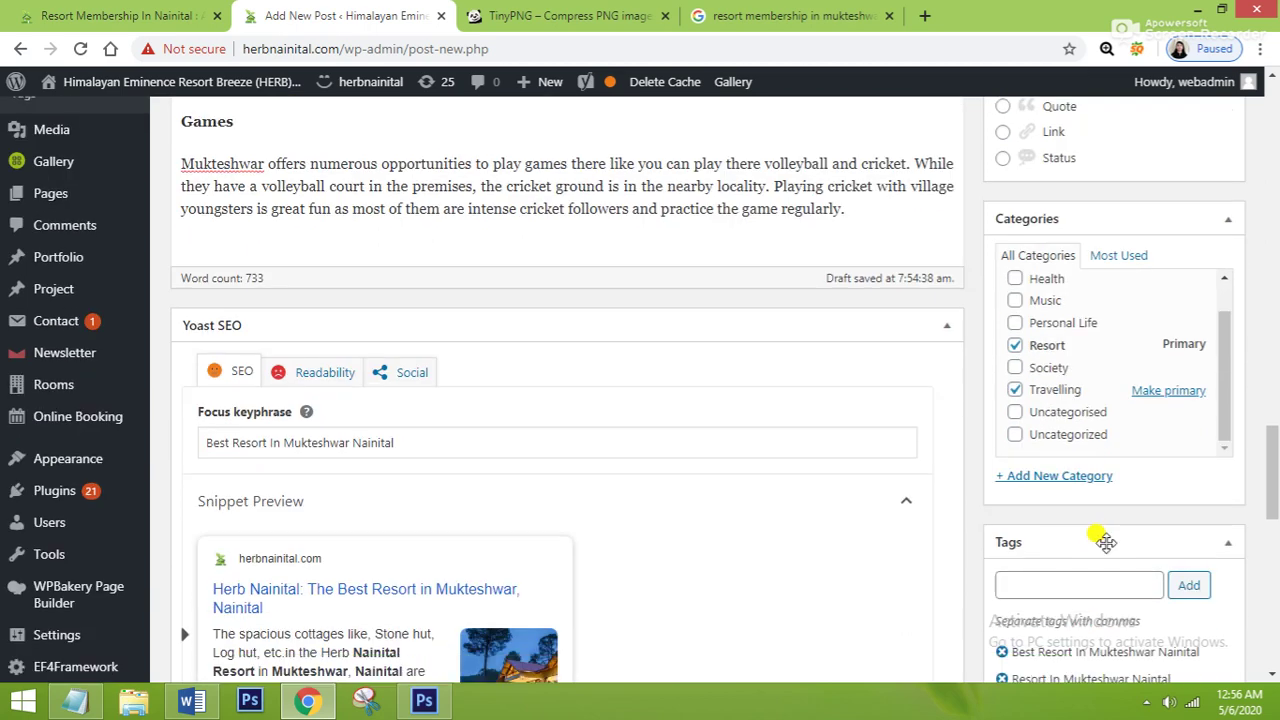
pyautogui.scroll(-3, 1105, 542)
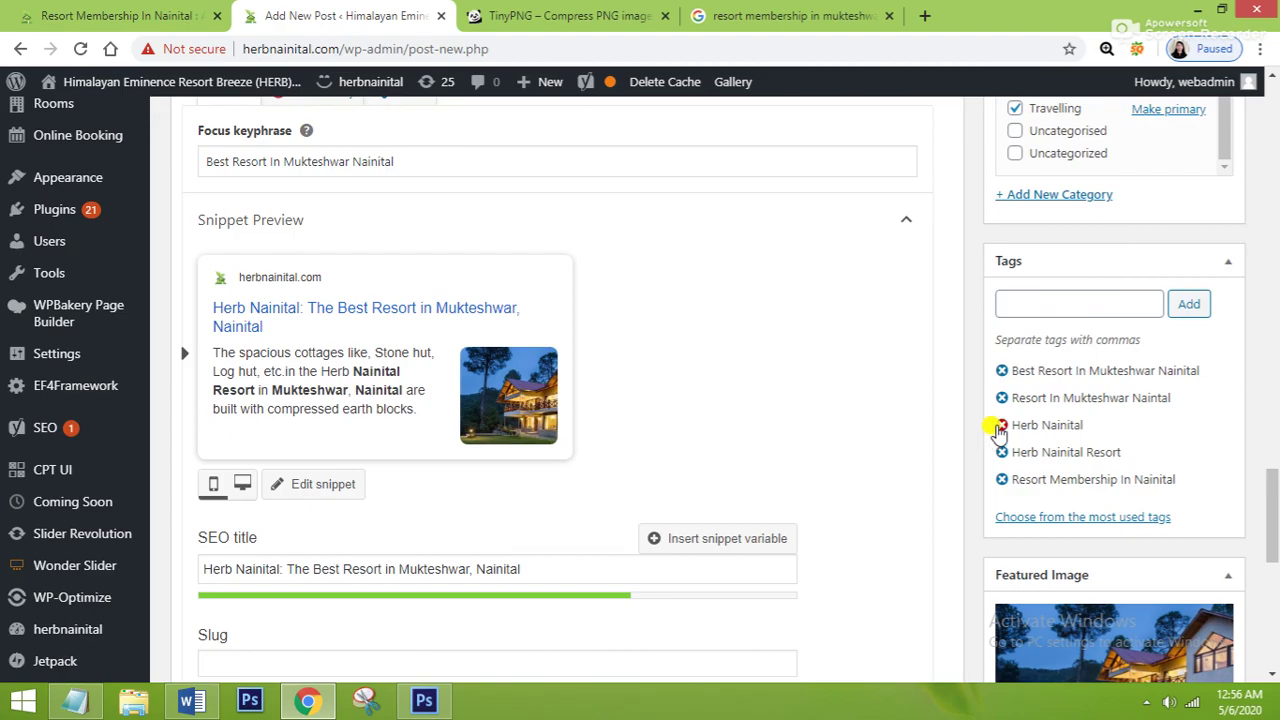
pyautogui.scroll(-3, 1075, 548)
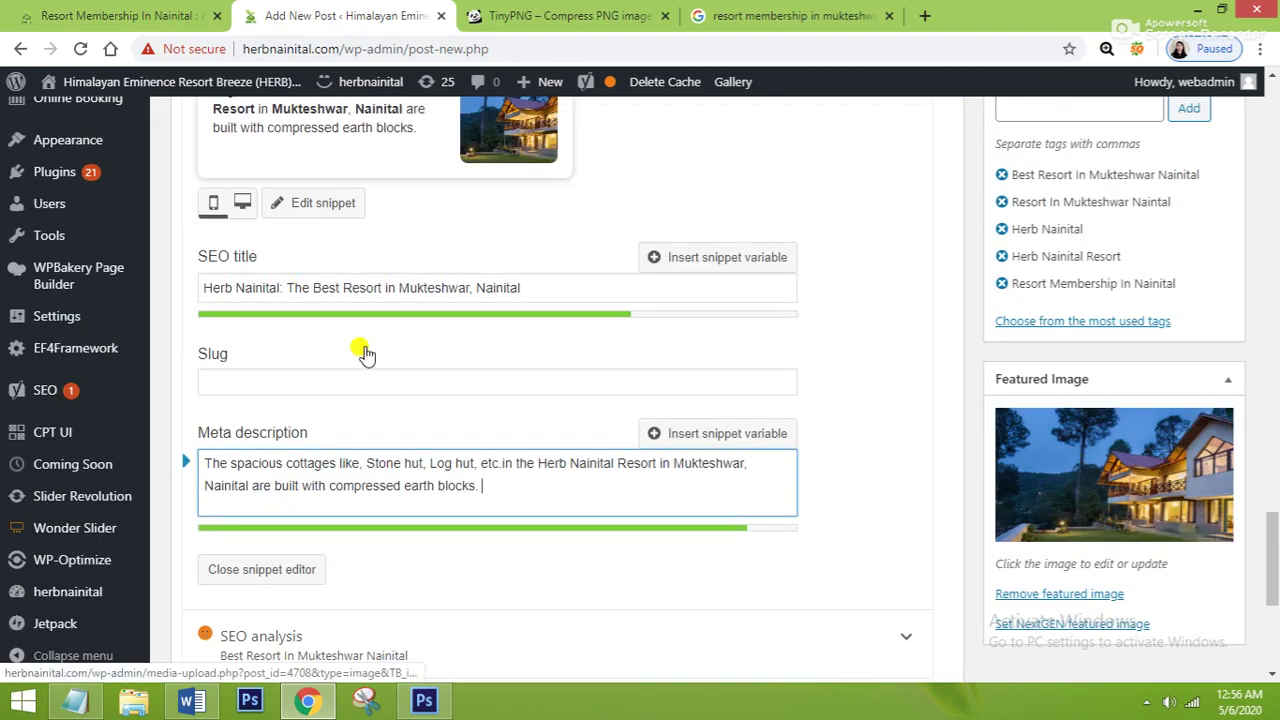
pyautogui.scroll(15, 400, 340)
pyautogui.scroll(15, 552, 372)
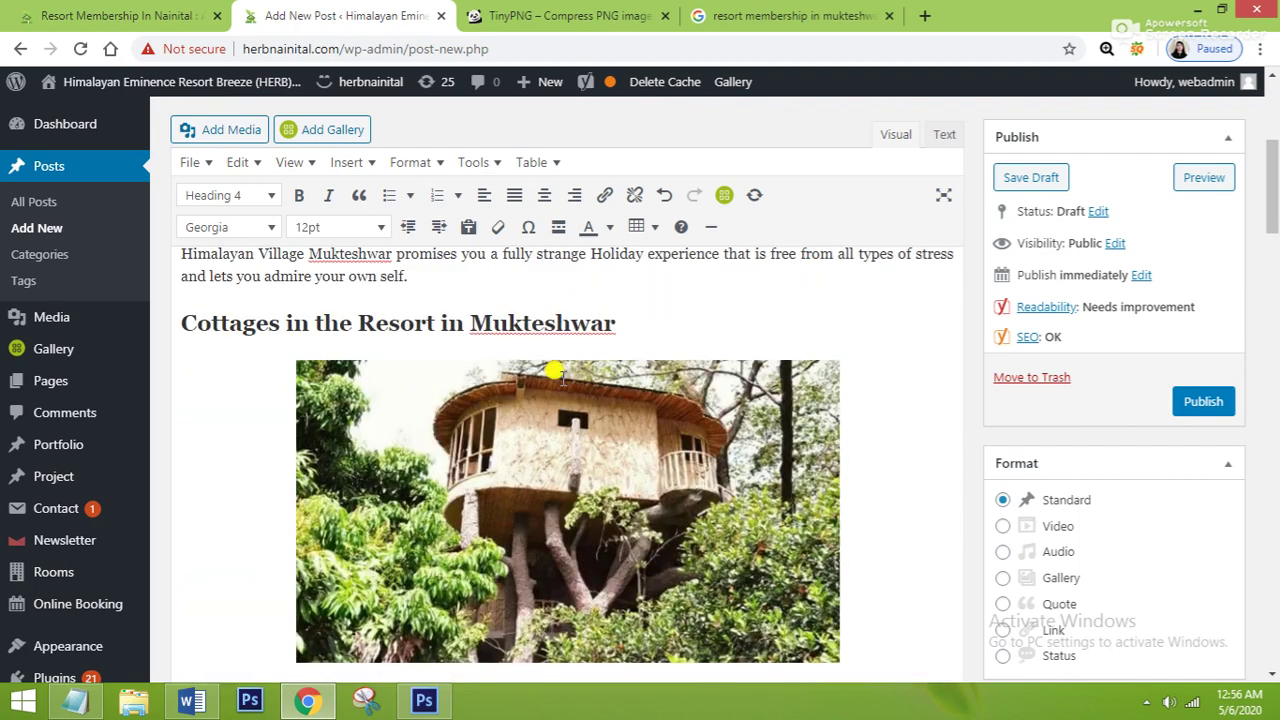
pyautogui.click(462, 381)
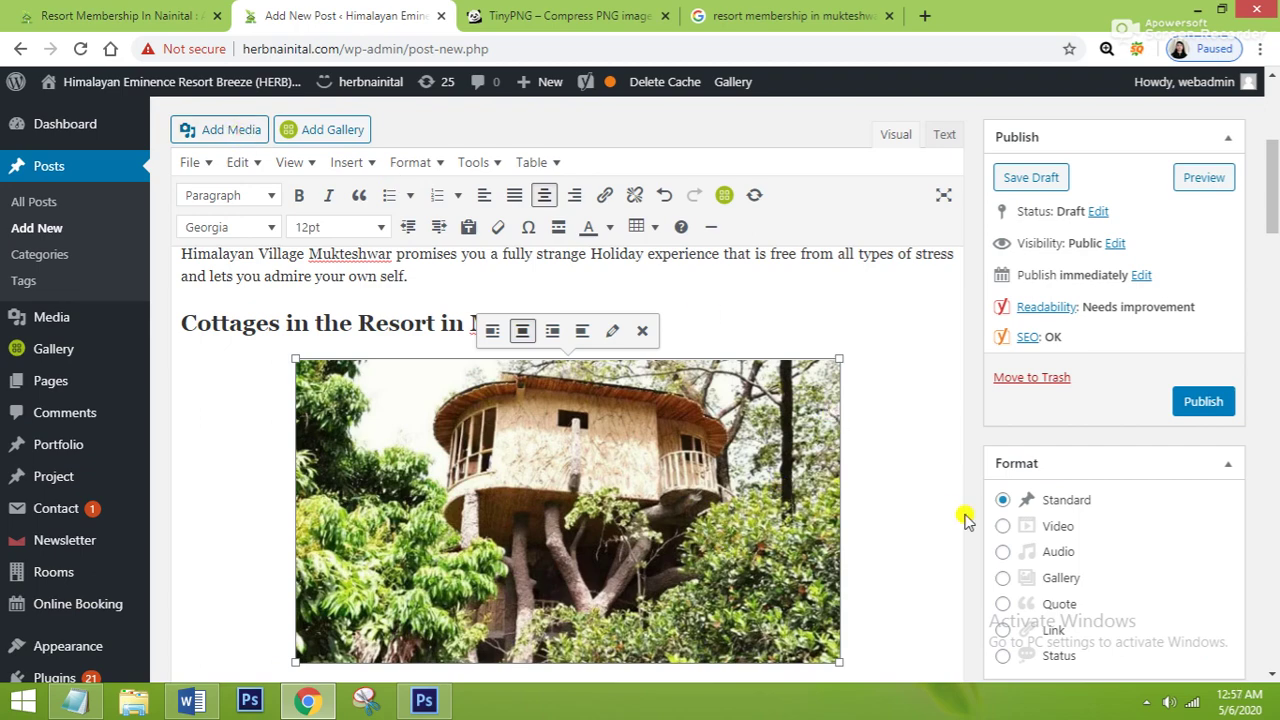
pyautogui.click(928, 510)
pyautogui.scroll(4, 922, 505)
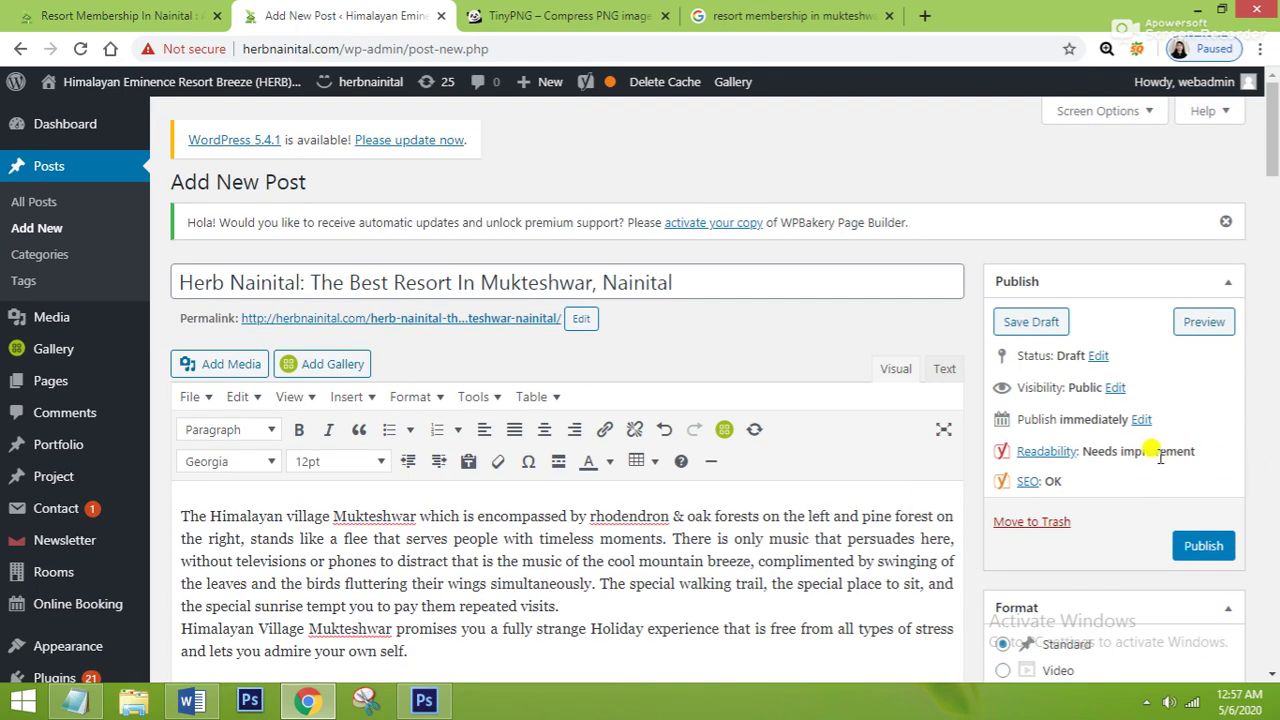
# Preview the post and look through its featured image, headings, in-text image and tags on the website
pyautogui.click(1205, 322)
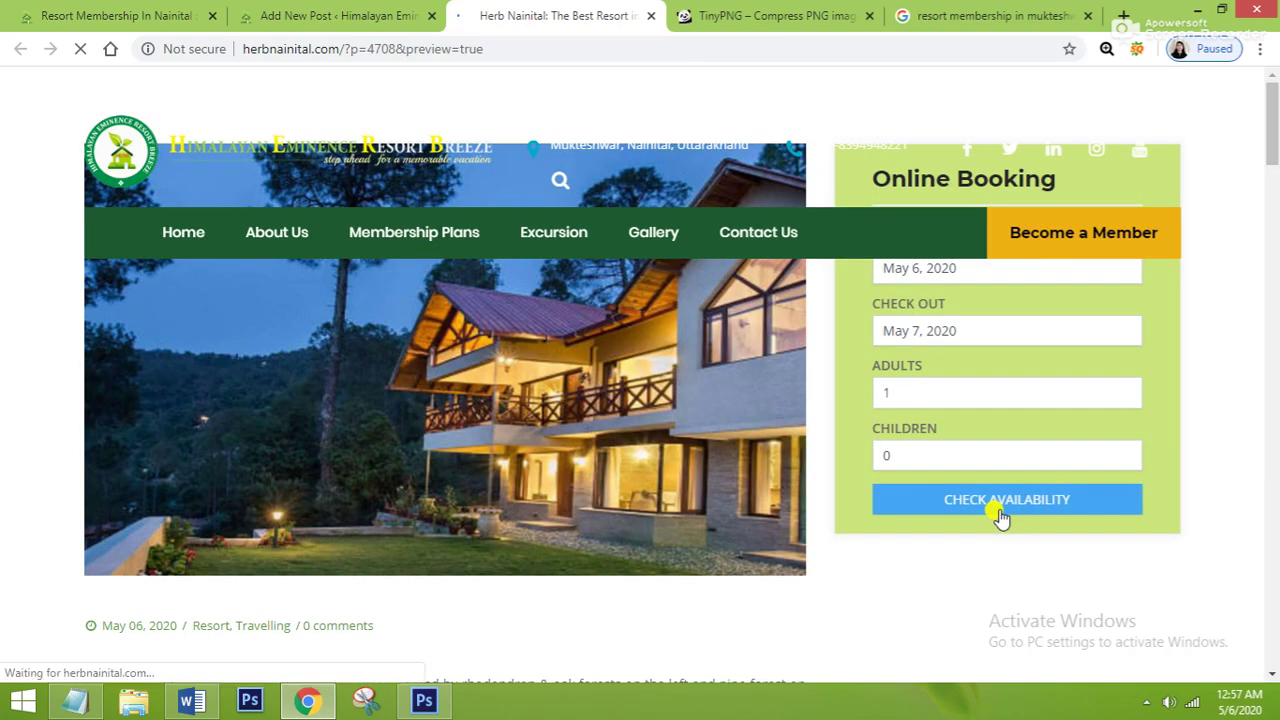
pyautogui.scroll(-15, 737, 457)
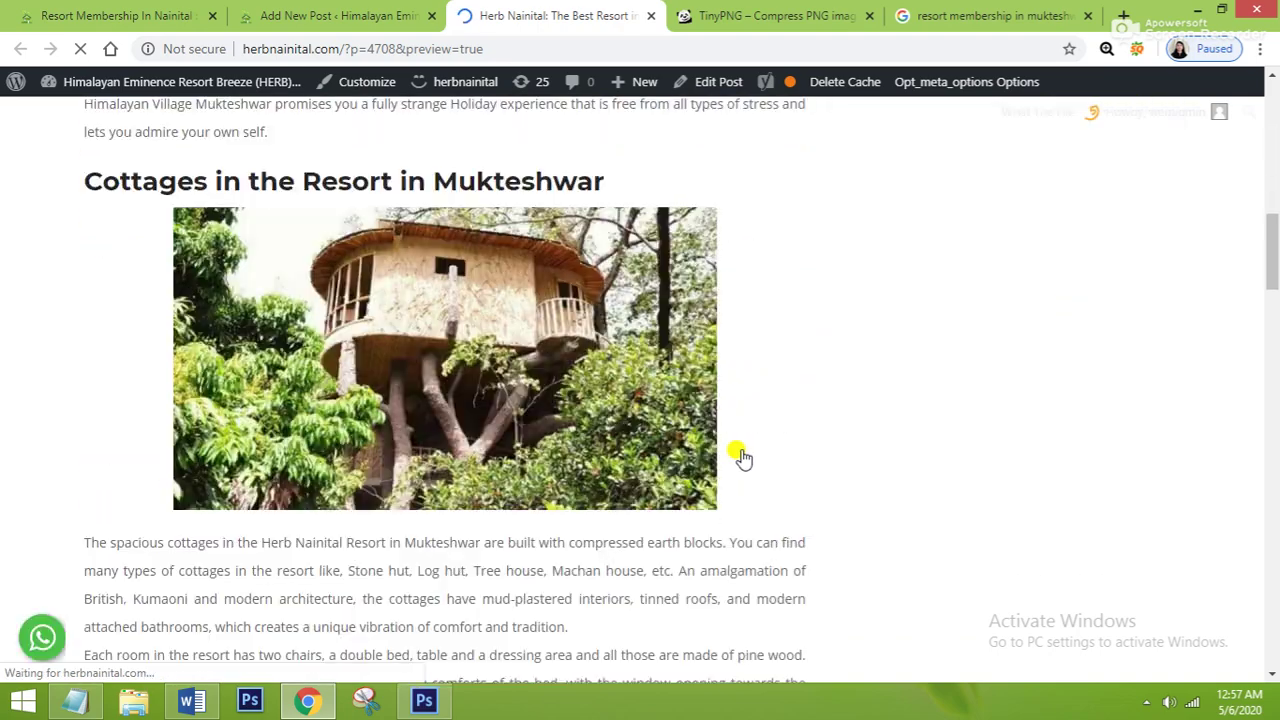
pyautogui.scroll(-7, 740, 455)
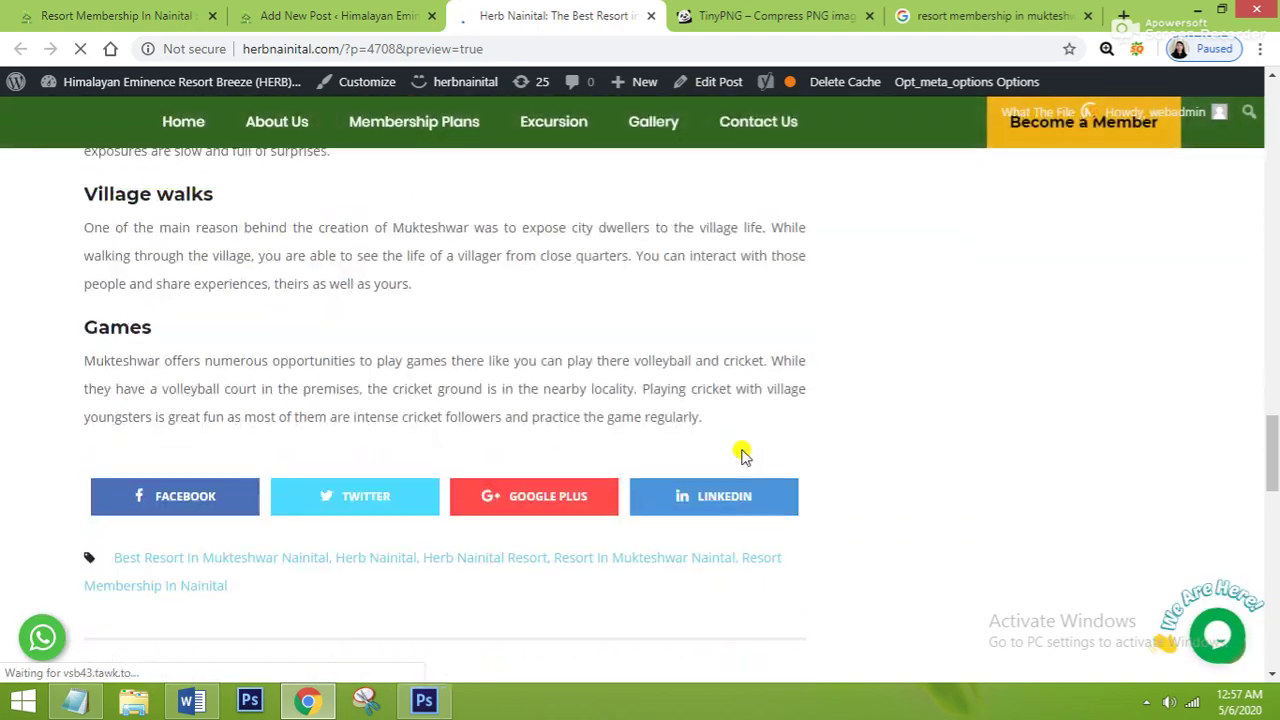
pyautogui.scroll(11, 740, 455)
pyautogui.scroll(20, 740, 455)
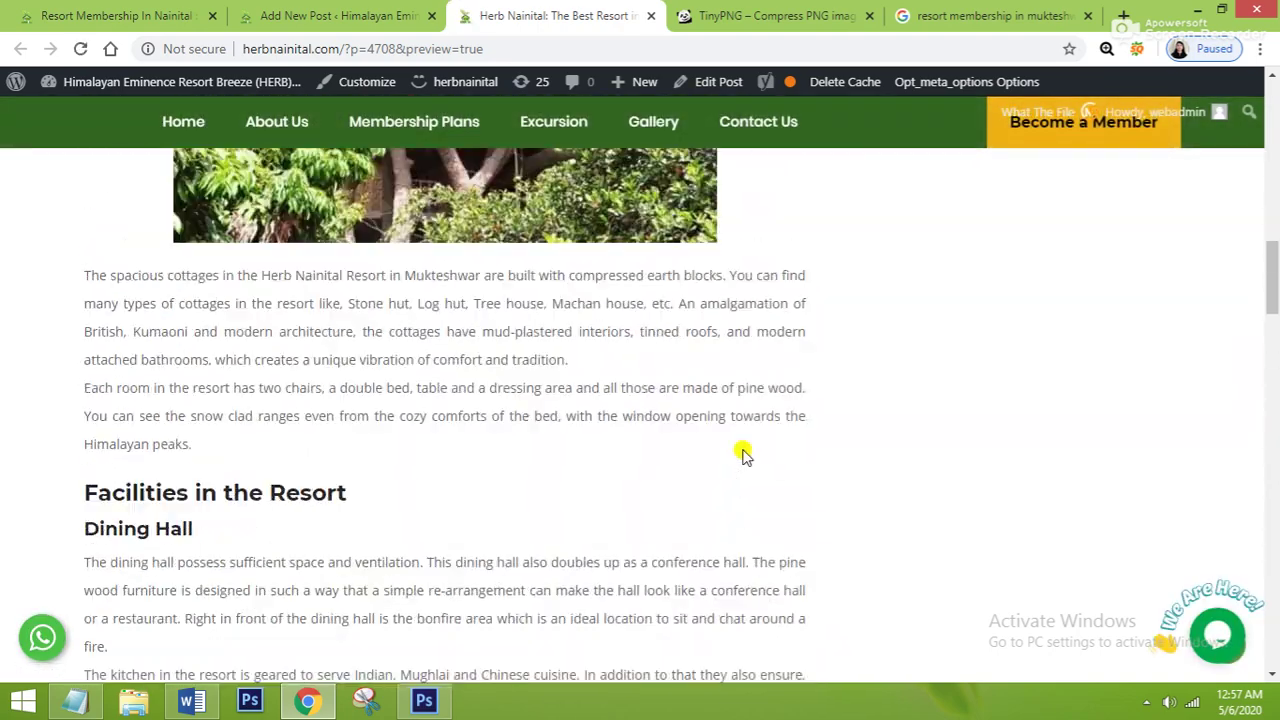
pyautogui.scroll(2, 737, 457)
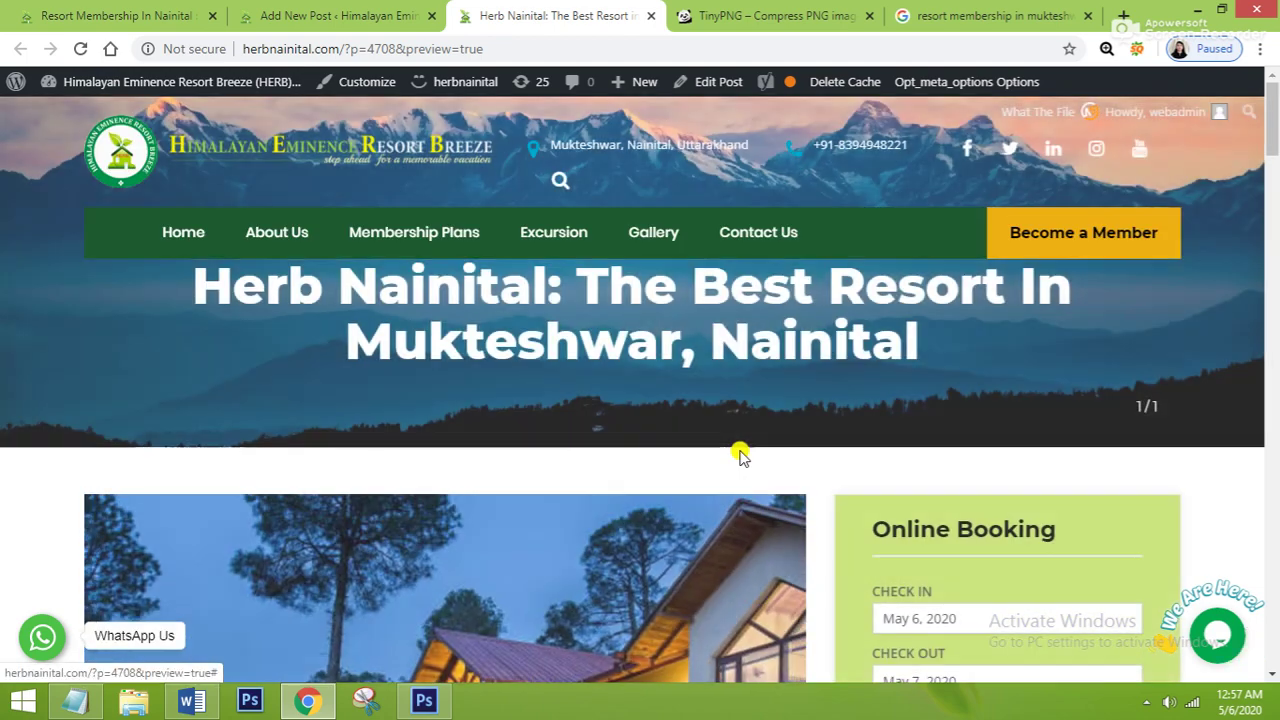
# Return to the post editor and publish the Herb Nainital post
pyautogui.click(330, 22)
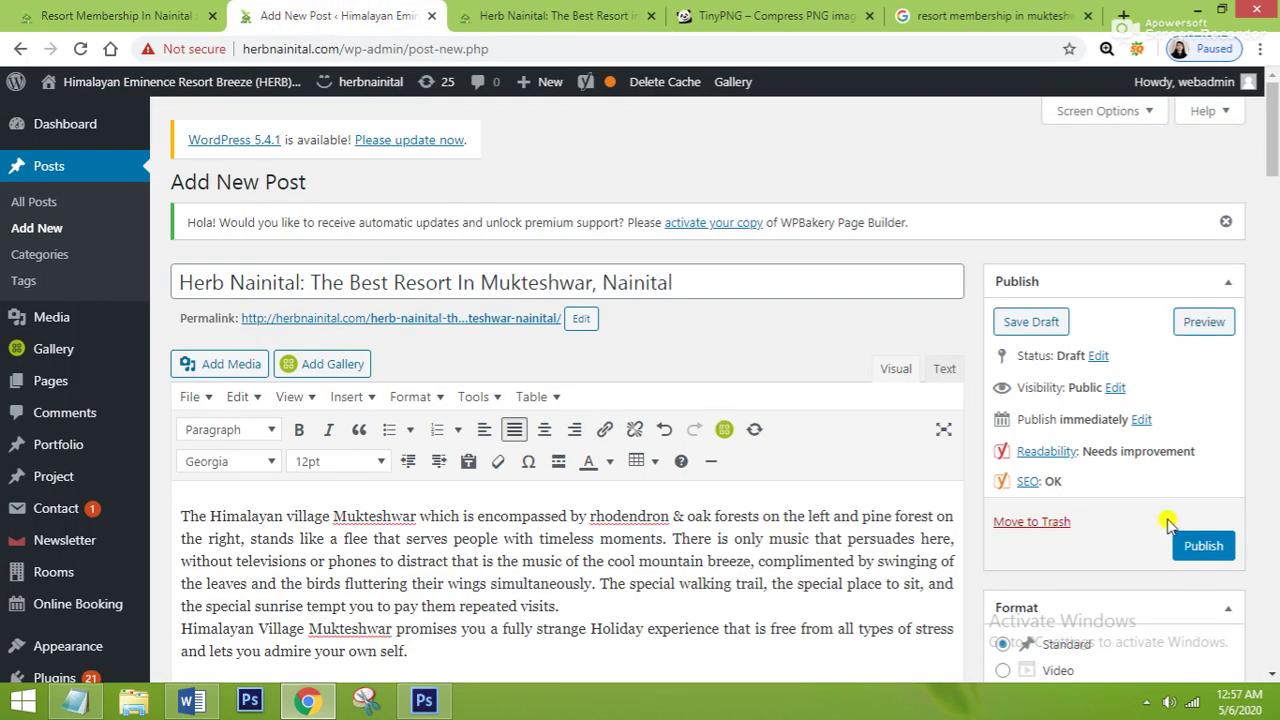
pyautogui.click(1205, 547)
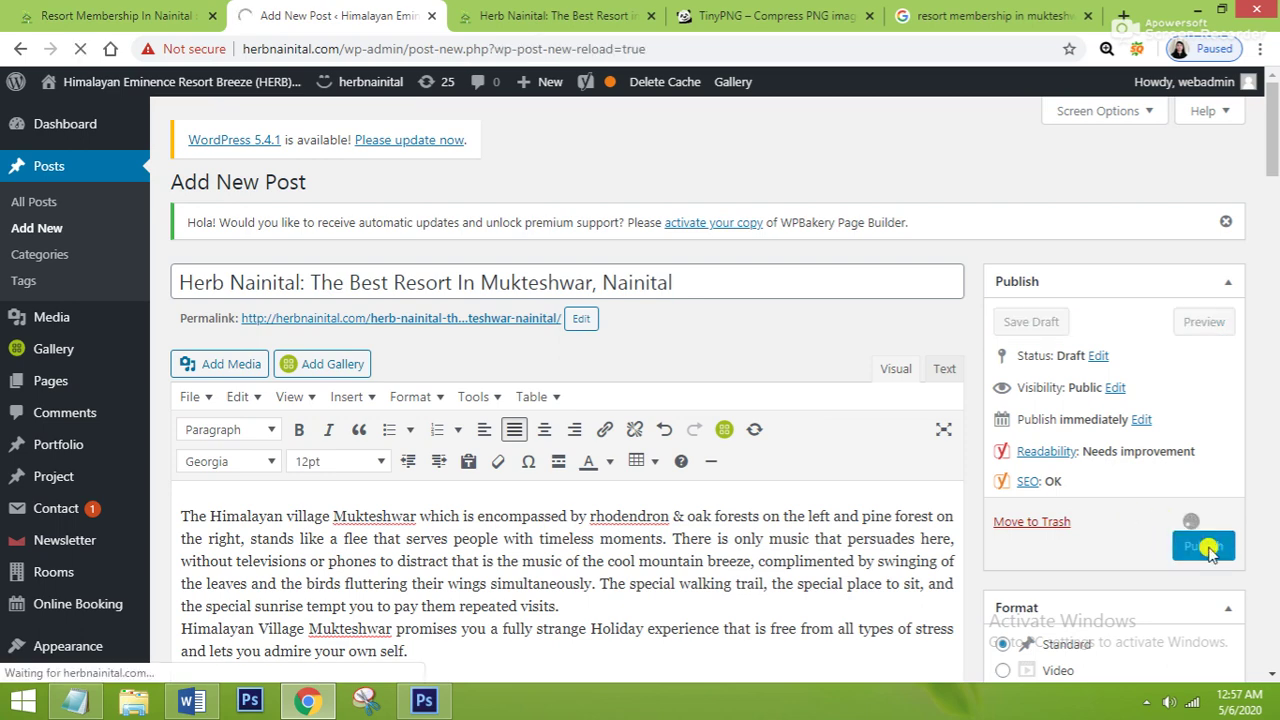